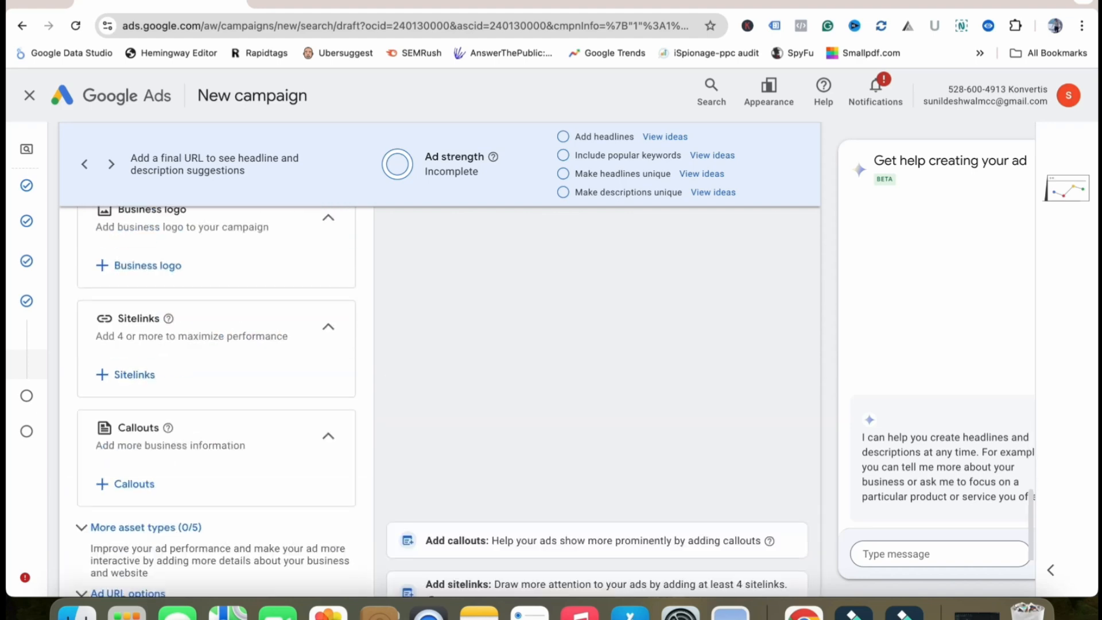
- Review the ad's asset sections, including calls, lead forms, headlines, descriptions, images, business name, business logo, sitelinks and callouts
scroll(217, 402, up, 5)
scroll(216, 401, up, 2)
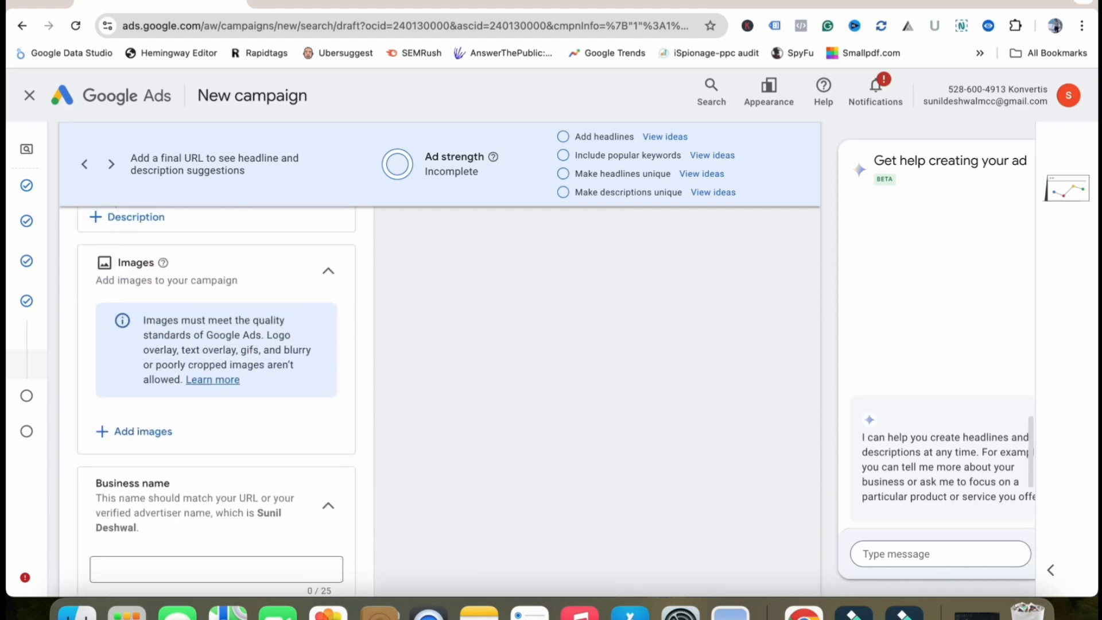
scroll(216, 402, down, 1)
scroll(217, 402, up, 3)
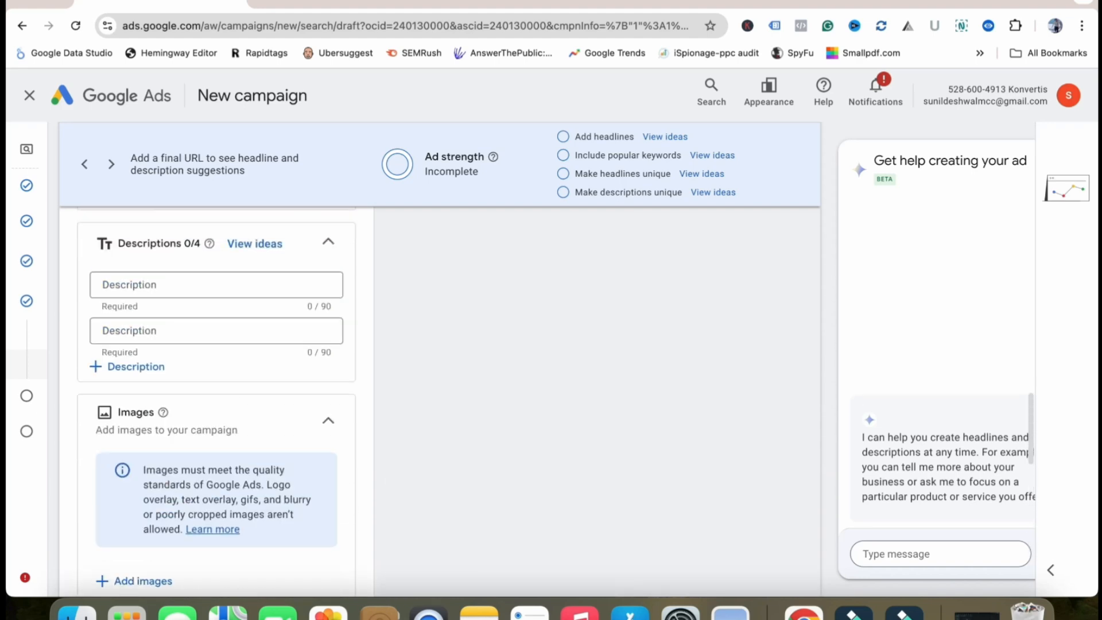
scroll(217, 402, down, 8)
scroll(216, 401, up, 1)
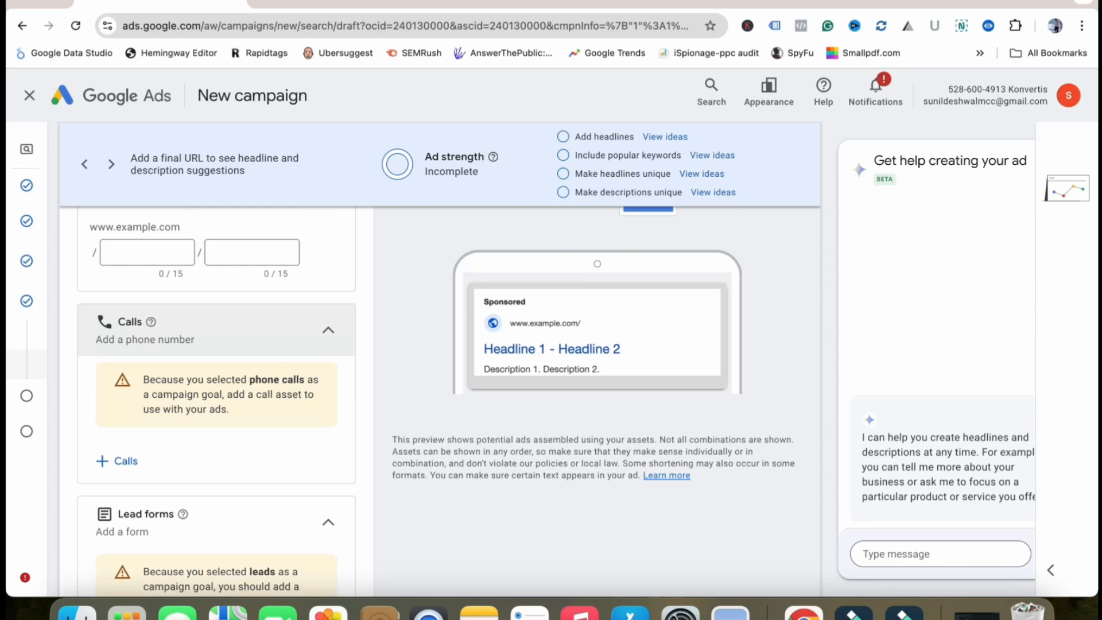
scroll(216, 402, down, 4)
scroll(217, 402, down, 8)
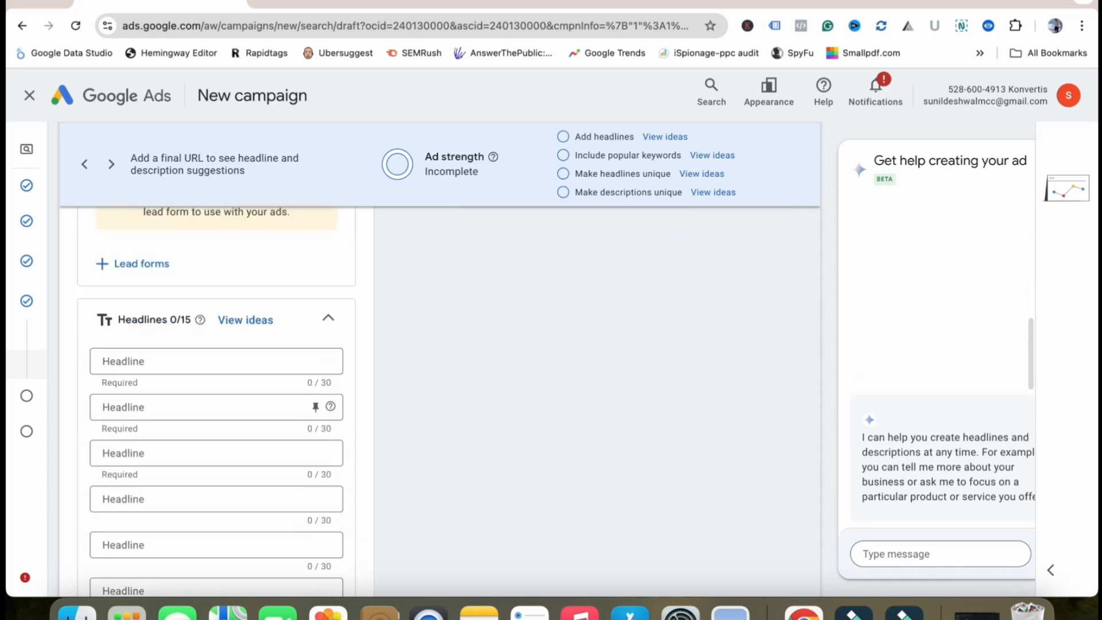
scroll(217, 402, up, 2)
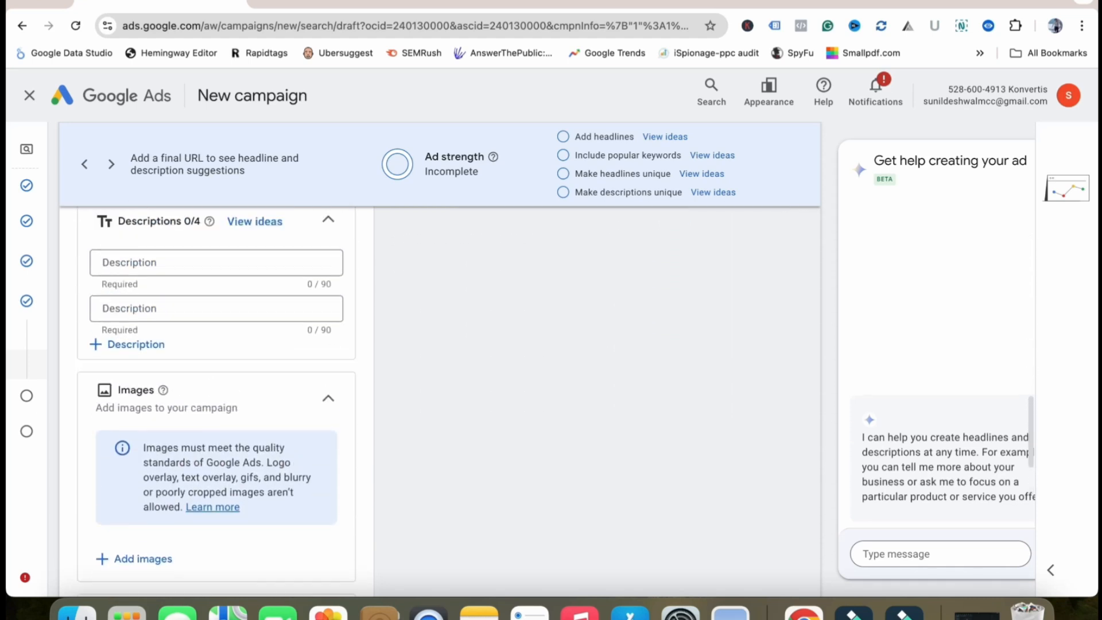
scroll(216, 402, down, 4)
scroll(216, 402, up, 2)
scroll(216, 402, down, 2)
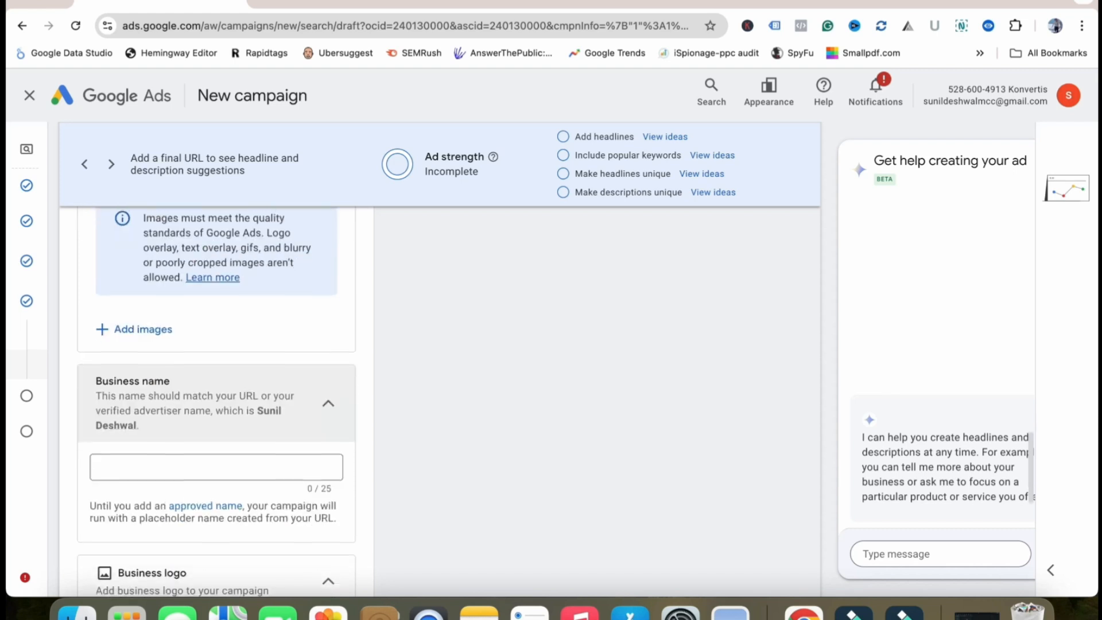
scroll(216, 402, down, 3)
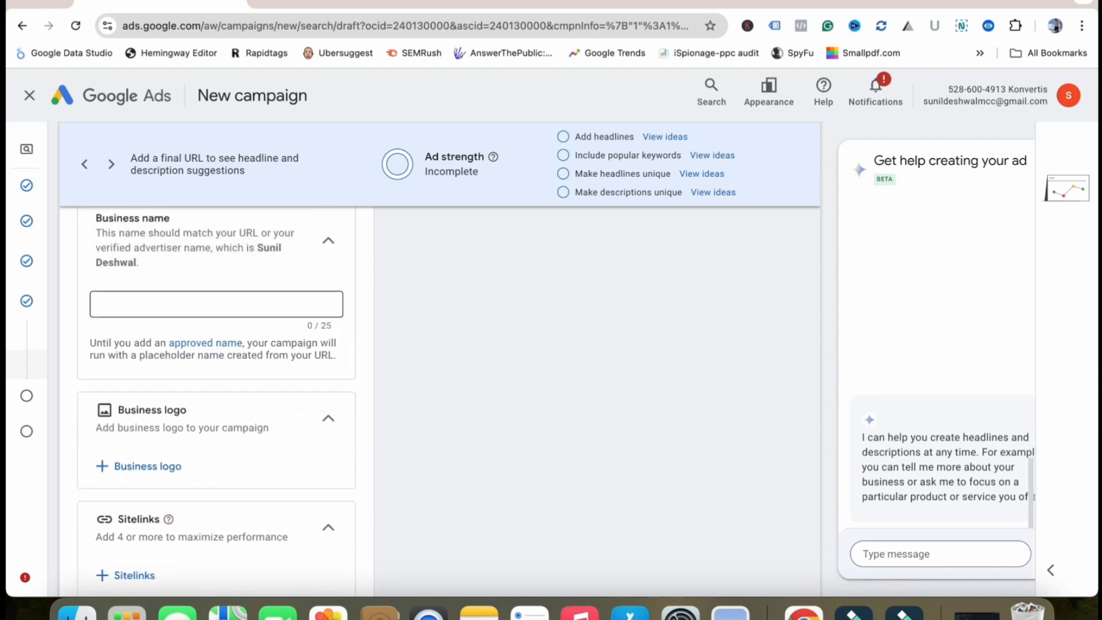
scroll(216, 402, down, 5)
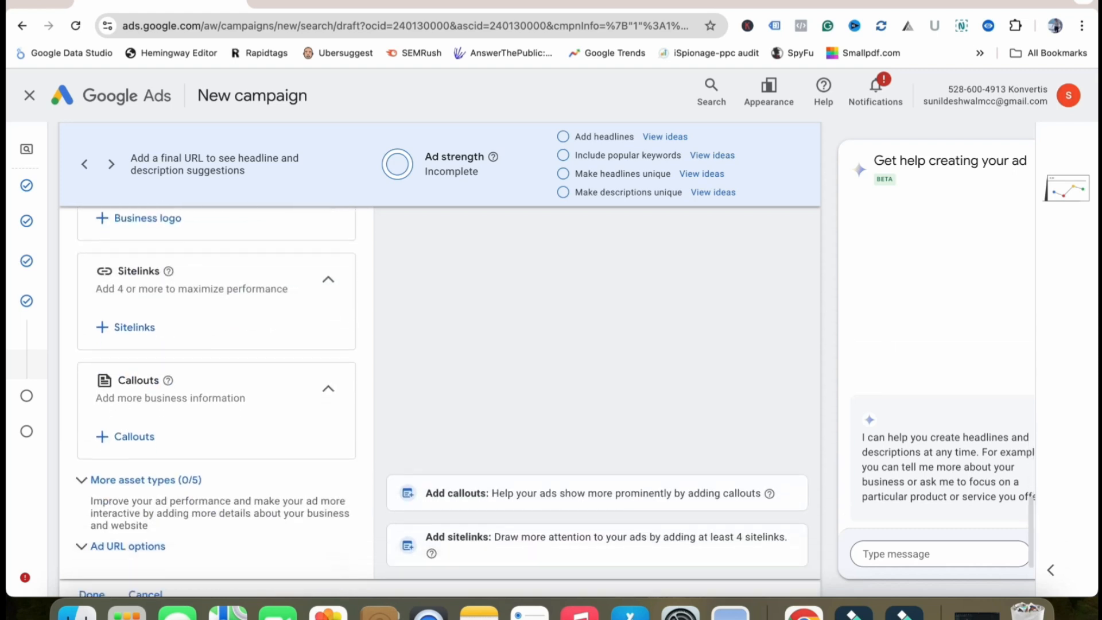
scroll(217, 436, down, 1)
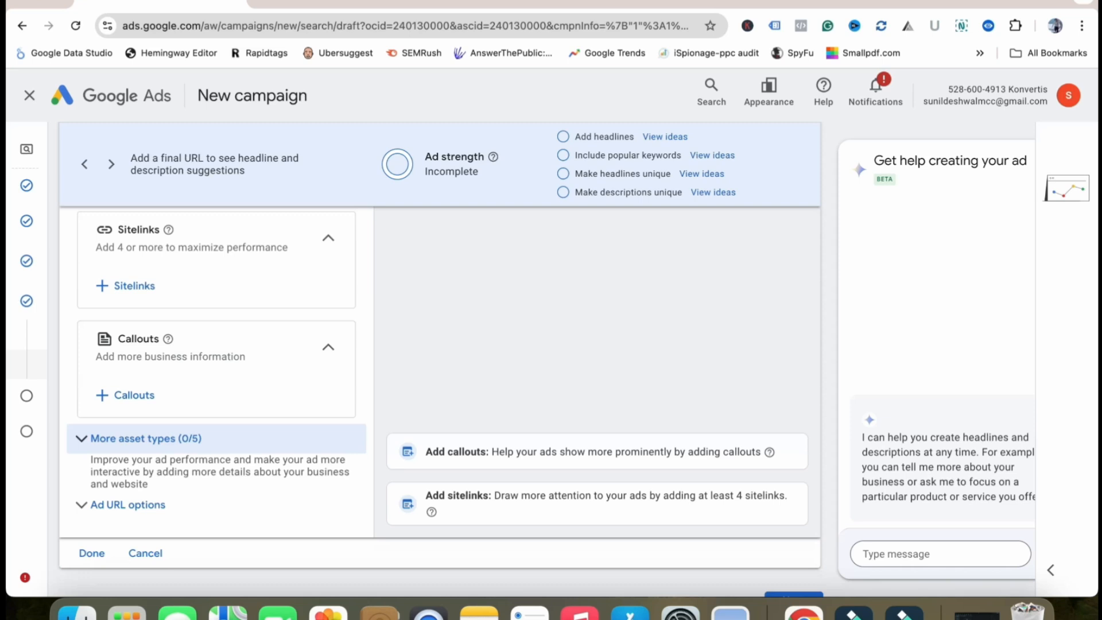
- Expand the additional asset types and review promotions, prices, structured snippets, locations and apps
click(216, 438)
scroll(217, 402, down, 3)
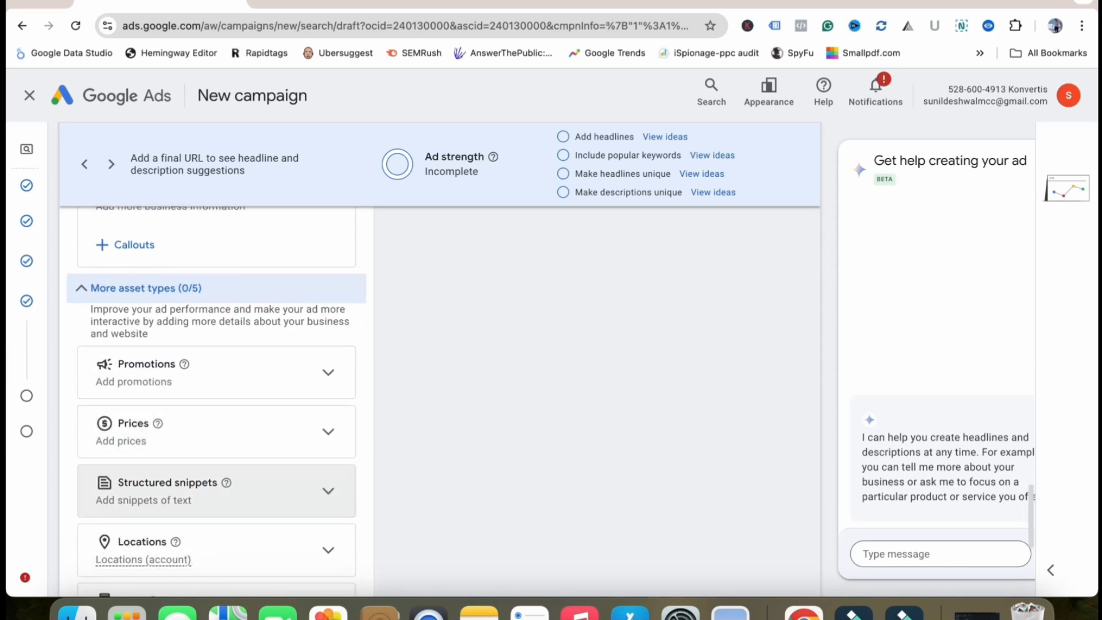
scroll(216, 488, down, 2)
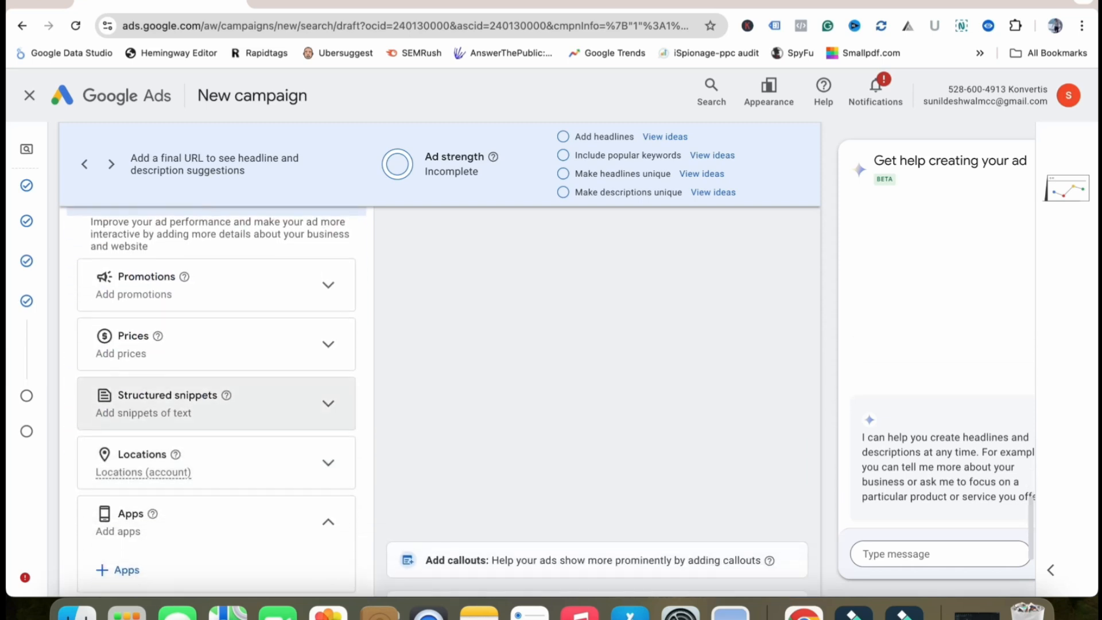
scroll(216, 402, down, 2)
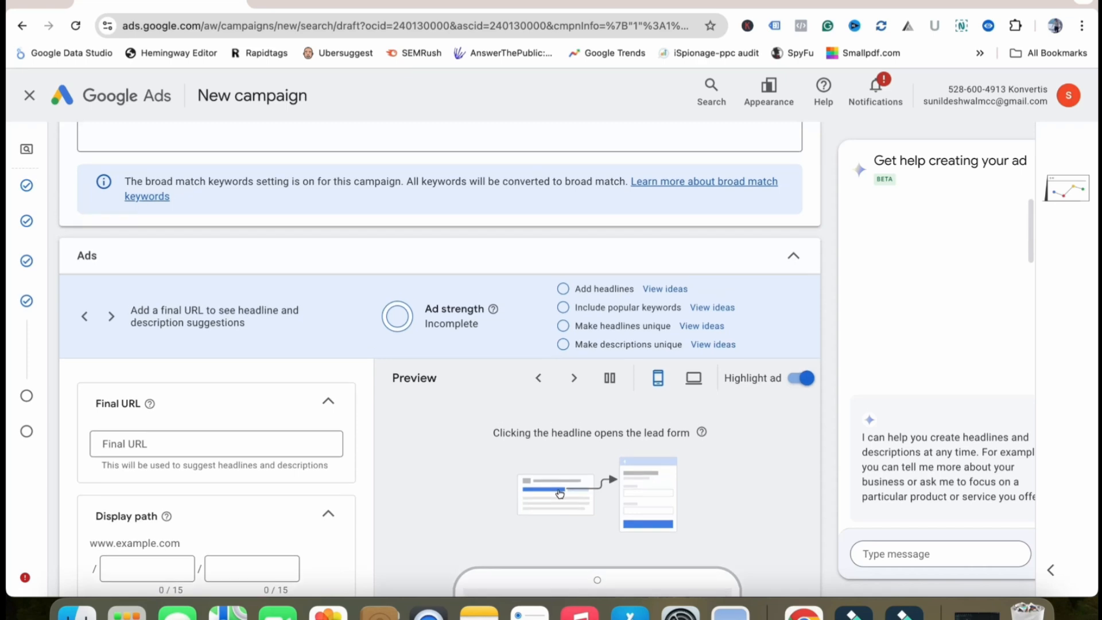
- Open the campaign-level call assets and look through the existing phone numbers
scroll(439, 401, down, 6)
scroll(440, 402, down, 1)
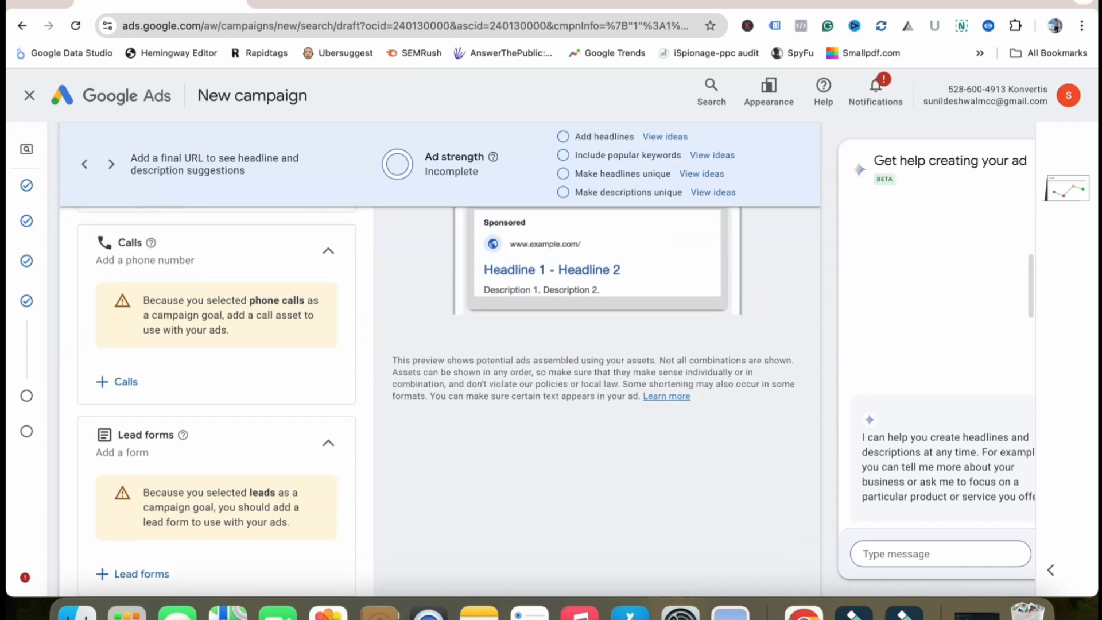
click(115, 382)
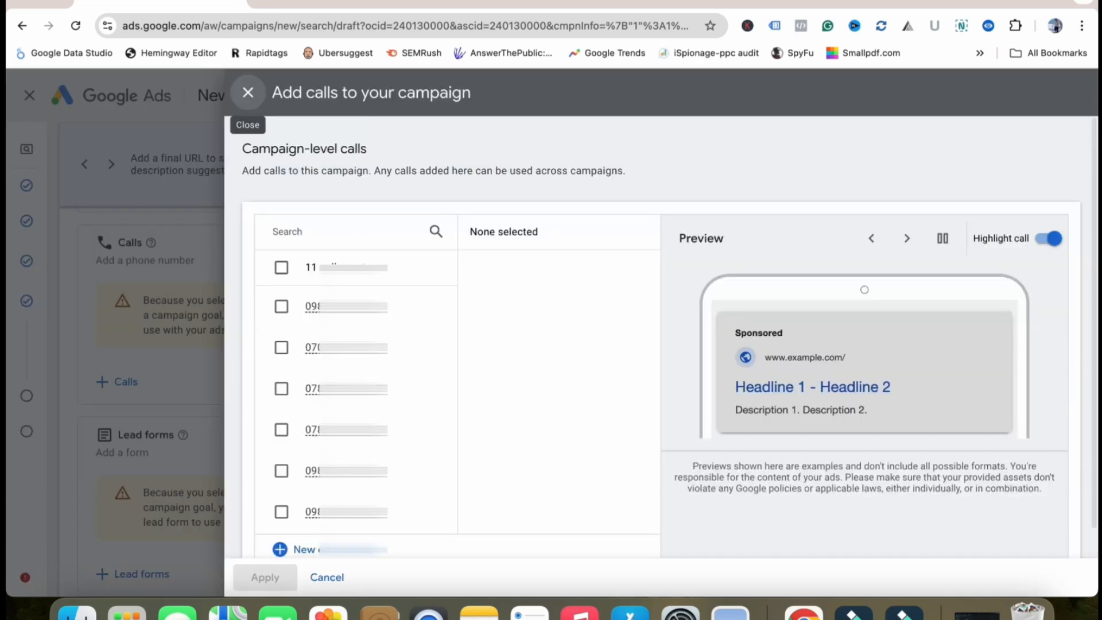
scroll(344, 500, down, 2)
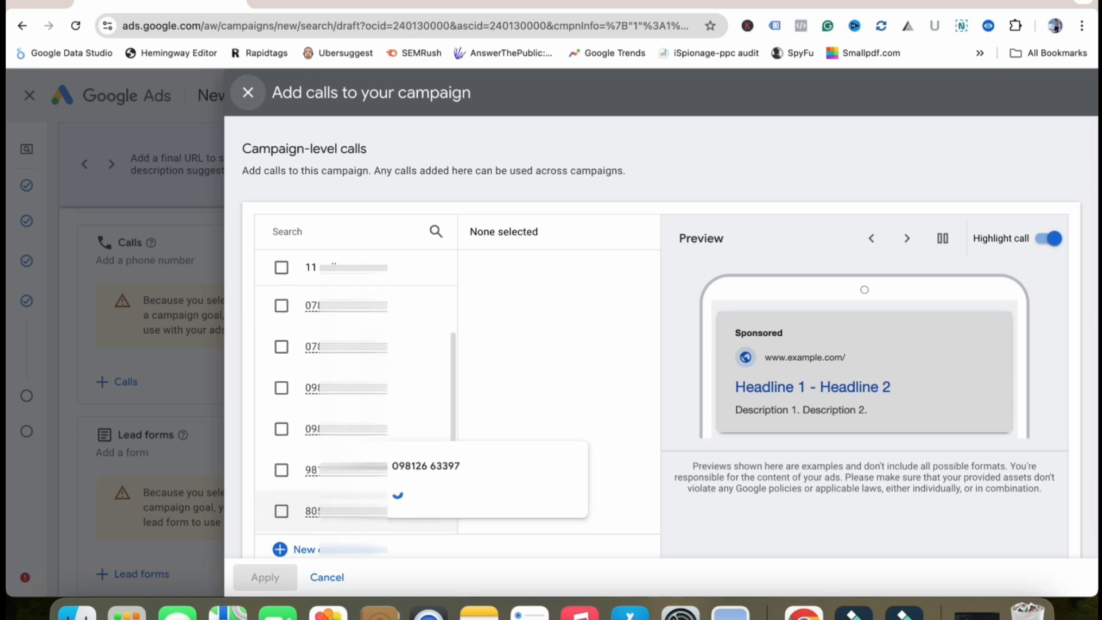
scroll(356, 431, down, 3)
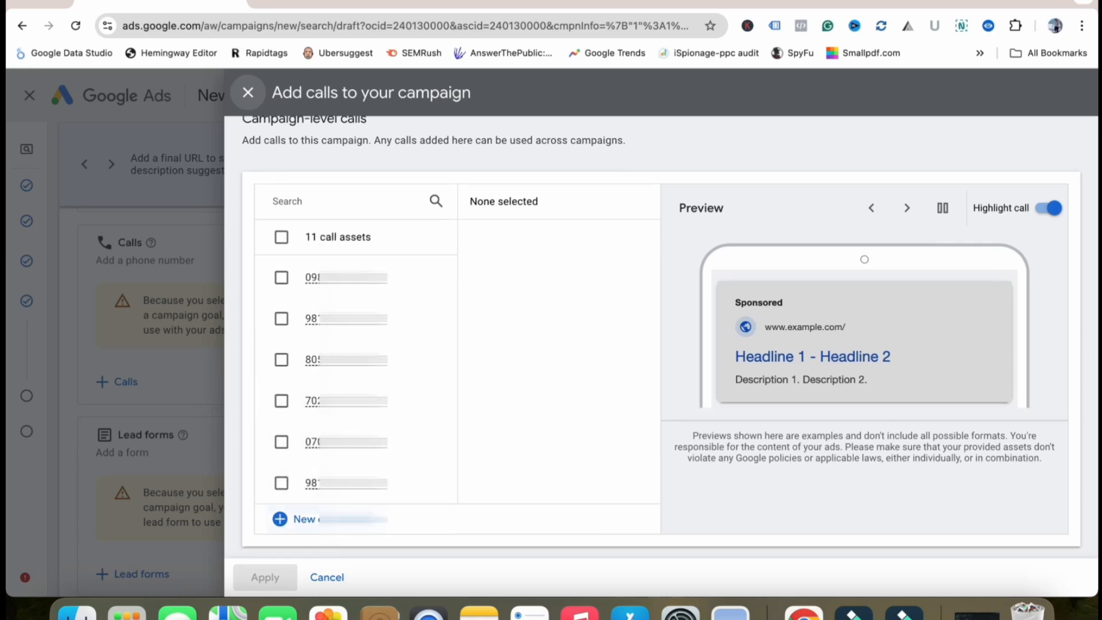
- Start a new call asset with India as the country and enter the business phone number
click(294, 519)
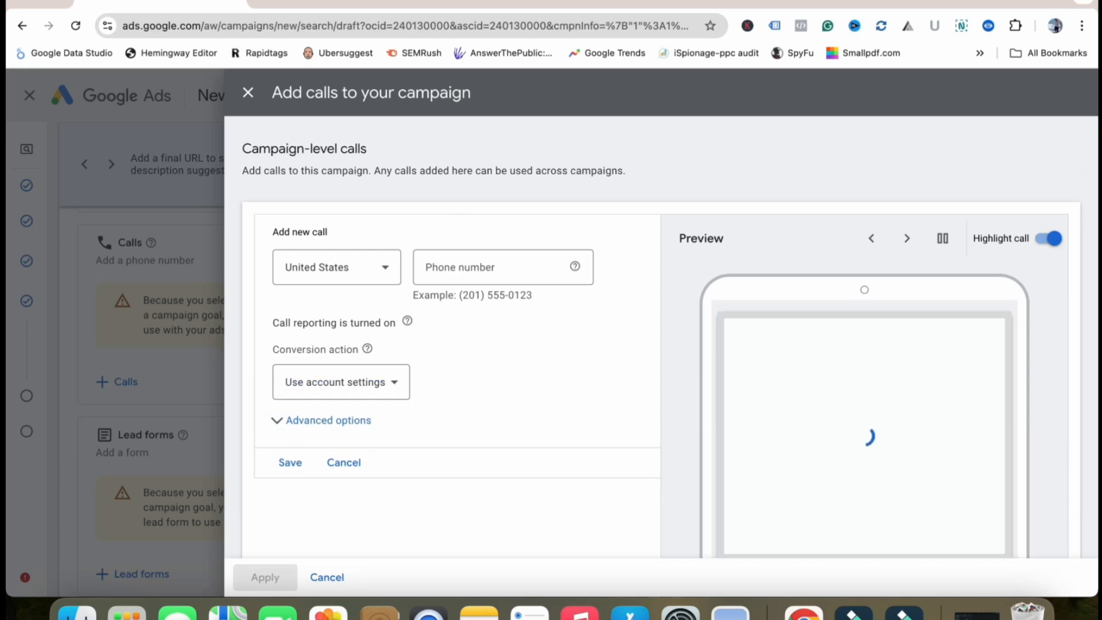
click(321, 267)
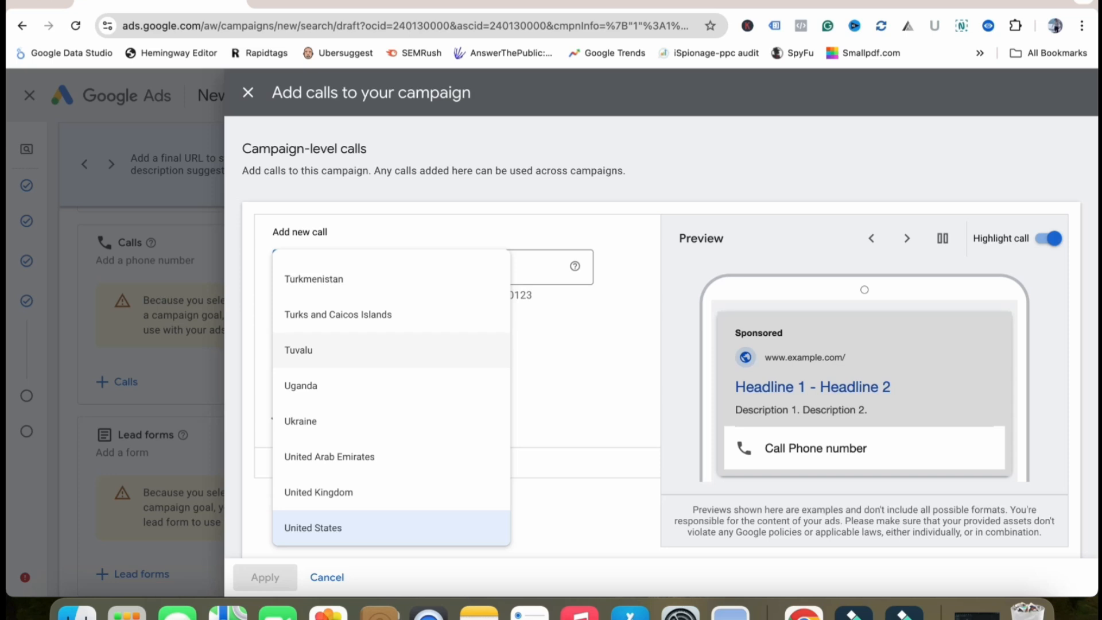
scroll(344, 358, down, 3)
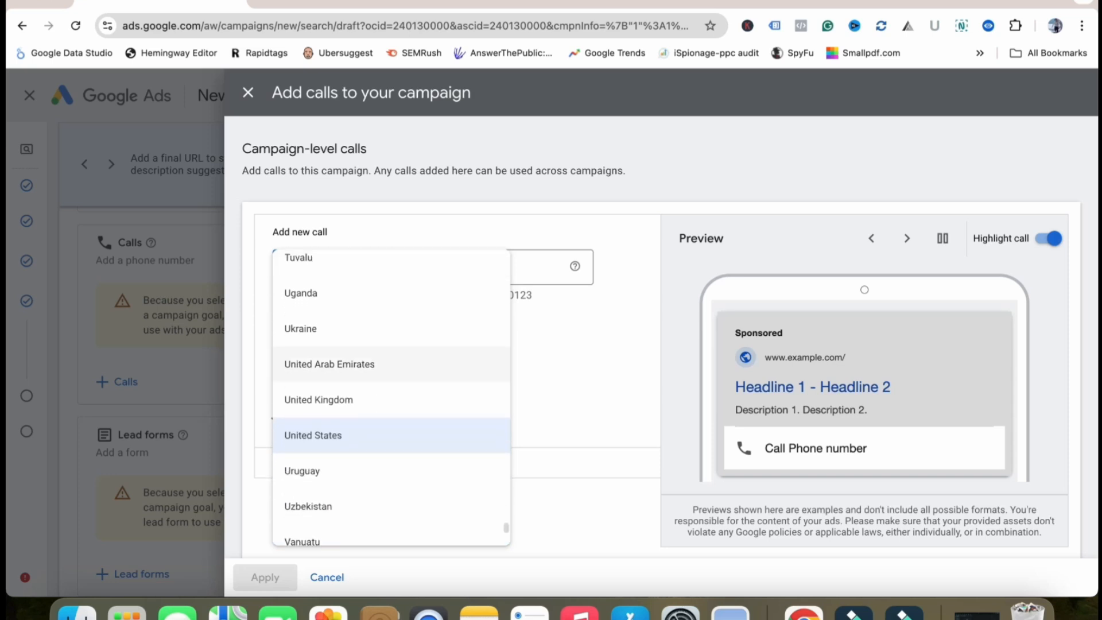
scroll(344, 353, up, 20)
click(344, 349)
click(488, 267)
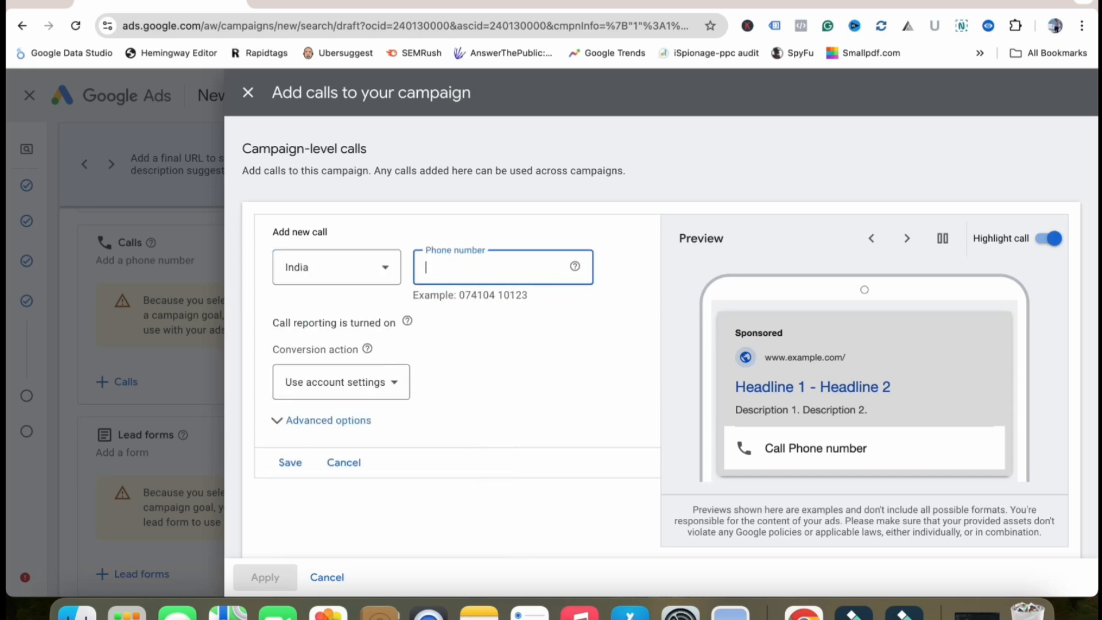
text(9812)
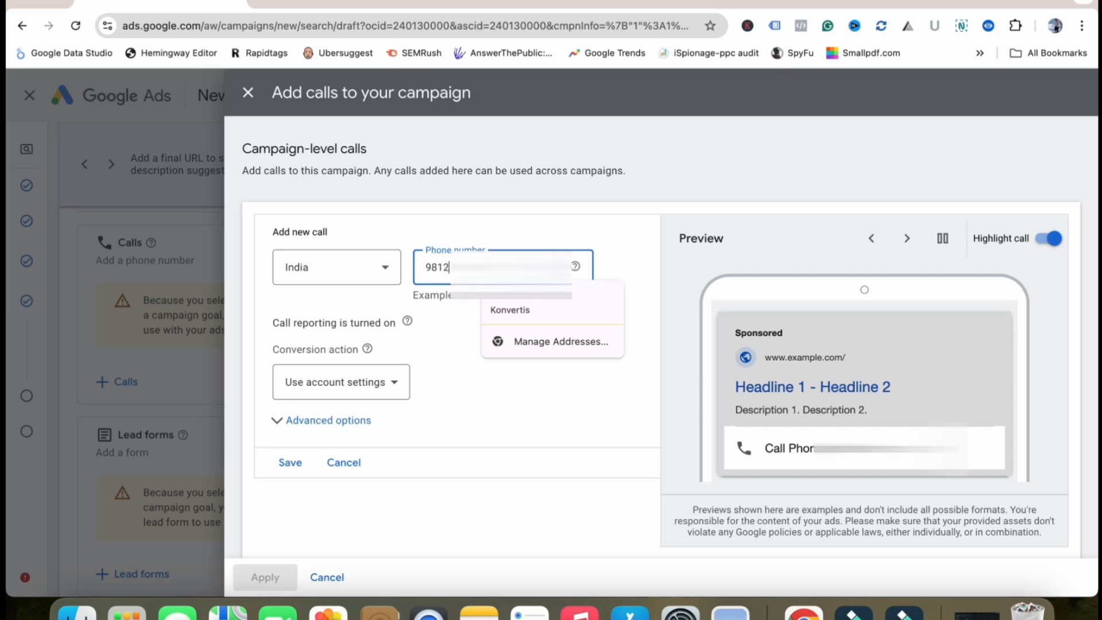
- Examine the conversion action choices for the new call asset without changing the selection
drag(362, 350, 280, 350)
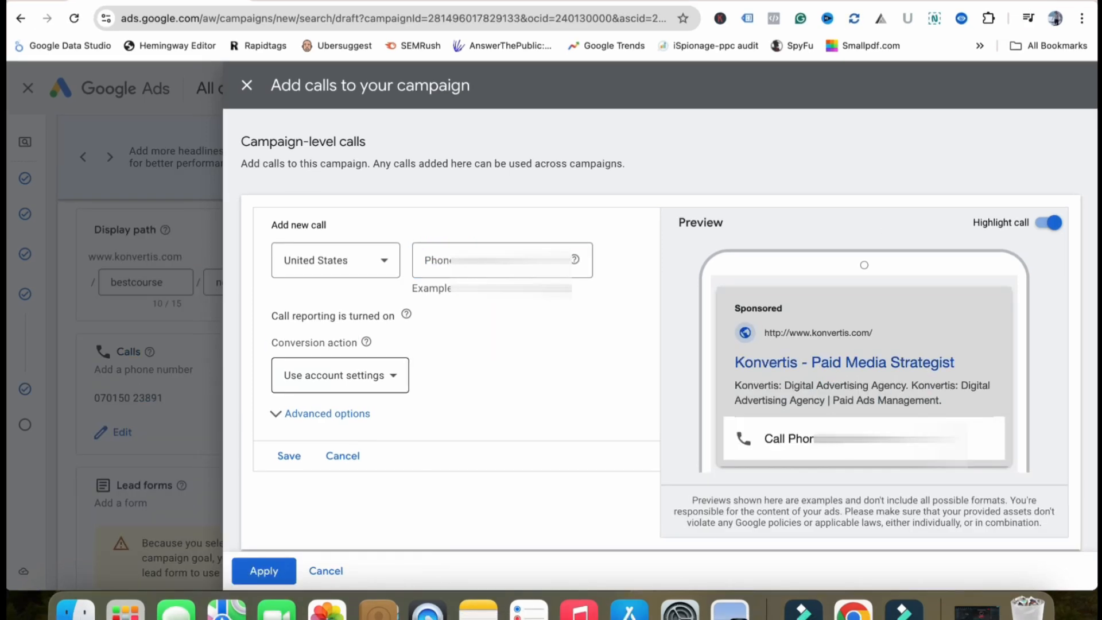
click(340, 375)
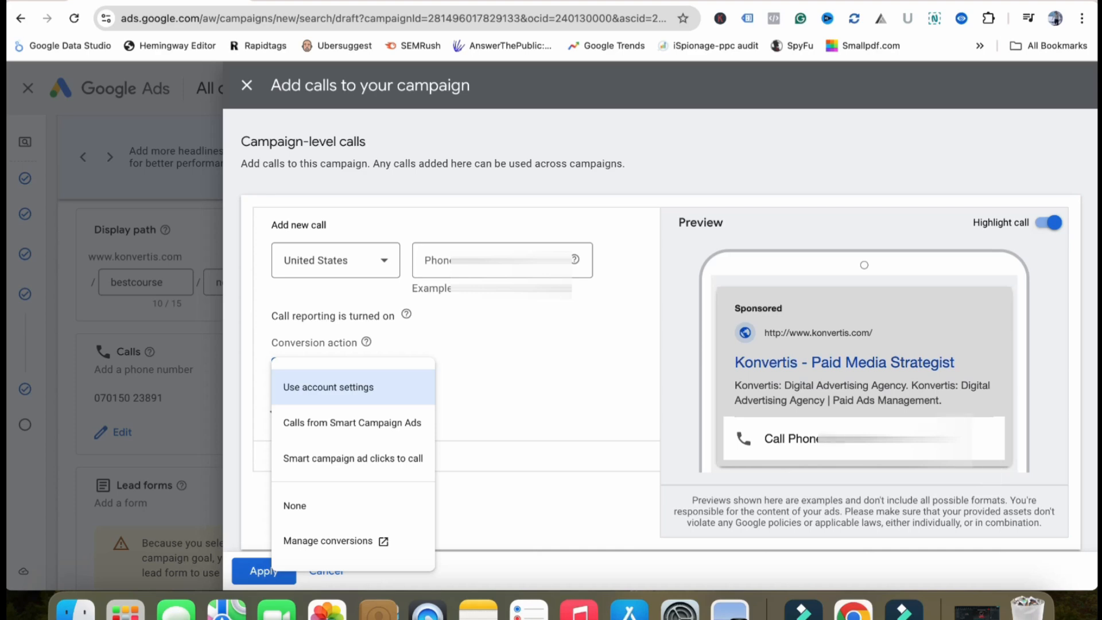
key(Escape)
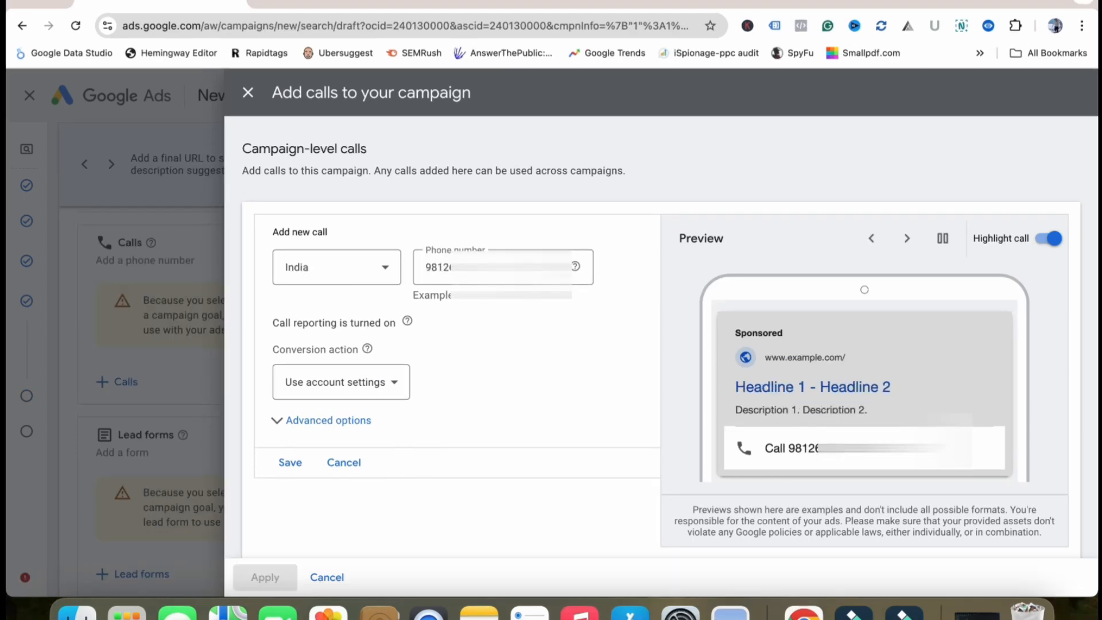
- Try a Mondays - Fridays schedule in the new call's advanced options, and discard the new call
scroll(344, 449, down, 1)
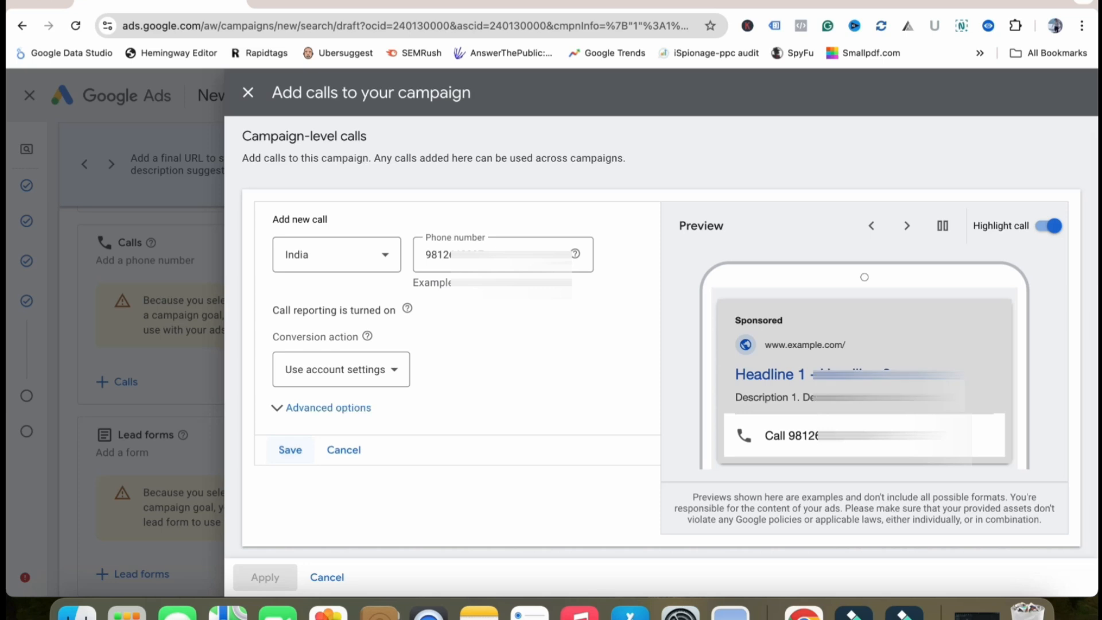
click(328, 408)
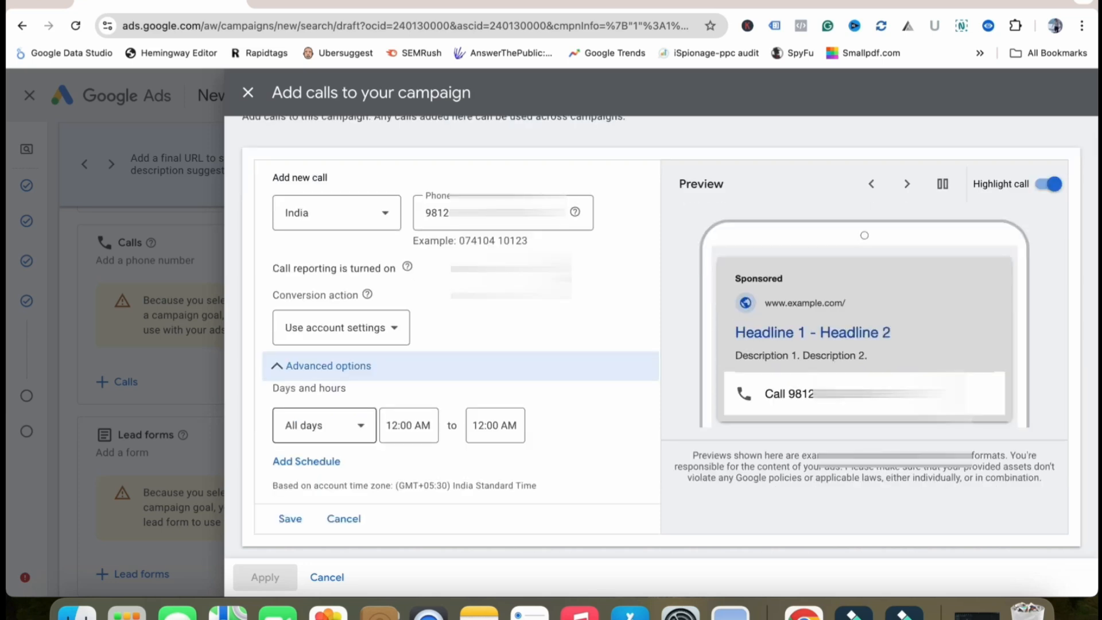
click(324, 425)
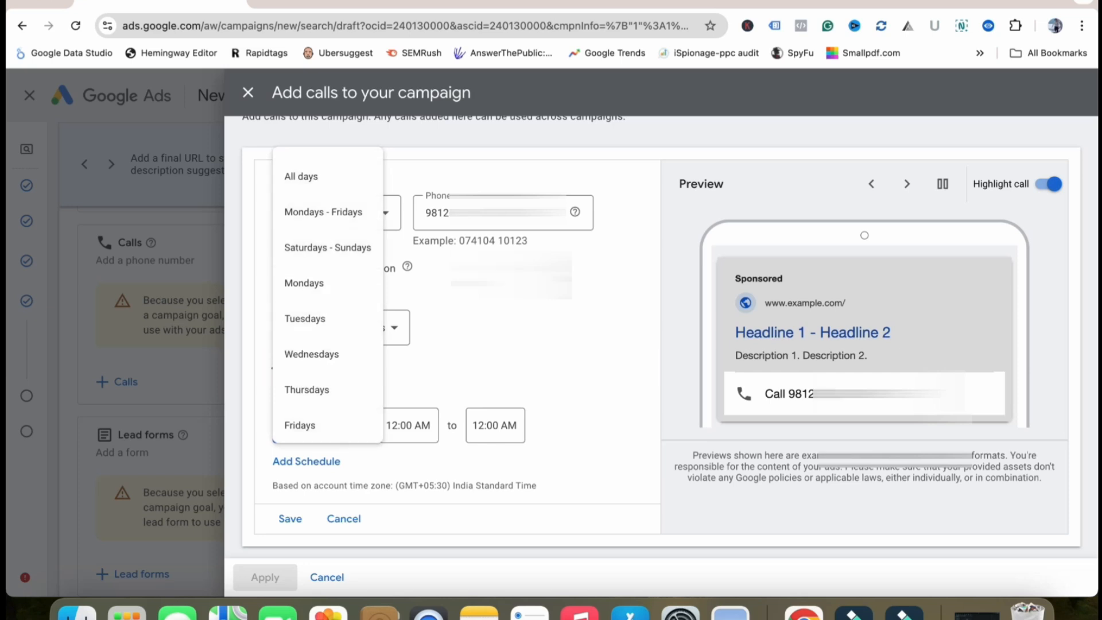
click(488, 368)
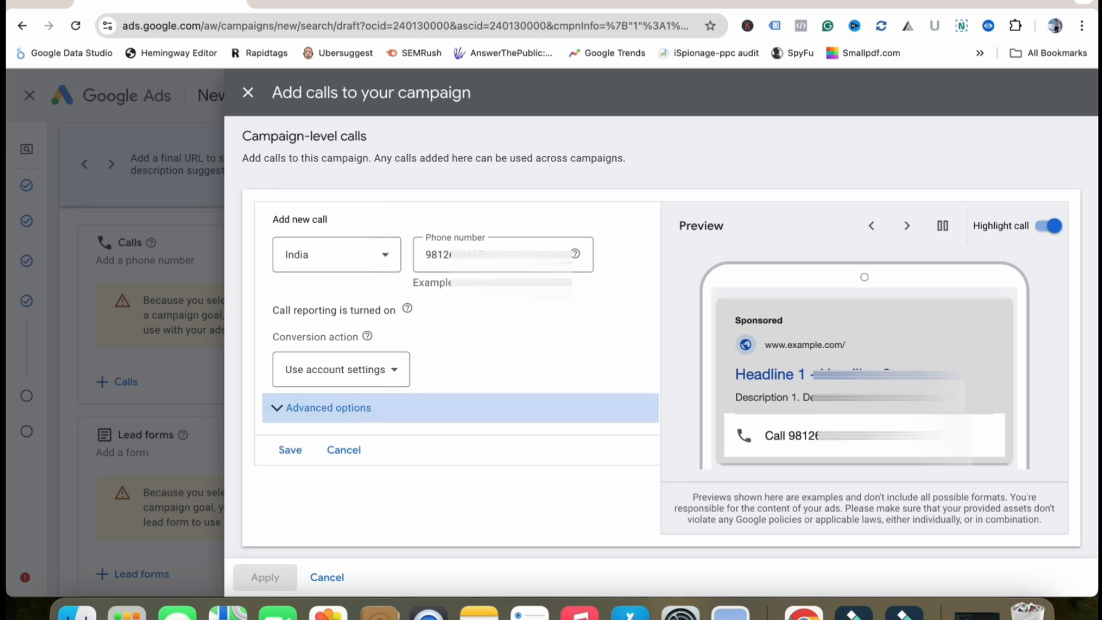
click(356, 408)
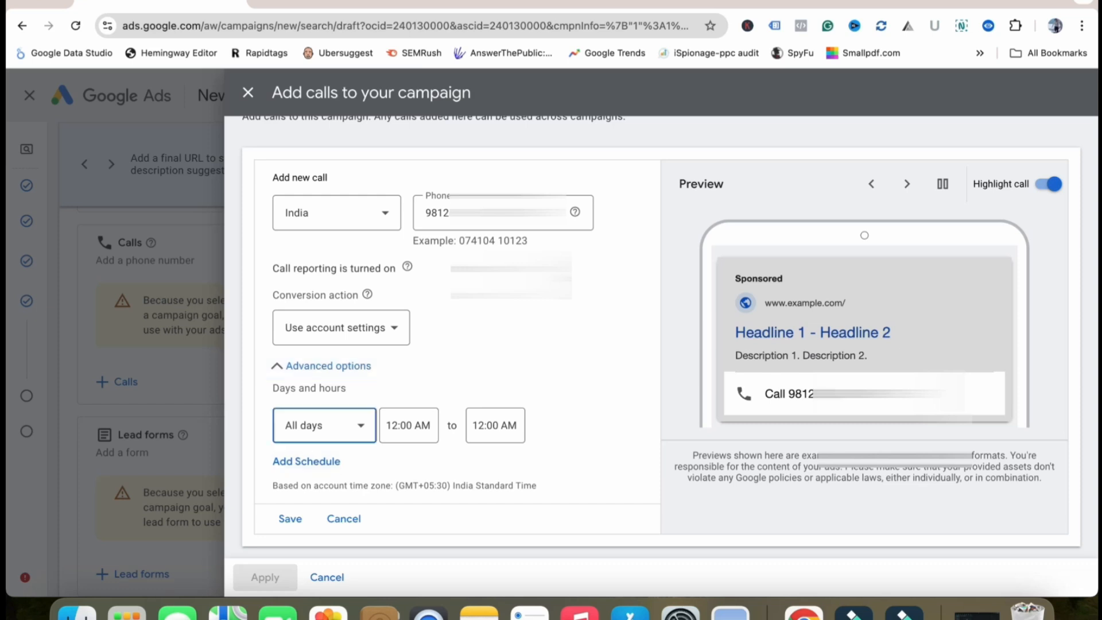
click(324, 425)
click(324, 212)
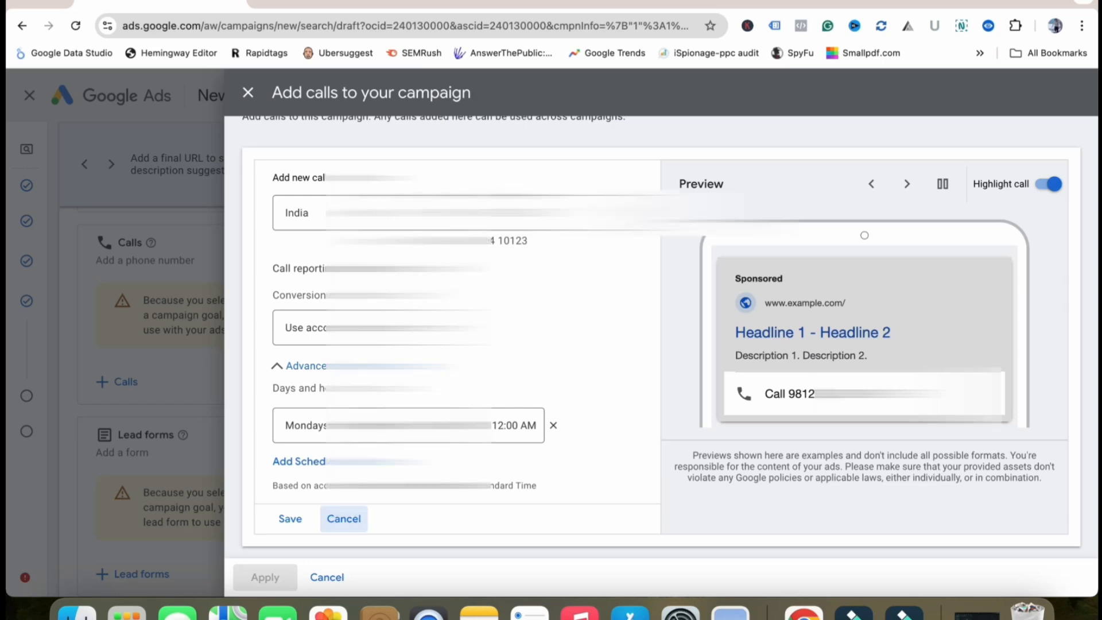
click(344, 519)
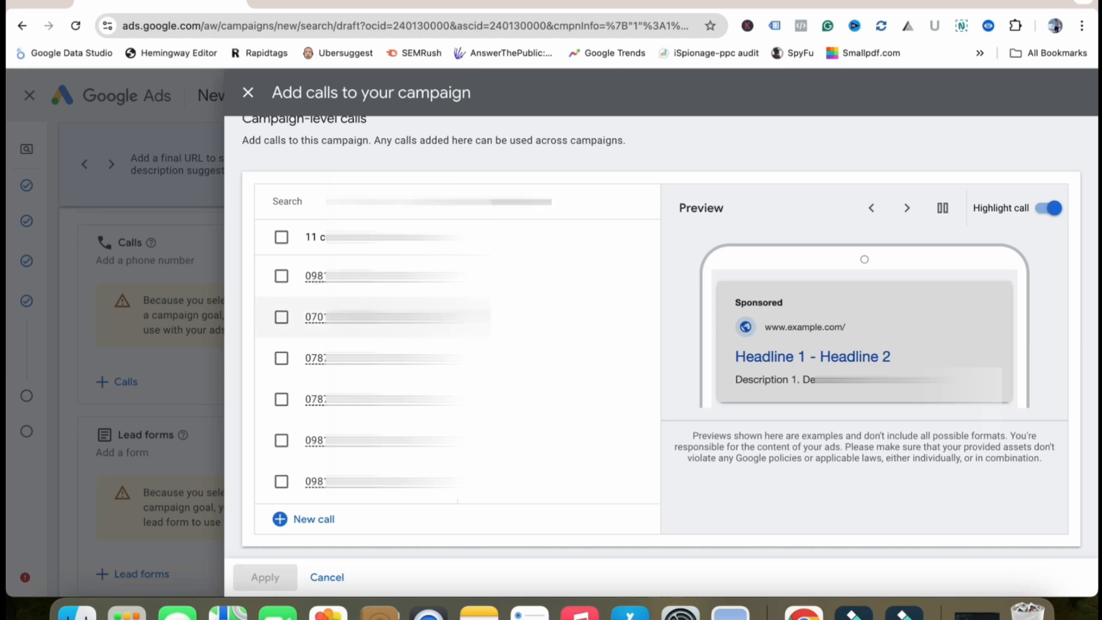
- Select the first existing call asset in the list, and cancel adding calls to the campaign
scroll(368, 319, down, 2)
scroll(367, 319, up, 2)
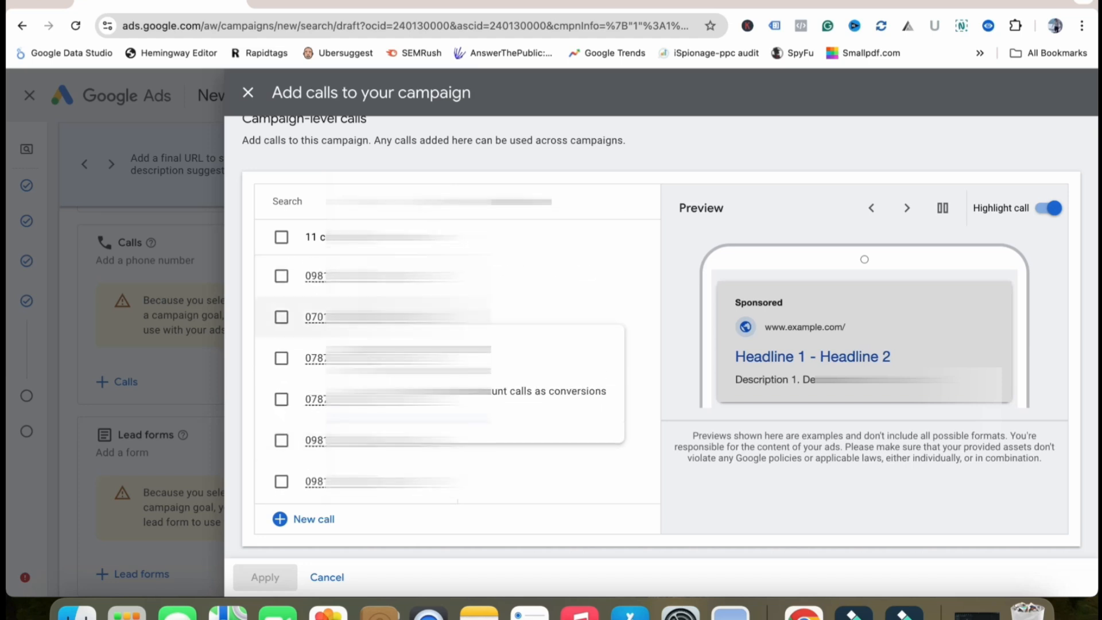
click(282, 276)
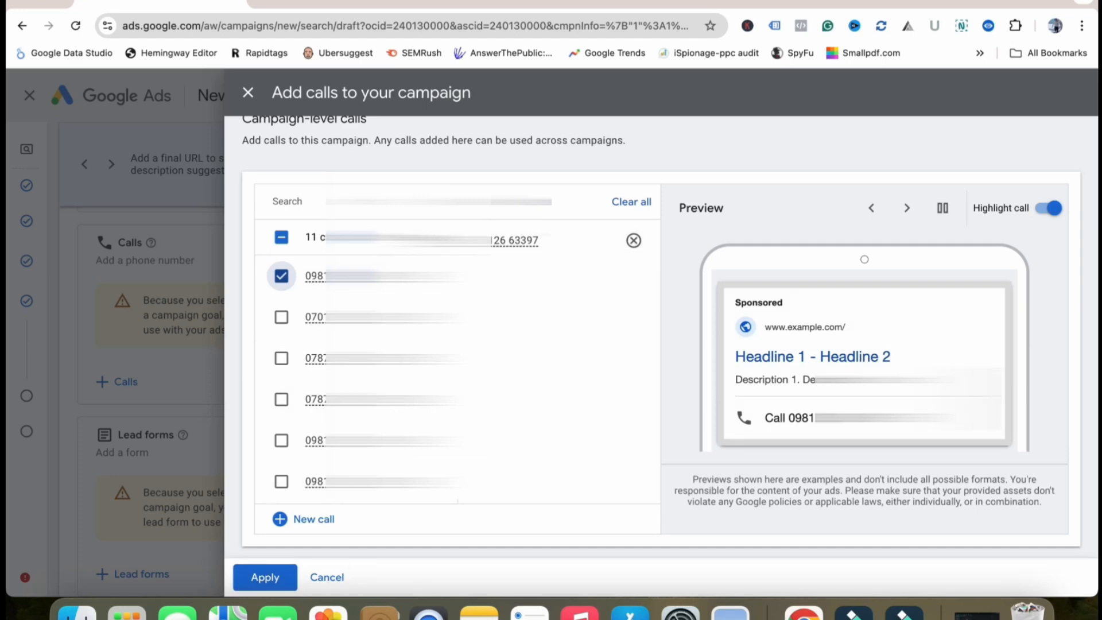
click(326, 577)
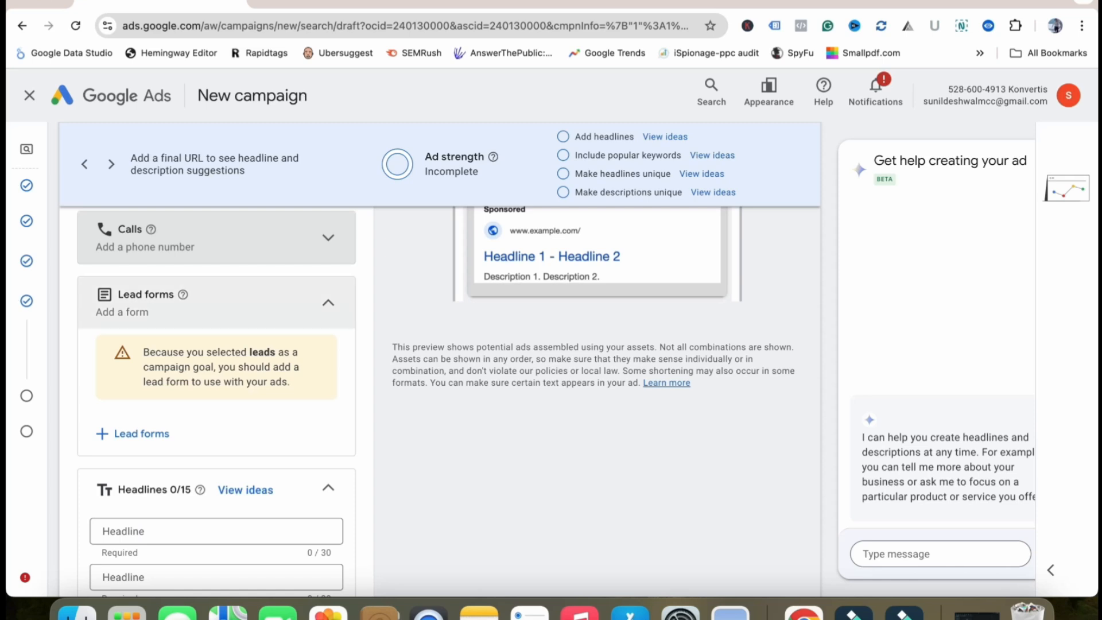
- Start creating a new lead form asset for the campaign and look over its fields
click(133, 434)
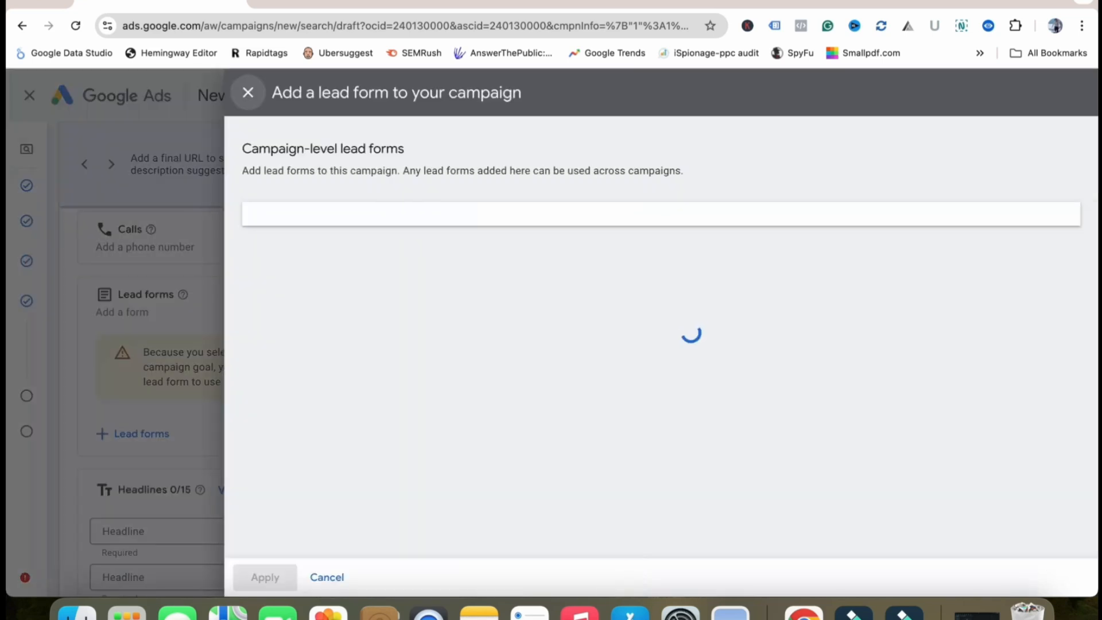
scroll(356, 356, down, 1)
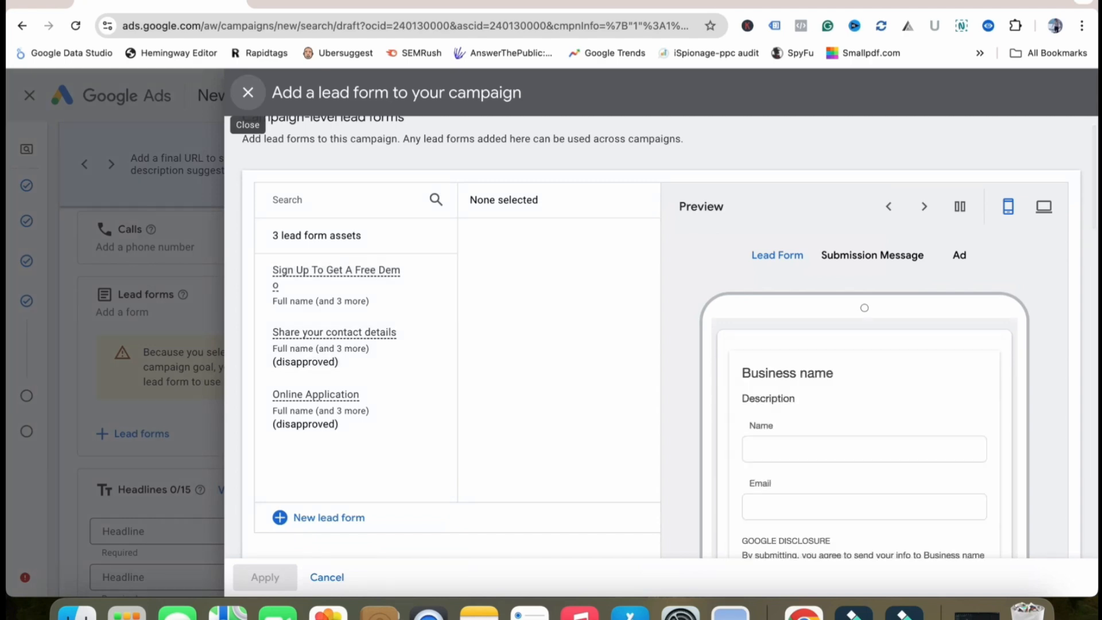
scroll(356, 402, down, 1)
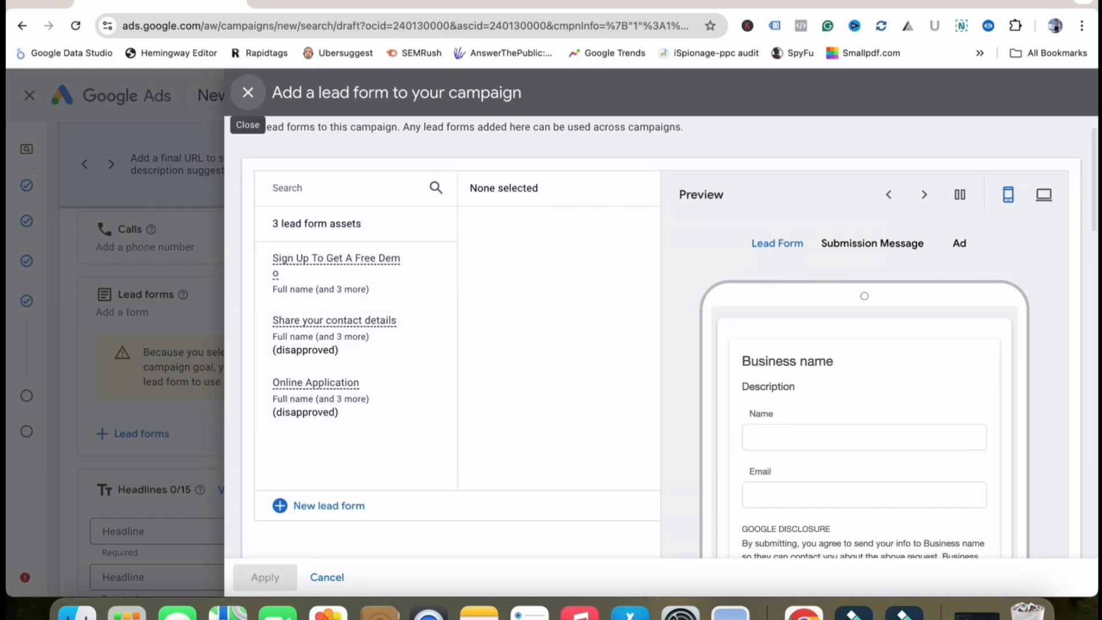
click(320, 505)
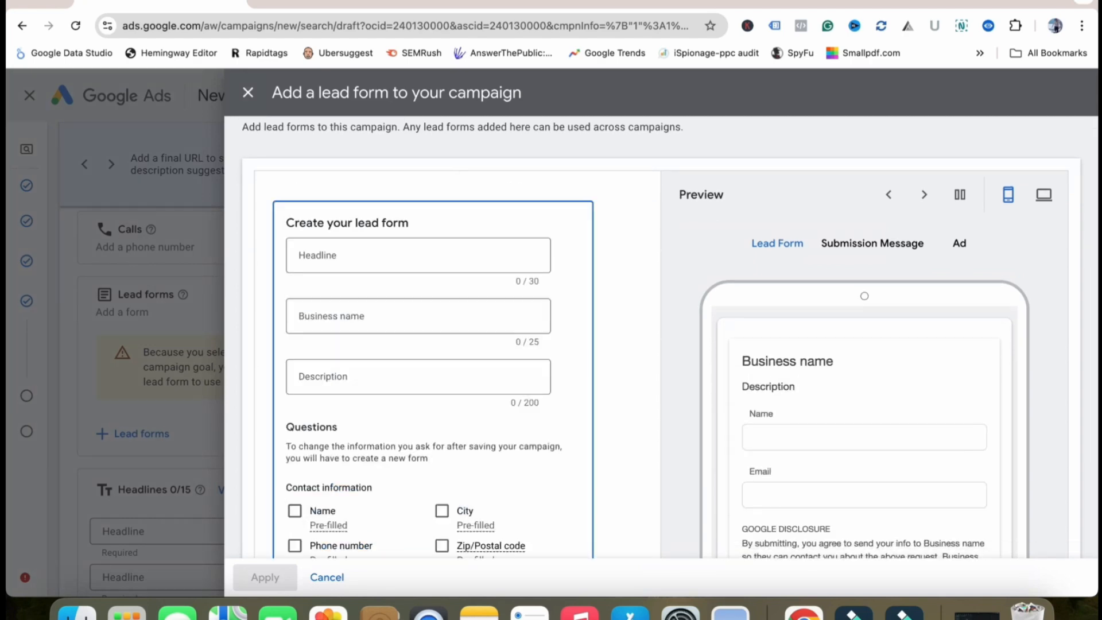
scroll(668, 338, down, 3)
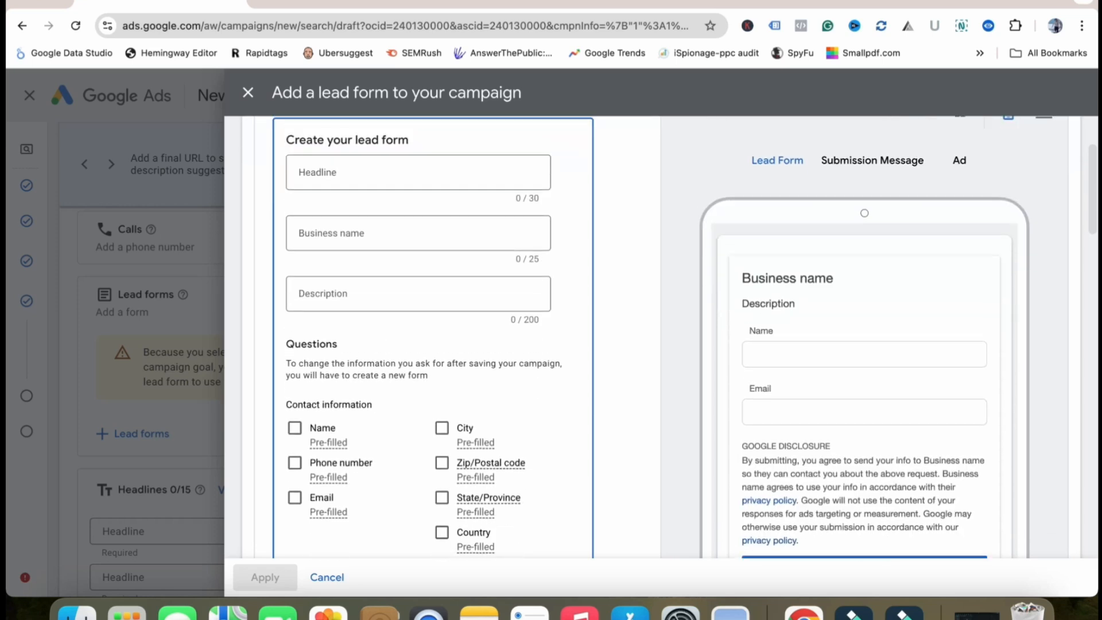
scroll(668, 338, down, 2)
scroll(668, 337, up, 5)
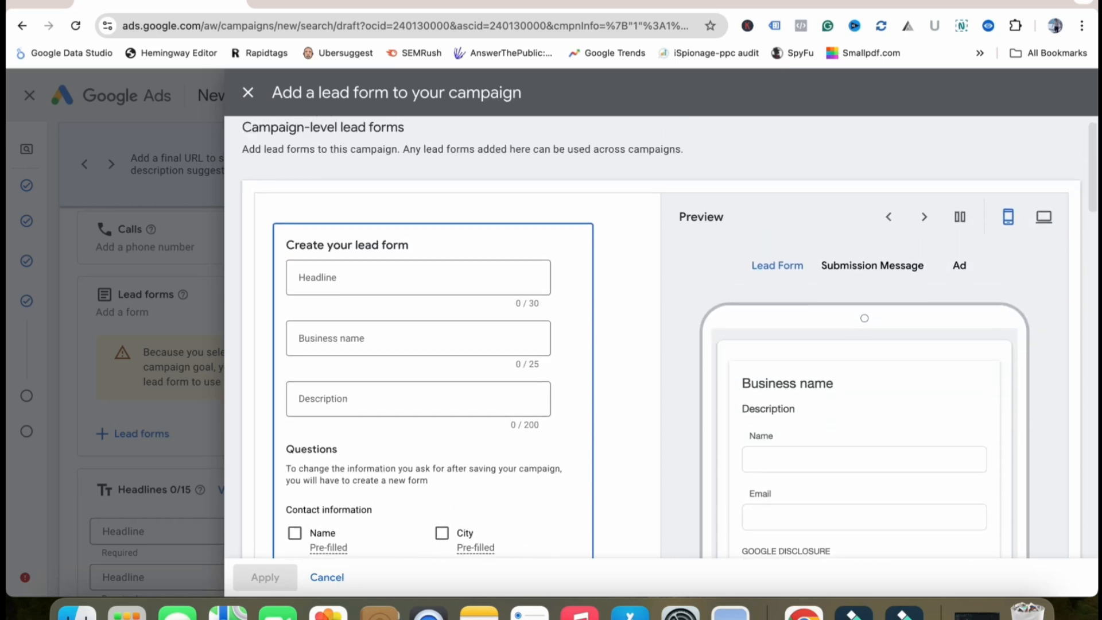
- Enter the headline "Boost your sales with PPC Ads", business name "Konvertis" and description "We are a data driven ppc agency......" in the lead form
click(418, 278)
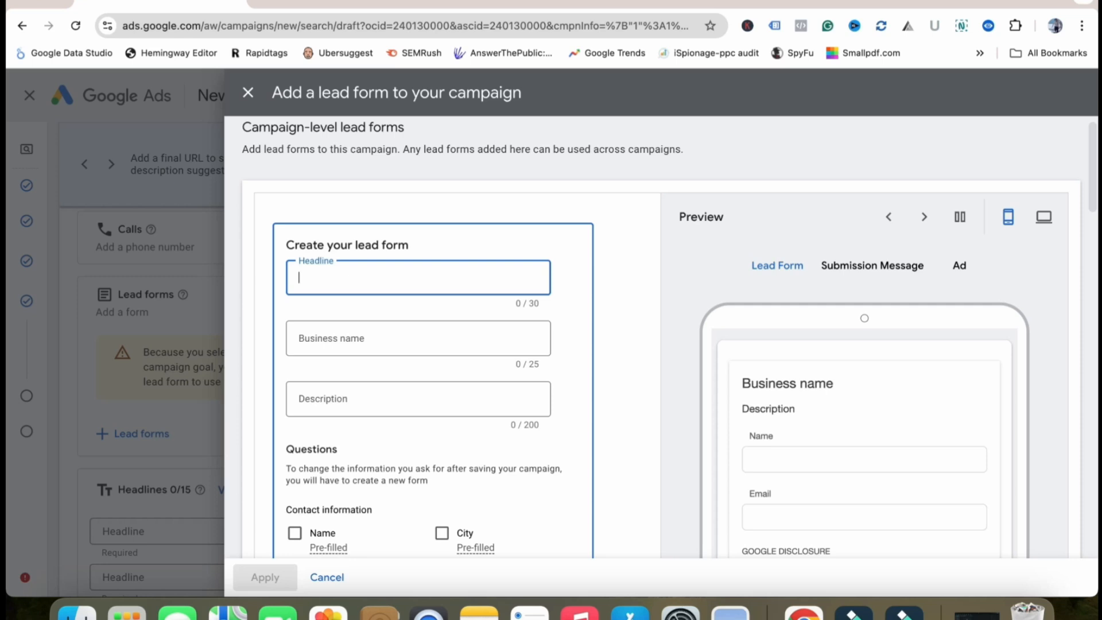
text(Boost your)
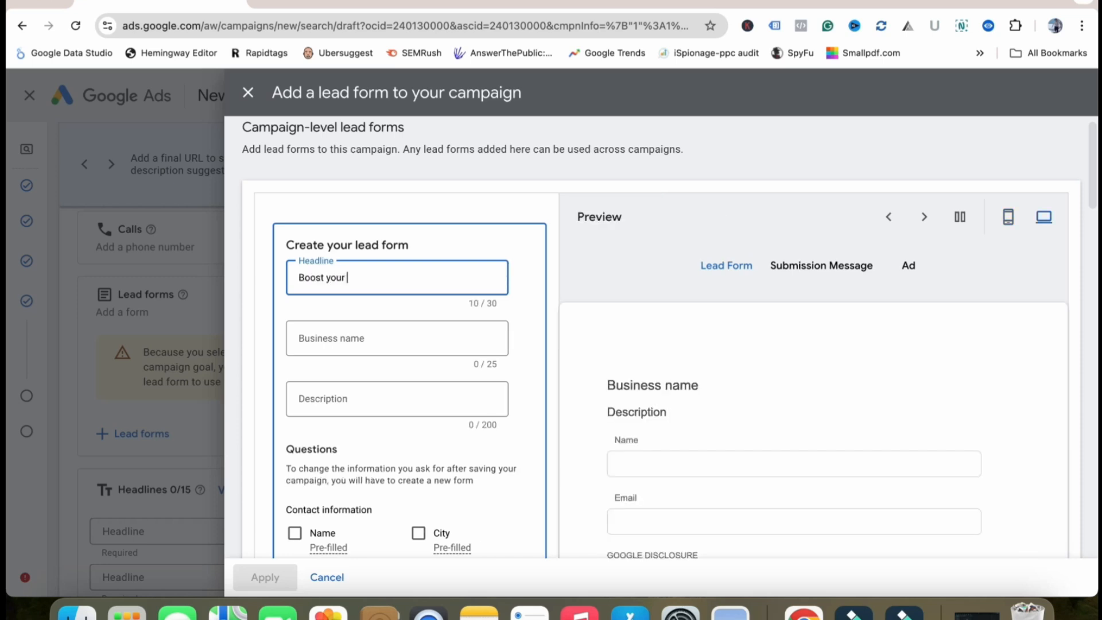
text( sales with PPC Ads)
key(Tab)
text(Konvertis)
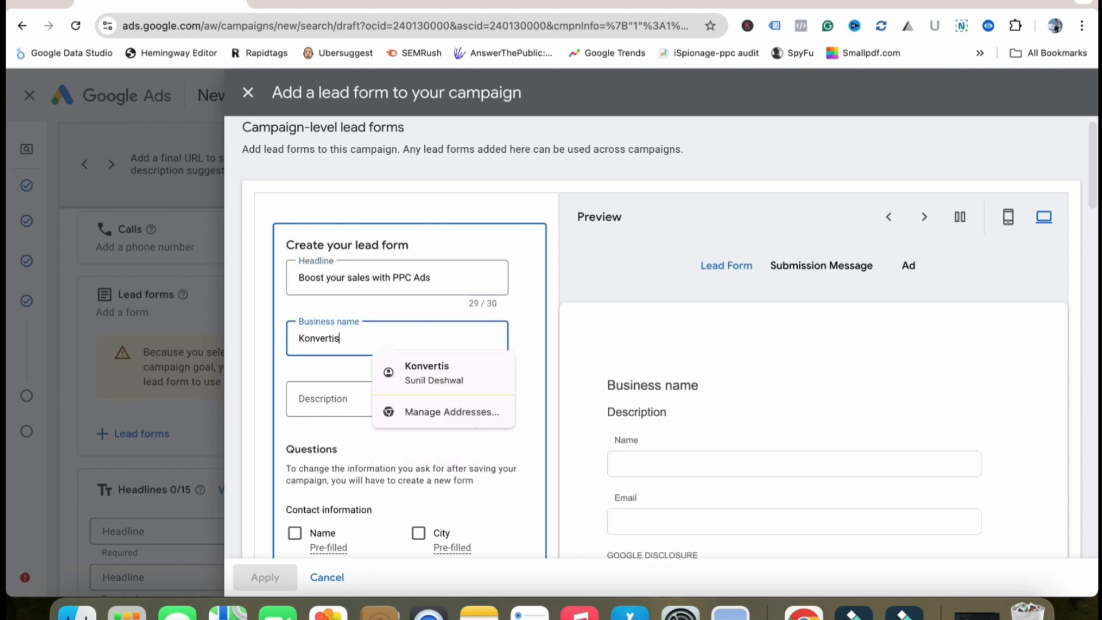
key(Tab)
text(We are a data driven ppc agency......)
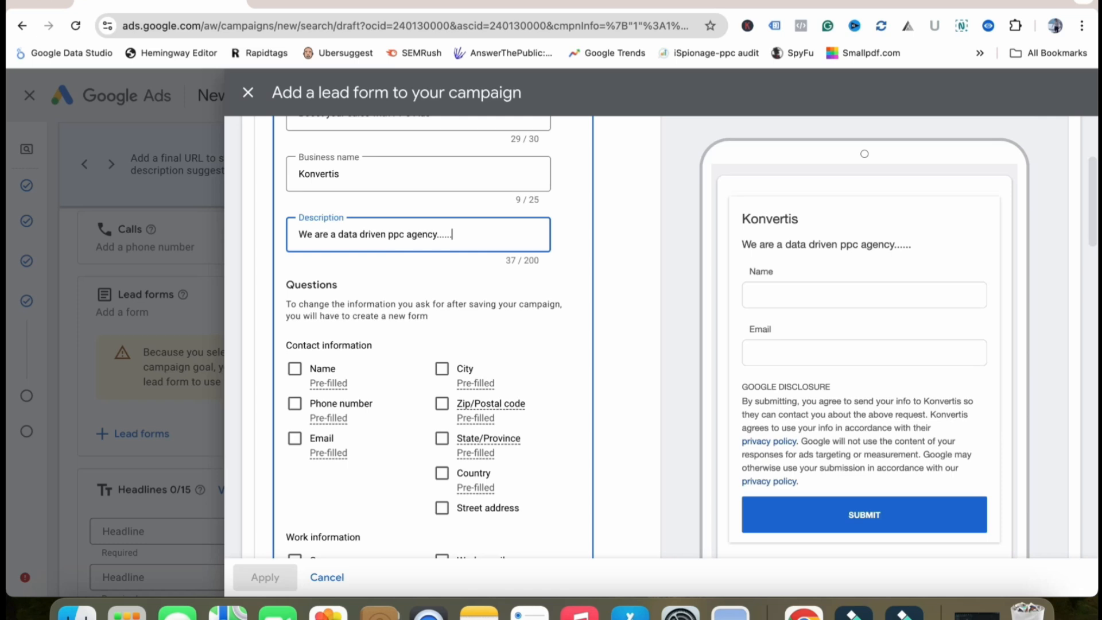
- Include Name, Phone number and Email as contact information questions in the lead form
scroll(439, 337, down, 1)
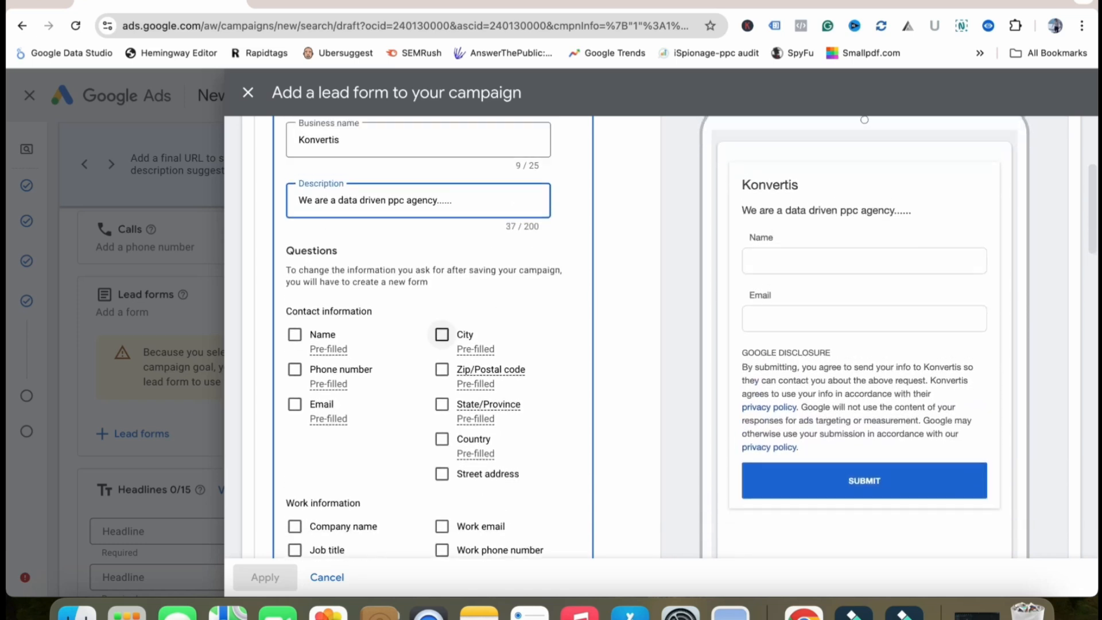
click(295, 384)
click(294, 385)
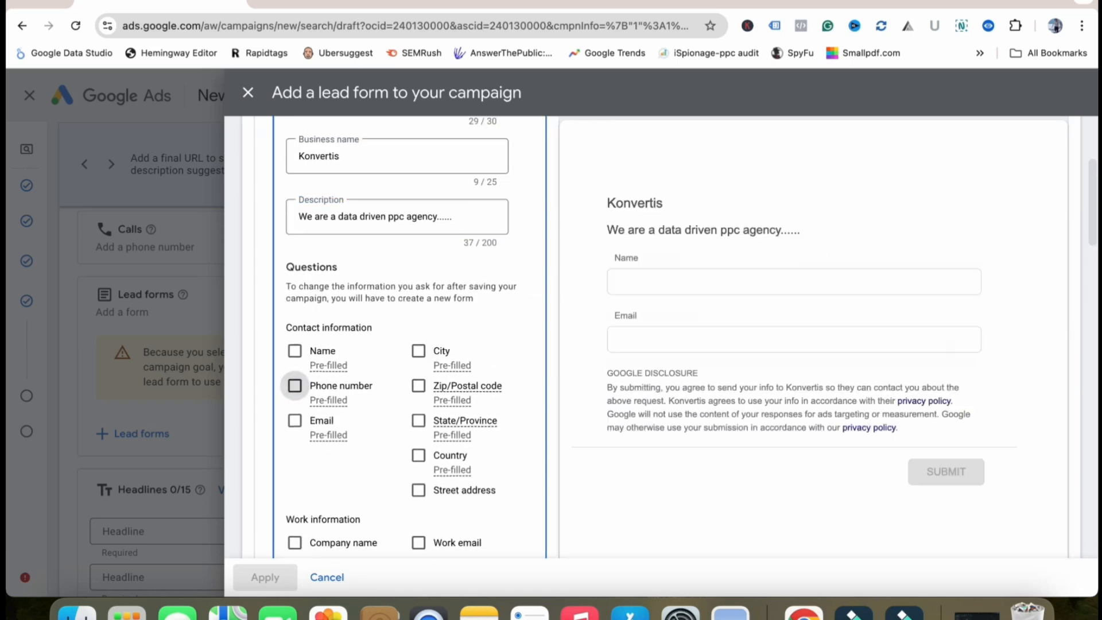
scroll(295, 385, down, 2)
scroll(329, 351, down, 1)
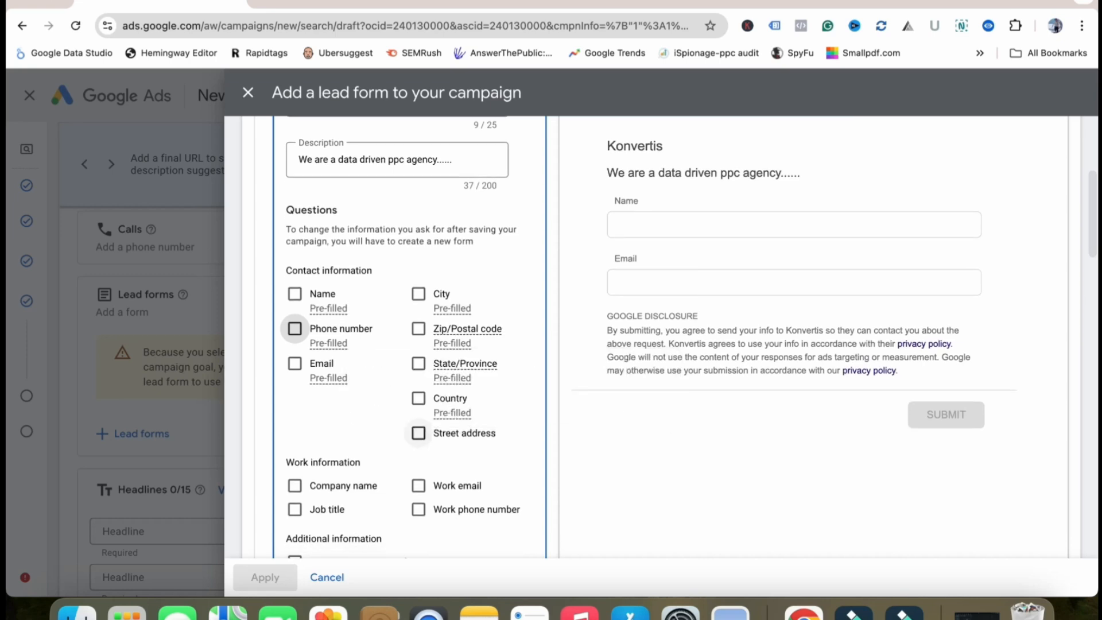
click(294, 294)
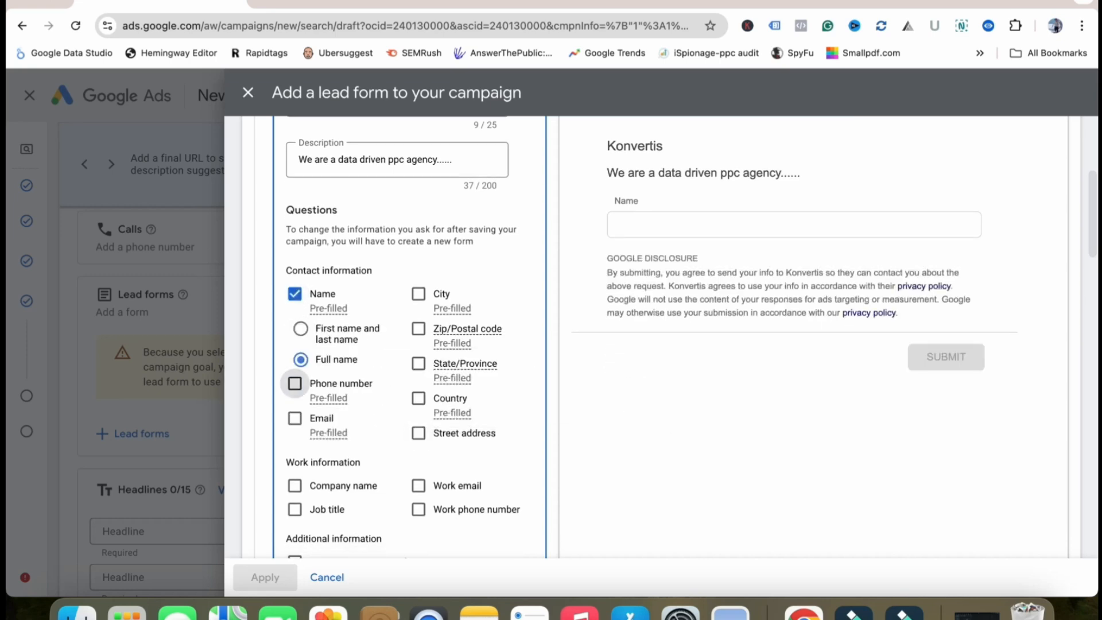
click(294, 384)
click(294, 418)
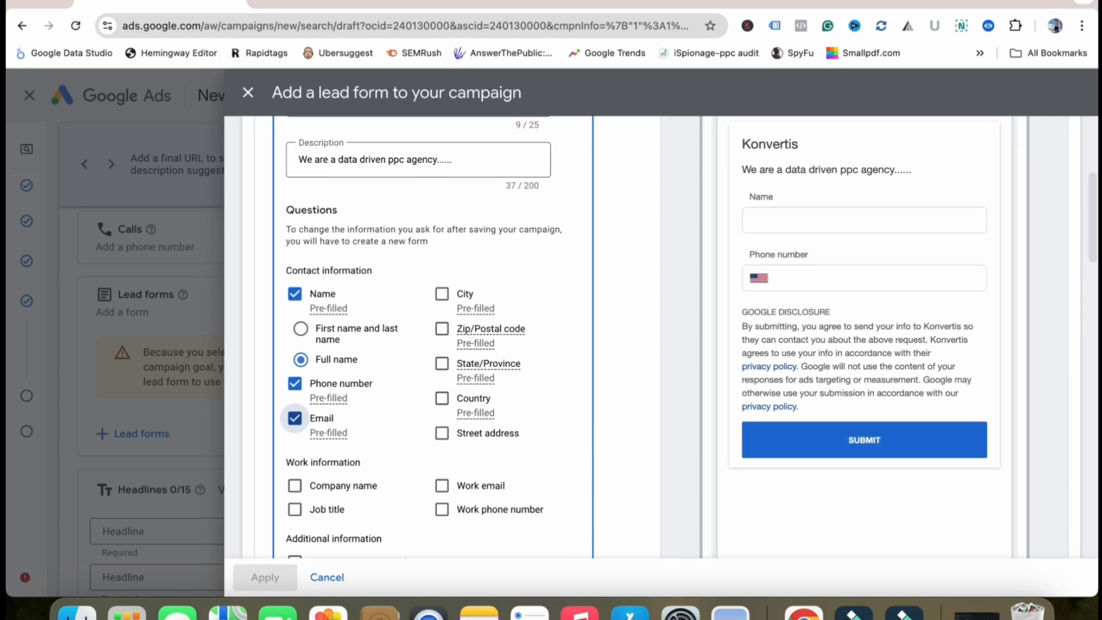
- Add Country to the lead form's contact information questions and check the form preview
scroll(492, 472, down, 5)
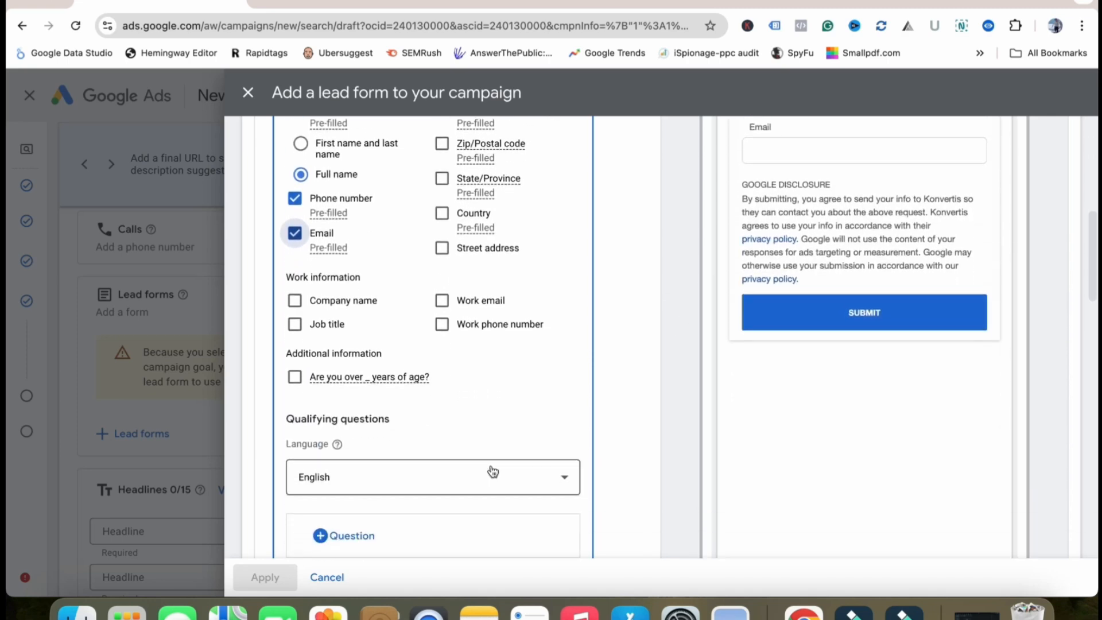
scroll(492, 472, up, 2)
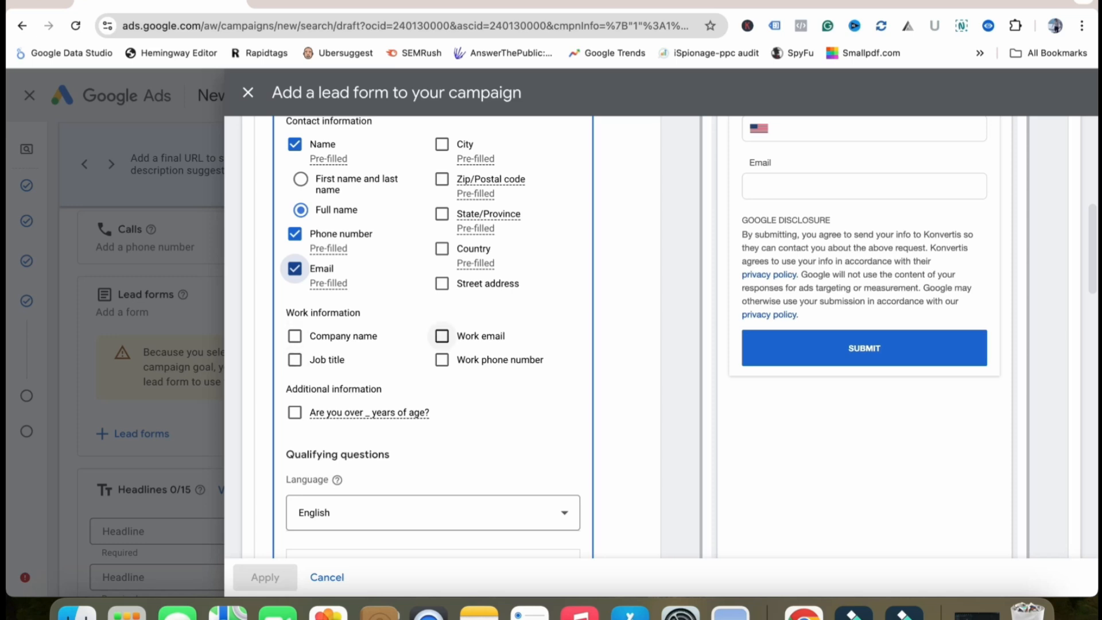
scroll(442, 339, up, 3)
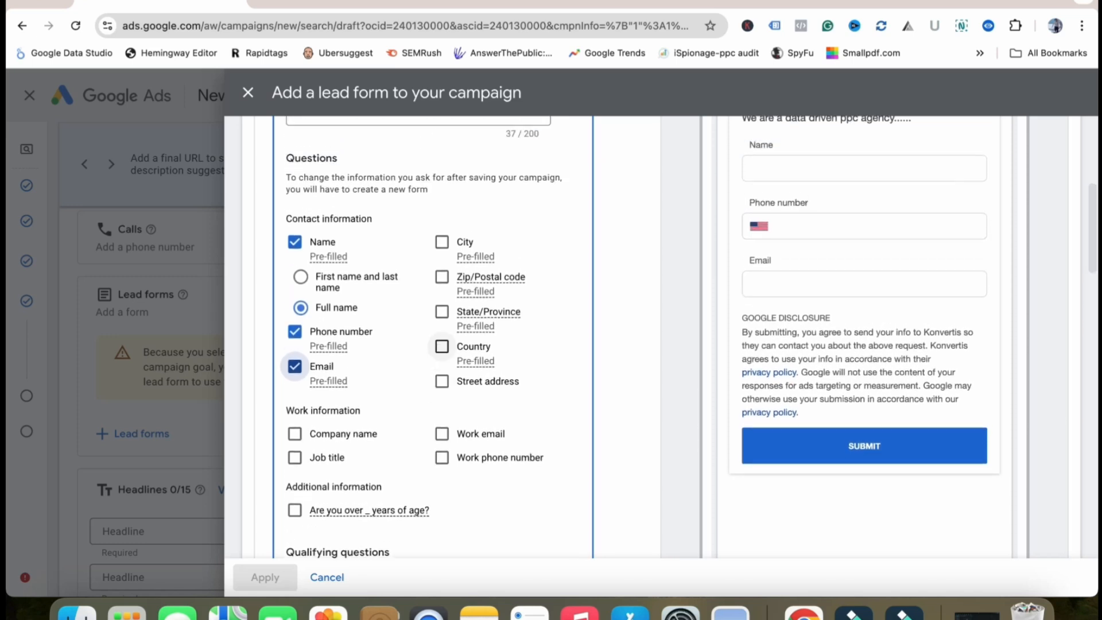
click(442, 347)
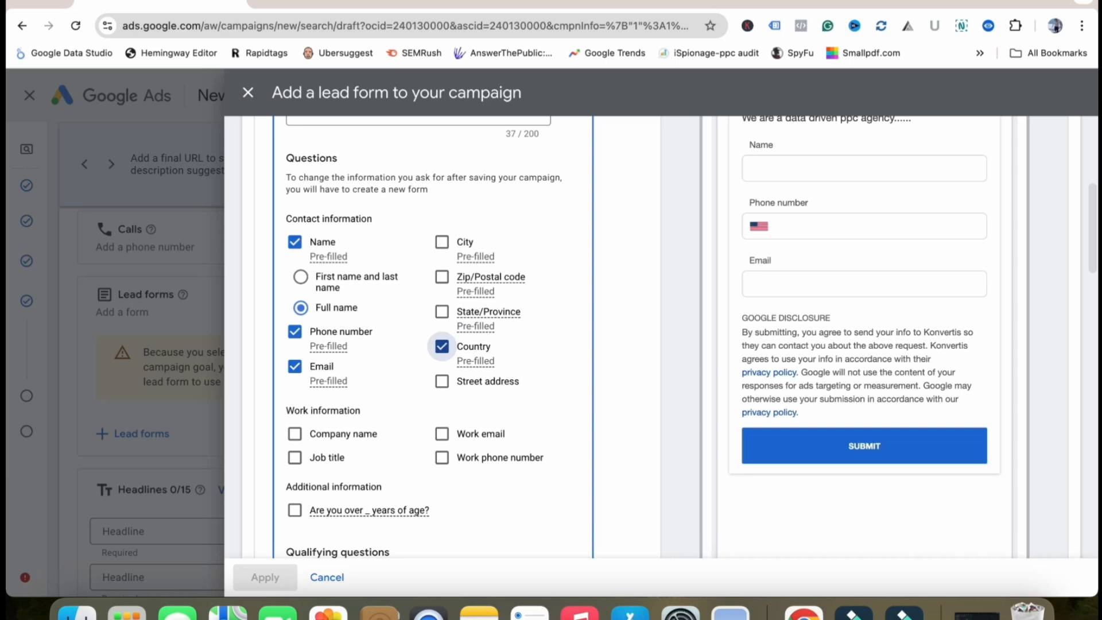
scroll(442, 346, up, 2)
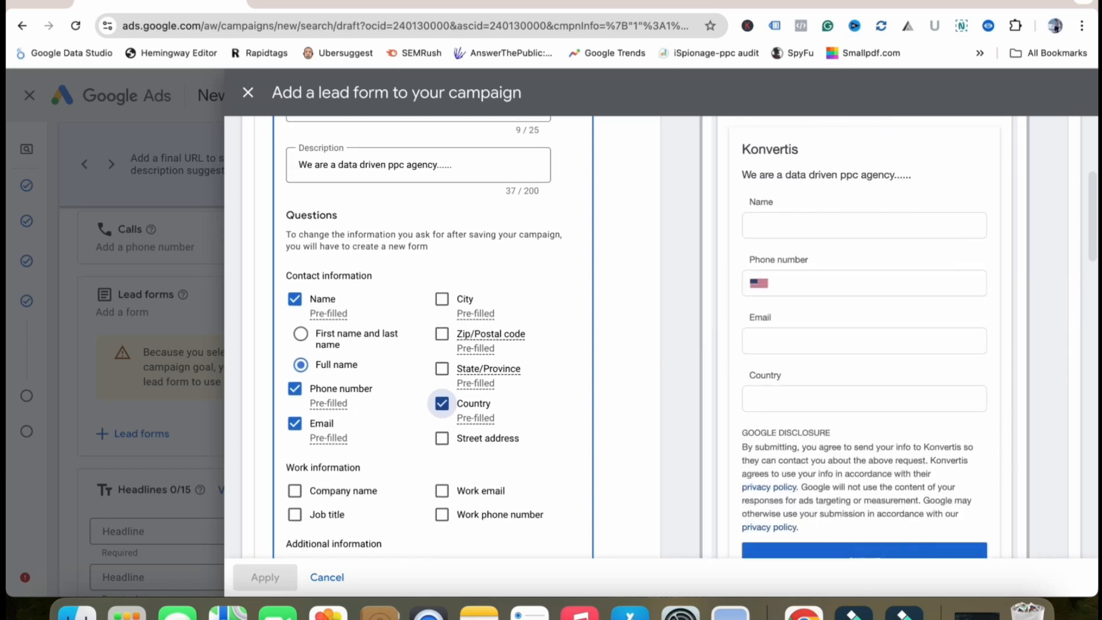
scroll(443, 396, up, 1)
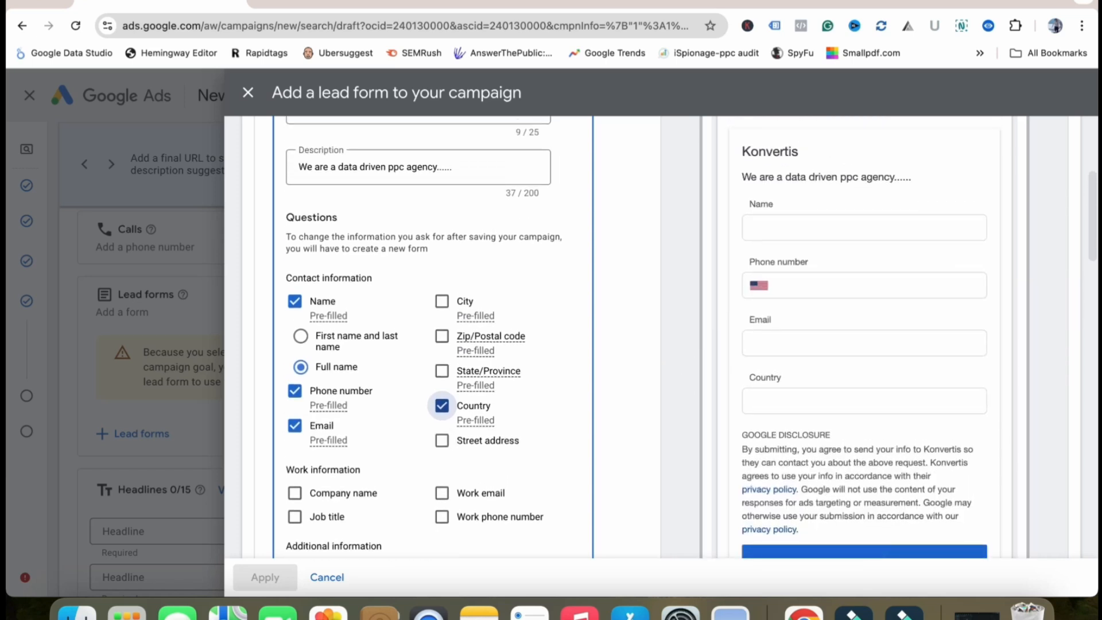
scroll(442, 408, up, 1)
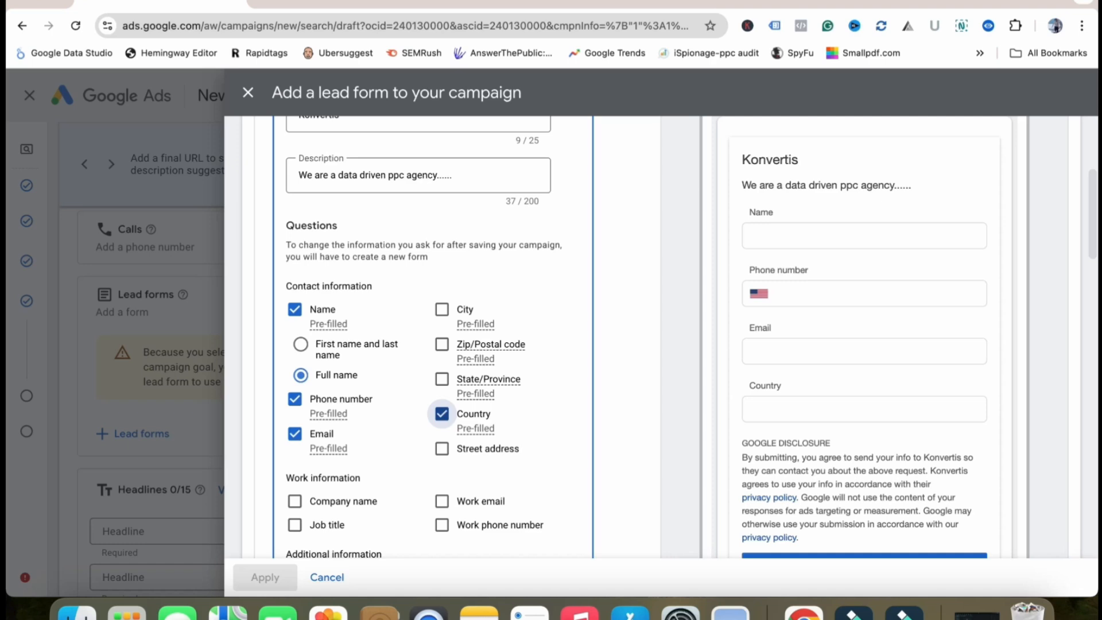
- Choose English as the language for the lead form's qualifying questions
scroll(442, 413, down, 5)
click(442, 413)
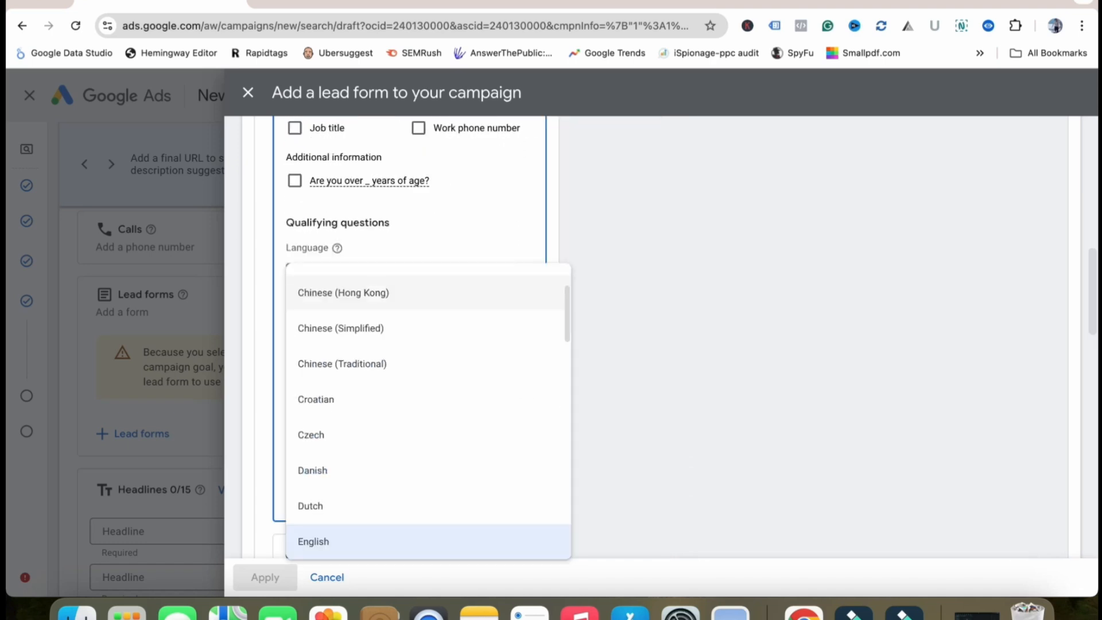
click(314, 541)
scroll(408, 344, down, 1)
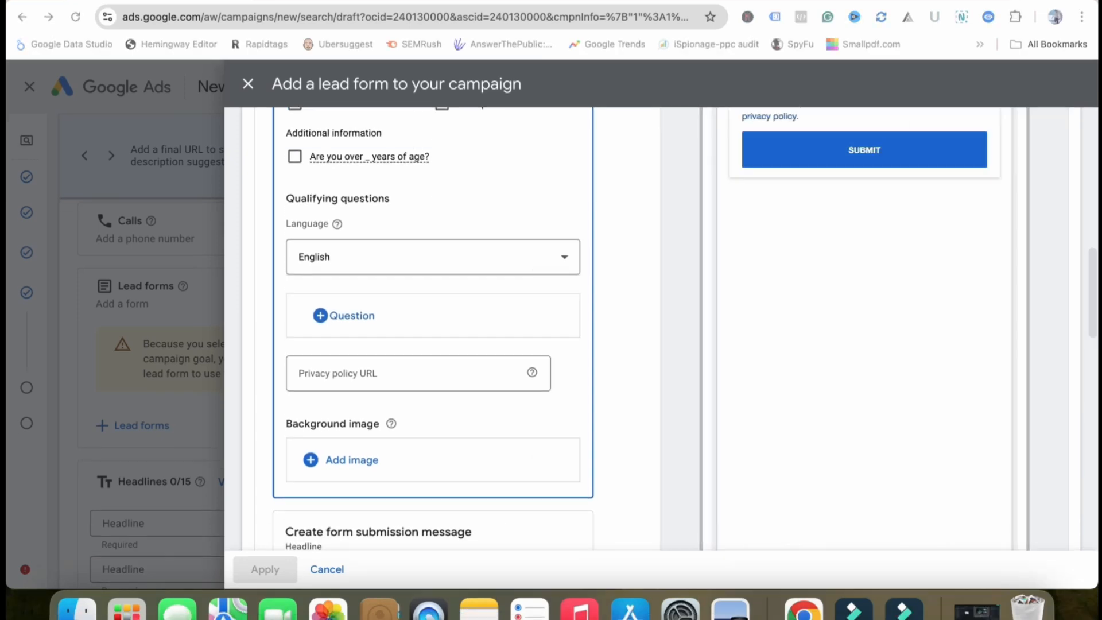
- Add the Auto category's qualifying question "Which vehicle make are you interested in?" to the lead form
click(343, 315)
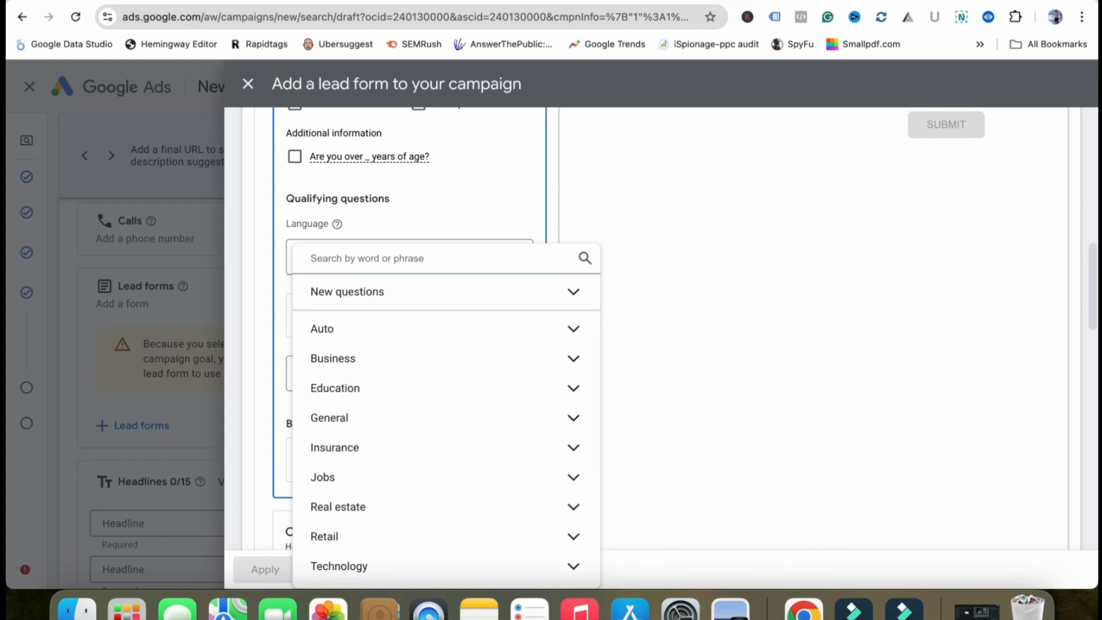
click(322, 329)
scroll(430, 470, down, 3)
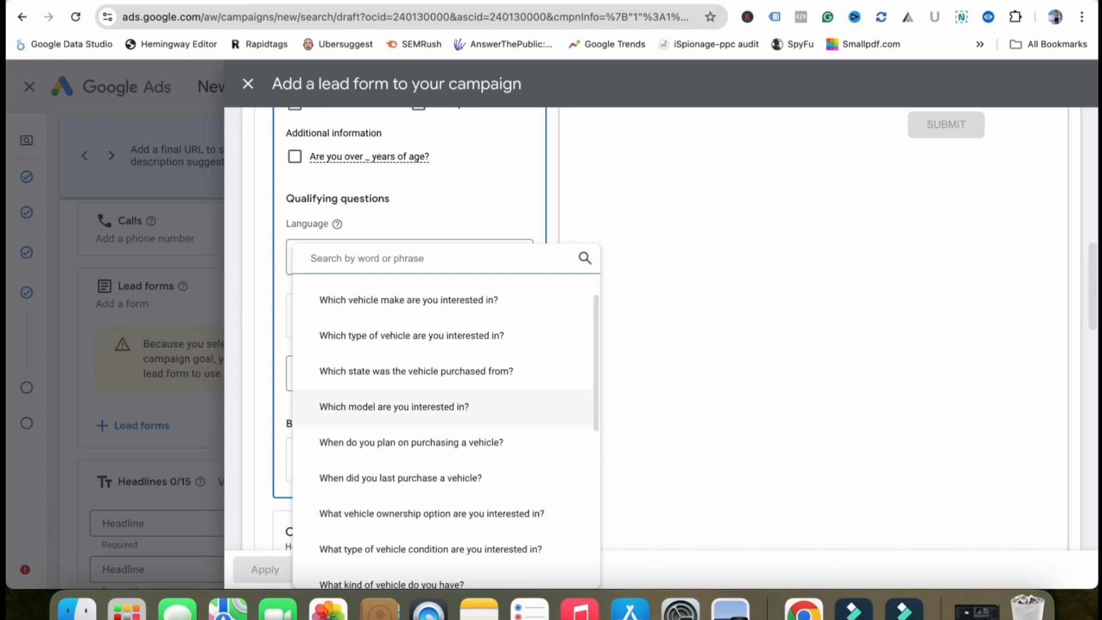
scroll(431, 471, up, 3)
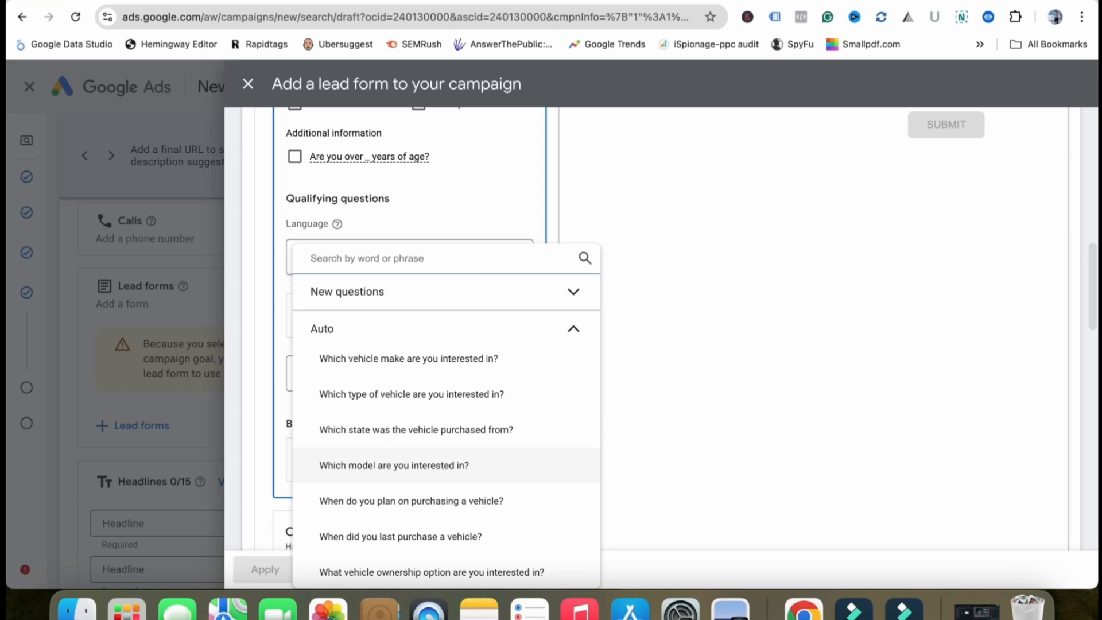
scroll(431, 468, down, 1)
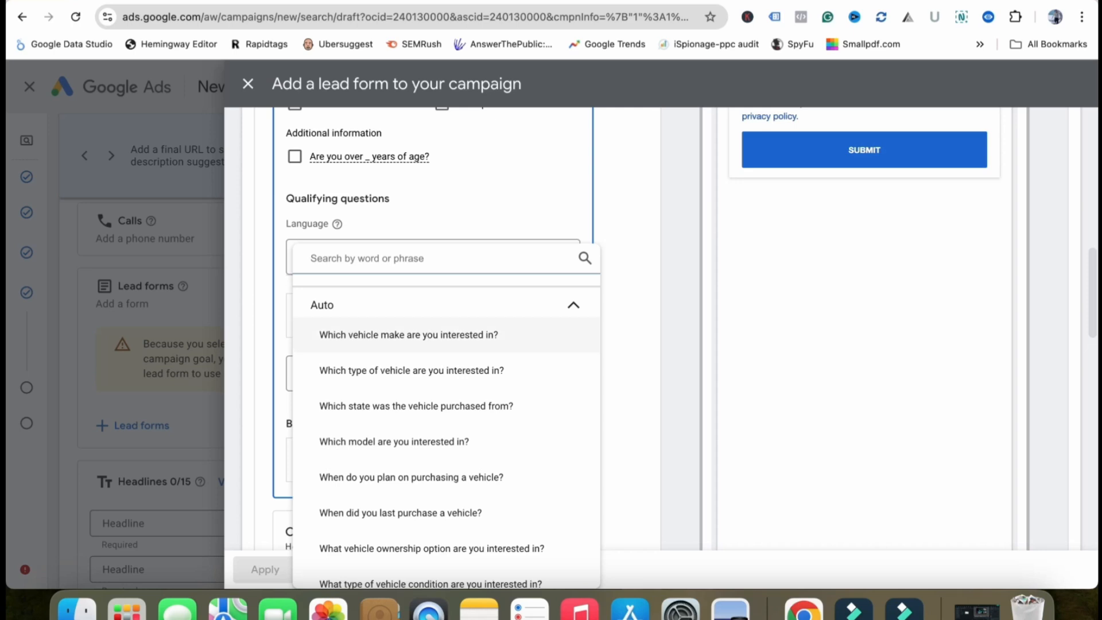
click(408, 335)
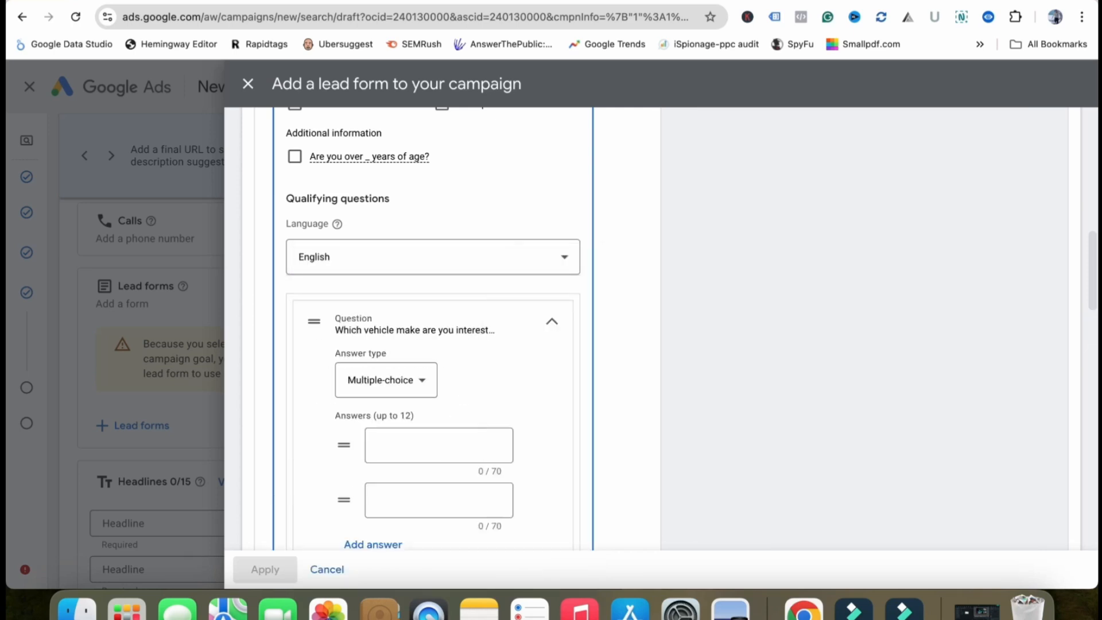
- Enter "Virtus" and "Taigun" as the multiple-choice answers to the vehicle make question, and collapse the question
scroll(431, 345, down, 3)
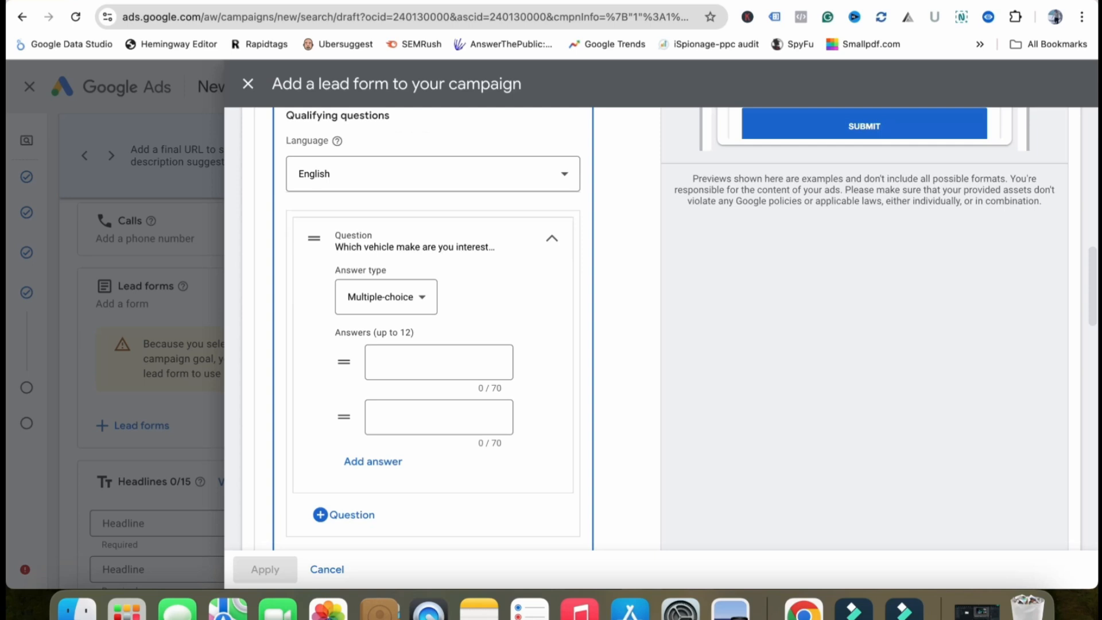
click(439, 362)
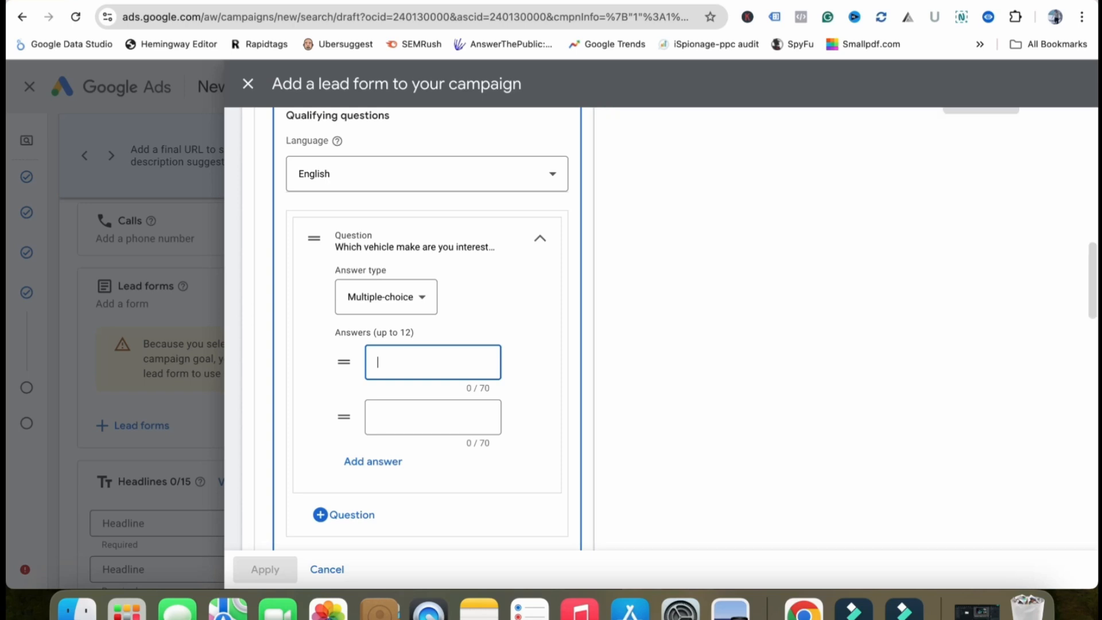
text(Virtus)
click(434, 417)
text(Taigun)
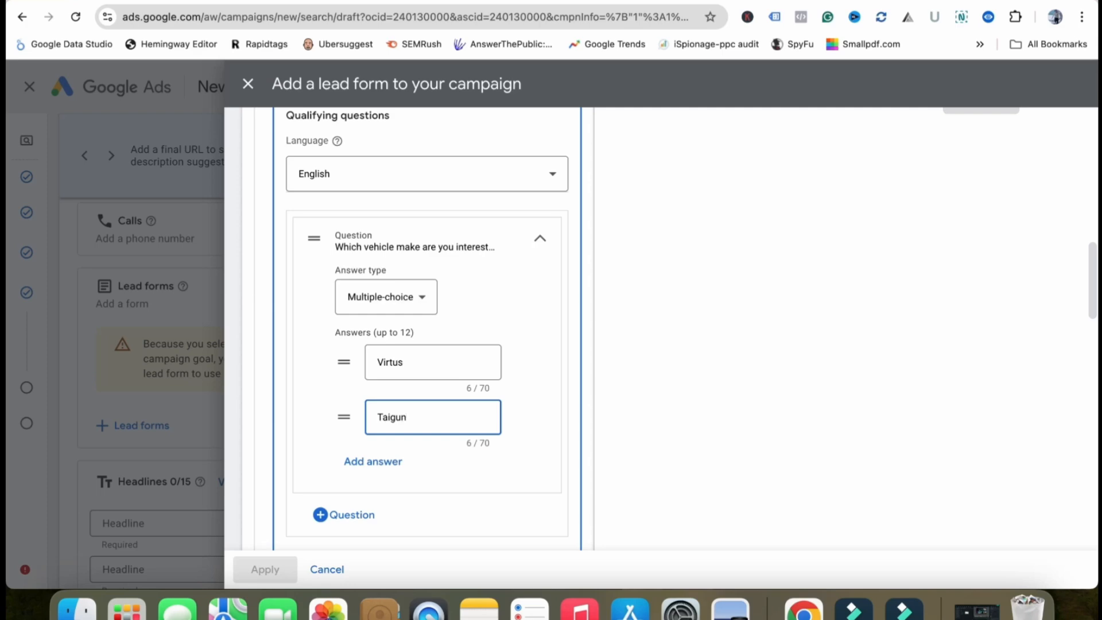
scroll(427, 328, down, 1)
scroll(427, 328, up, 1)
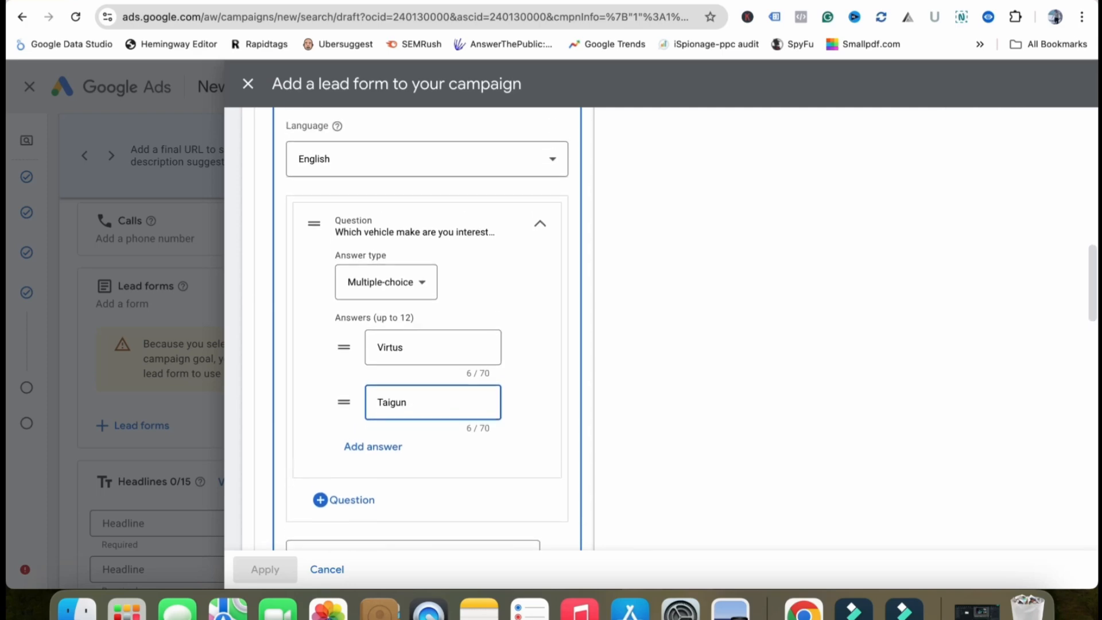
click(539, 224)
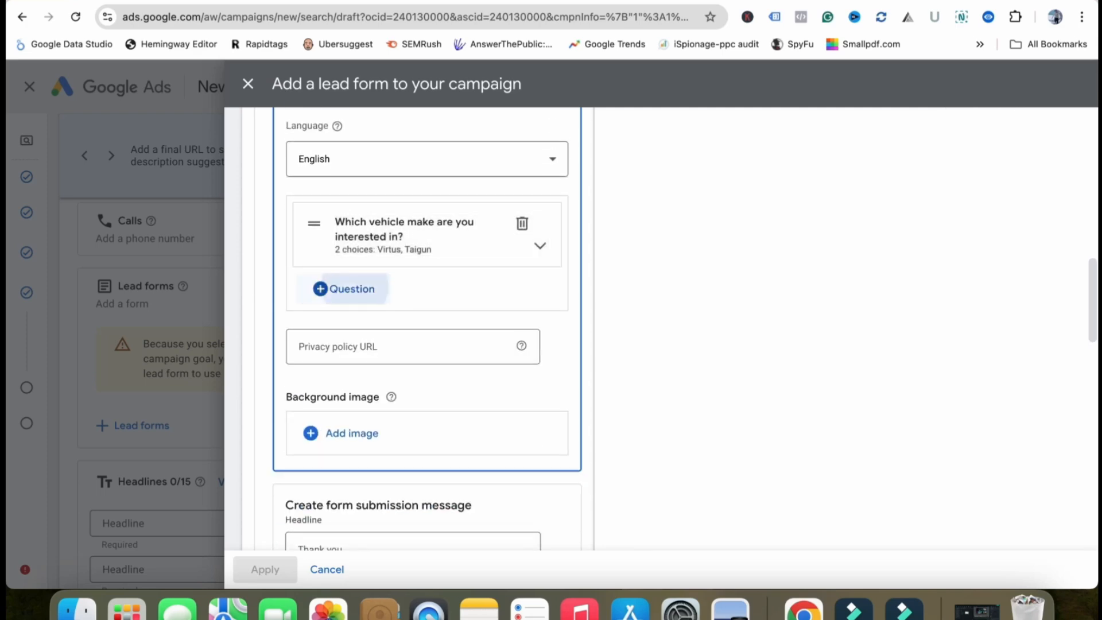
click(344, 289)
scroll(446, 424, down, 1)
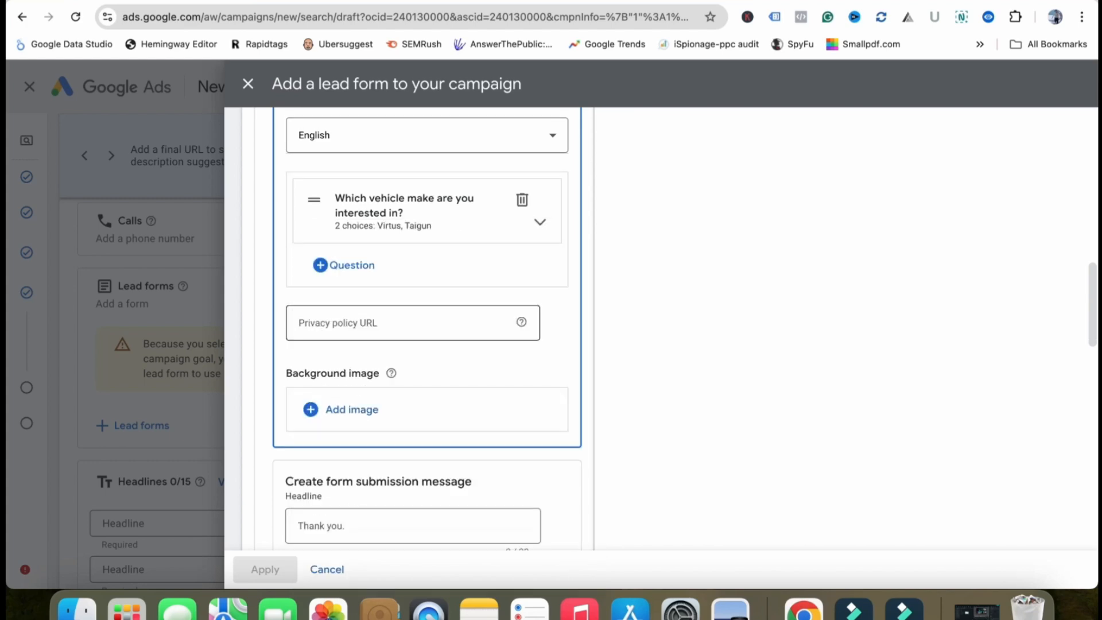
- Open konvertis.com in a new browser tab and go to the site's Privacy Policy page
click(401, 323)
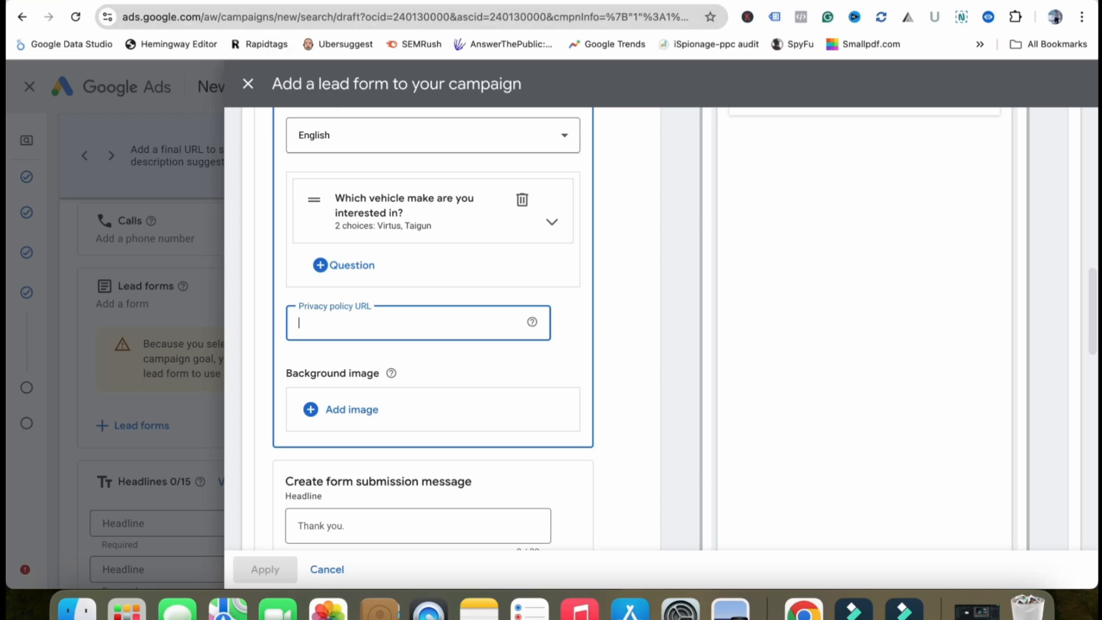
key(super+t)
text(konvert)
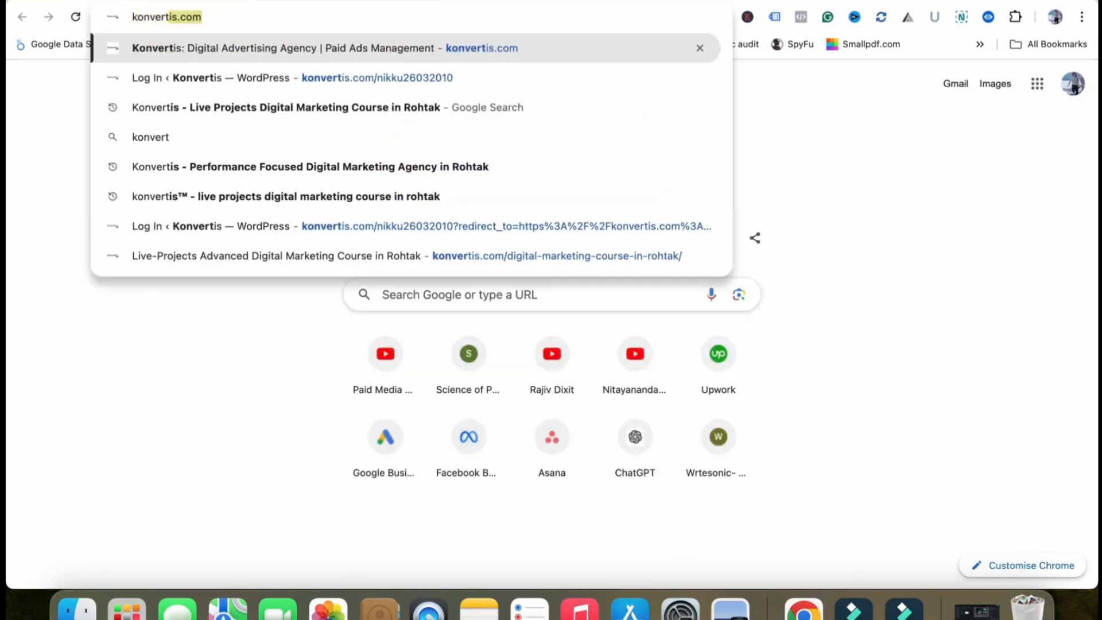
key(Return)
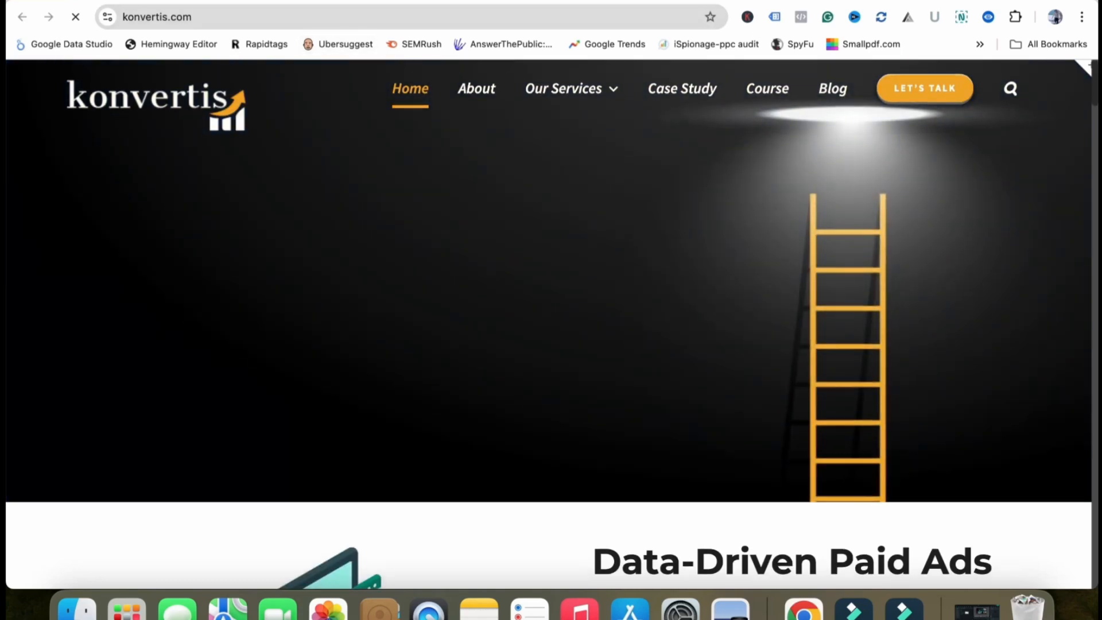
scroll(549, 324, down, 8)
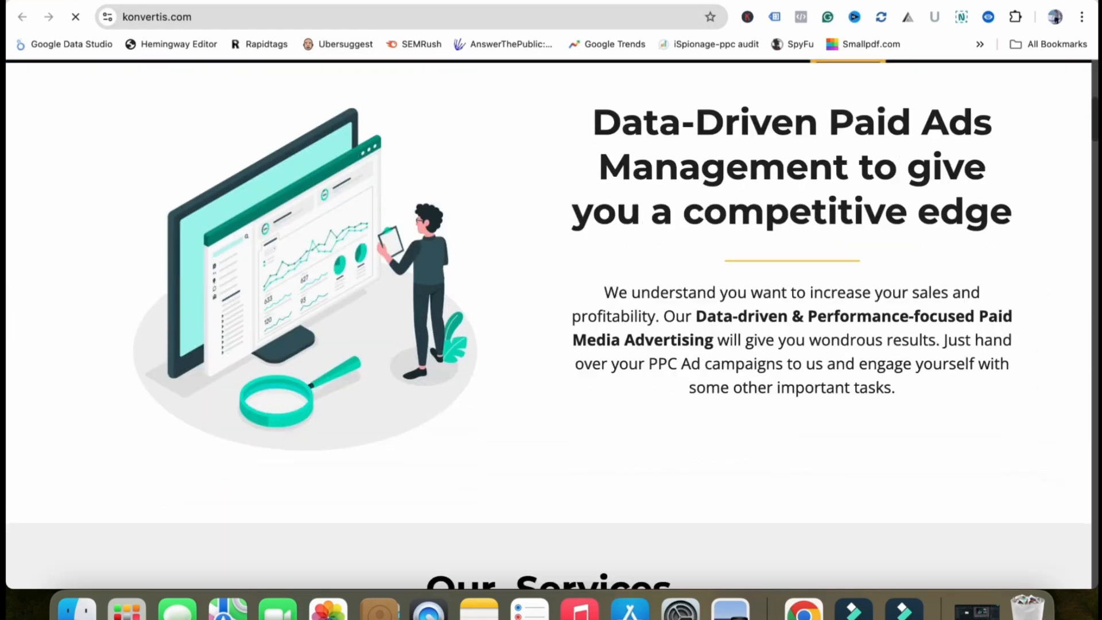
scroll(549, 324, down, 20)
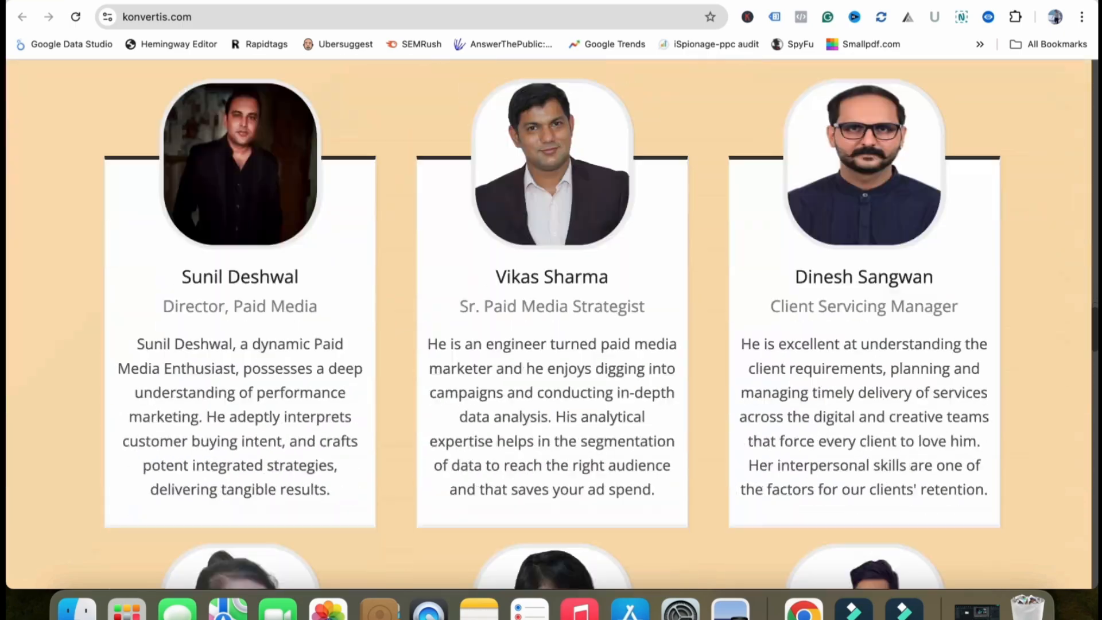
scroll(550, 325, down, 20)
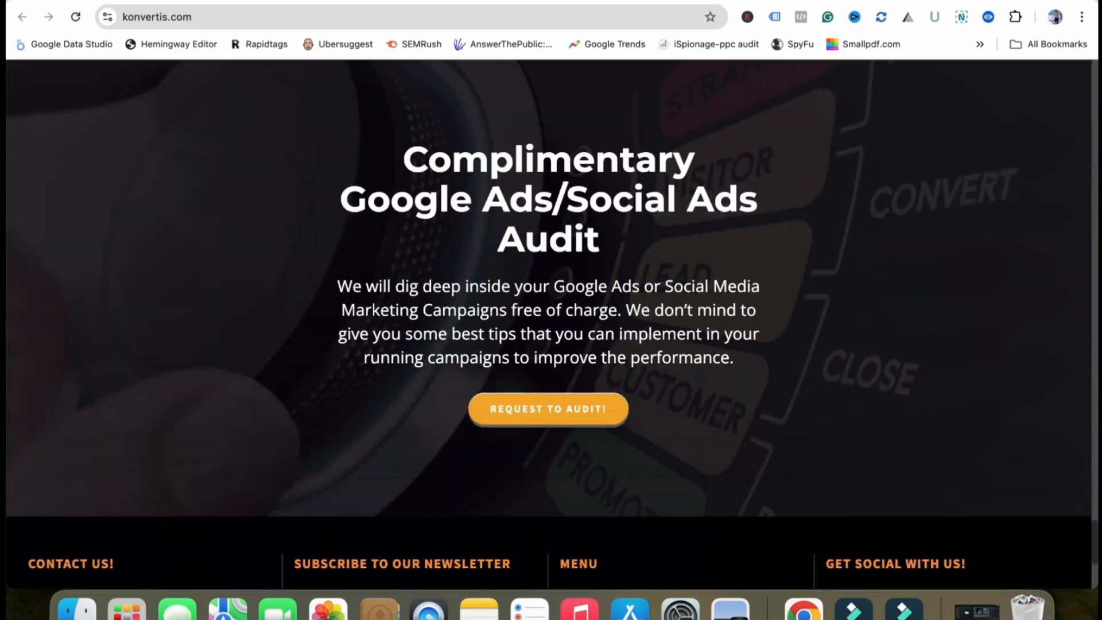
scroll(549, 319, down, 5)
click(104, 517)
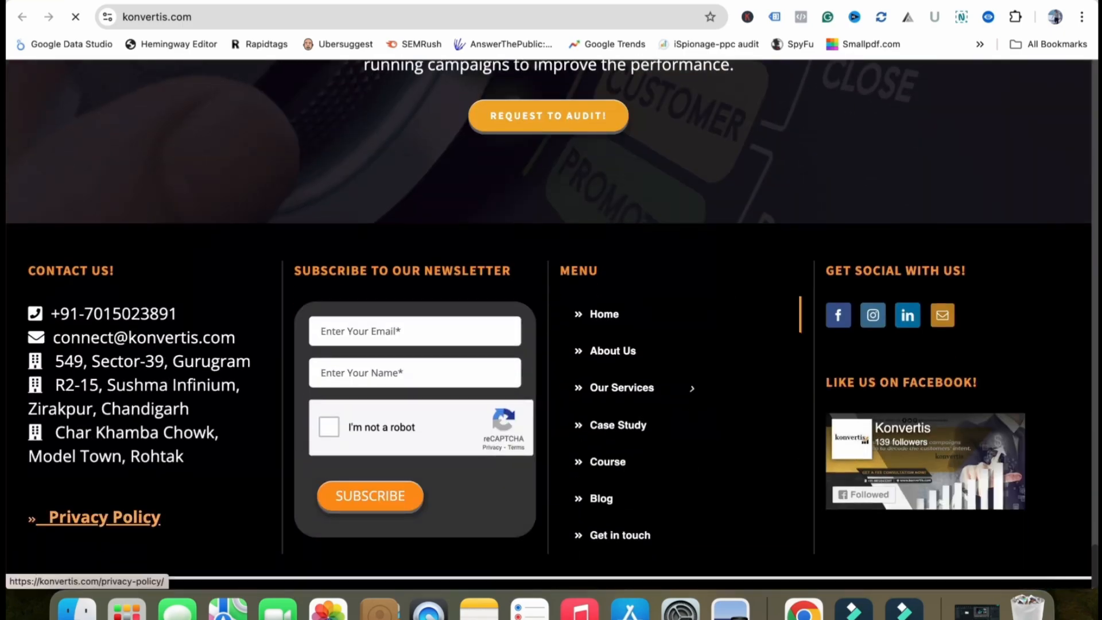
key(super+l)
key(super+c)
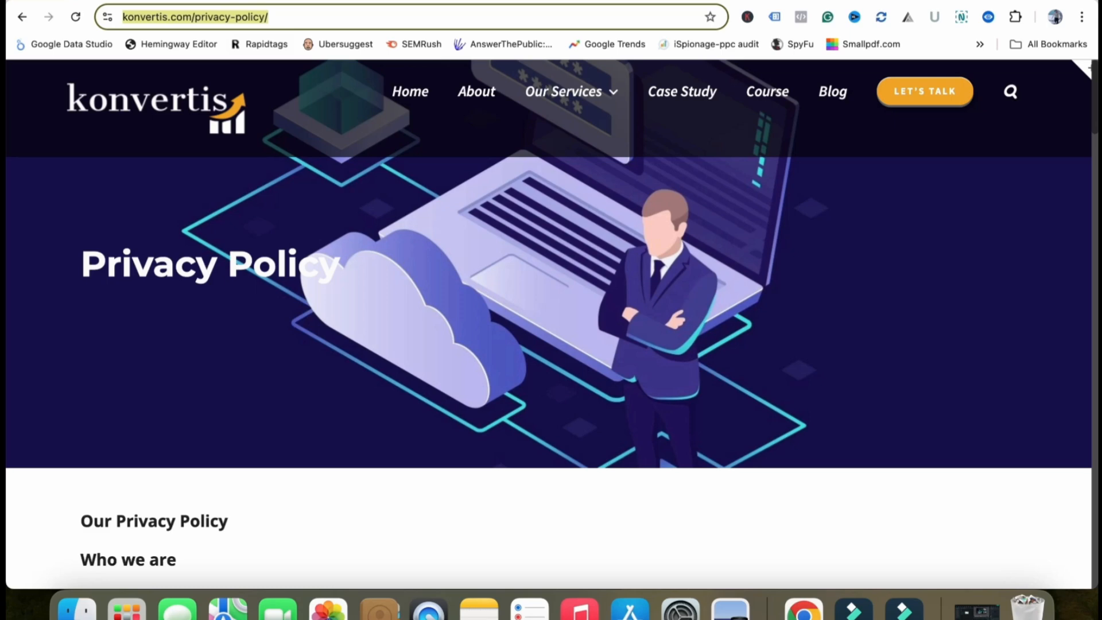
key(ctrl+shift+Tab)
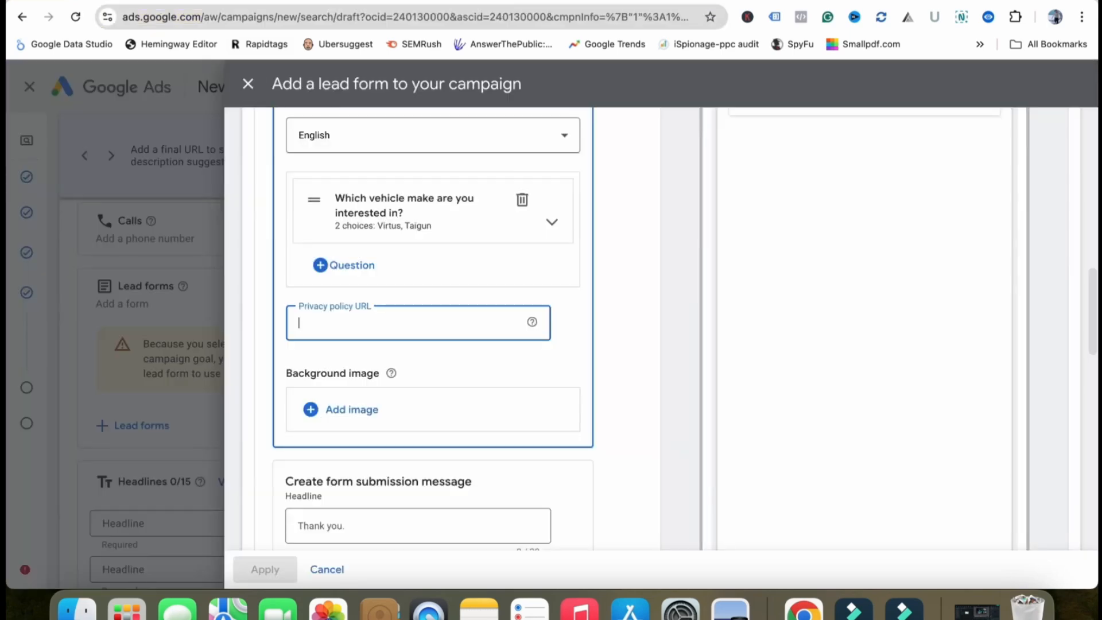
key(super+v)
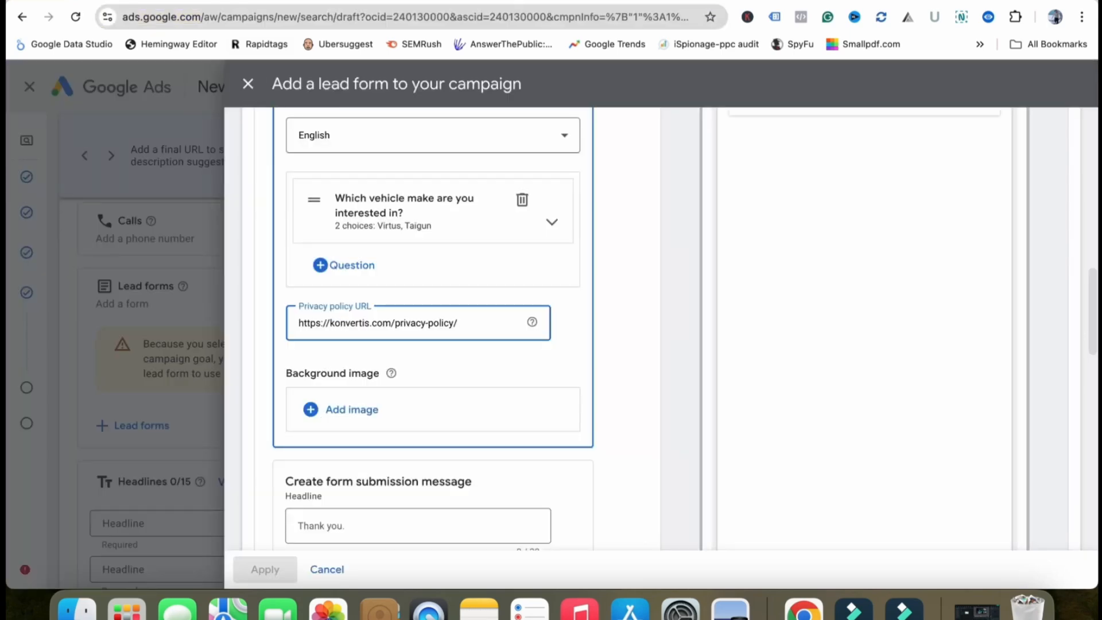
scroll(430, 327, down, 2)
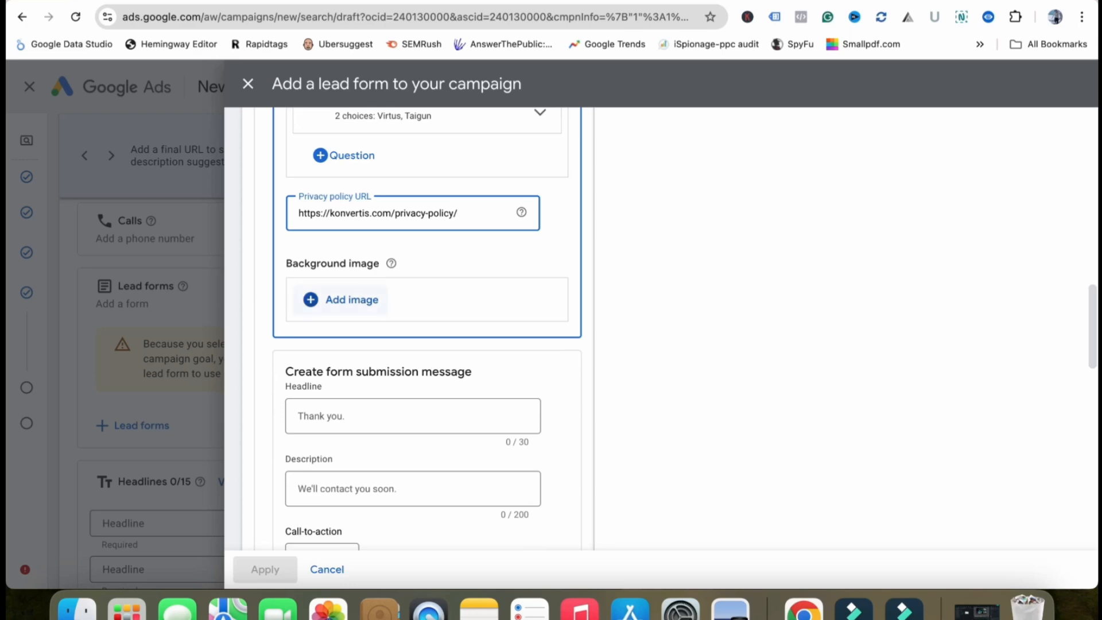
click(344, 299)
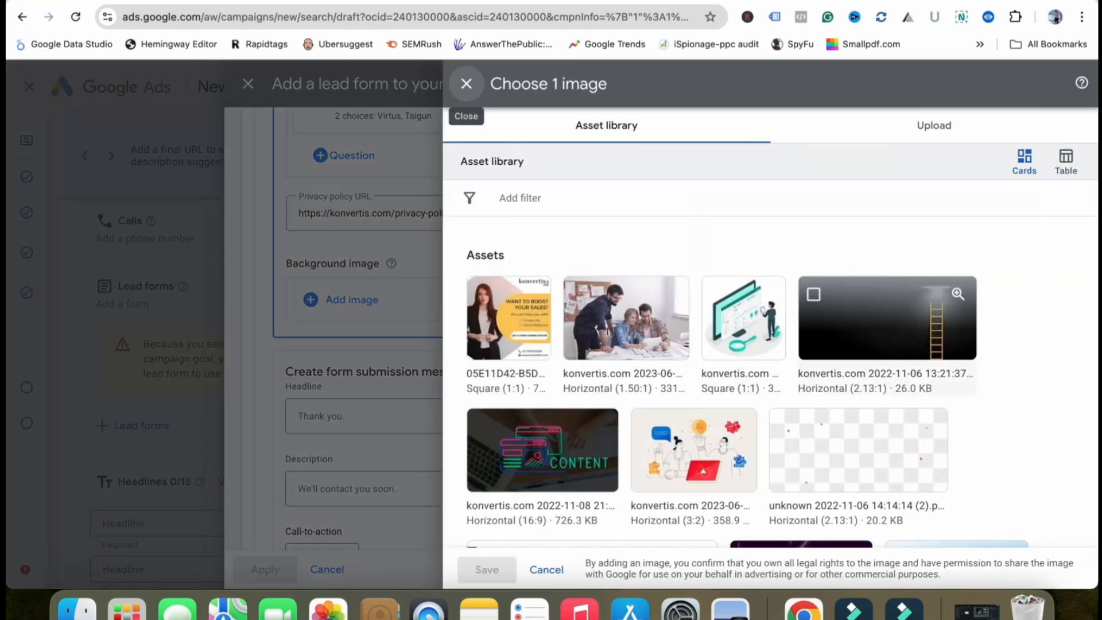
click(652, 339)
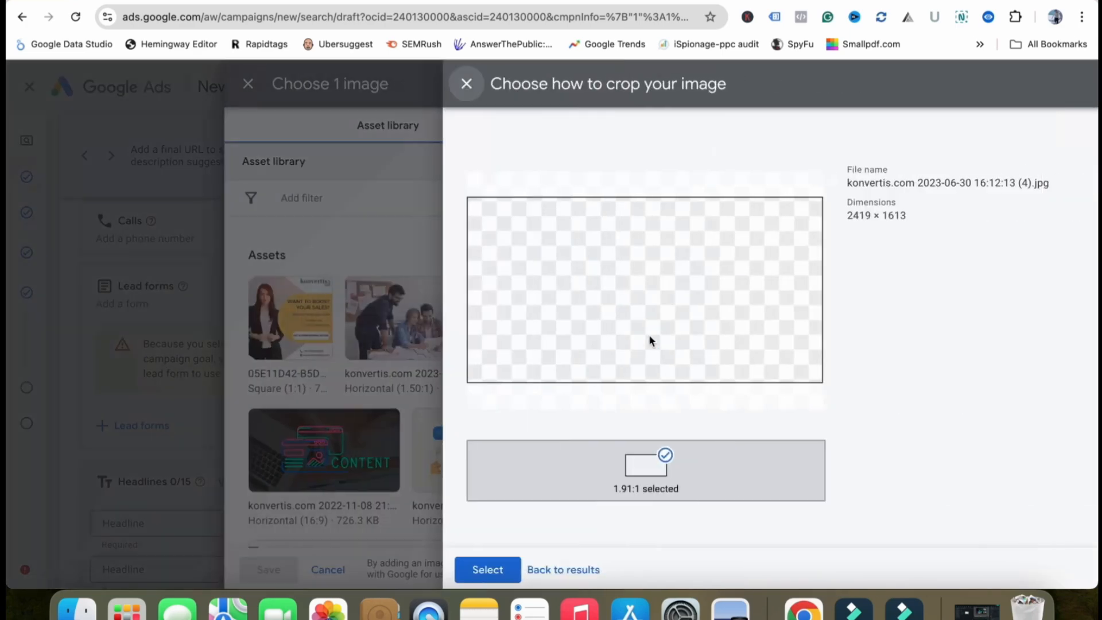
drag(652, 338, 653, 332)
click(487, 570)
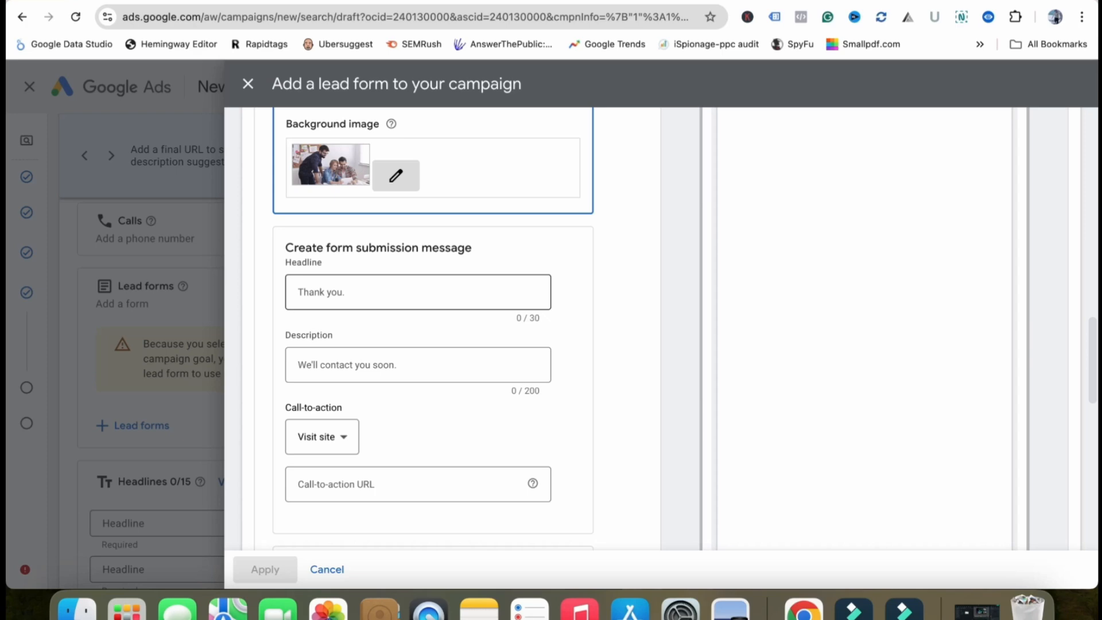
- Set the submission message's headline to "Thanks for form submission" and its description to "Our team will connect with you asap"
click(367, 292)
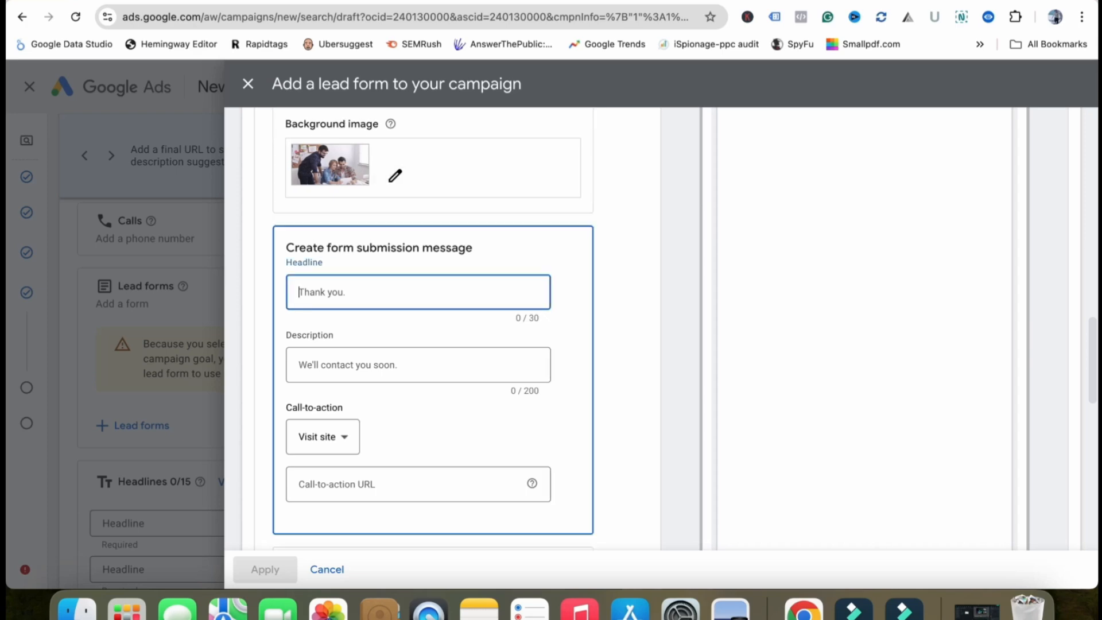
text(Thanks for)
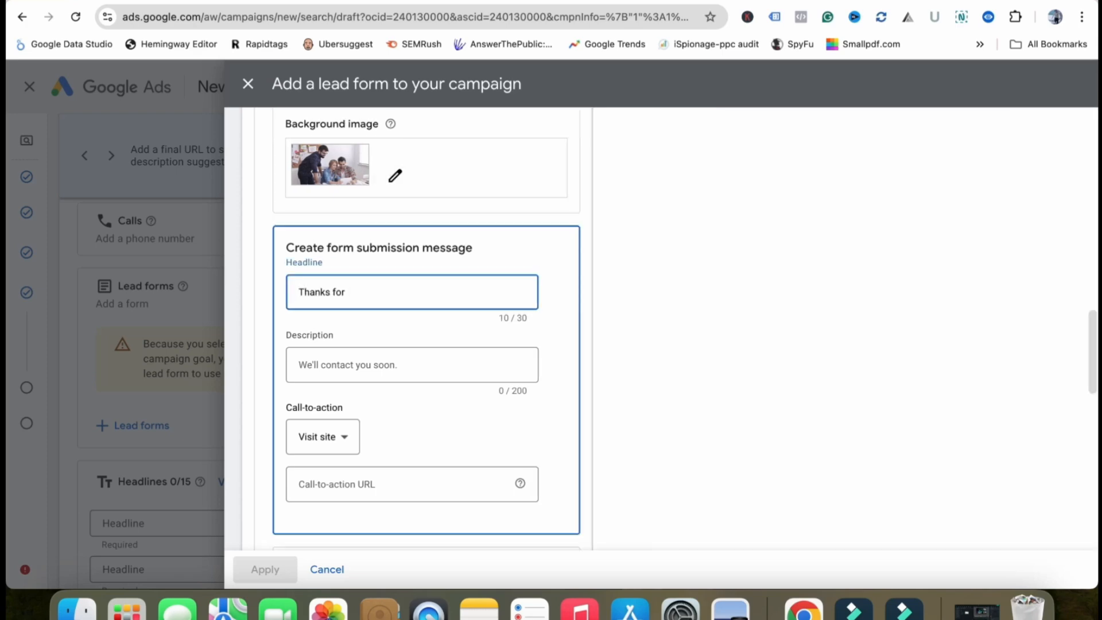
text( form submission)
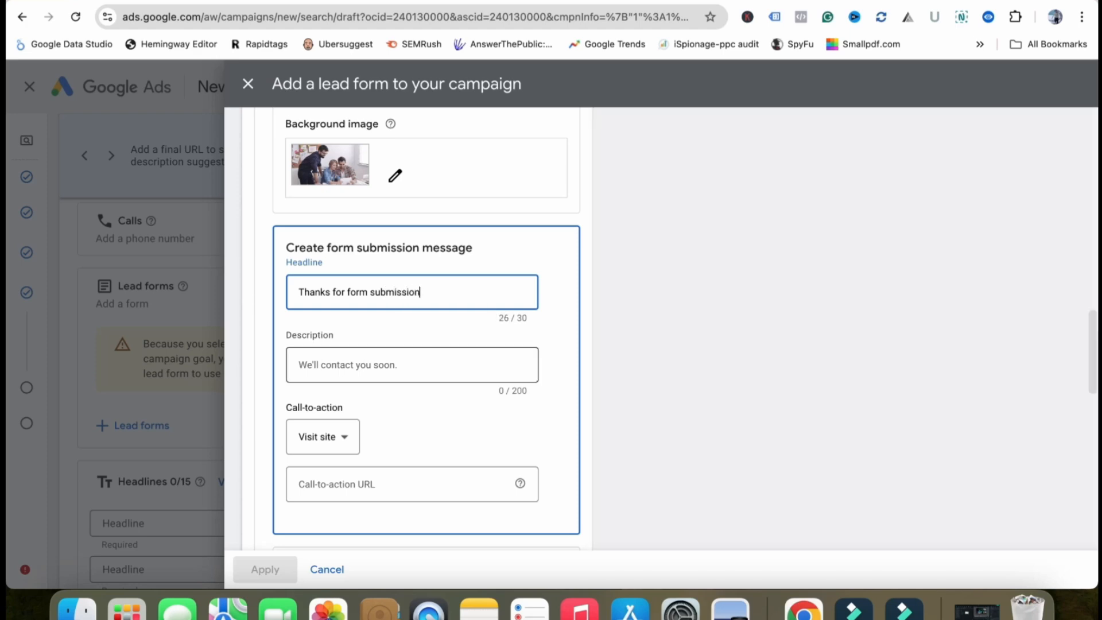
click(348, 365)
text(Our)
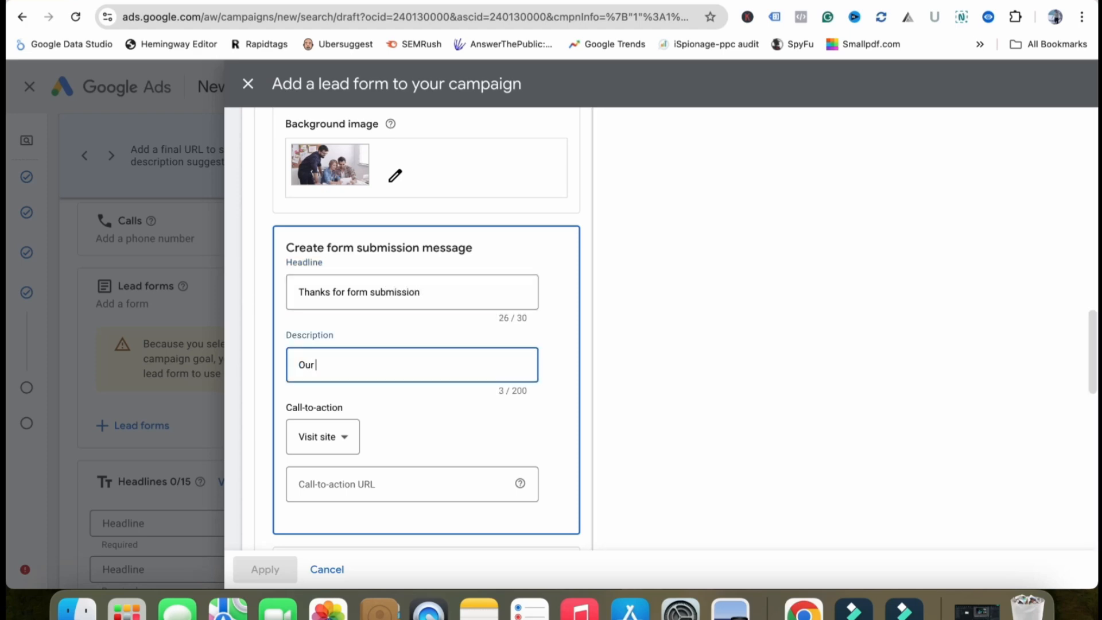
text( team will connect with you asap)
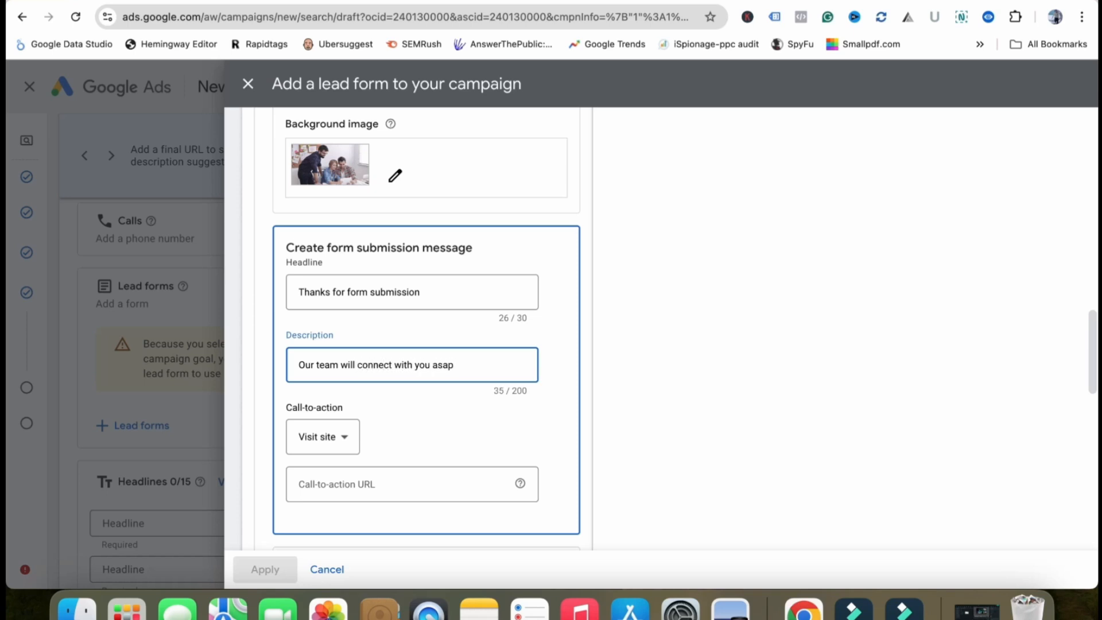
key(Tab)
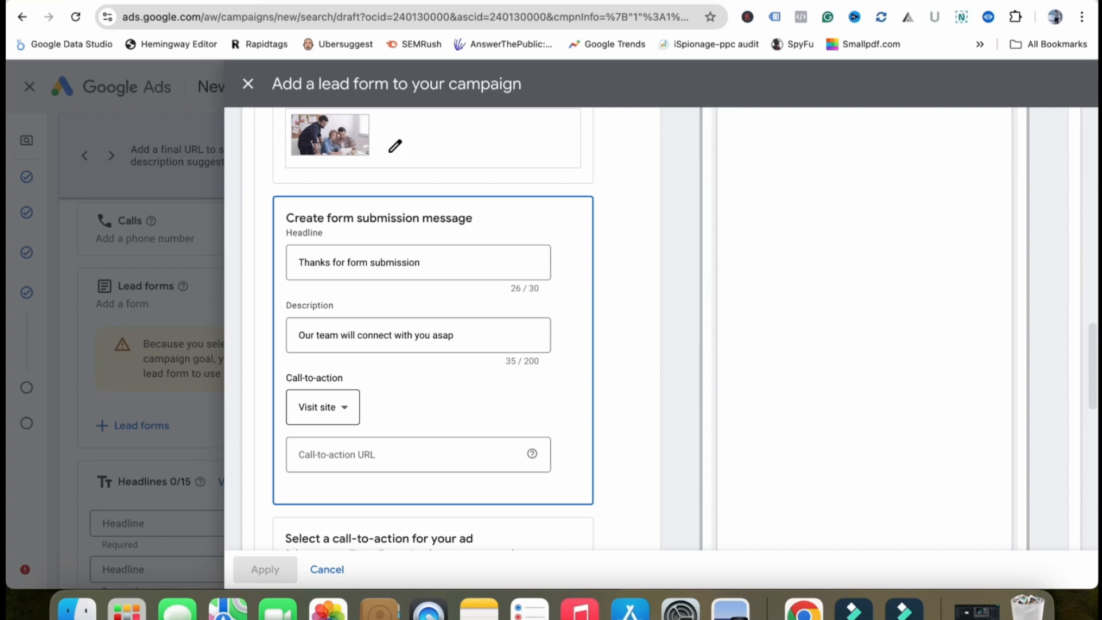
key(space)
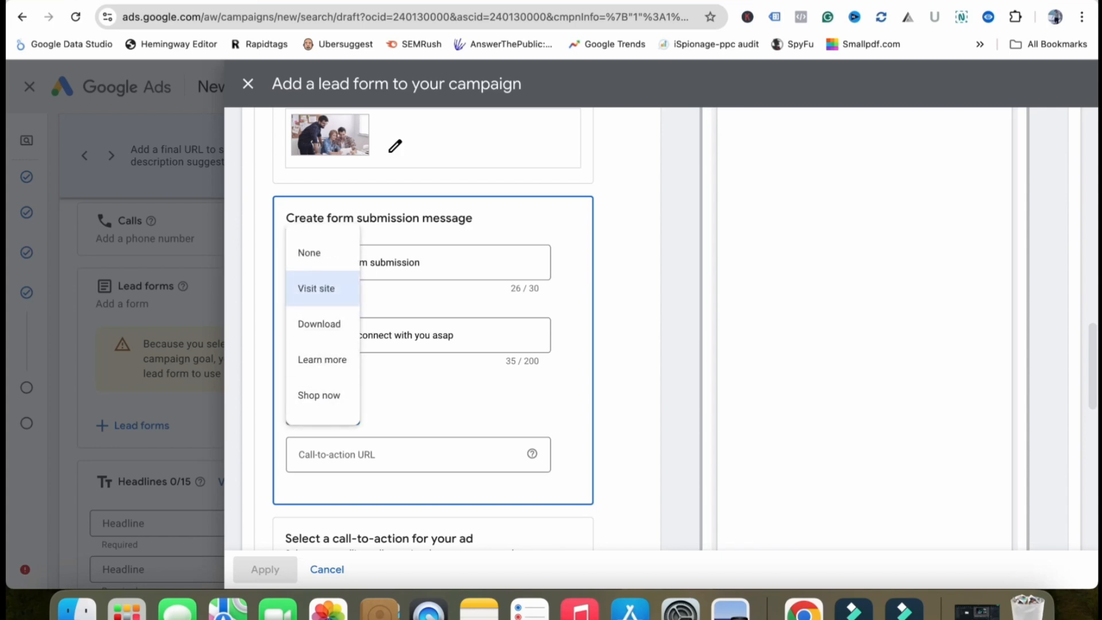
click(317, 288)
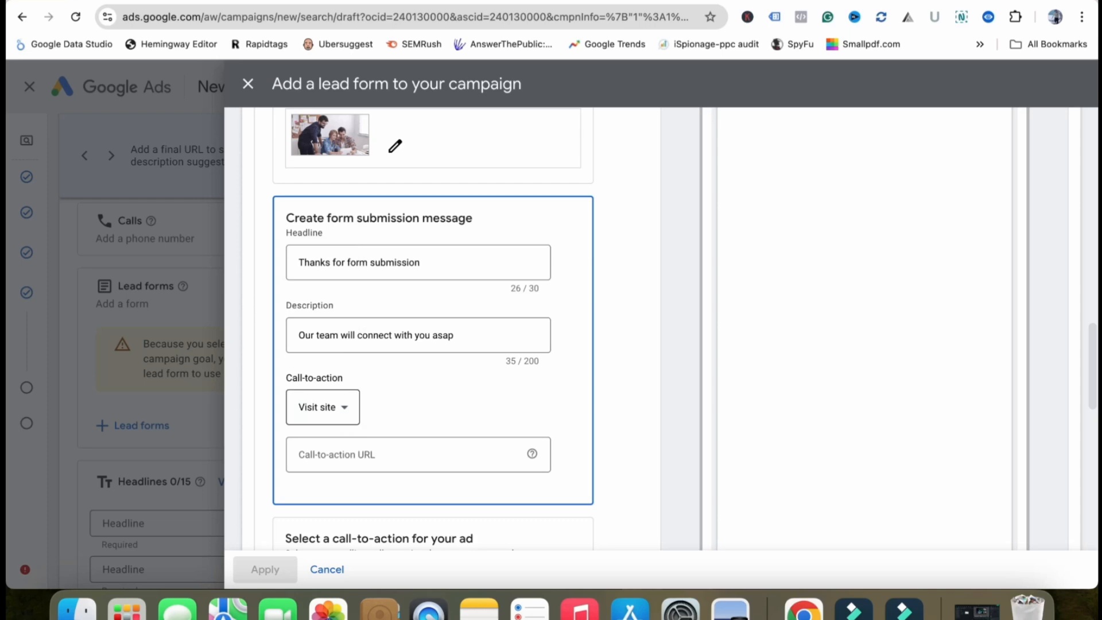
click(368, 455)
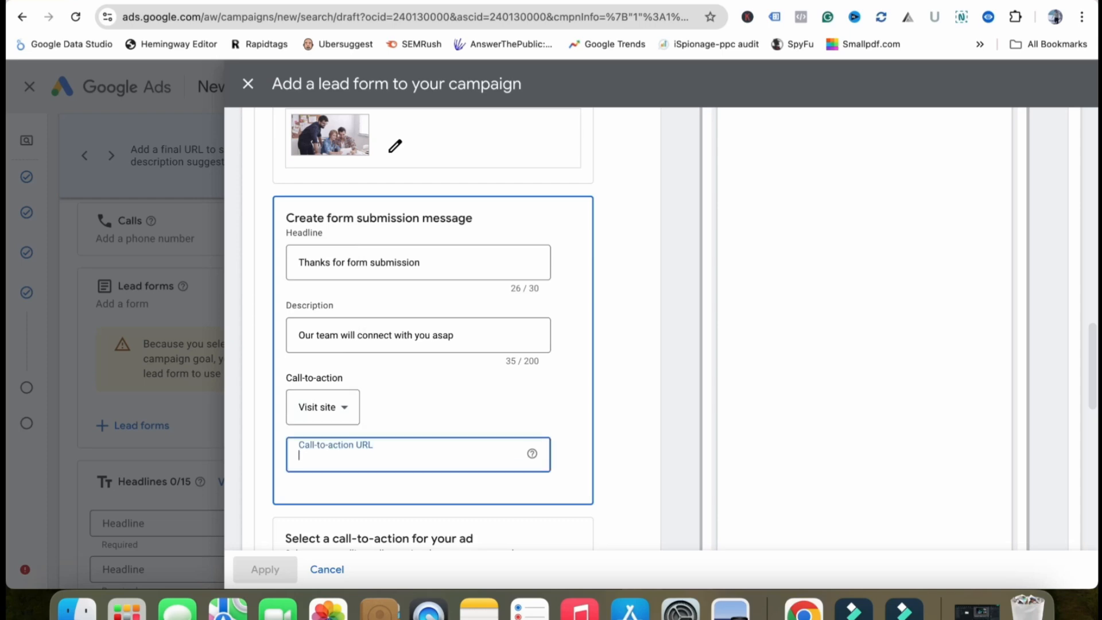
text(www.)
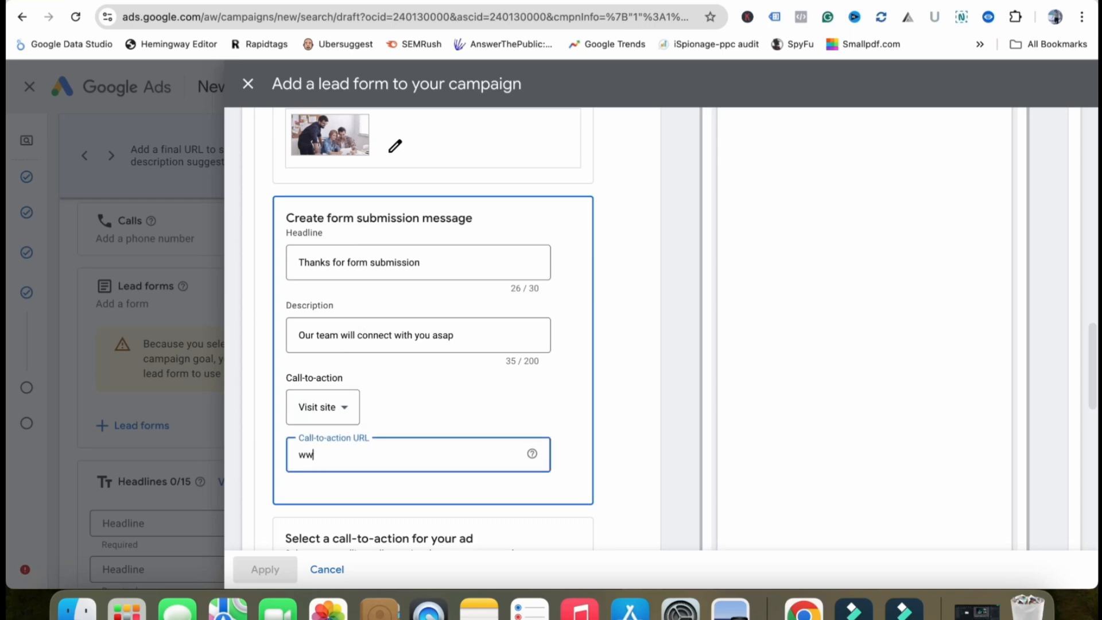
text(konvertis.com)
- Set the ad's call-to-action to Learn more with the description "Check your ppc services...."
scroll(433, 330, down, 4)
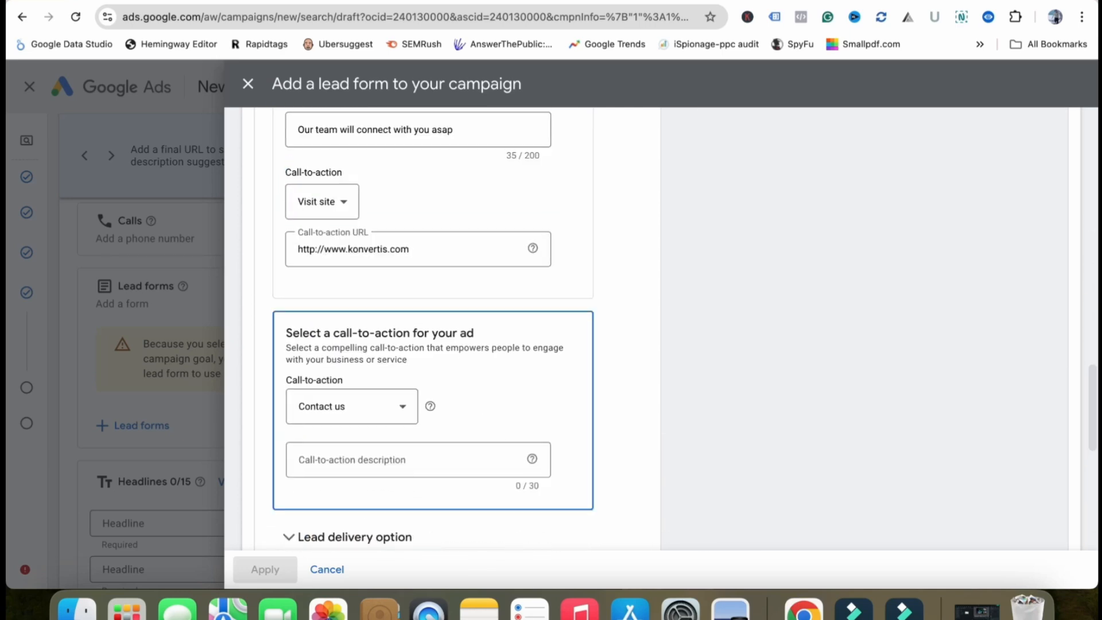
scroll(505, 457, down, 3)
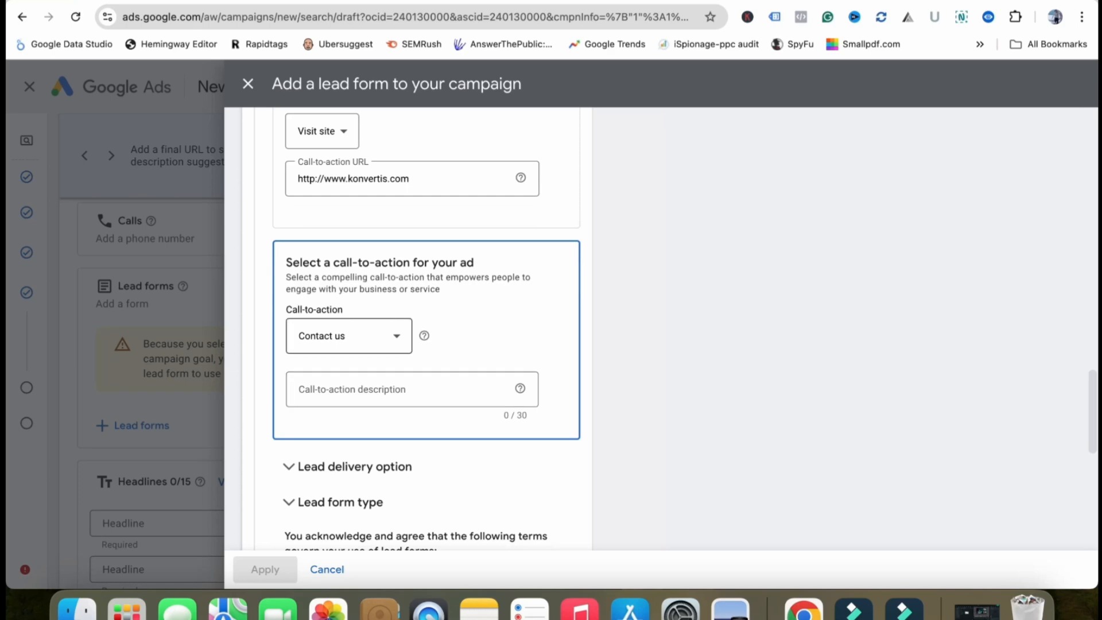
click(349, 335)
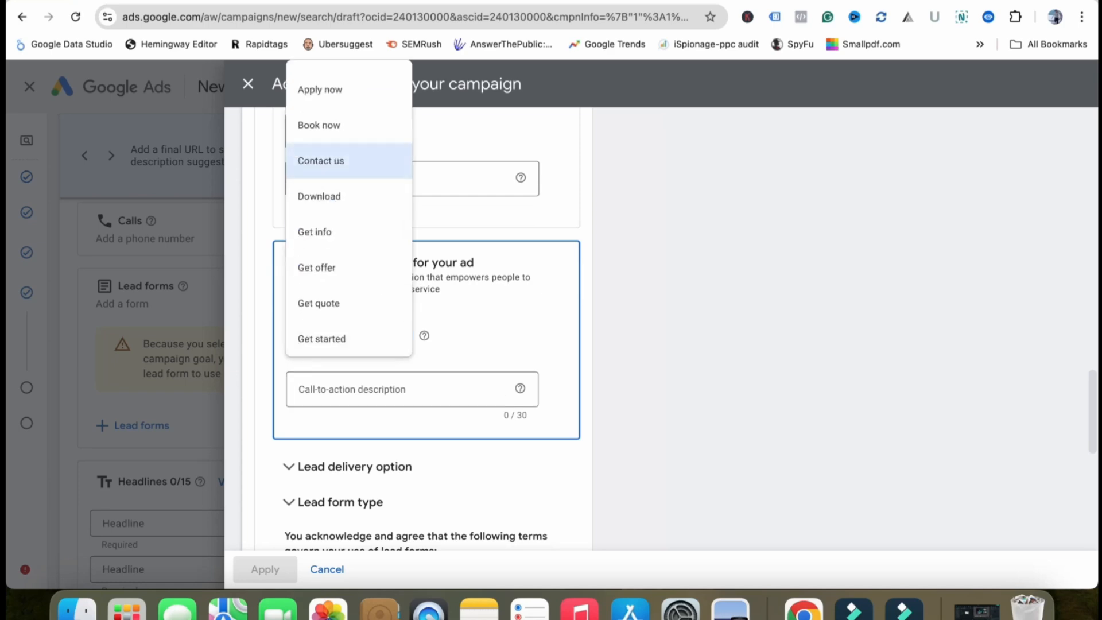
scroll(349, 220, down, 4)
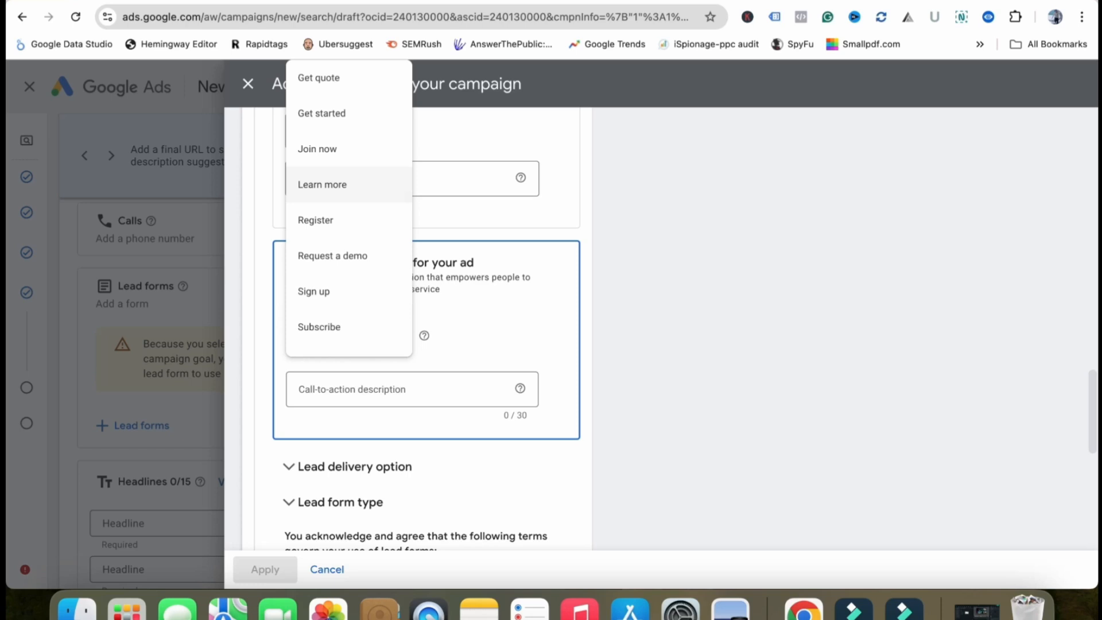
click(322, 185)
click(402, 390)
text(Check)
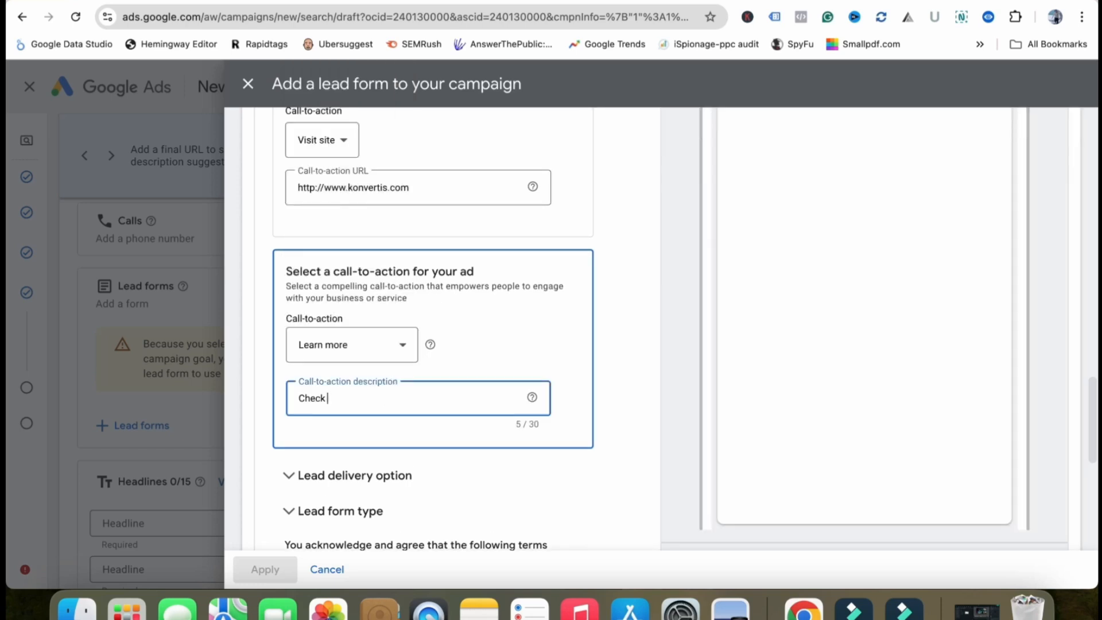
text( your ppc services....)
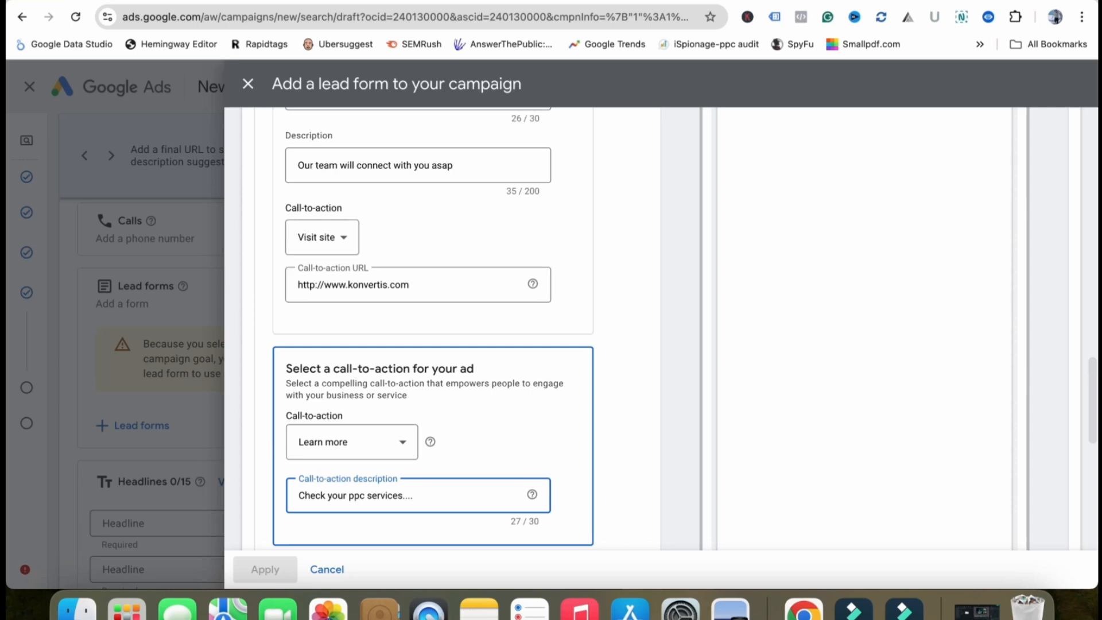
- Review the ad's available call-to-action options, keep Learn more selected, and look over the description and the sections below it
scroll(436, 327, down, 5)
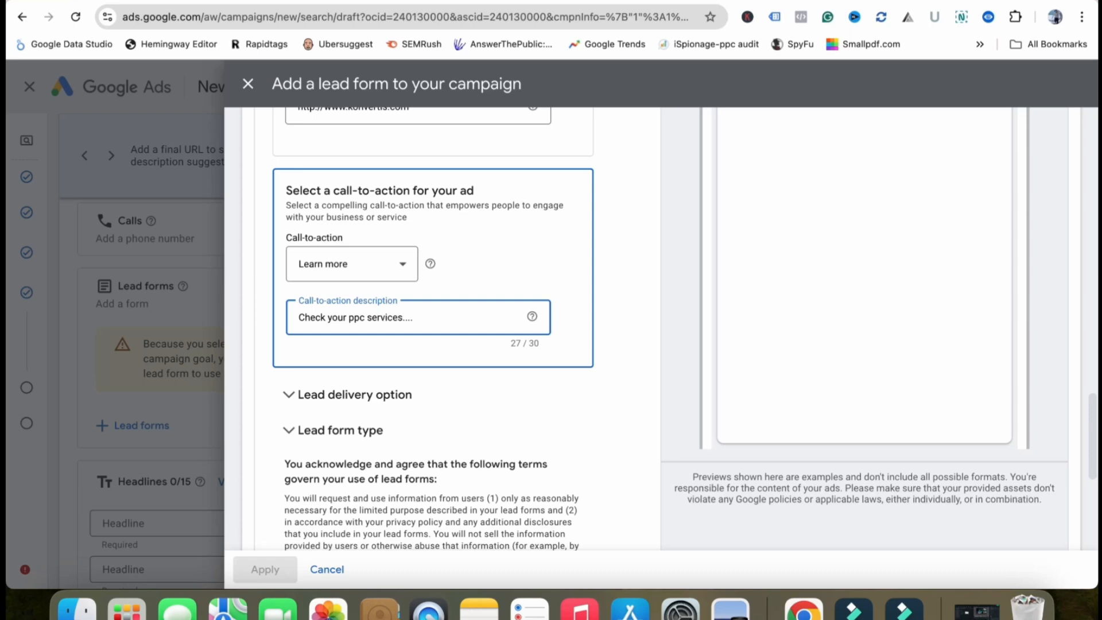
click(352, 267)
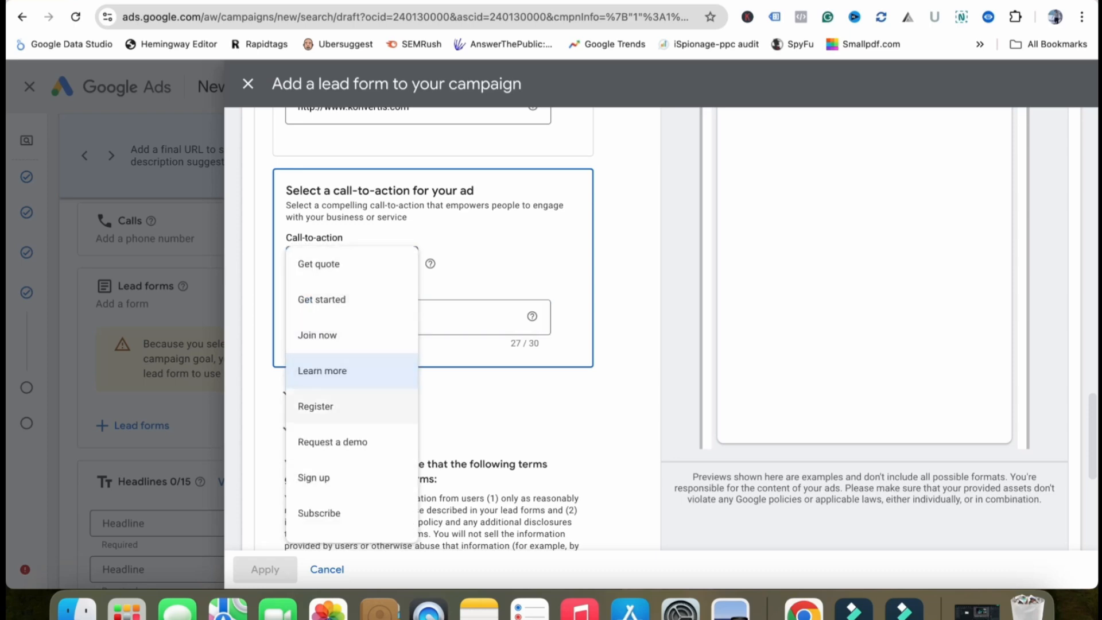
click(345, 372)
click(351, 265)
click(344, 371)
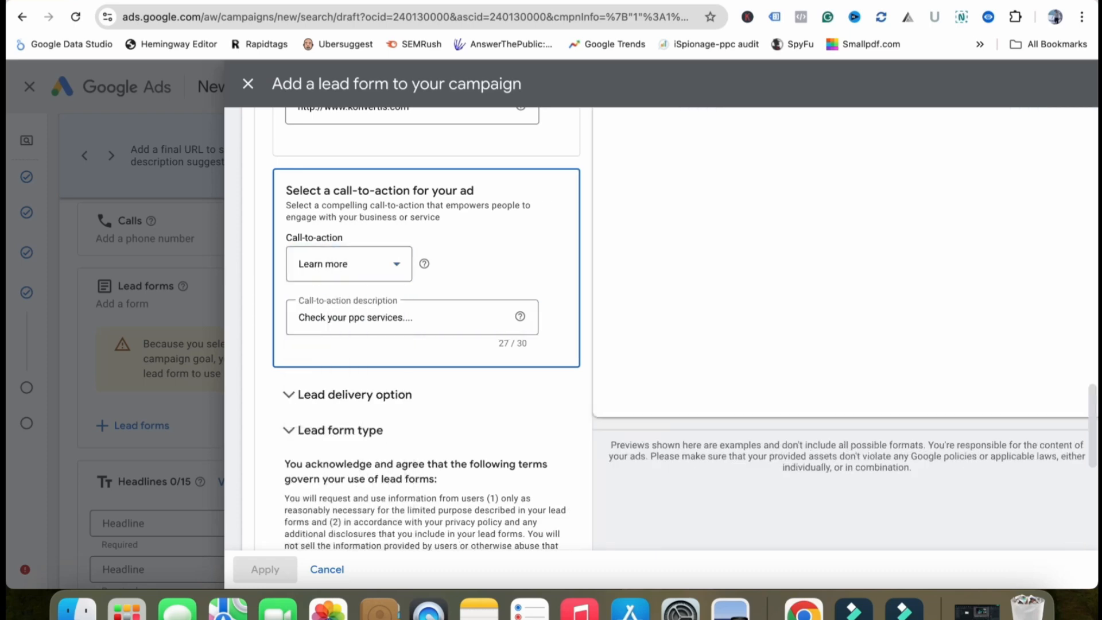
click(425, 318)
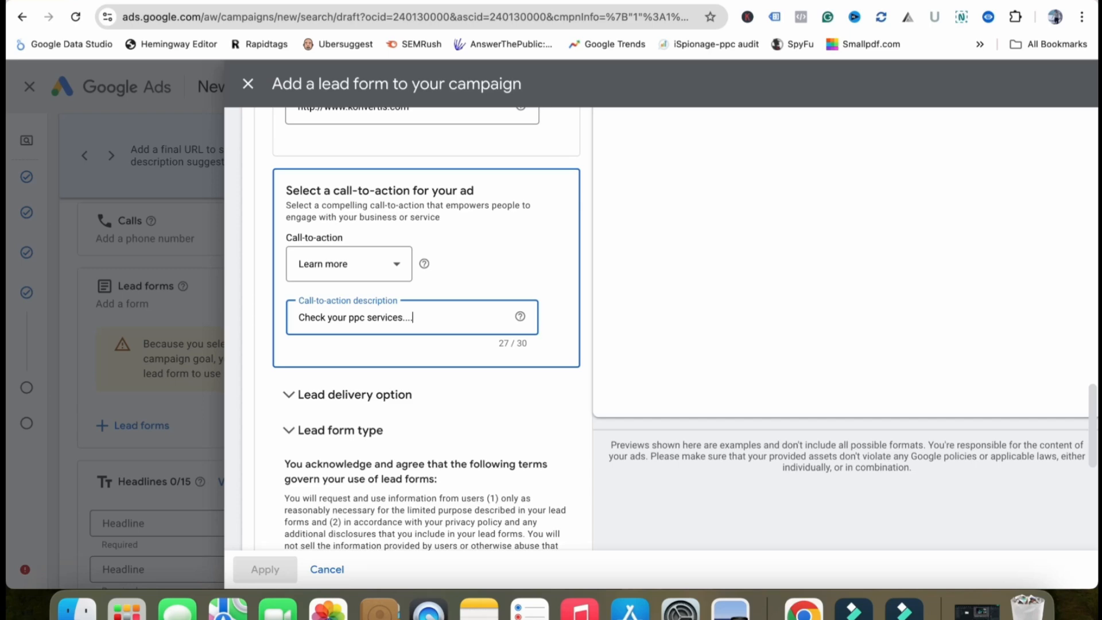
scroll(425, 327, down, 3)
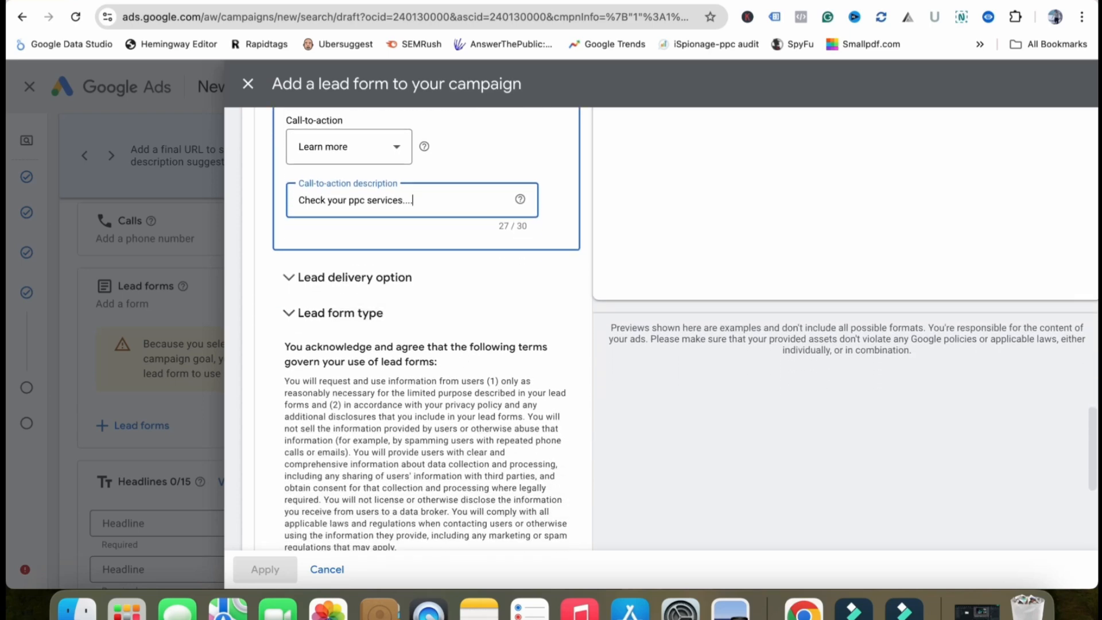
- Examine the lead form's delivery options, covering the download of collected leads and the optional webhook integration
click(354, 278)
scroll(368, 287, down, 3)
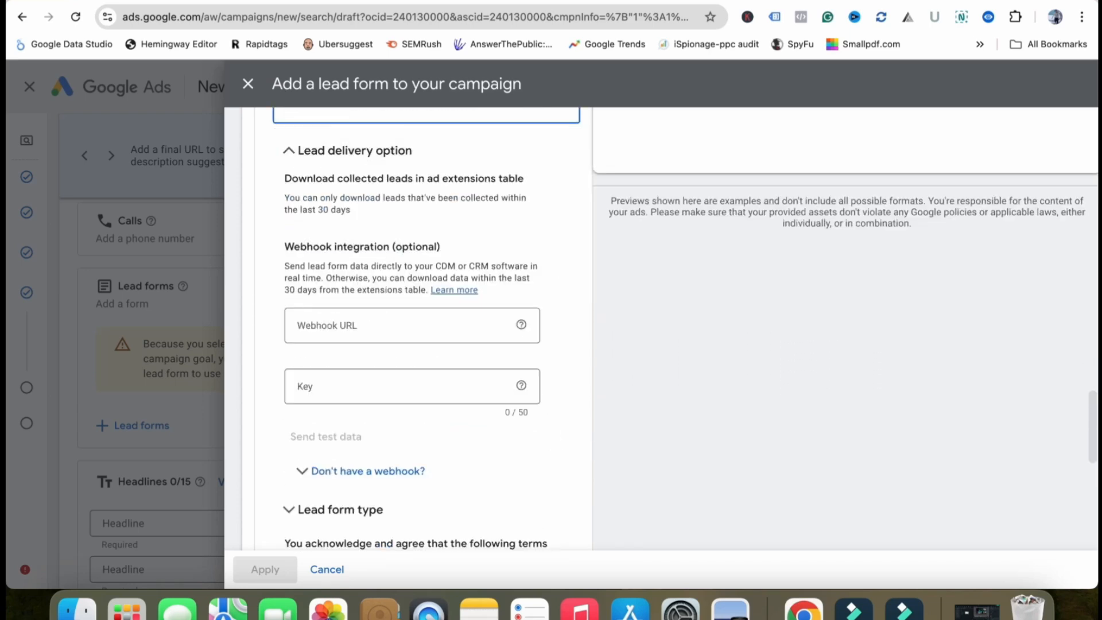
drag(335, 210, 285, 178)
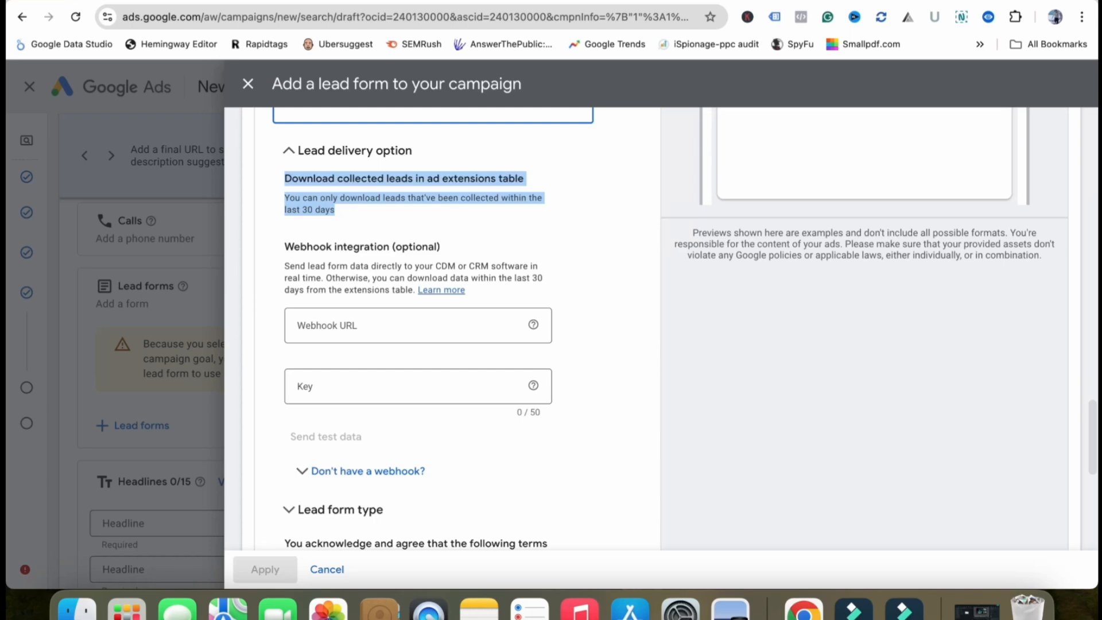
click(322, 198)
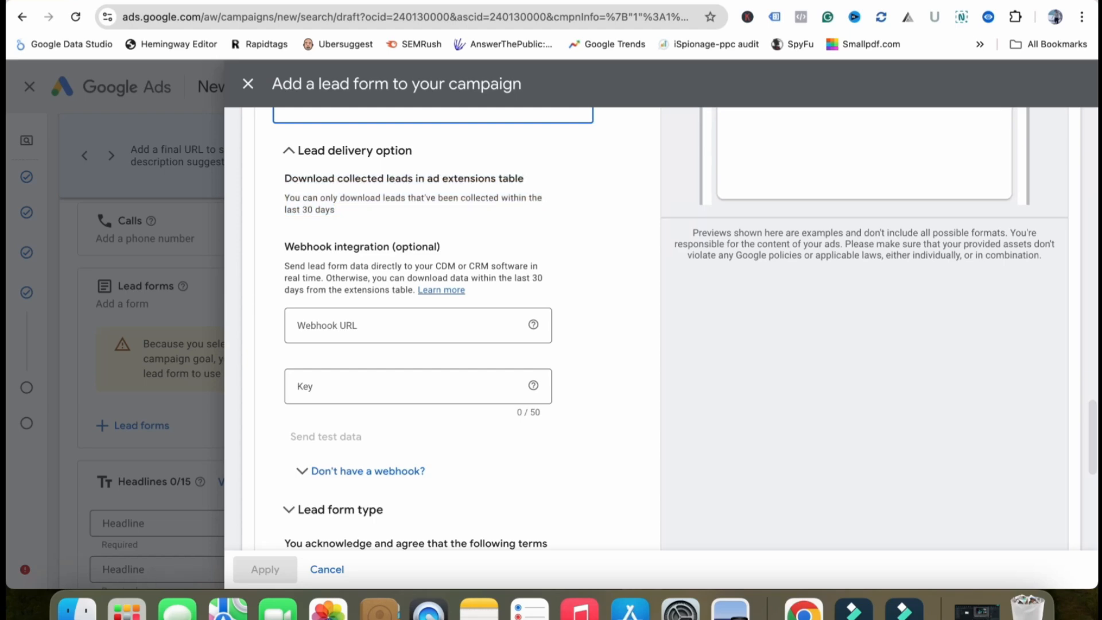
scroll(442, 330, down, 2)
drag(441, 162, 284, 162)
scroll(285, 162, up, 1)
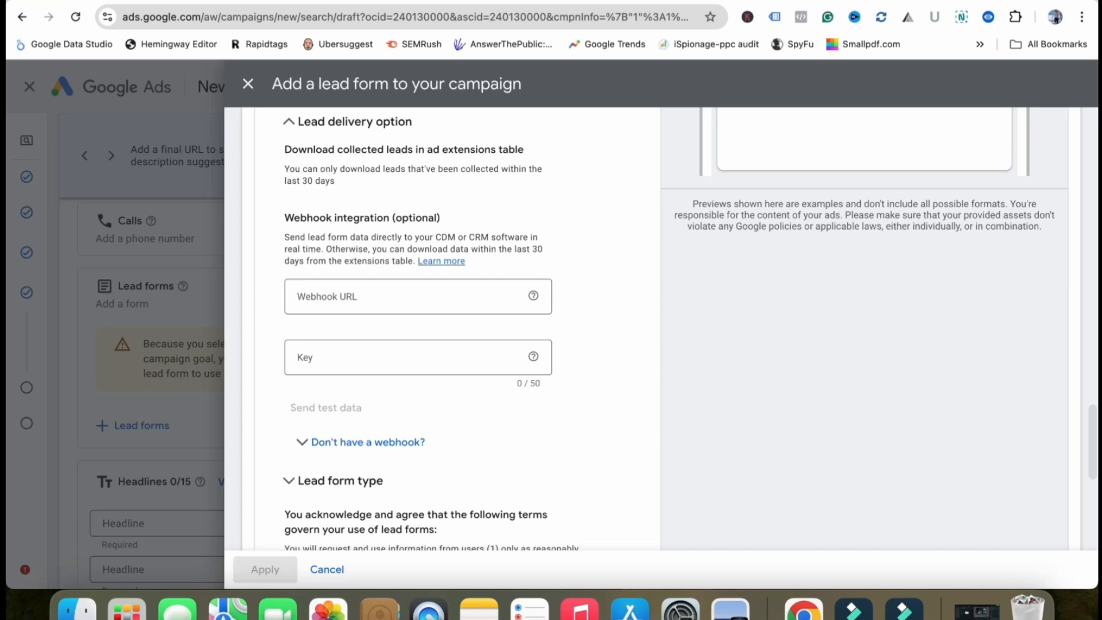
drag(441, 217, 285, 217)
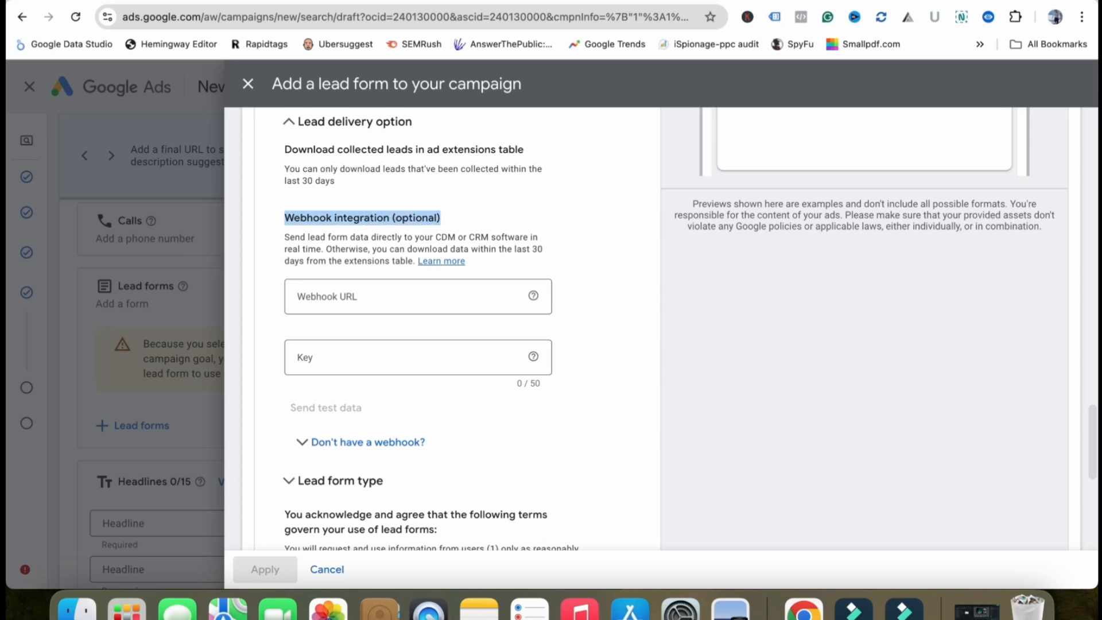
click(363, 219)
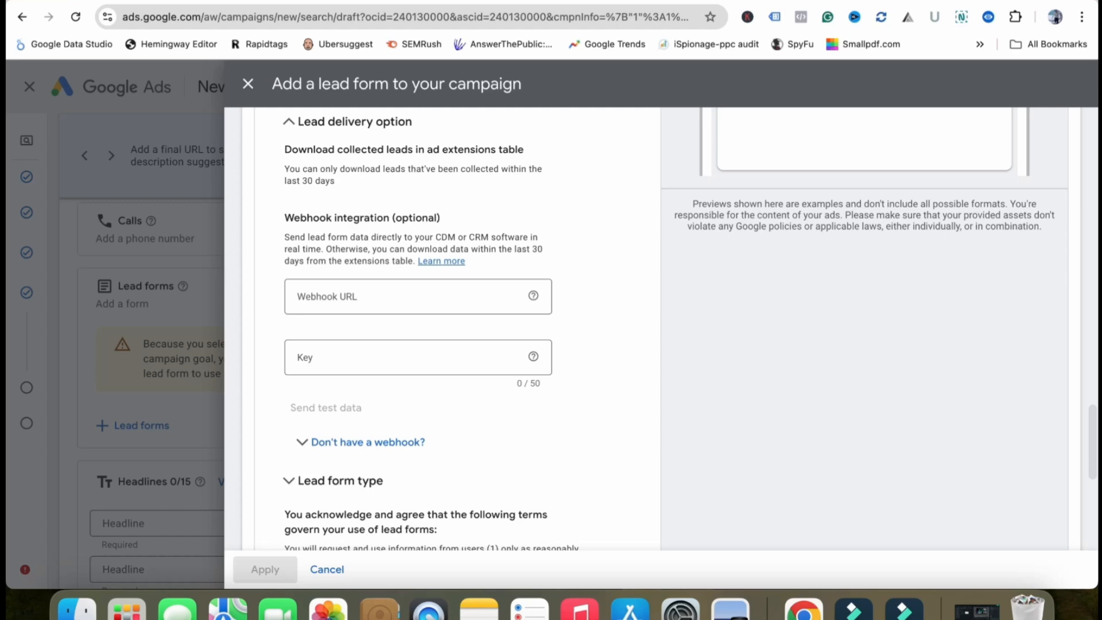
scroll(433, 378, up, 1)
scroll(433, 377, down, 1)
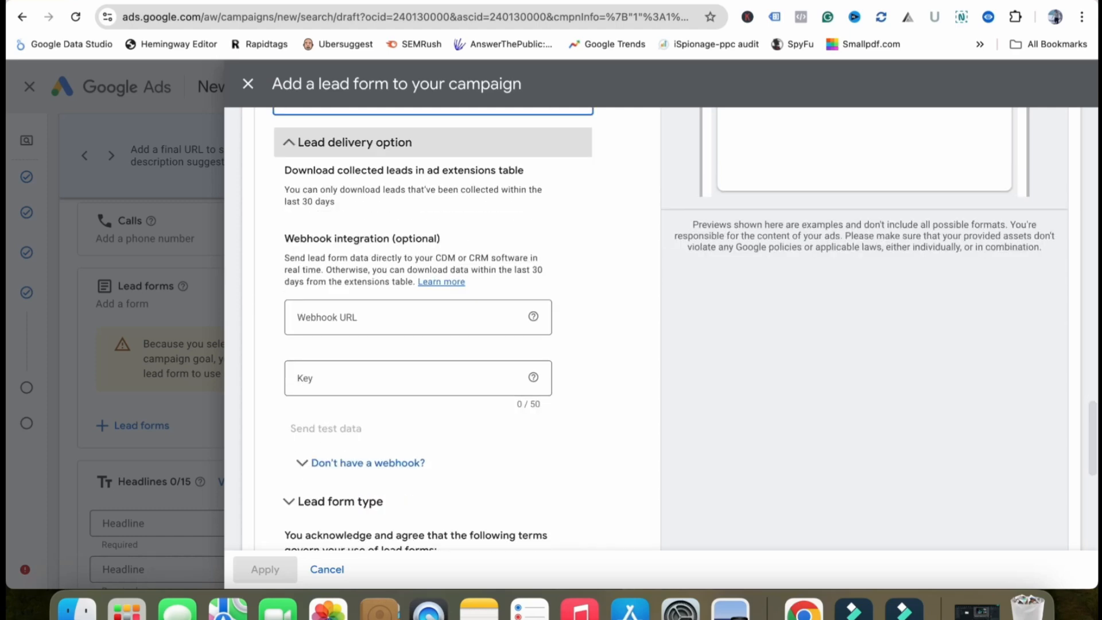
click(402, 142)
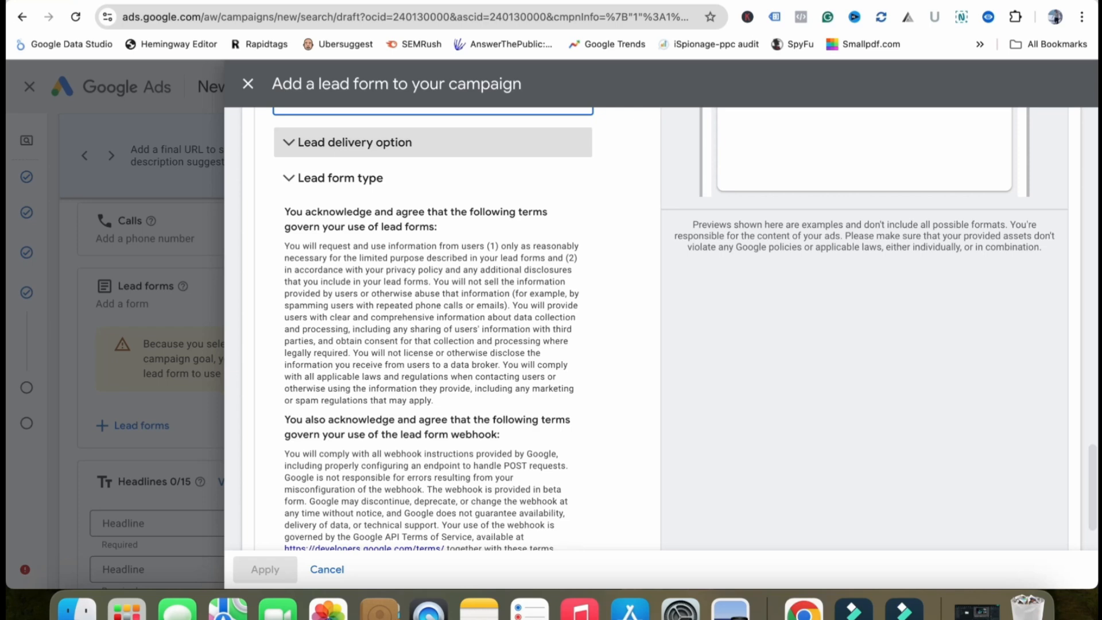
- Compare the More qualified and More volume lead form types, and cancel the new lead form without saving it
click(344, 178)
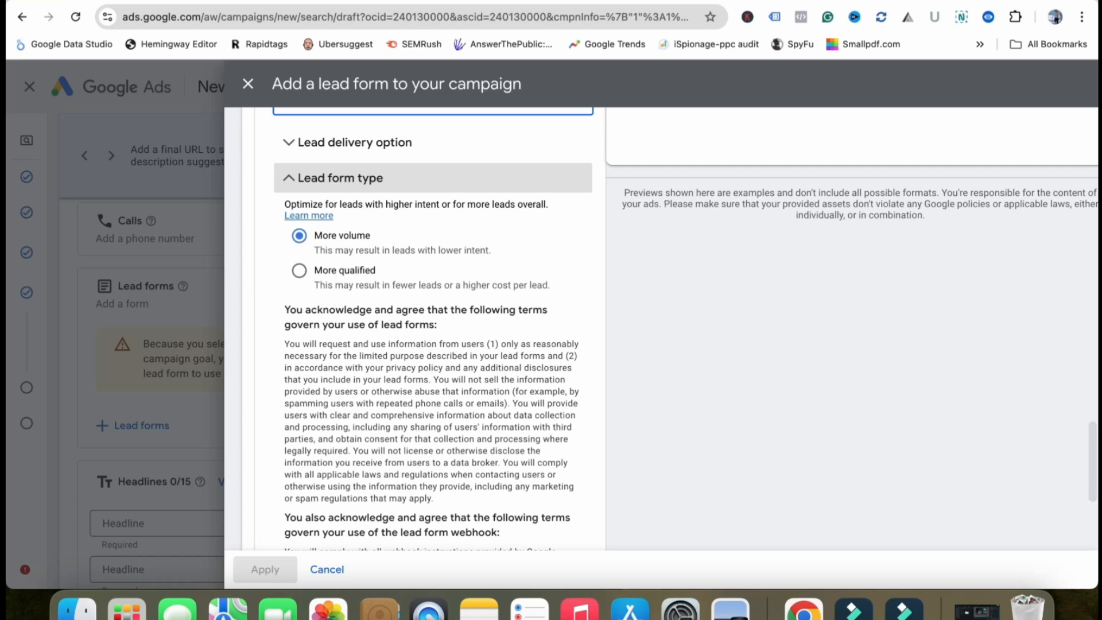
scroll(432, 287, up, 1)
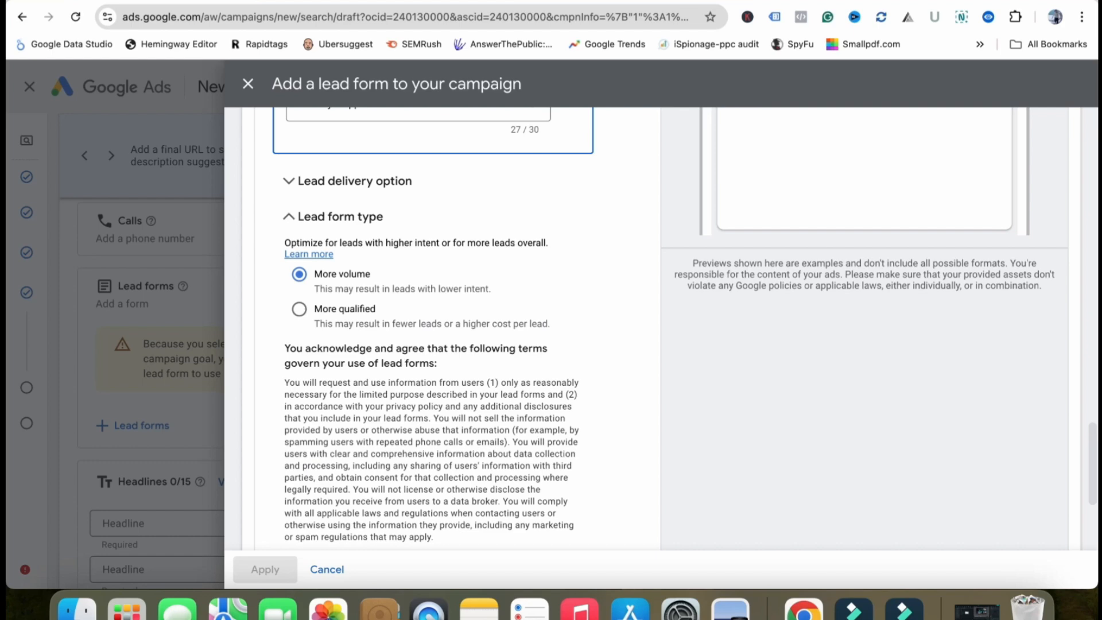
click(300, 309)
click(300, 274)
scroll(300, 274, down, 4)
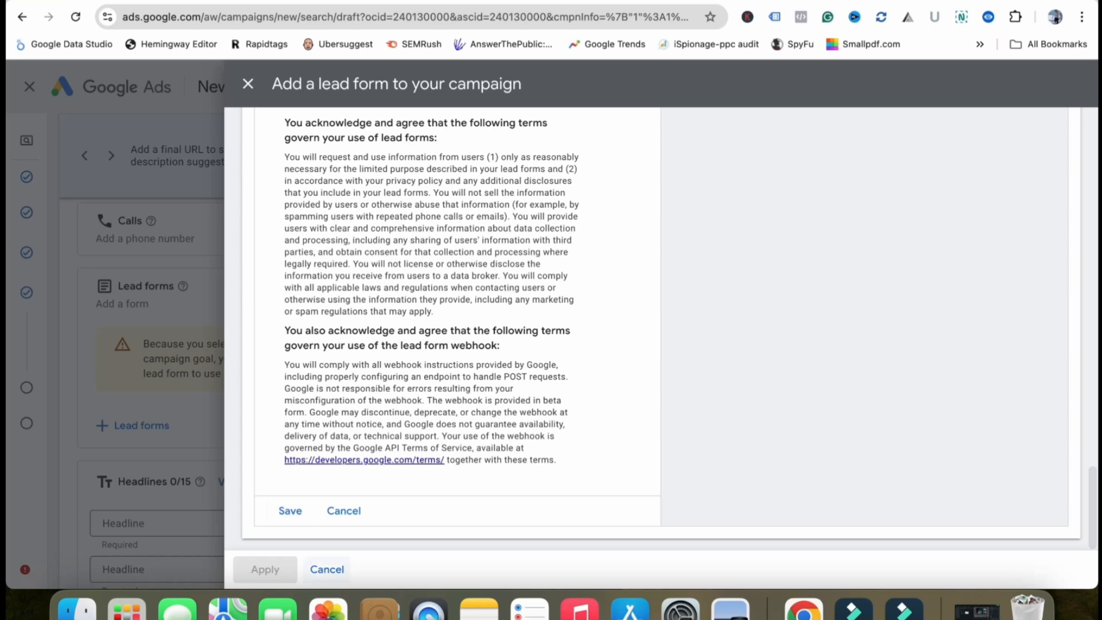
click(328, 569)
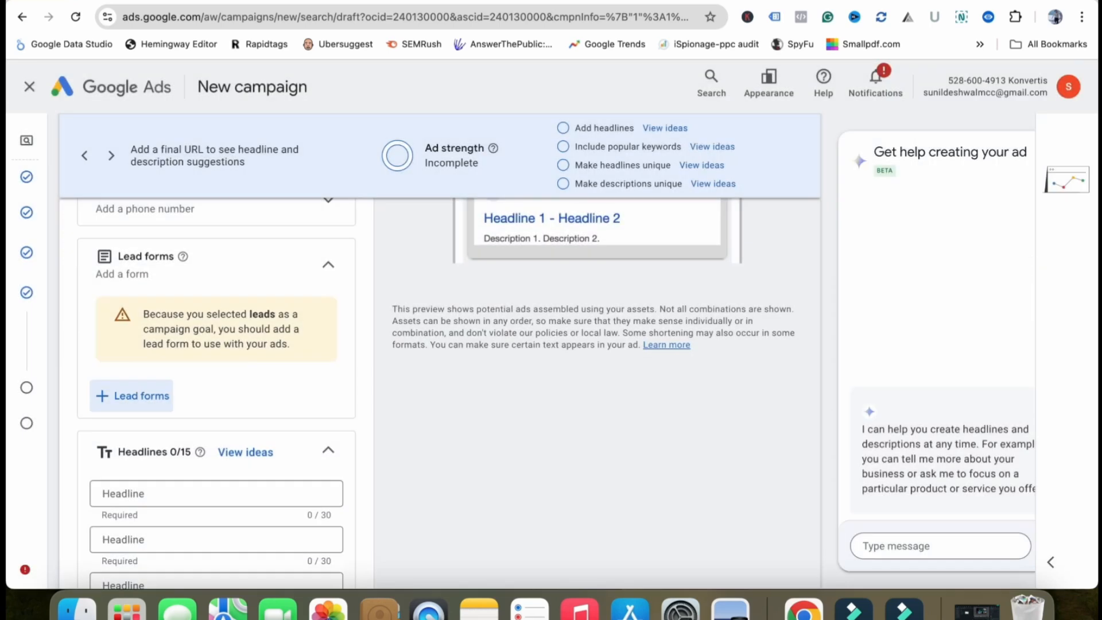
- Try selecting the existing "Sign Up To Get A Free Demo" lead form for the campaign
click(133, 395)
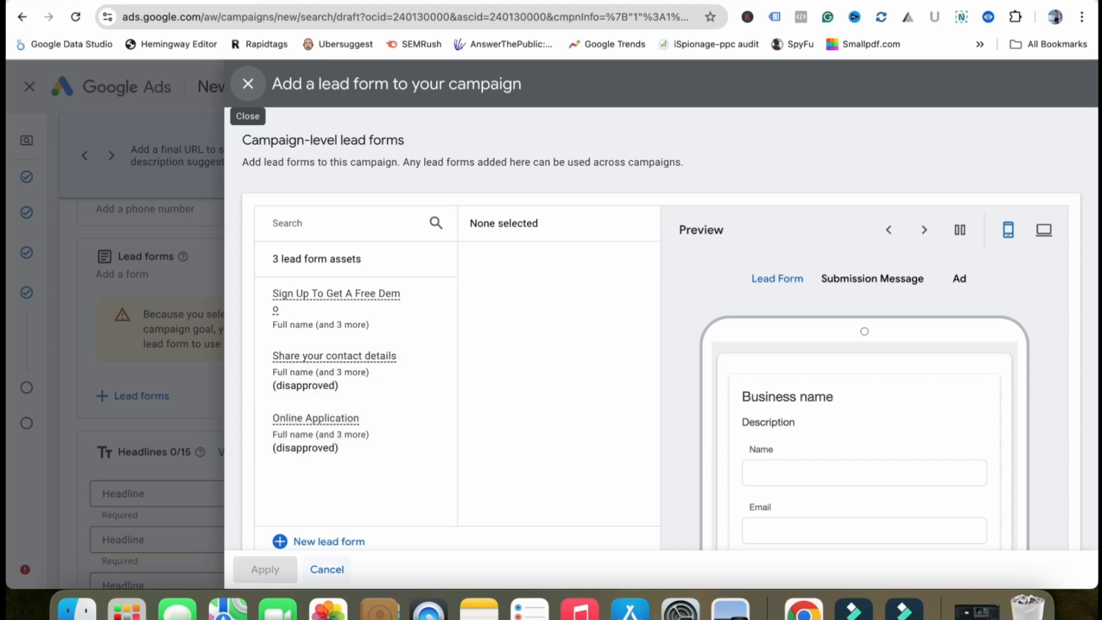
click(416, 307)
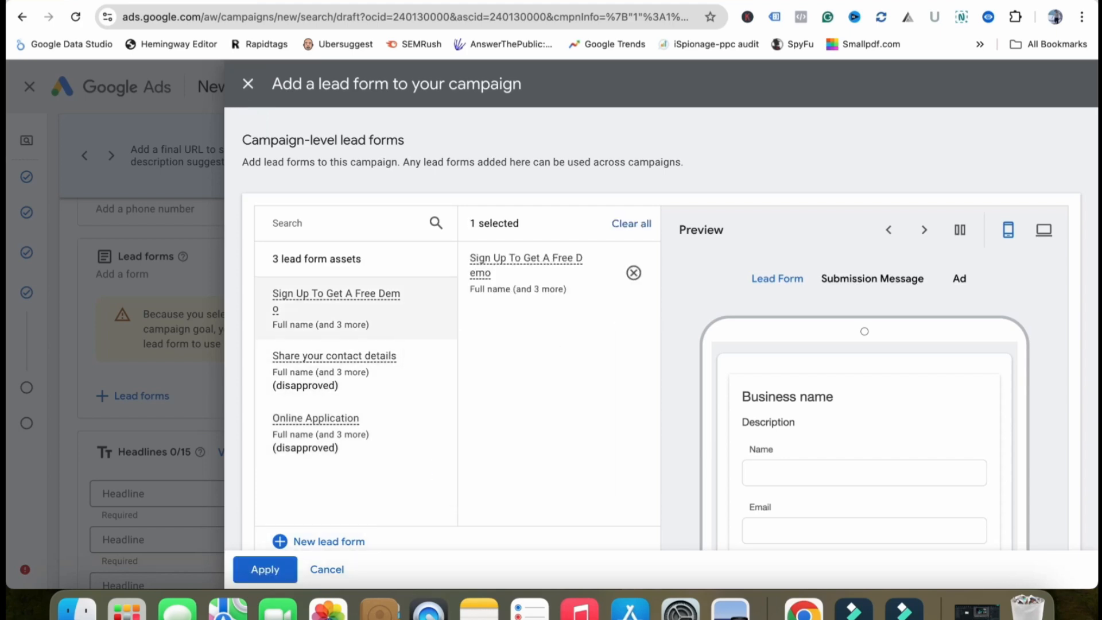
click(326, 570)
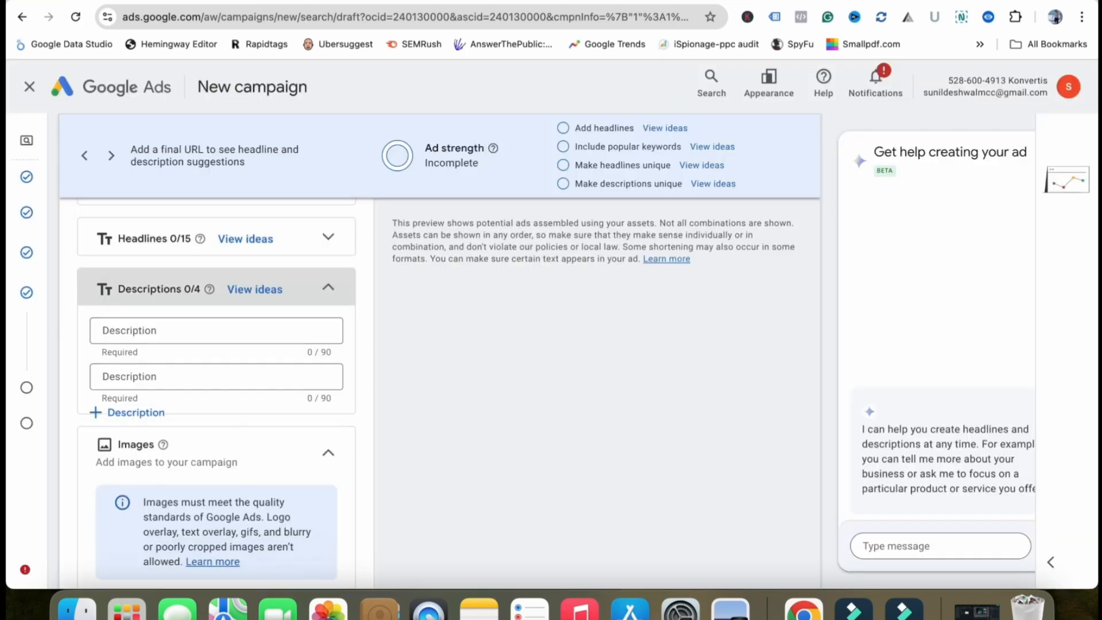
- Save the sales promotion banner and the green monitor illustration from the asset library as campaign images, and check the ad preview
click(328, 288)
scroll(327, 340, down, 1)
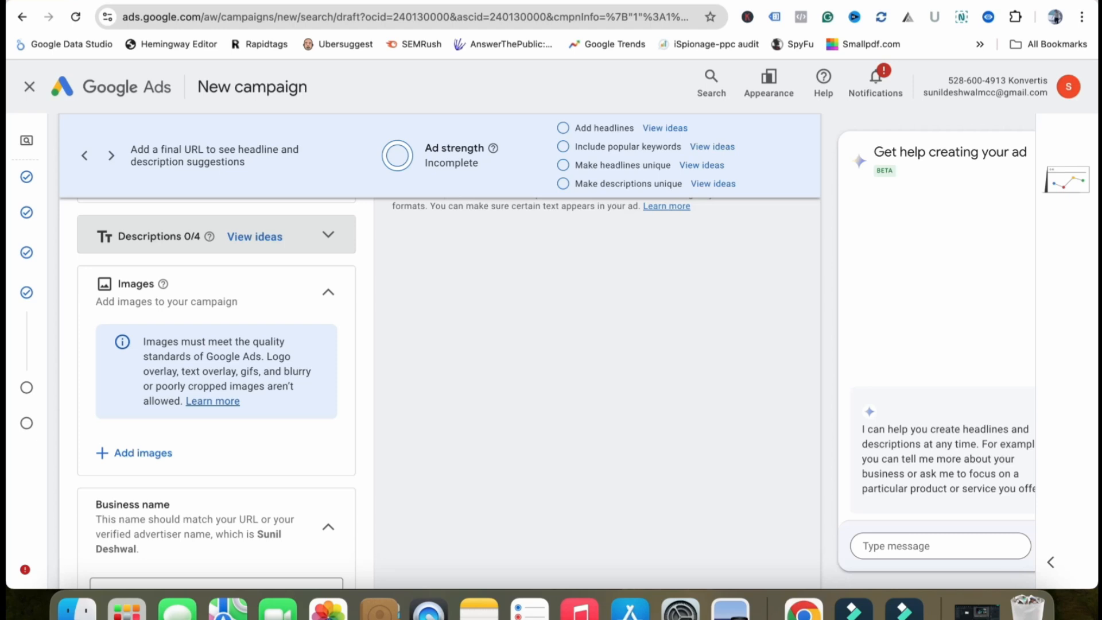
scroll(217, 390, down, 1)
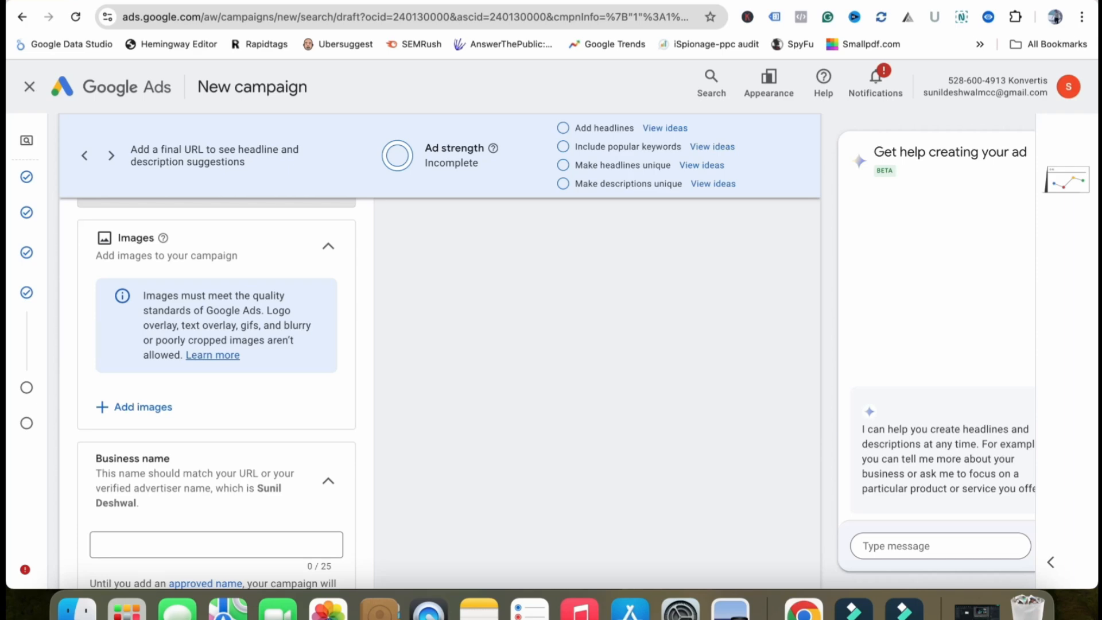
click(143, 407)
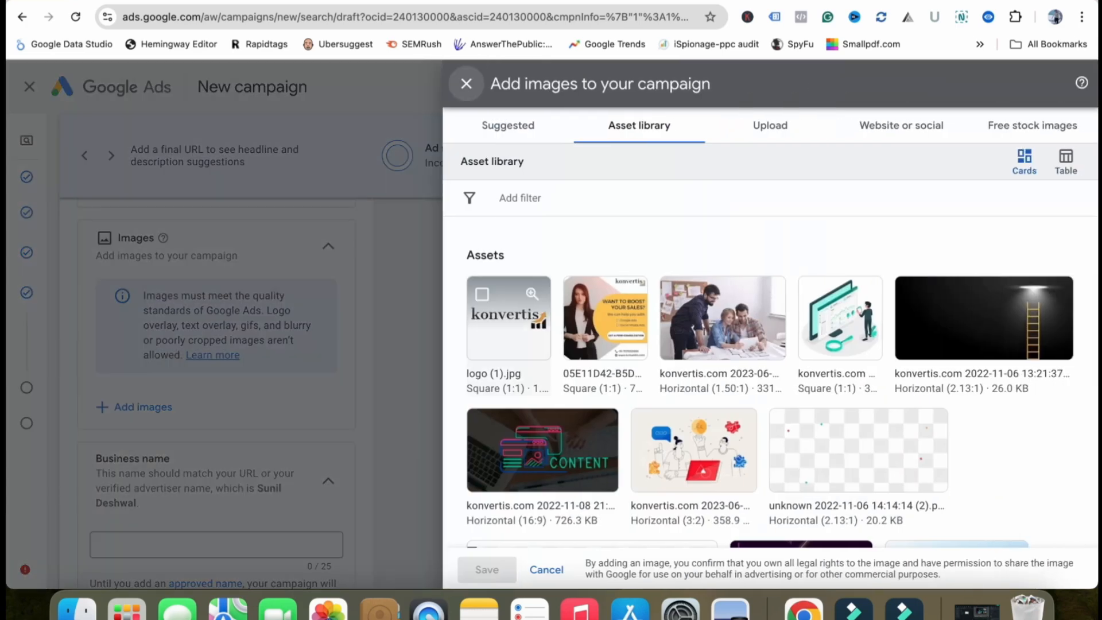
click(606, 318)
click(840, 307)
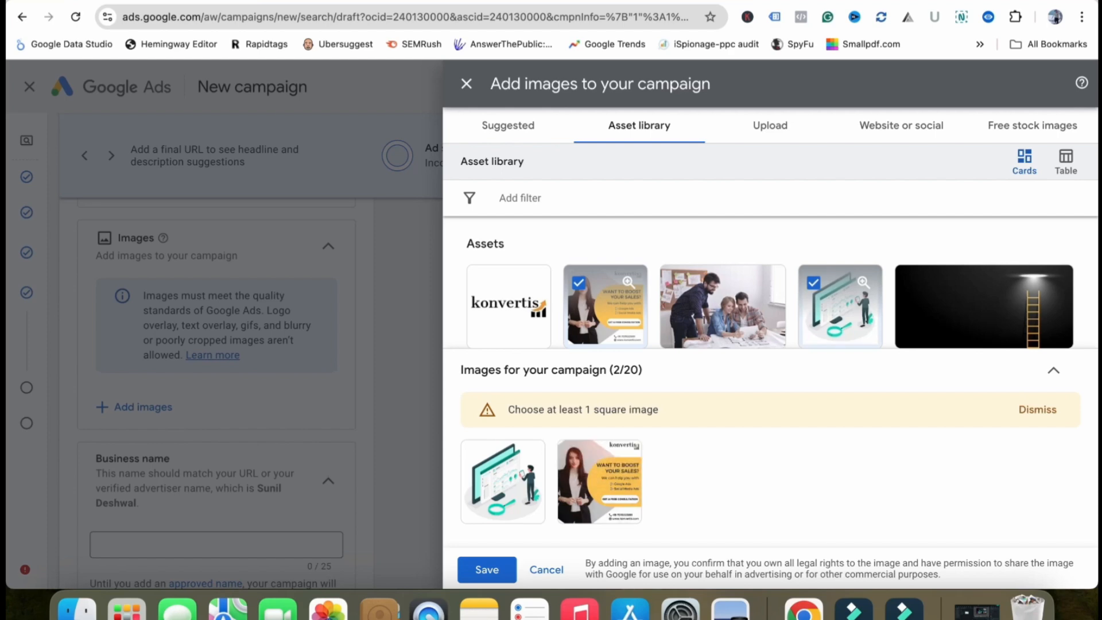
click(487, 569)
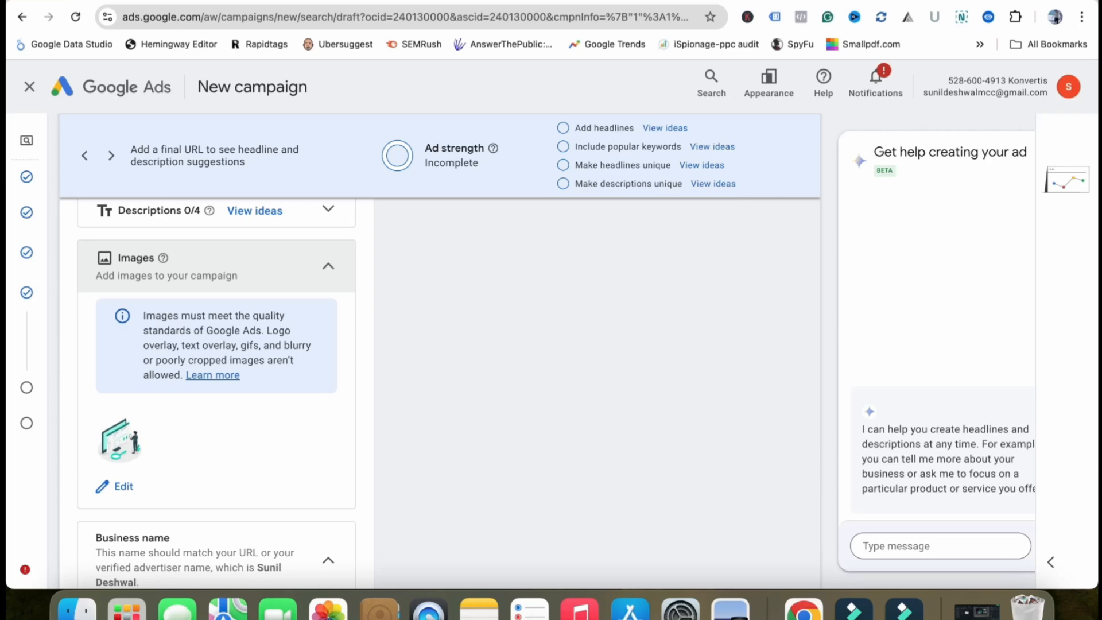
scroll(437, 373, up, 10)
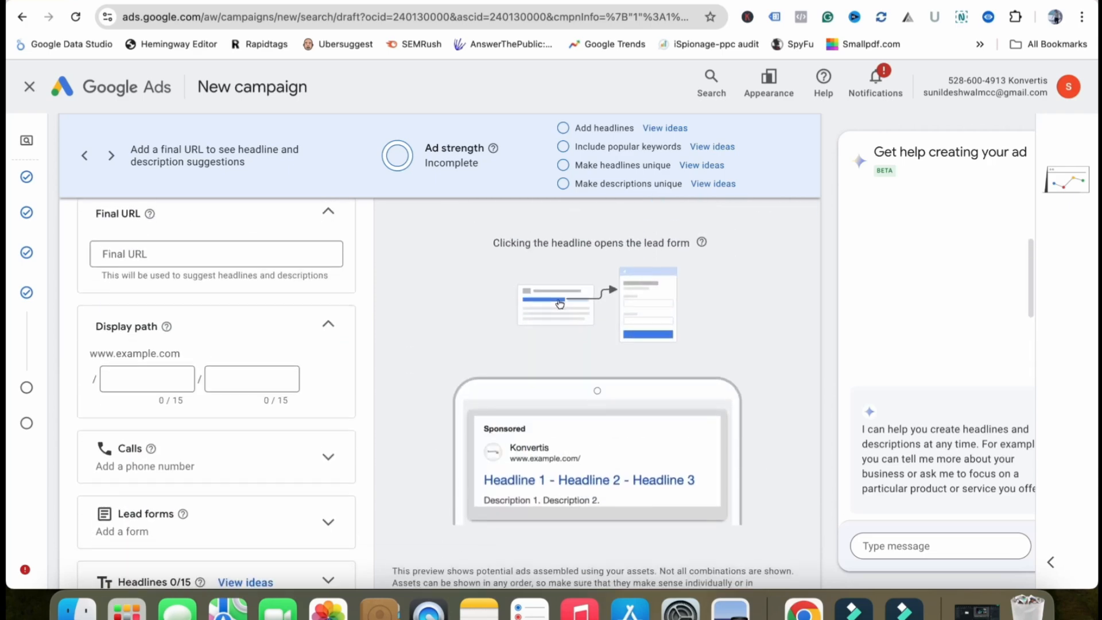
scroll(436, 350, down, 3)
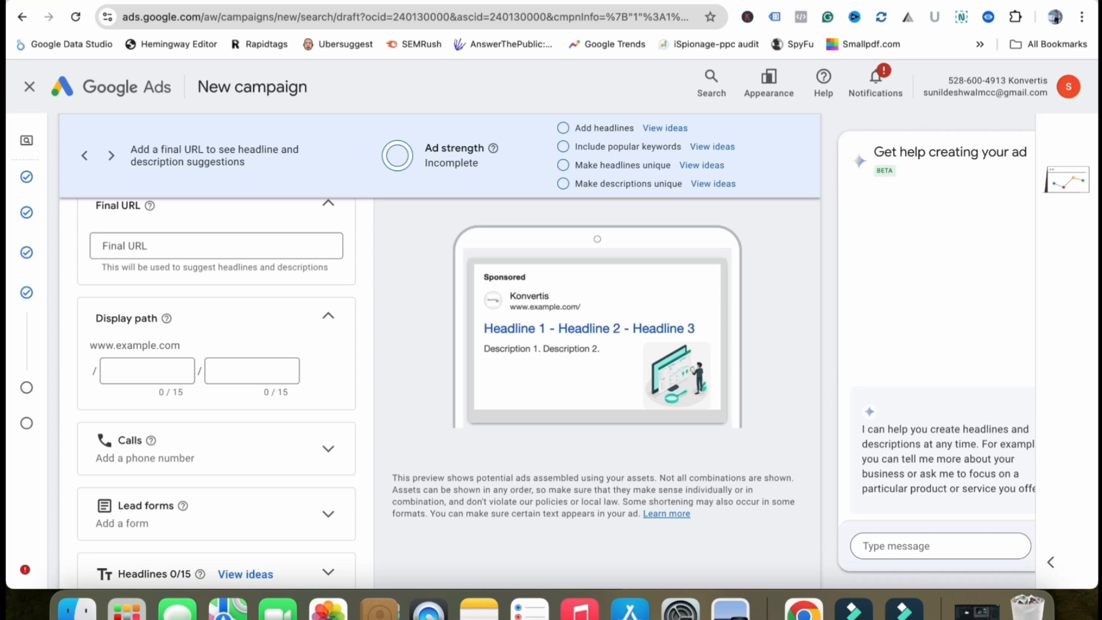
- Start creating sitelinks for the campaign, consulting the Semrush example in the "sitelink extensions examples" image results for reference
scroll(436, 367, down, 8)
scroll(215, 391, up, 1)
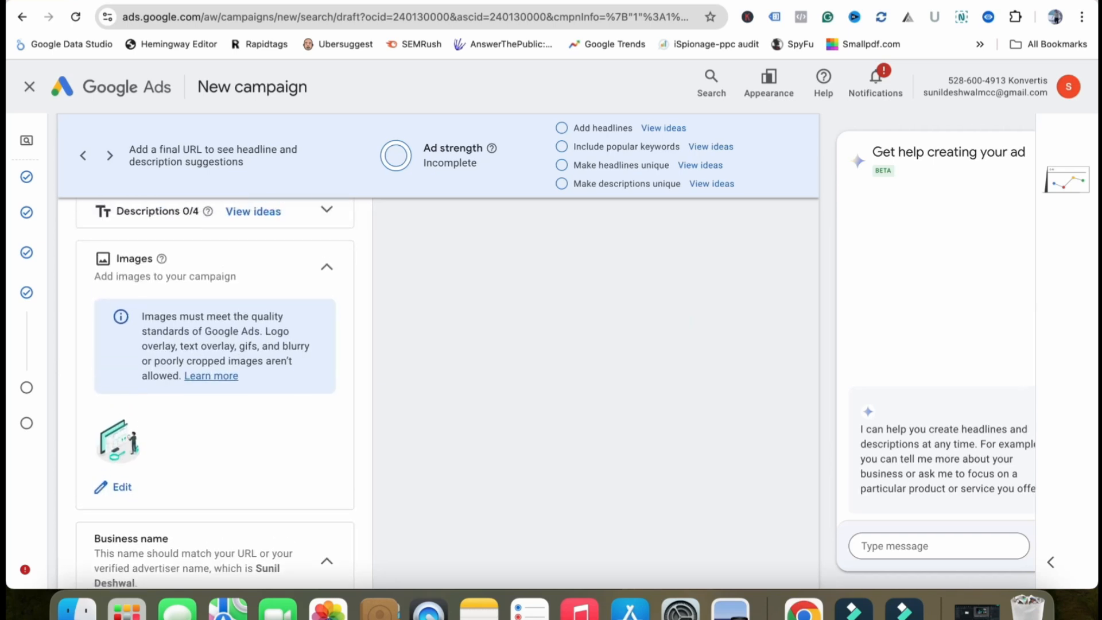
scroll(215, 391, down, 6)
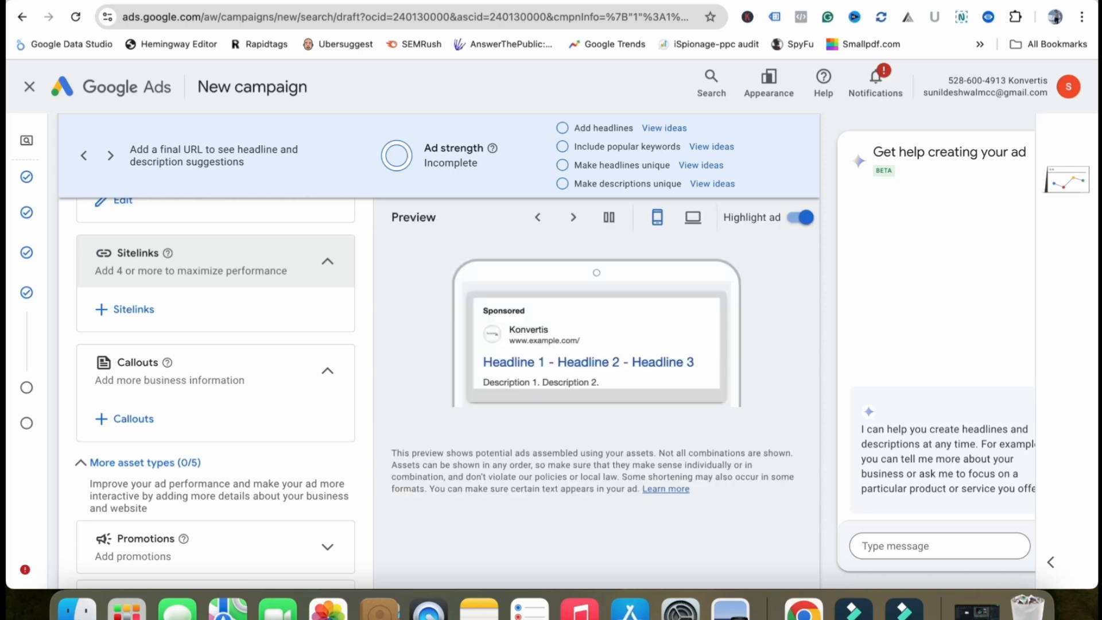
click(133, 309)
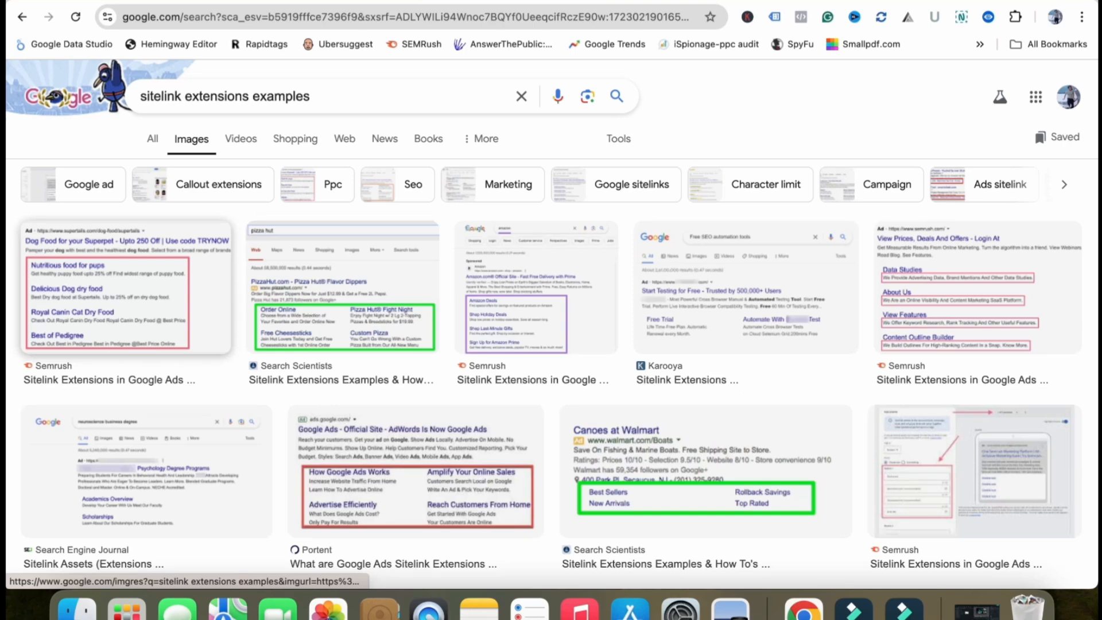
click(127, 287)
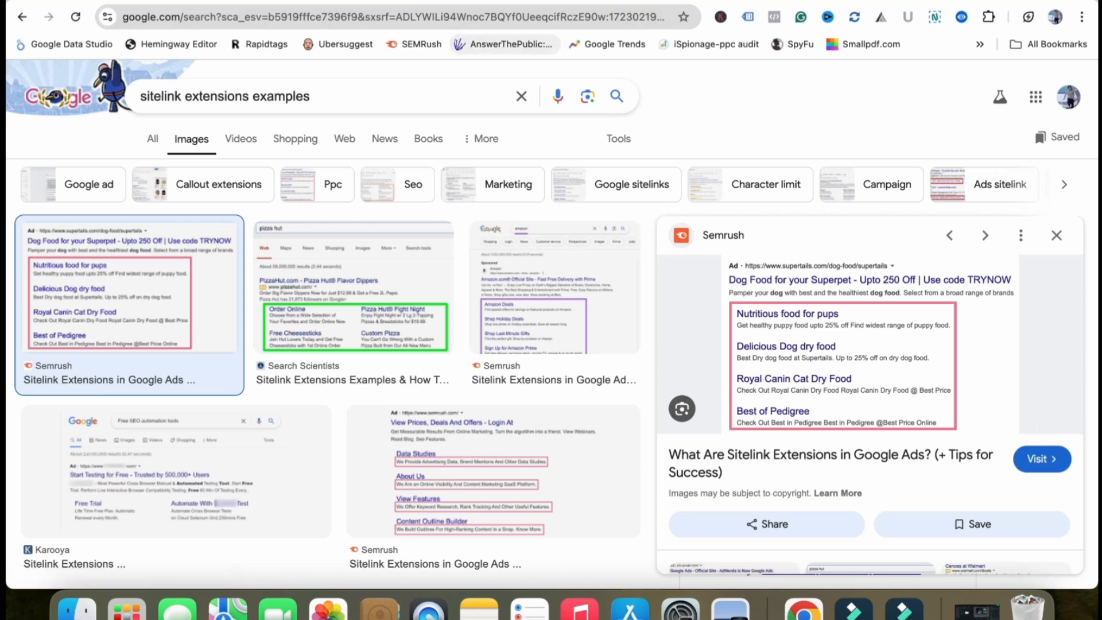
click(477, 1)
click(124, 309)
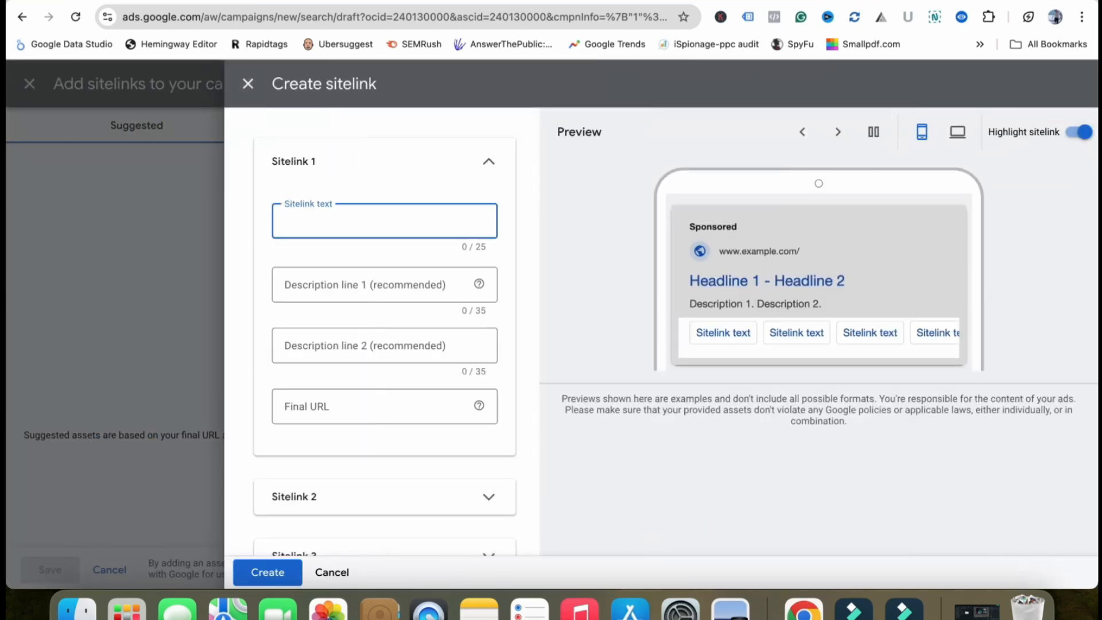
key(ctrl+Tab)
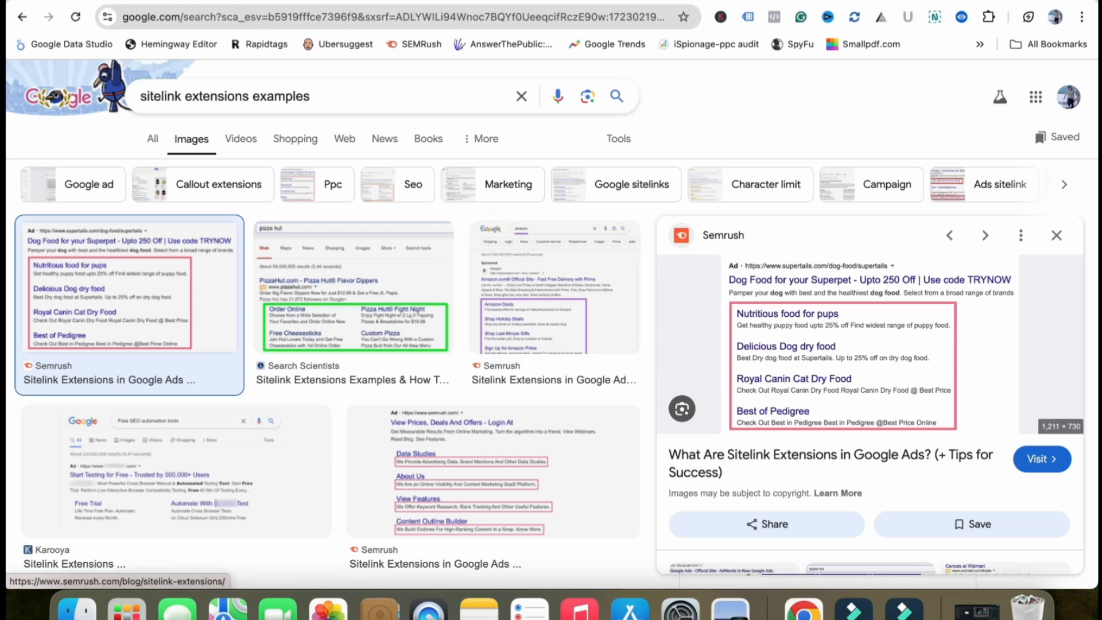
key(ctrl+shift+Tab)
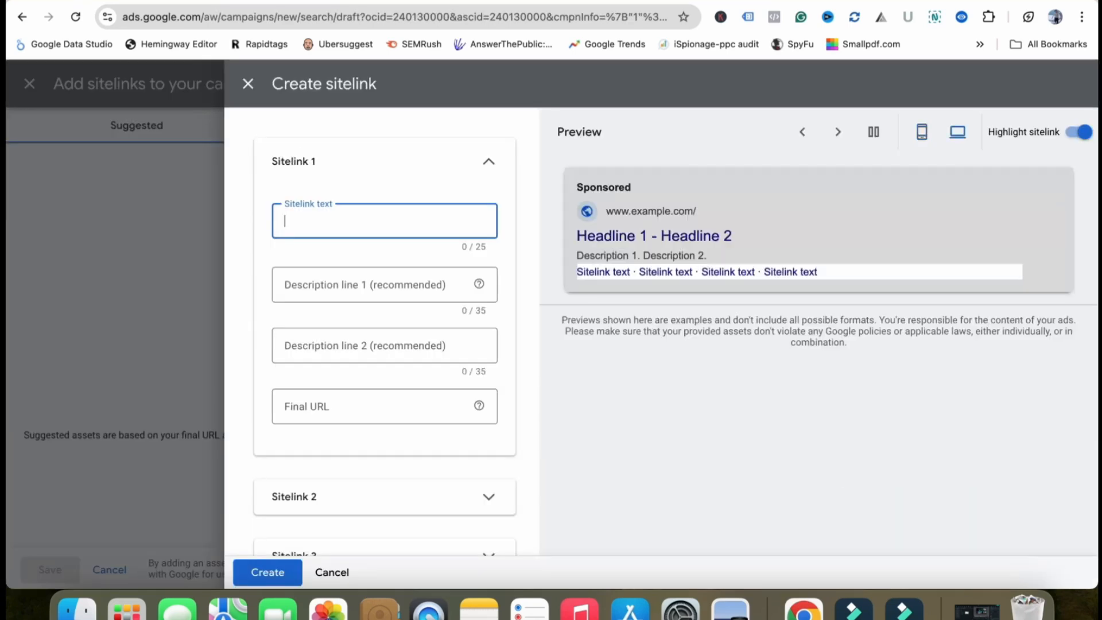
- Set the first sitelink's text to "Google ads service" and its description line 1 to "Boost your ROI with Google Ads"
text(Google ad)
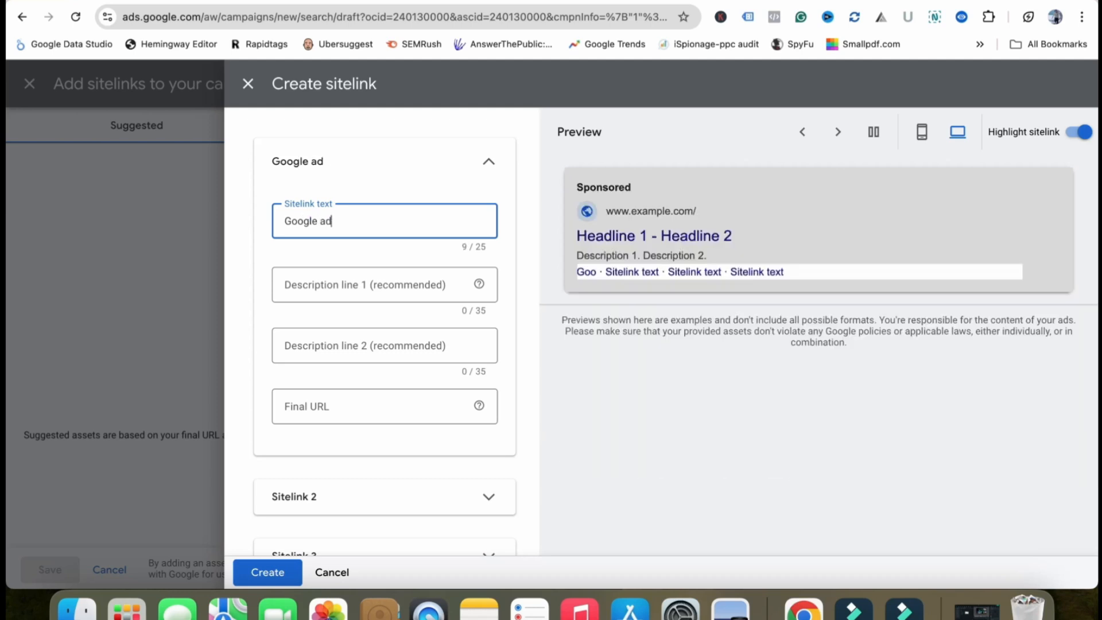
text(s)
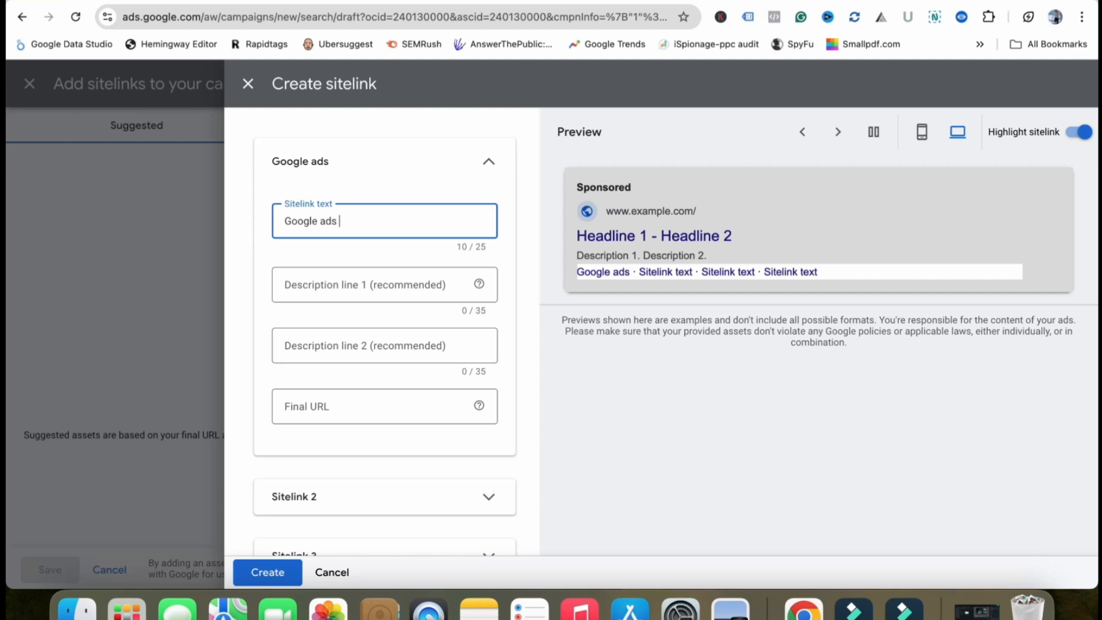
text( se)
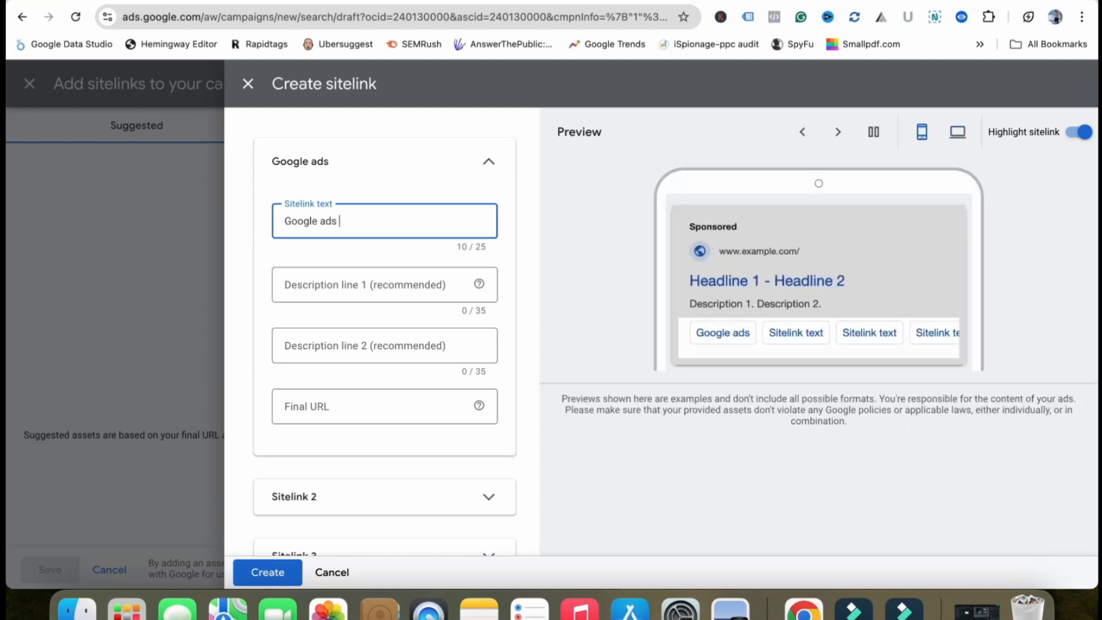
text(rvice)
key(Tab)
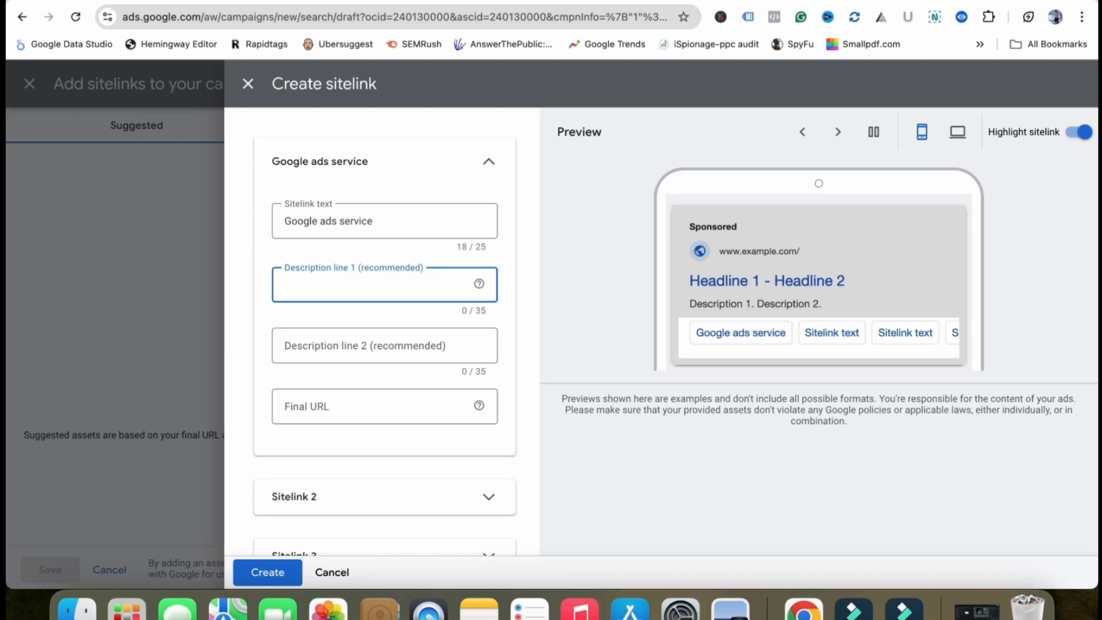
text(Boost your ROI )
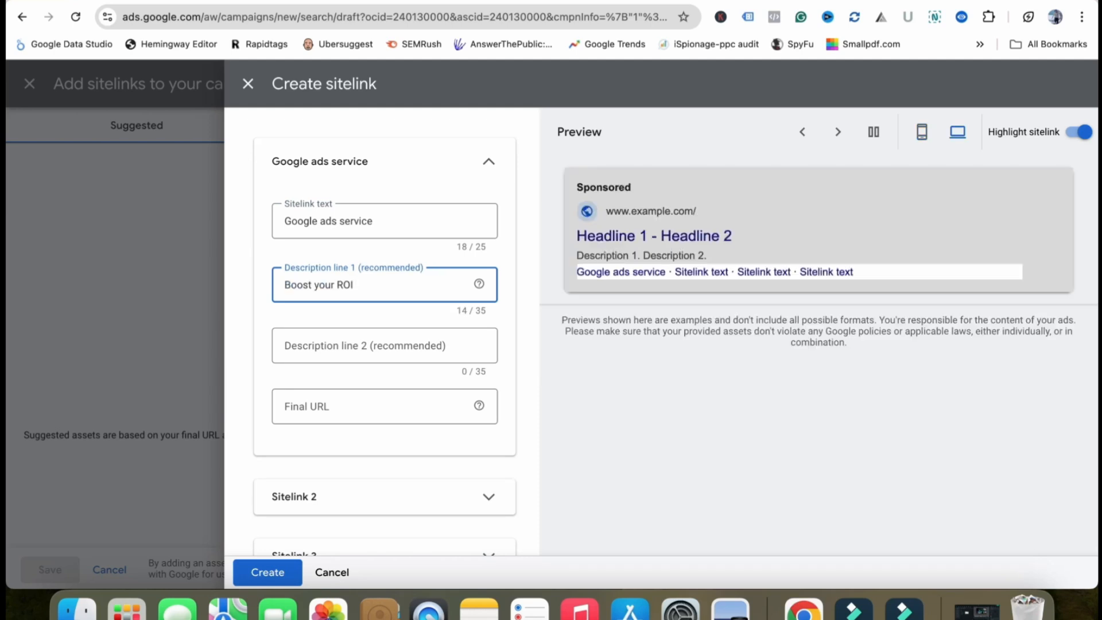
text( with Google Ads)
click(385, 346)
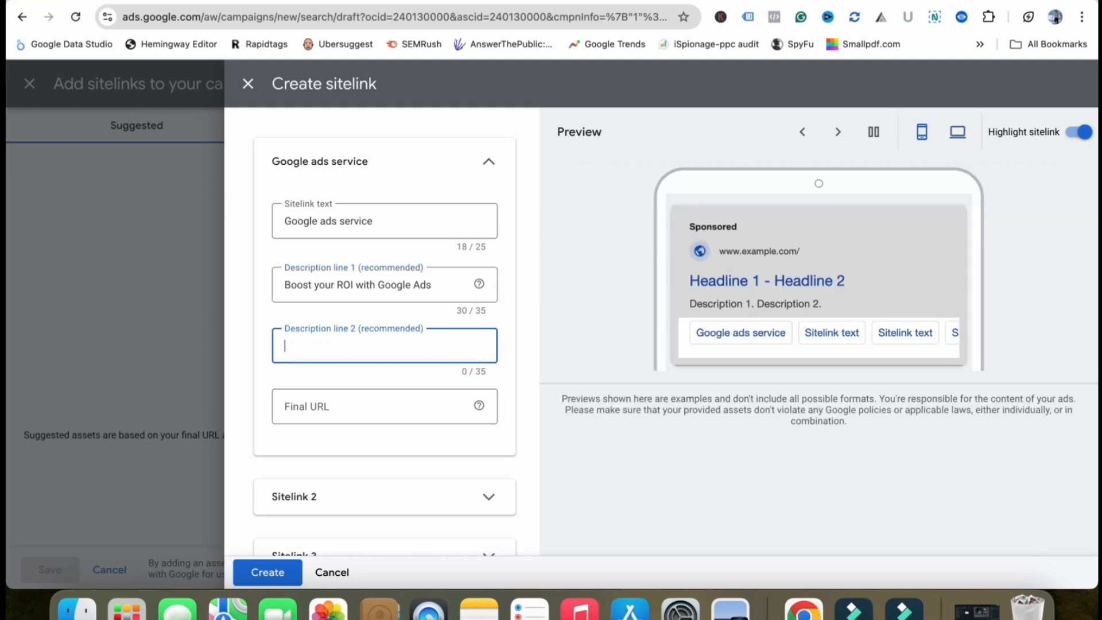
text(We are an Expert team..)
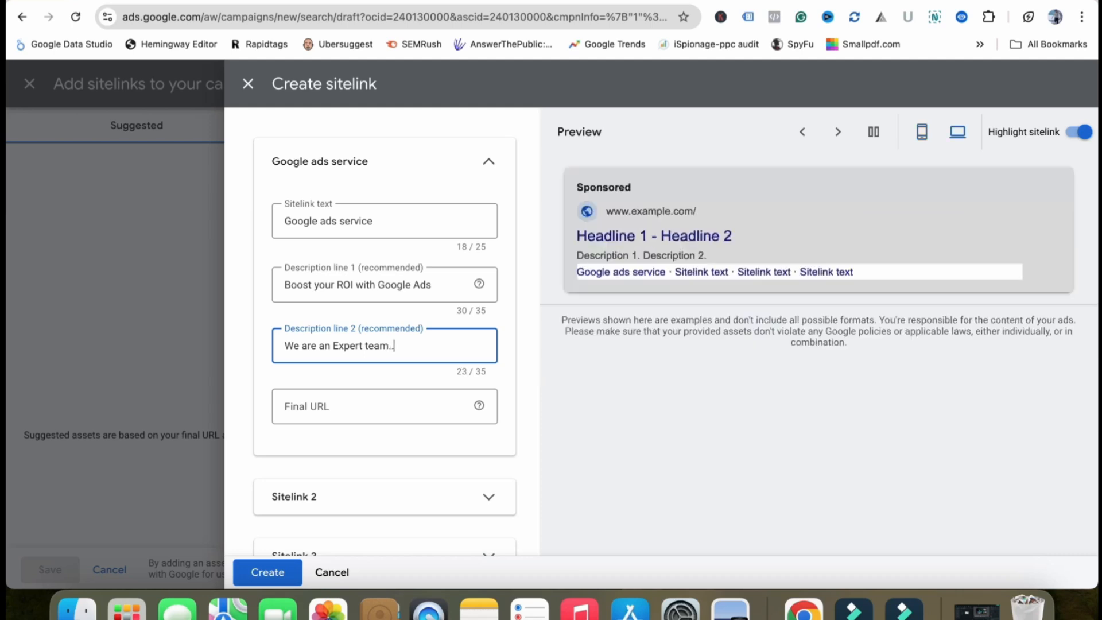
click(385, 407)
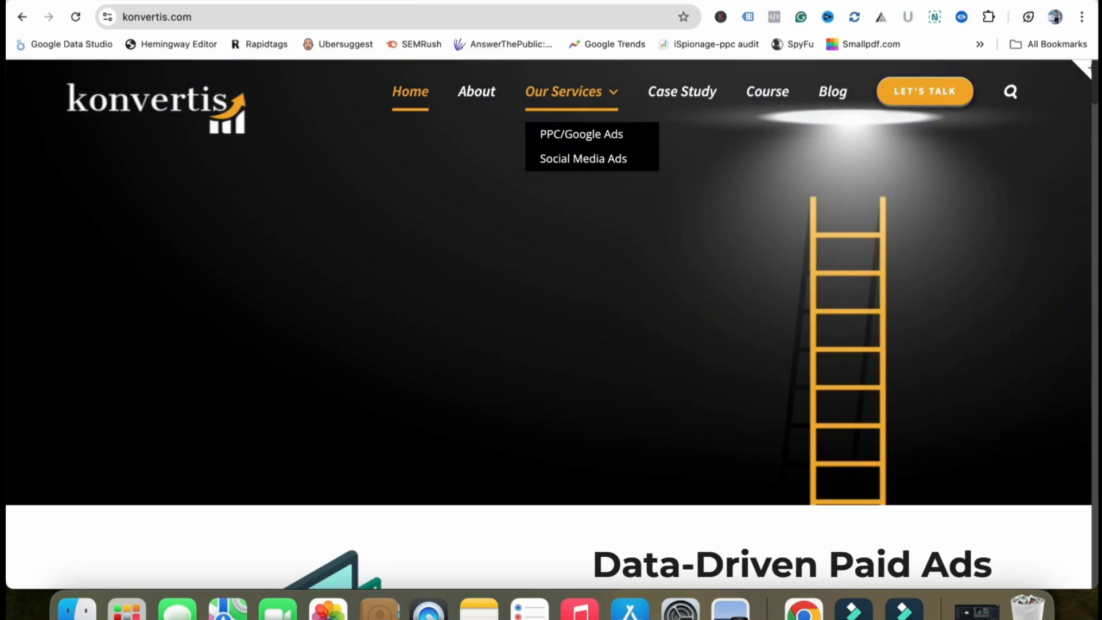
click(582, 133)
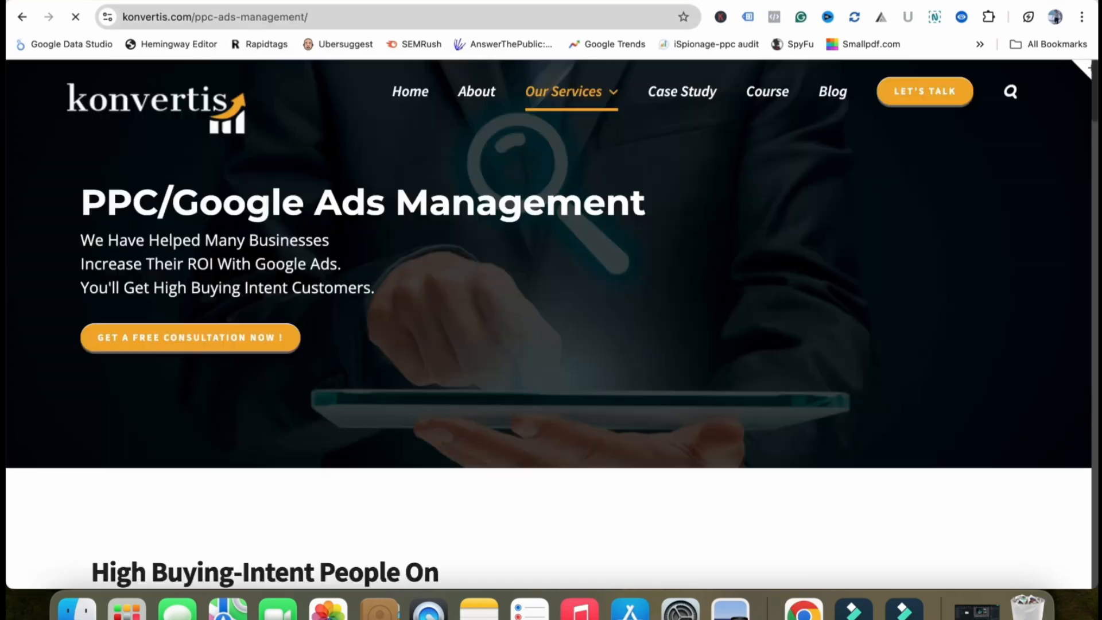
drag(312, 17, 128, 17)
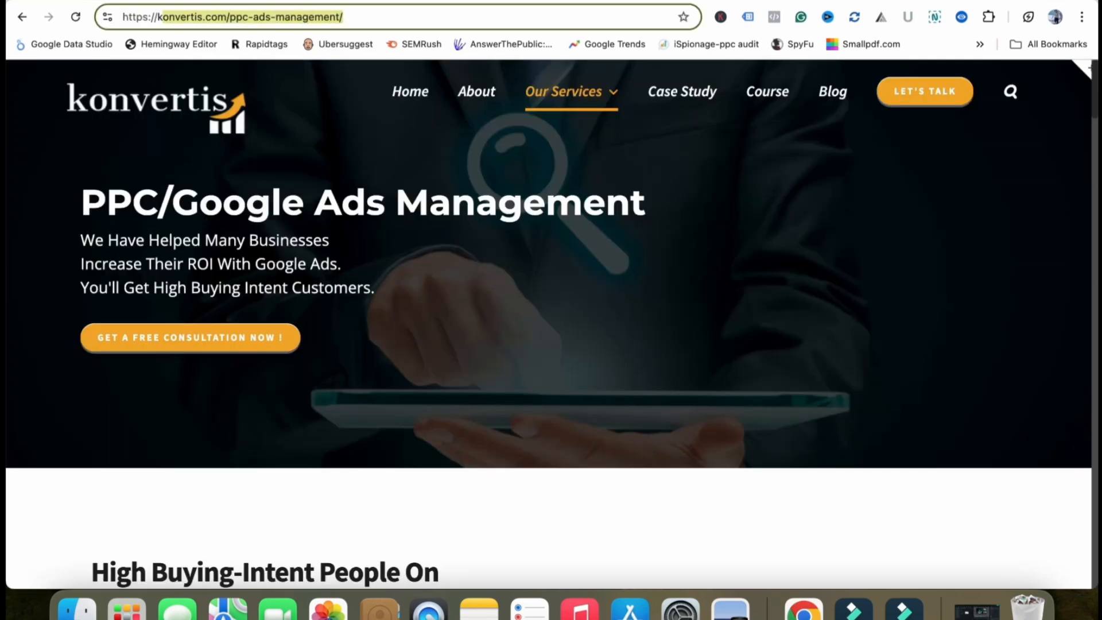
drag(346, 17, 121, 17)
key(super+c)
key(ctrl+shift+Tab)
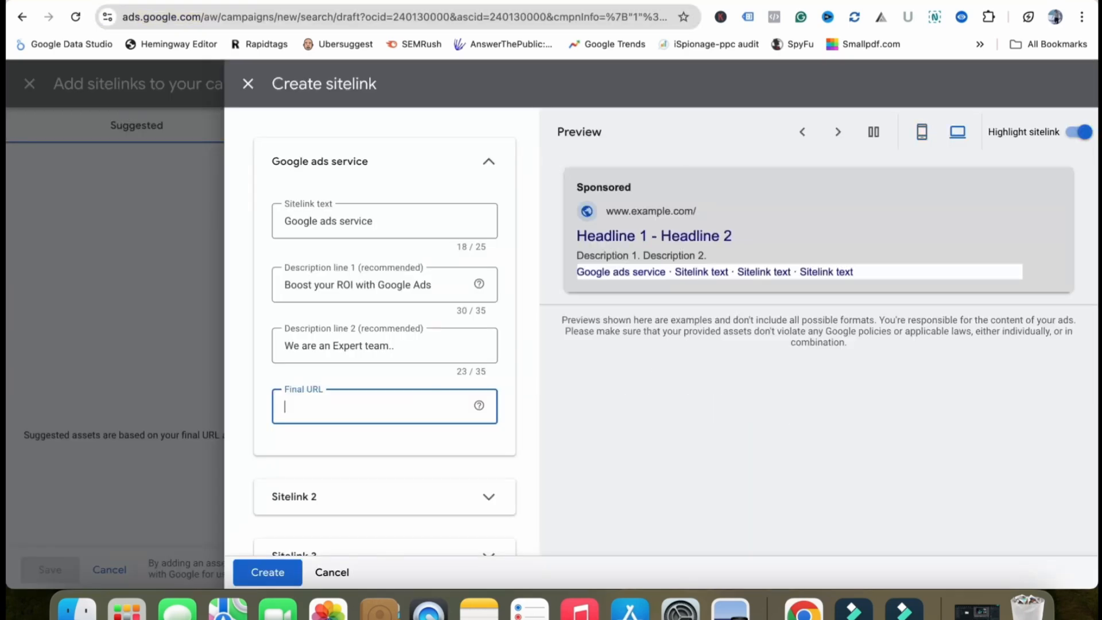
key(super+v)
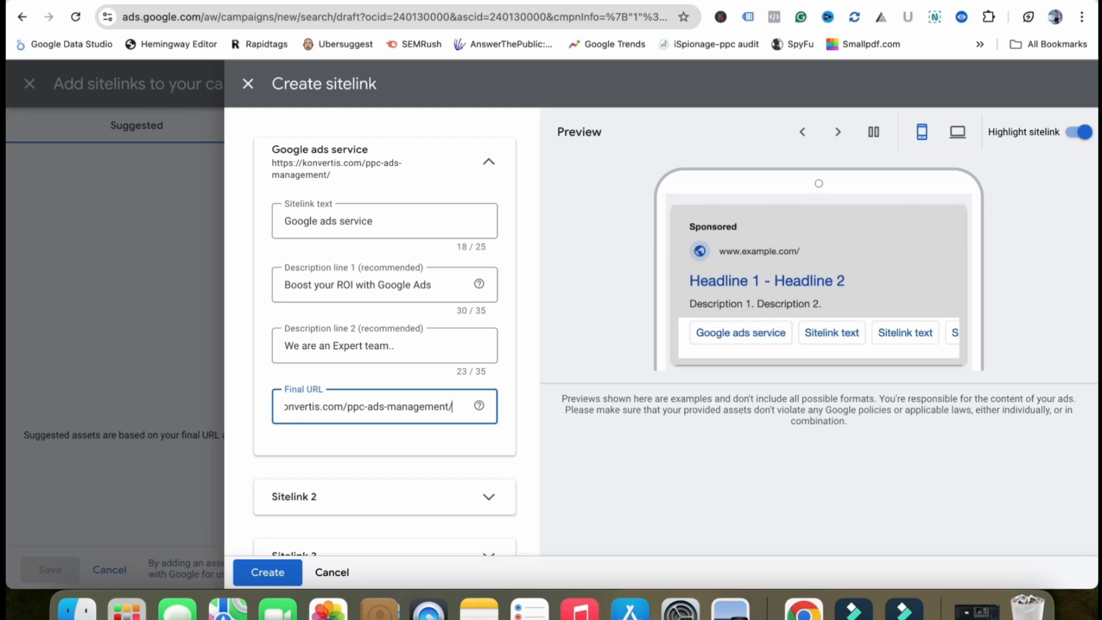
- Review the empty Sitelink 2, 3 and 4 entries, including the fields of Sitelink 2, and the option for adding more sitelinks
scroll(384, 461, down, 1)
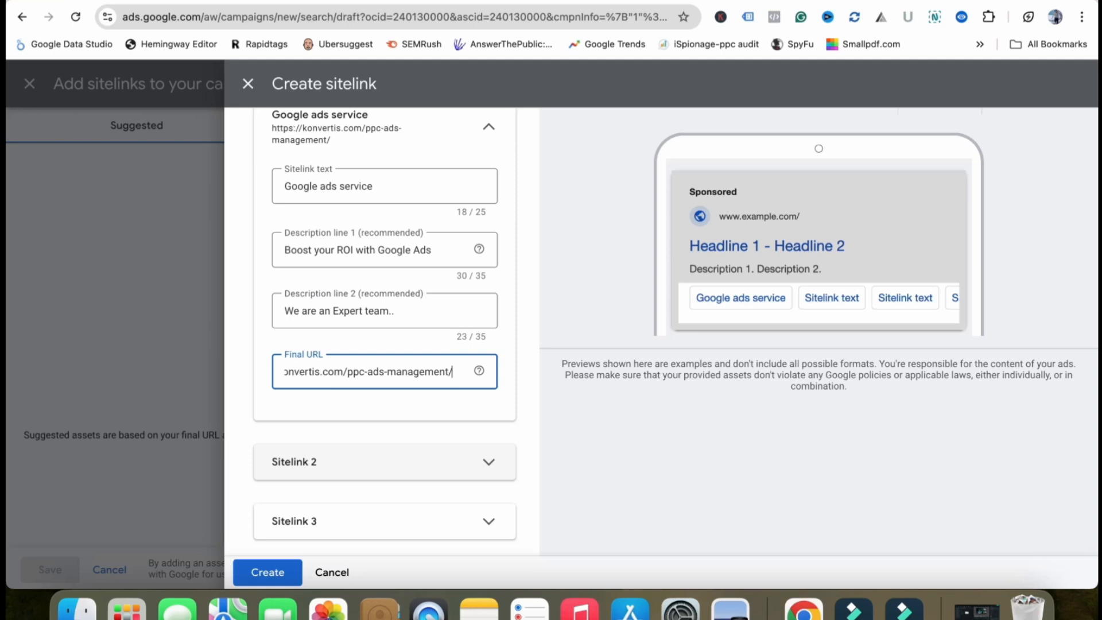
scroll(384, 333, down, 3)
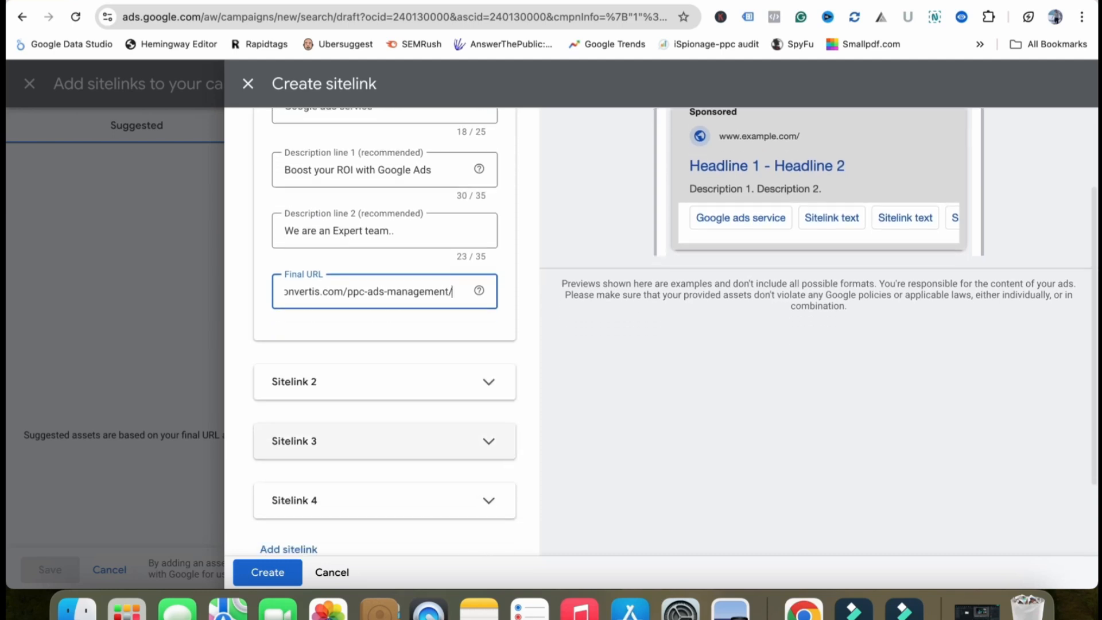
scroll(385, 441, down, 2)
click(384, 319)
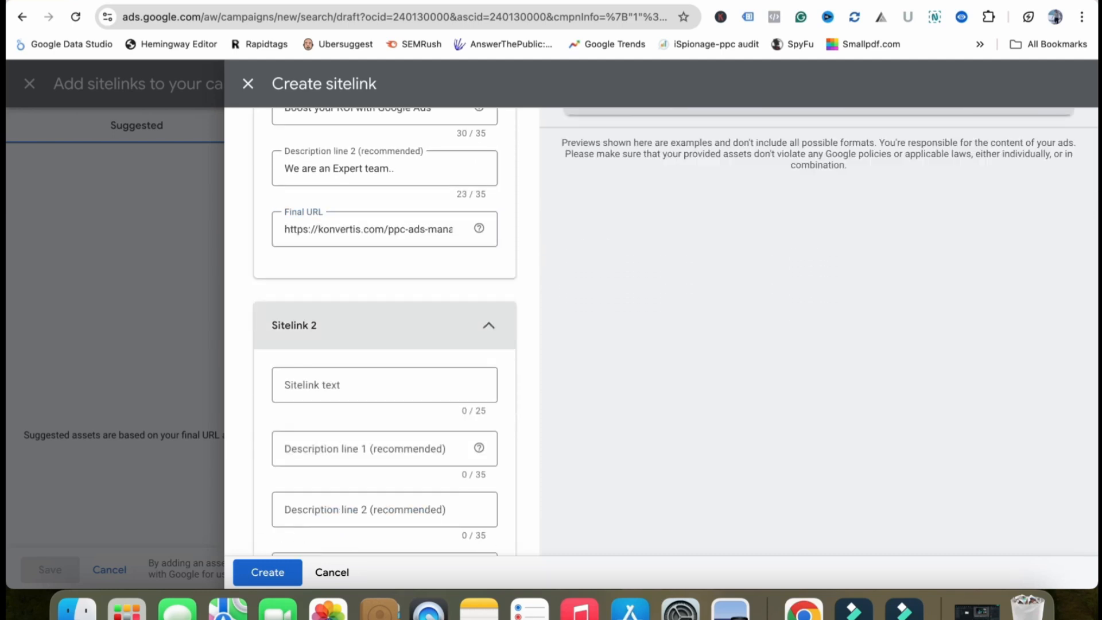
click(385, 322)
scroll(384, 322, down, 1)
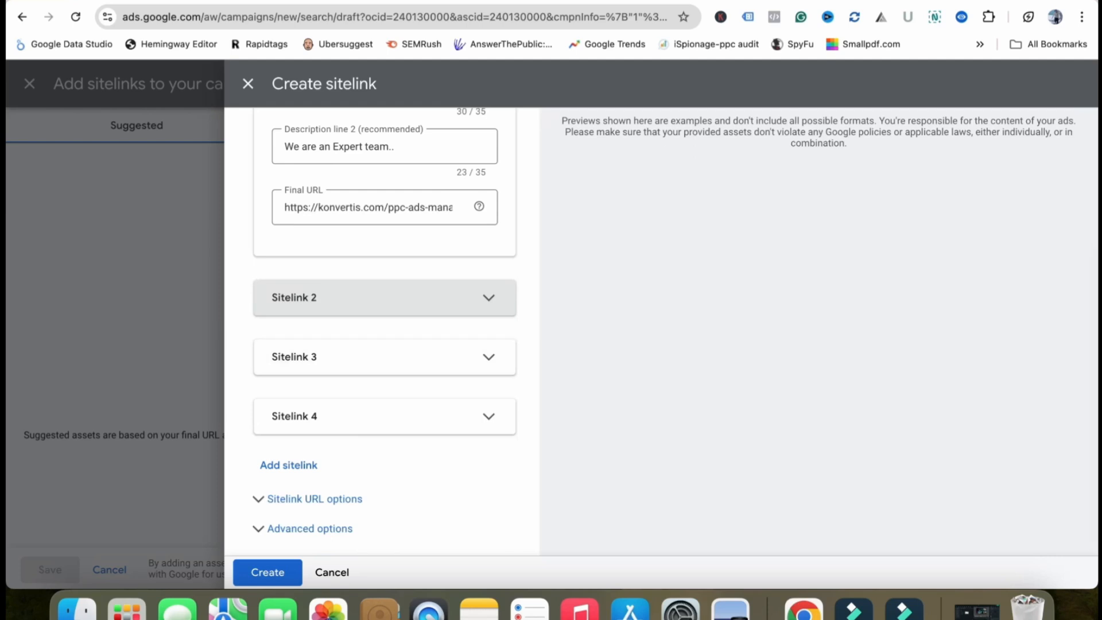
click(288, 465)
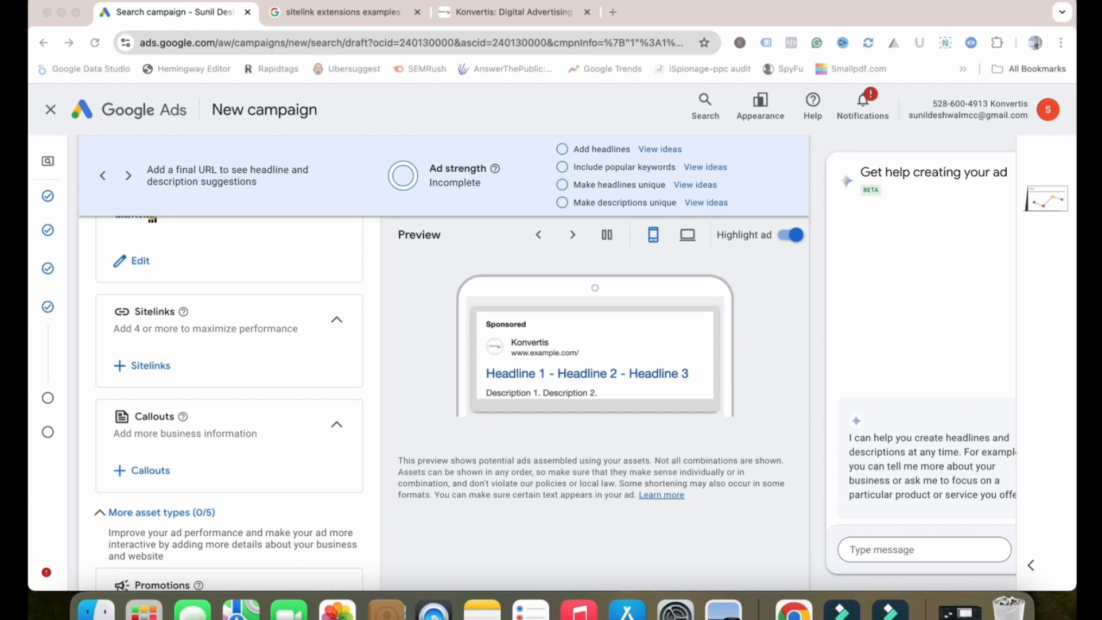
- Open the campaign's callouts and browse the existing callout assets
scroll(215, 402, down, 2)
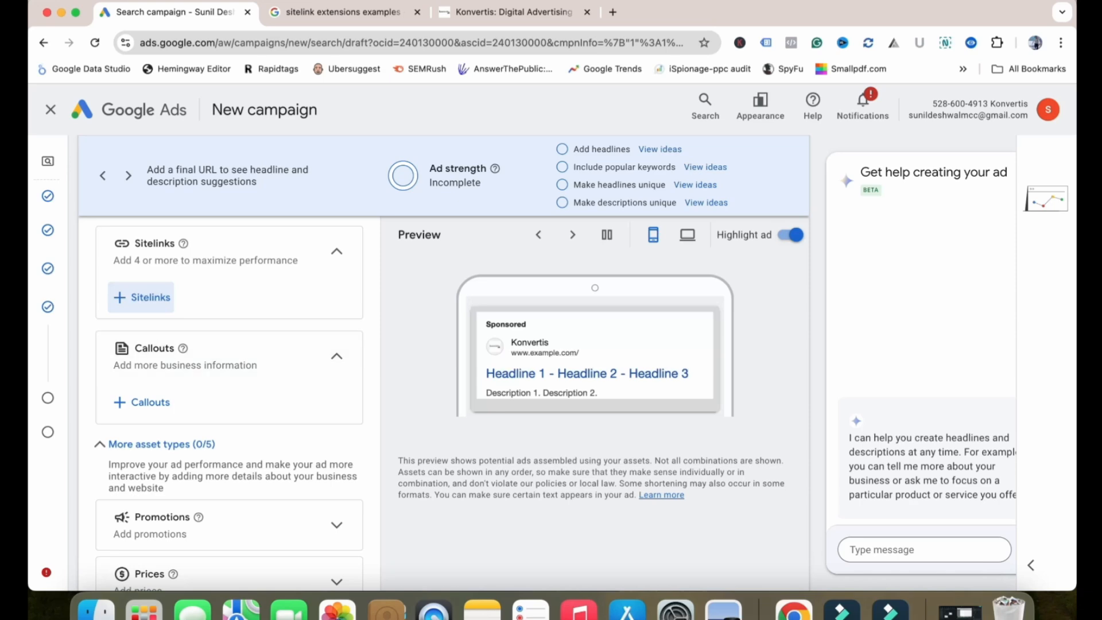
click(142, 402)
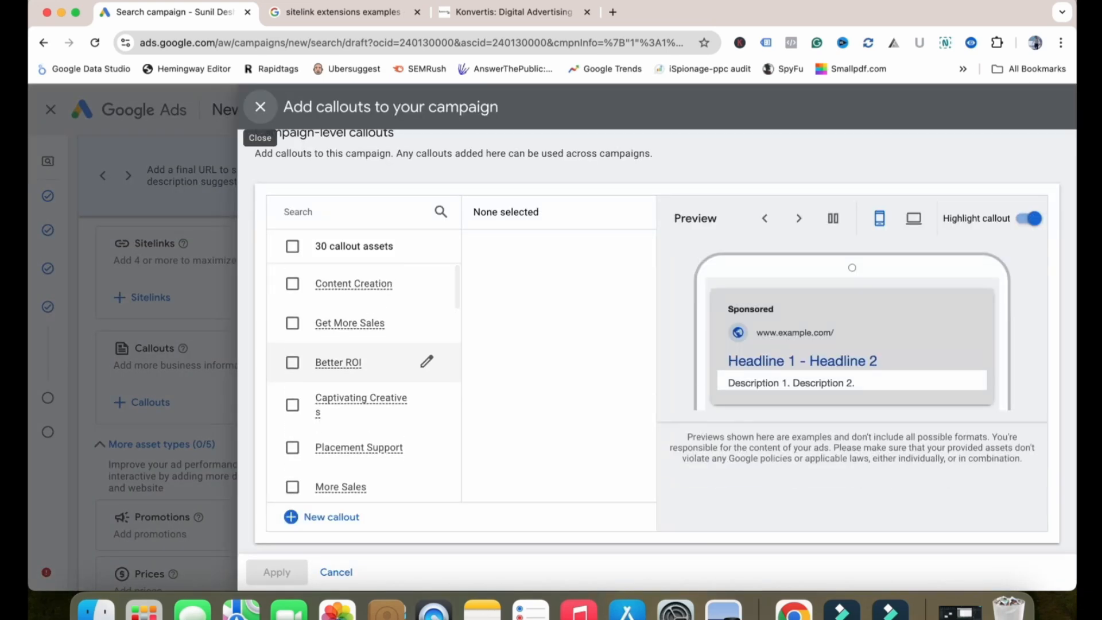
scroll(364, 344, down, 1)
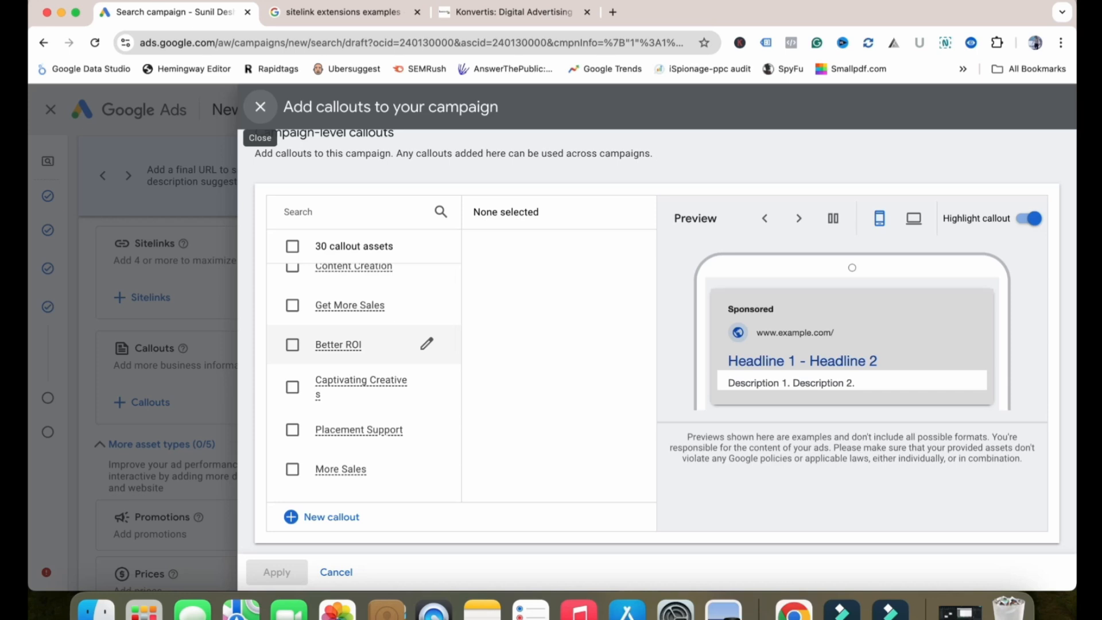
scroll(364, 345, down, 5)
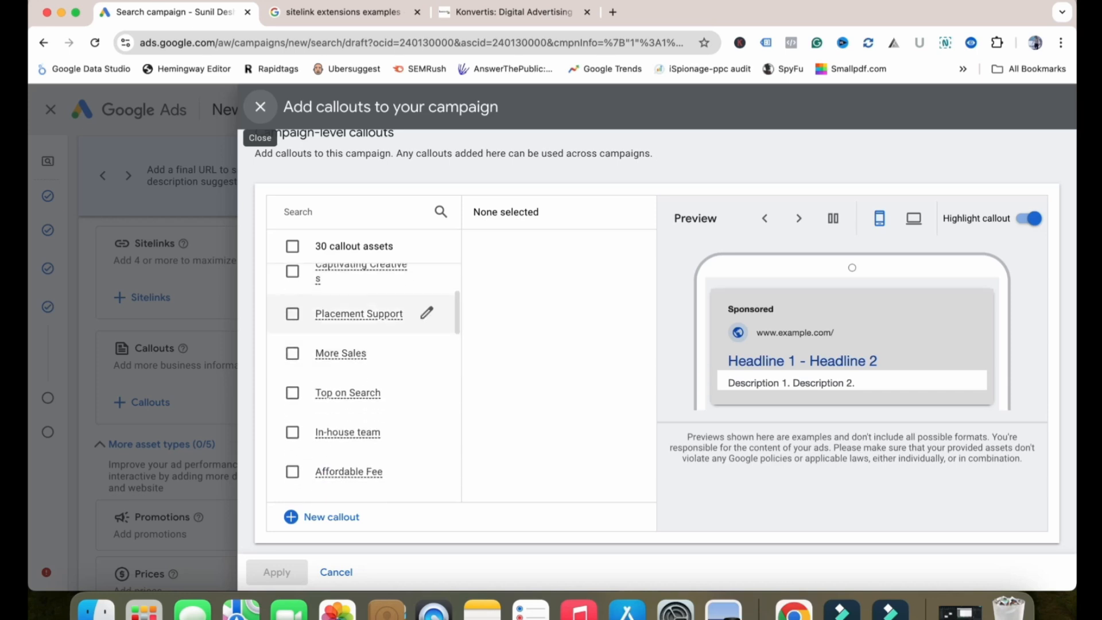
scroll(363, 419, down, 1)
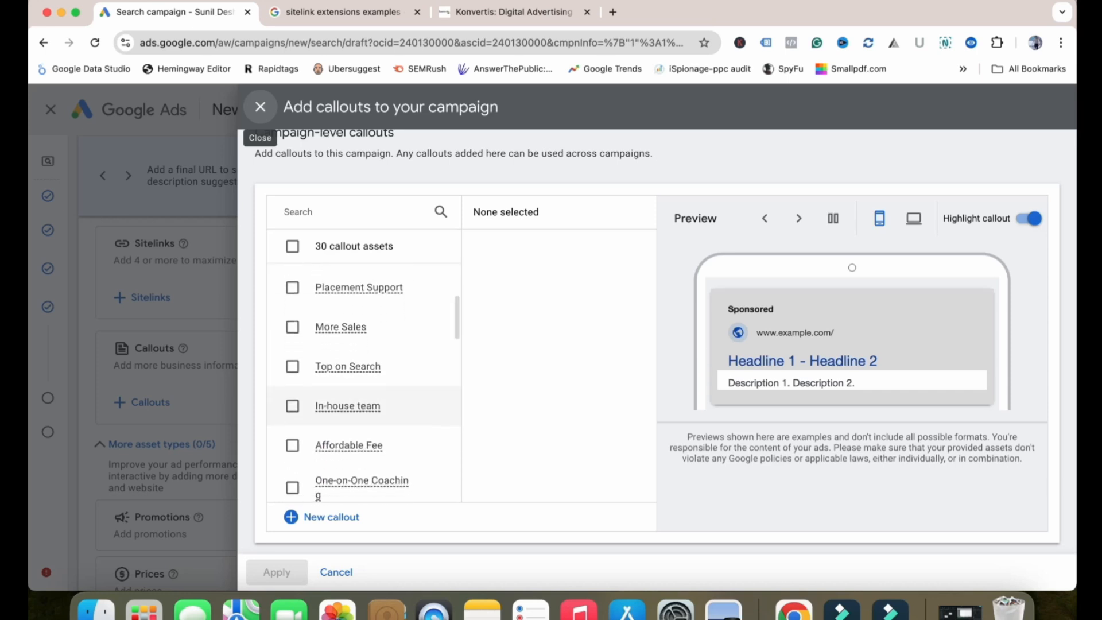
scroll(364, 445, down, 5)
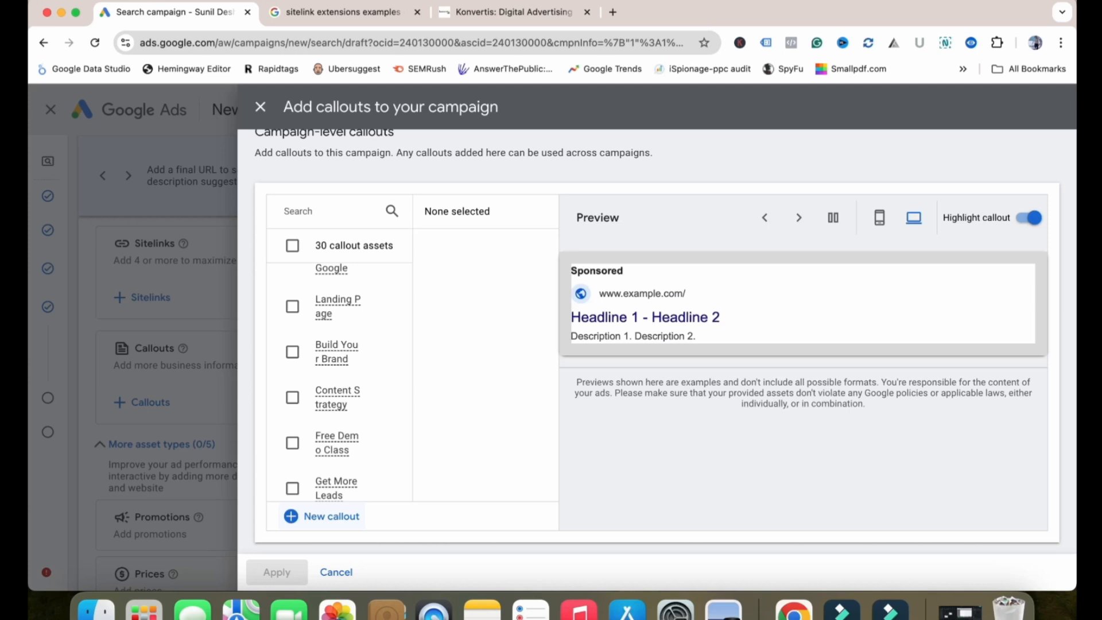
- Start adding new campaign callouts and set callout text 1 to "Free delivery"
click(321, 516)
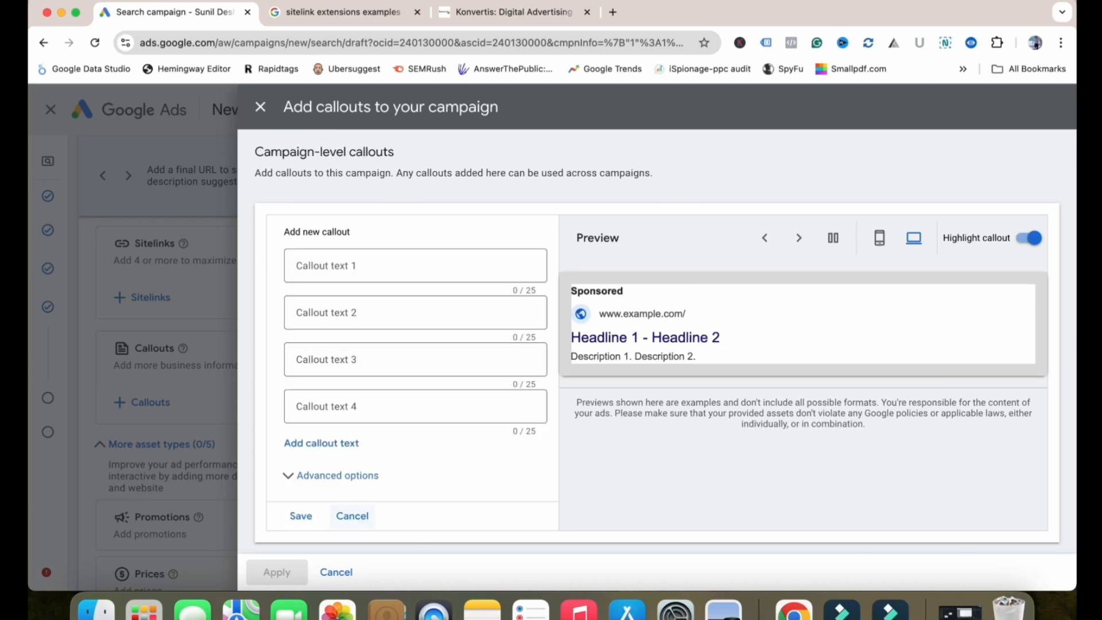
click(416, 265)
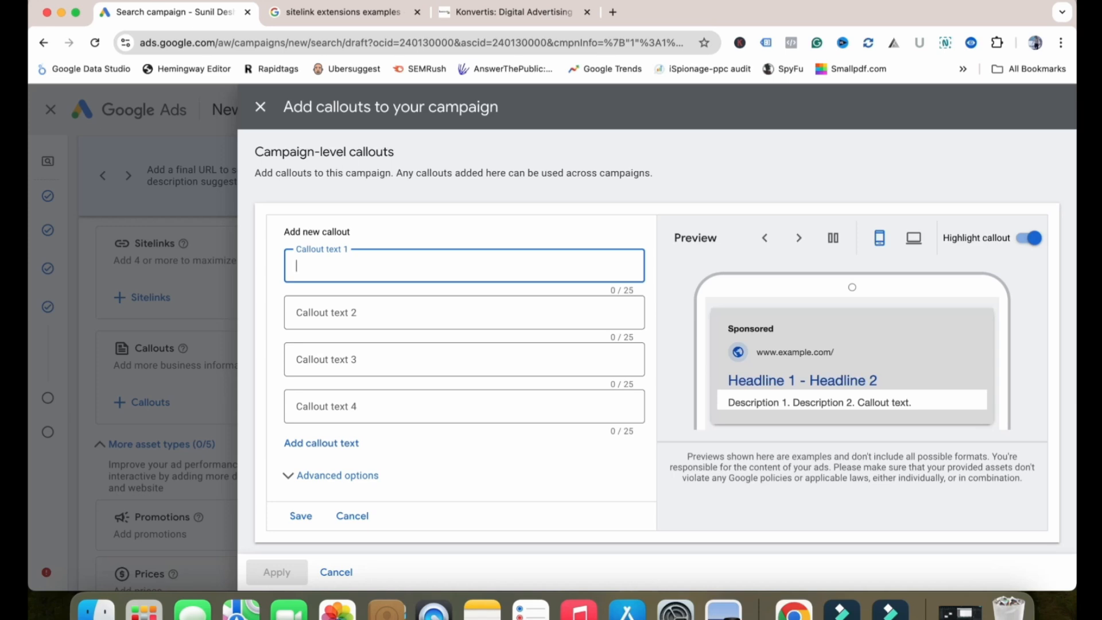
text(Free)
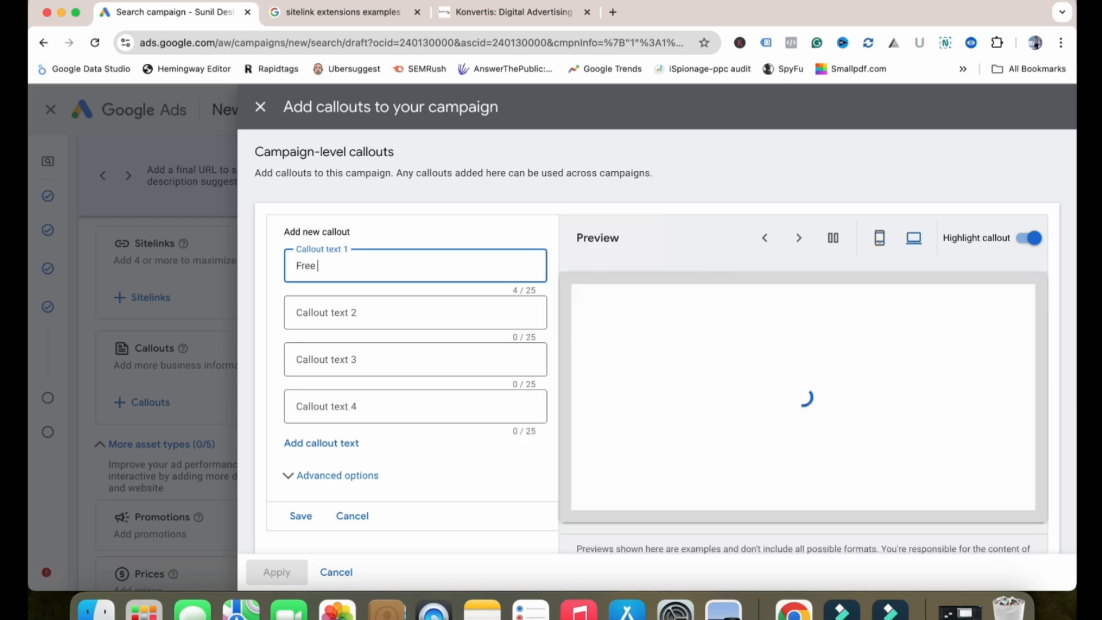
text( dekliver)
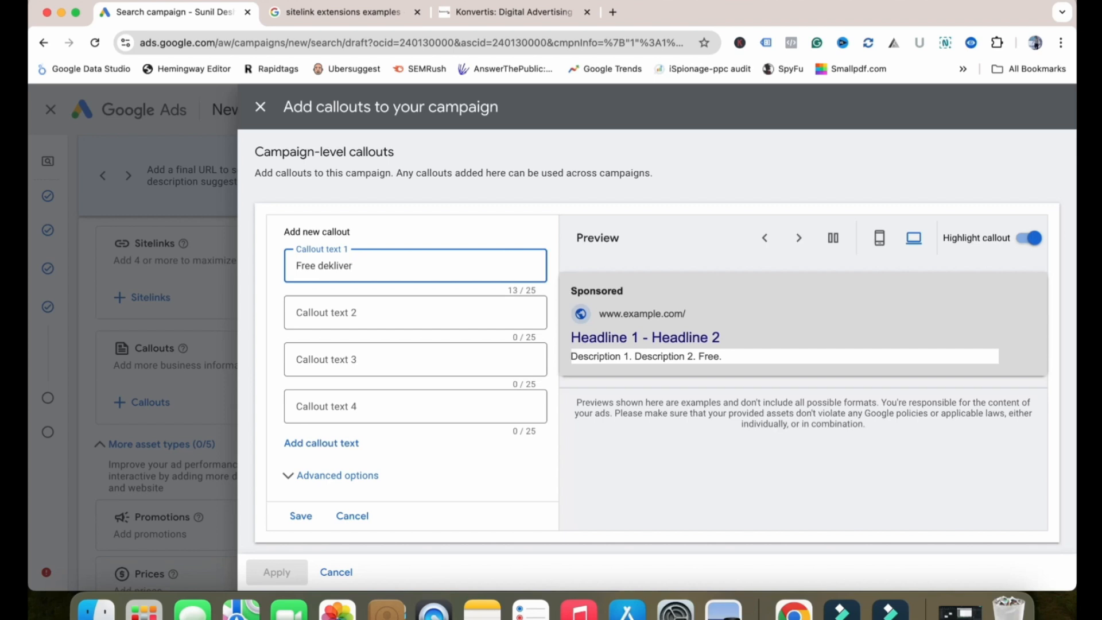
key(BackSpace)
key(BackSpace)
key(BackSpace)
key(BackSpace)
key(BackSpace)
key(BackSpace)
text(liv)
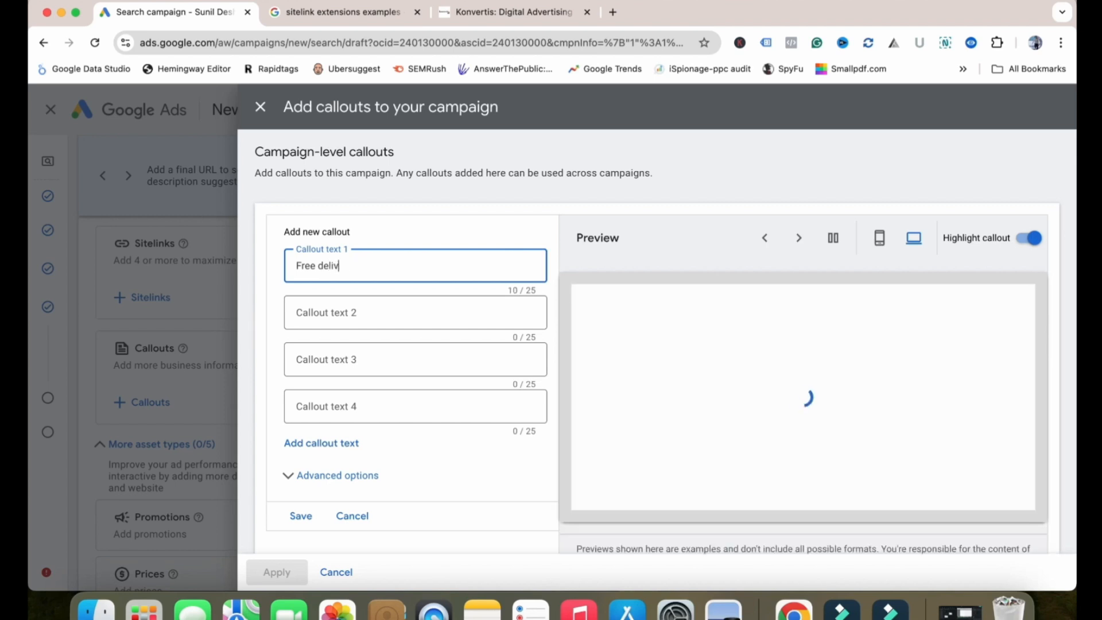
text(ery)
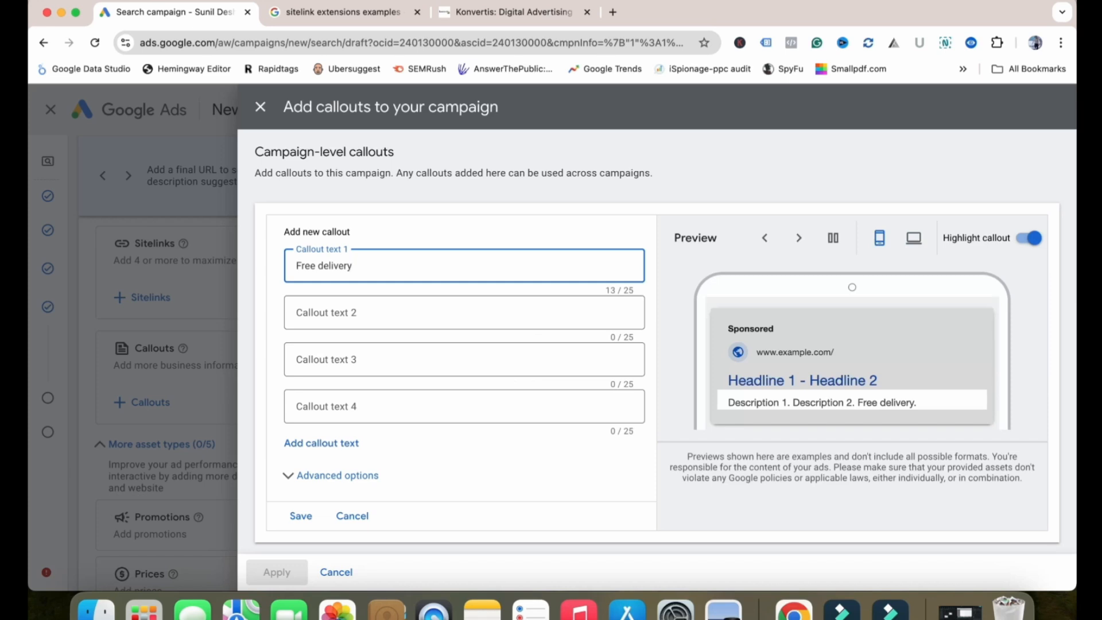
- Enter "24/7 Support" as callout text 2, discard the new callouts and leave the campaign's callout settings
click(298, 313)
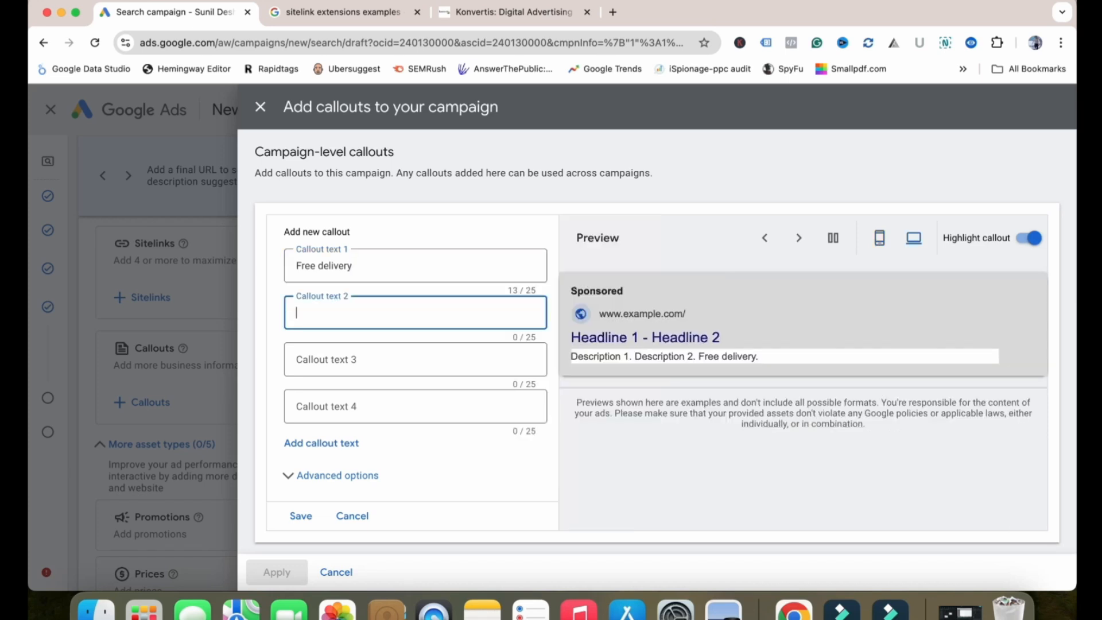
text(24/)
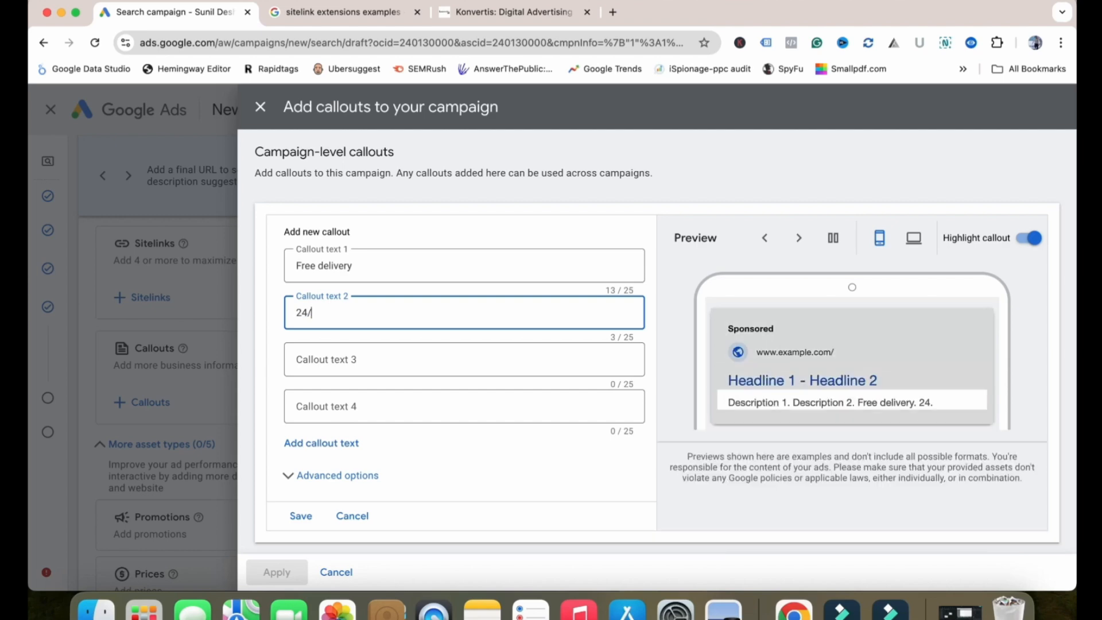
text(7 Support)
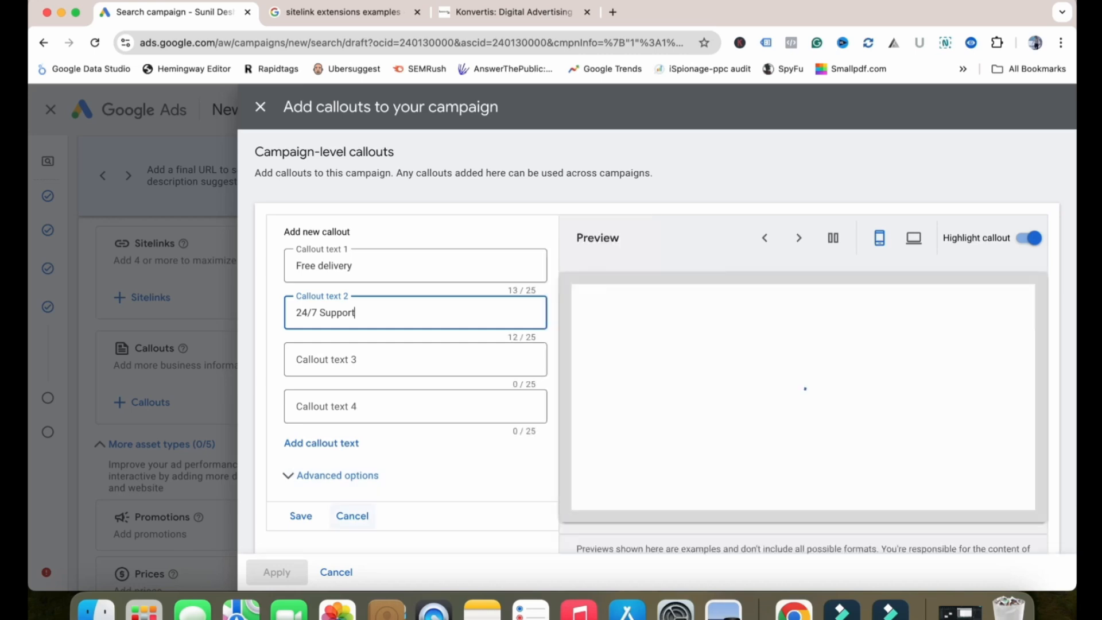
click(352, 516)
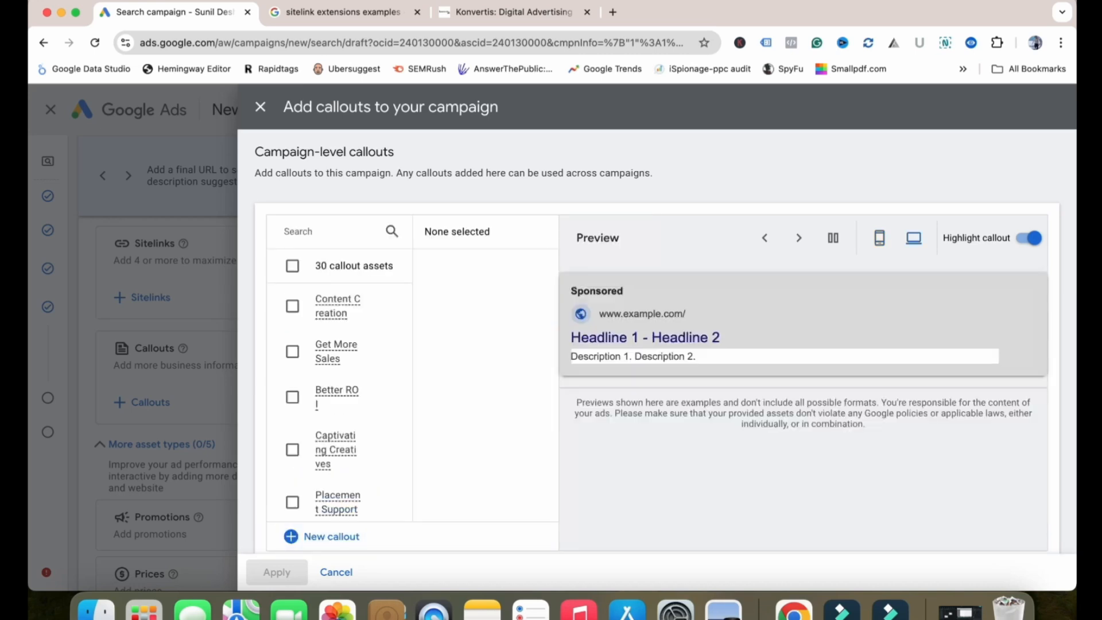
click(260, 107)
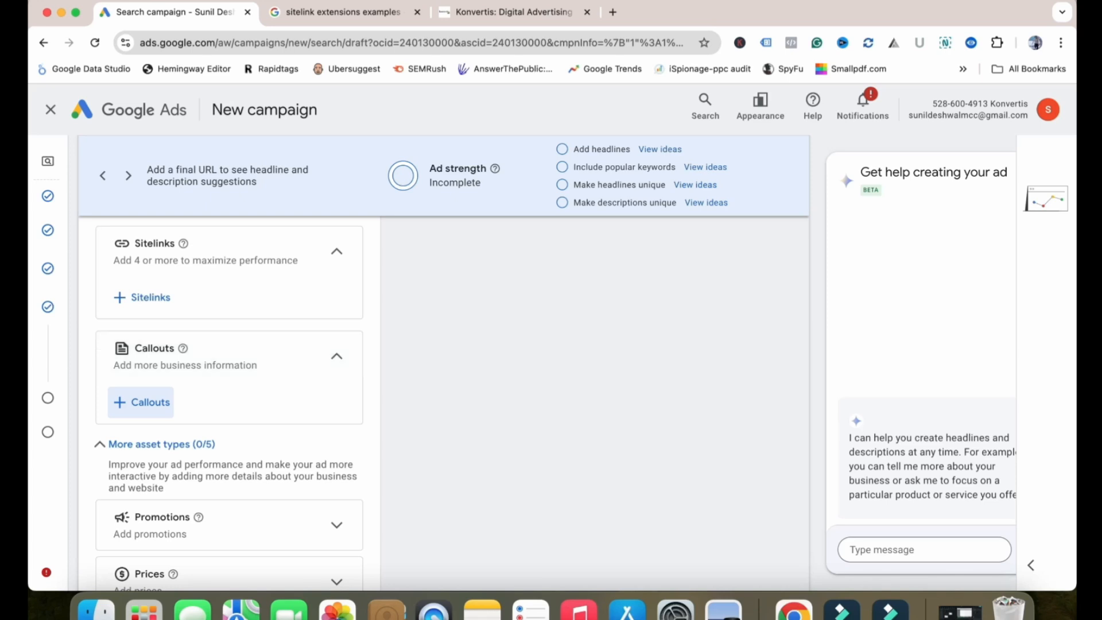
- Open the campaign's promotions among the additional asset types and start a new campaign-level promotion
scroll(230, 356, down, 3)
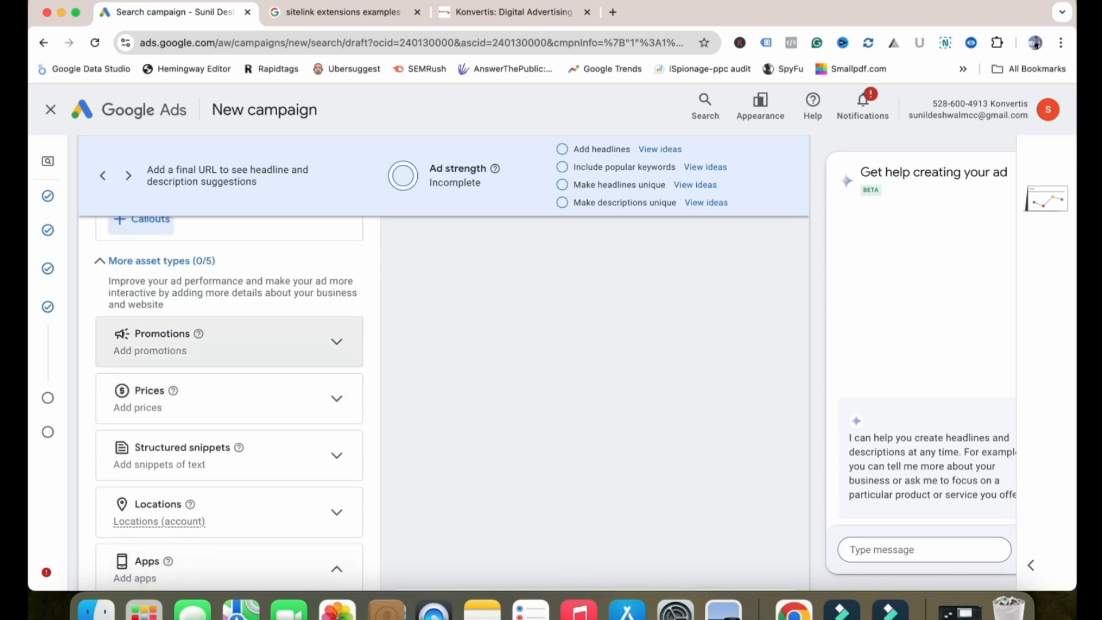
click(230, 342)
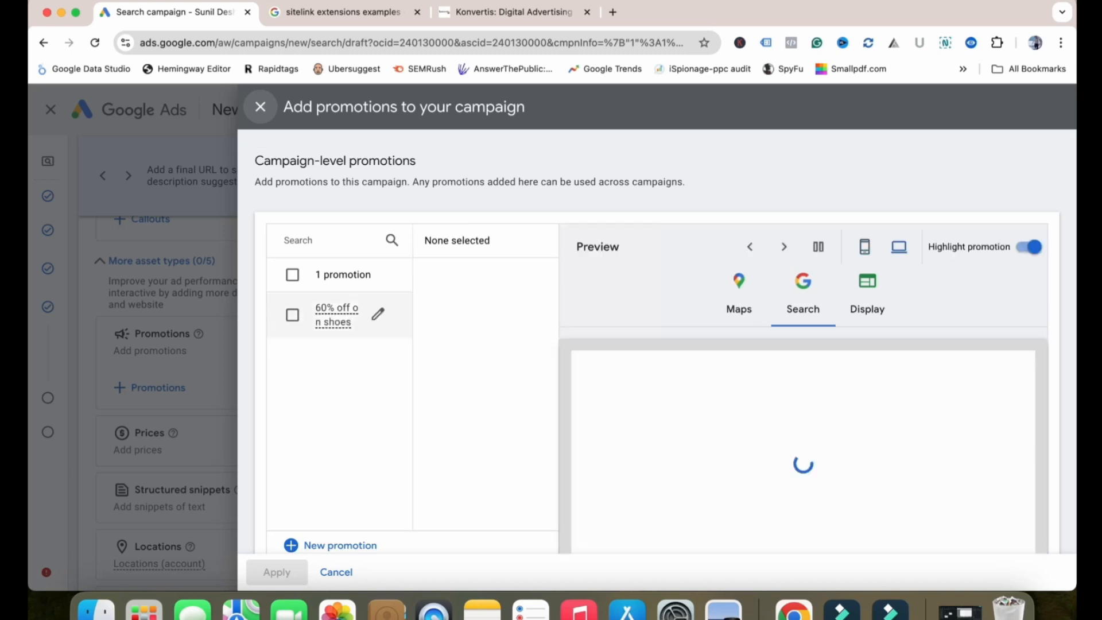
scroll(340, 517, down, 1)
click(340, 517)
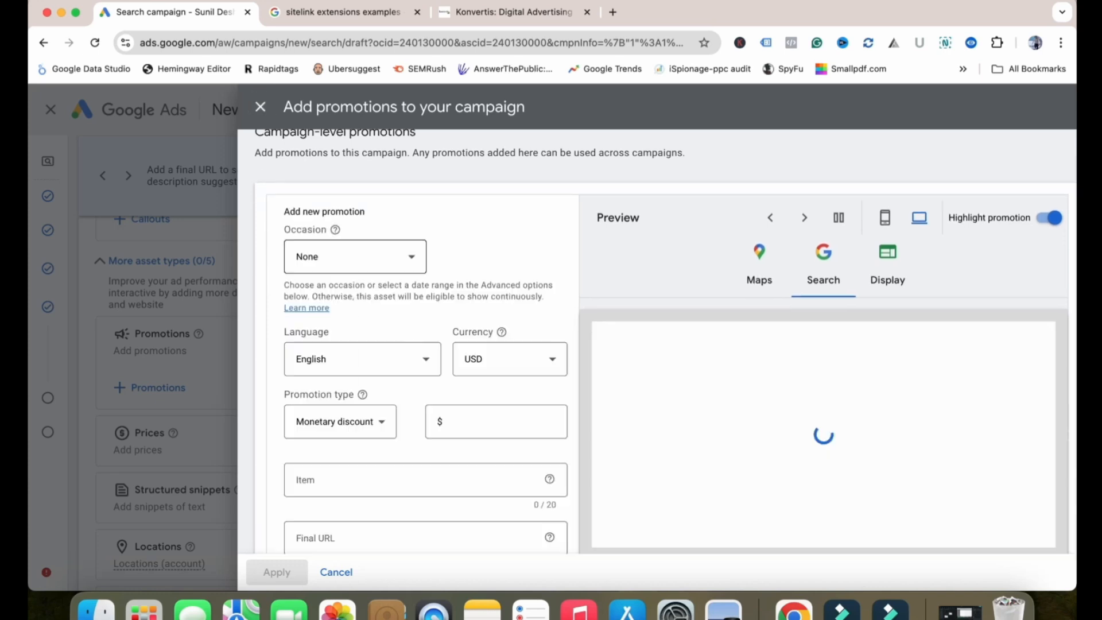
- Browse the available promotion occasions and set the new promotion's occasion to Black Friday
click(355, 256)
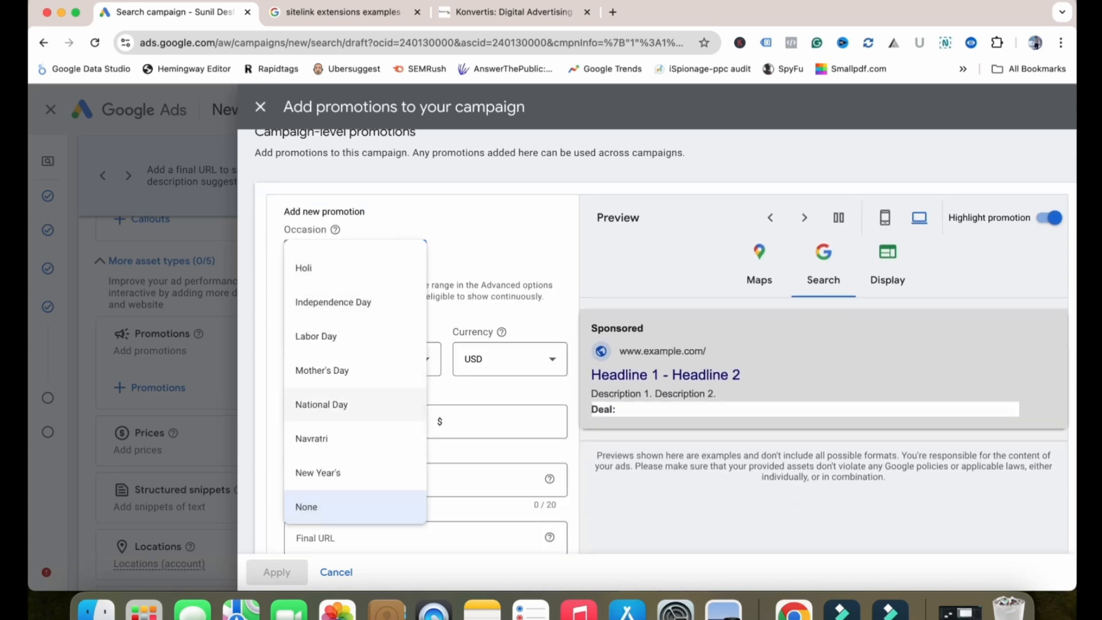
scroll(356, 380, down, 7)
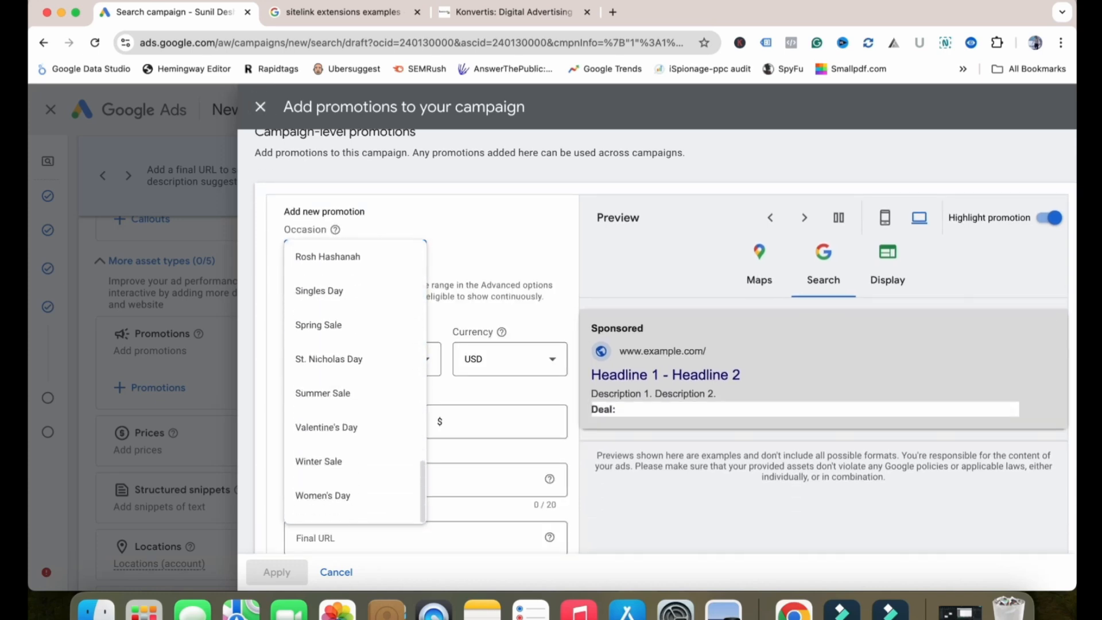
scroll(355, 400, up, 15)
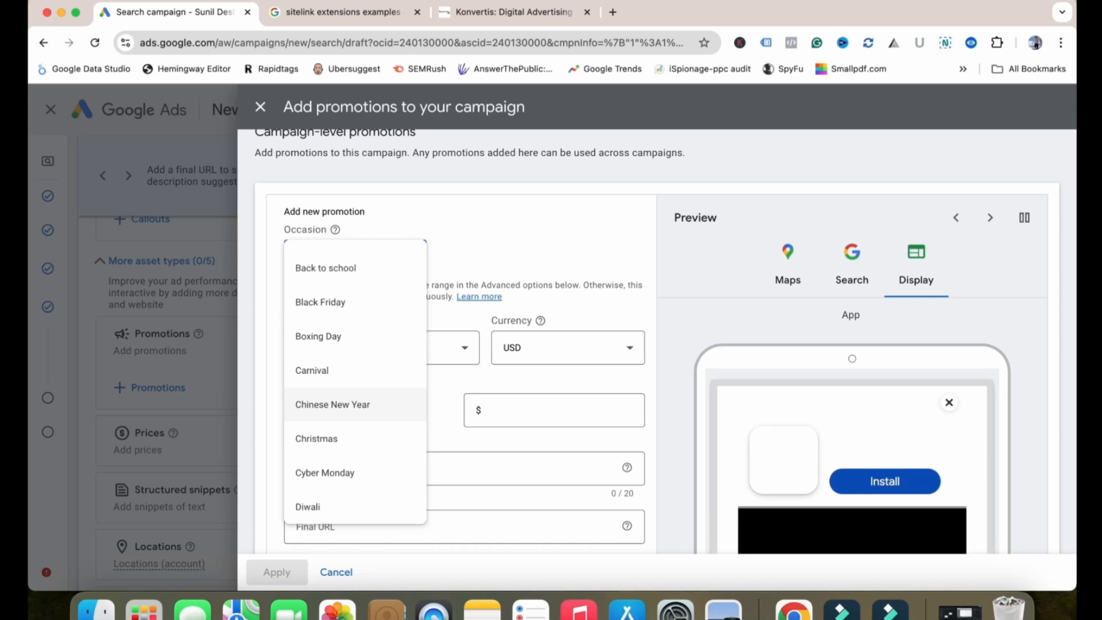
scroll(355, 404, down, 1)
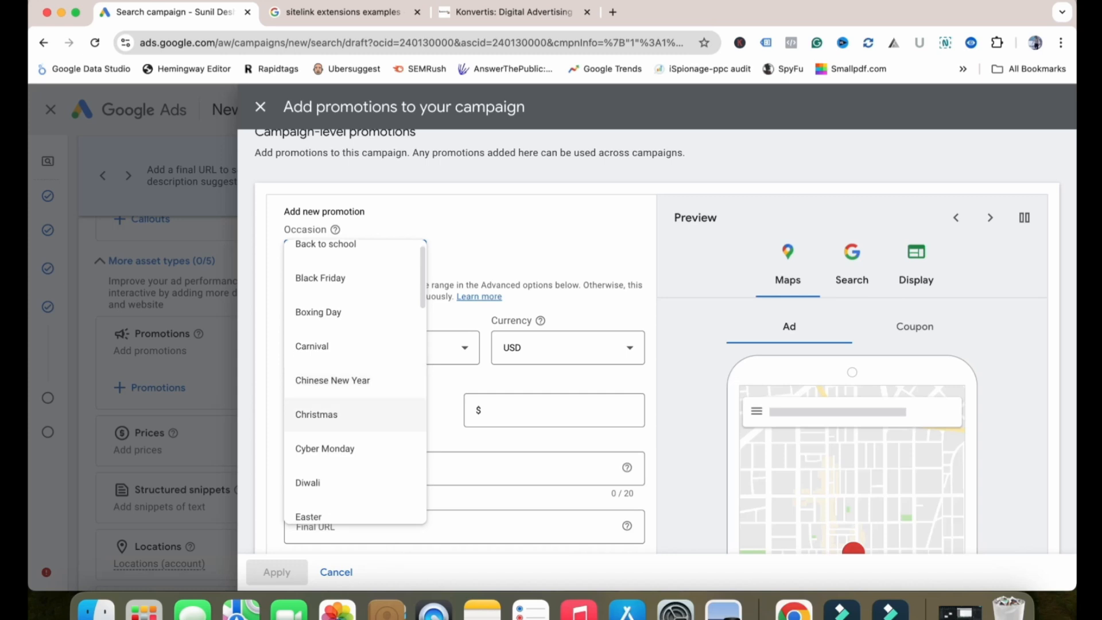
click(322, 290)
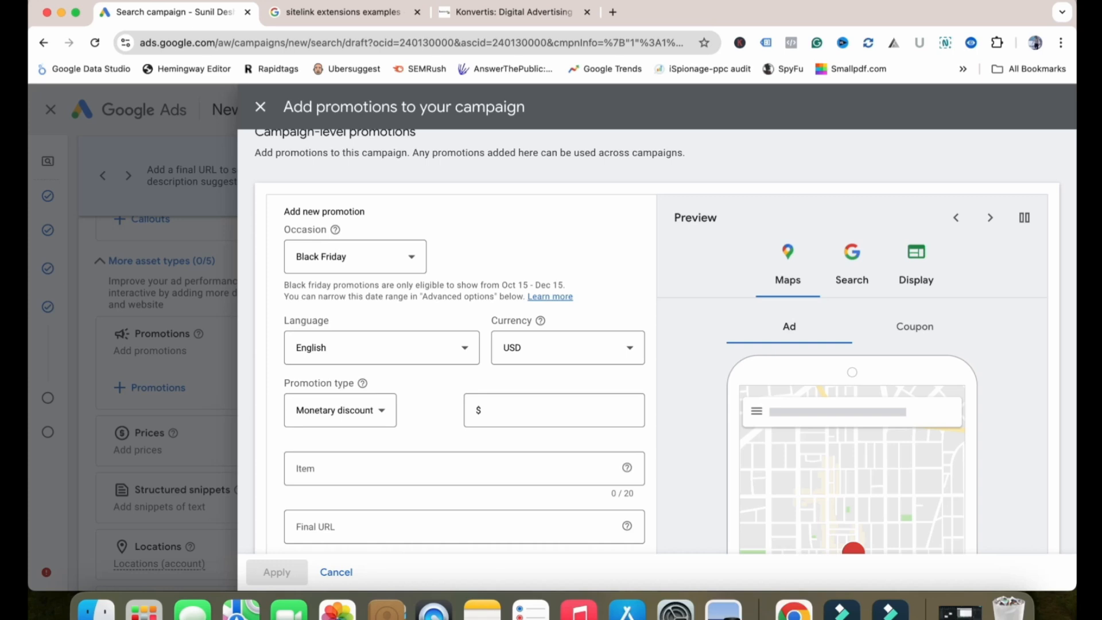
- Set the promotion's currency to INR
scroll(658, 341, down, 3)
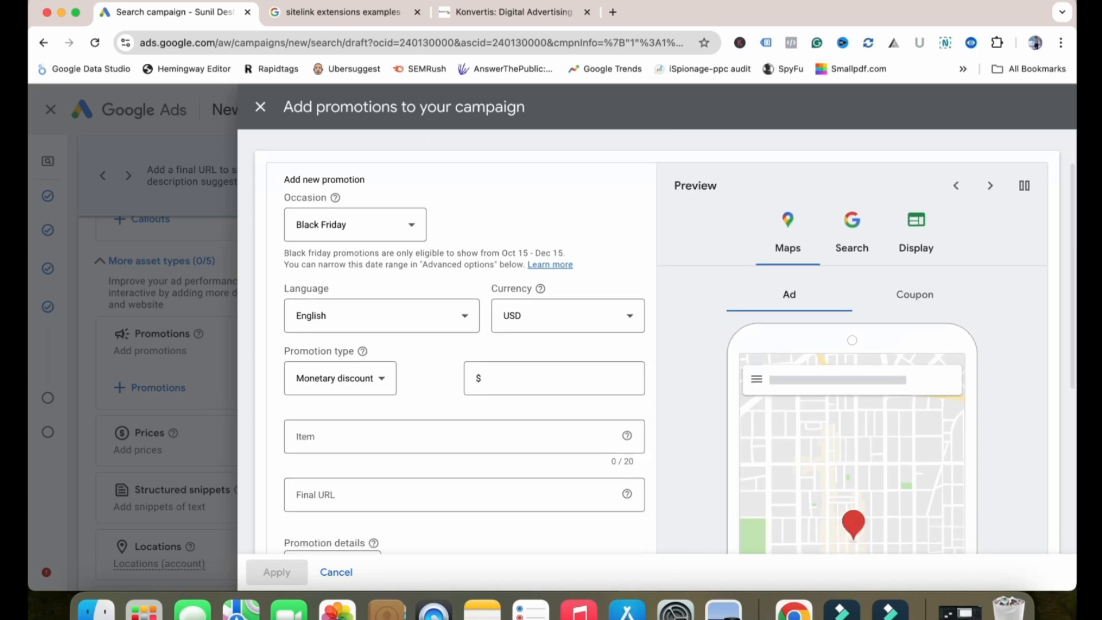
click(568, 268)
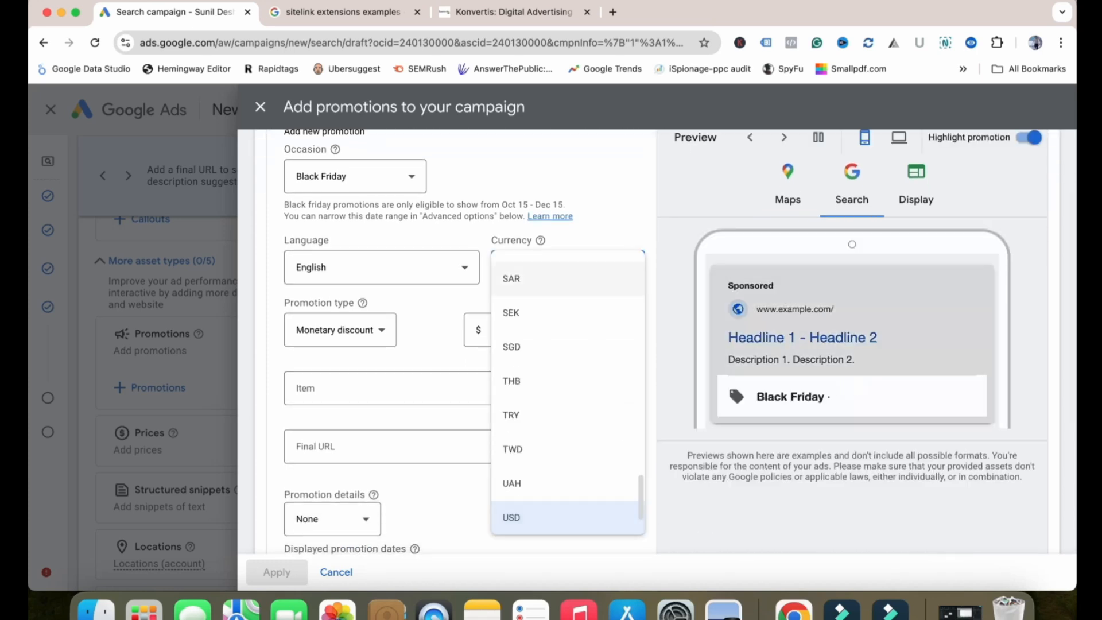
scroll(568, 396, up, 8)
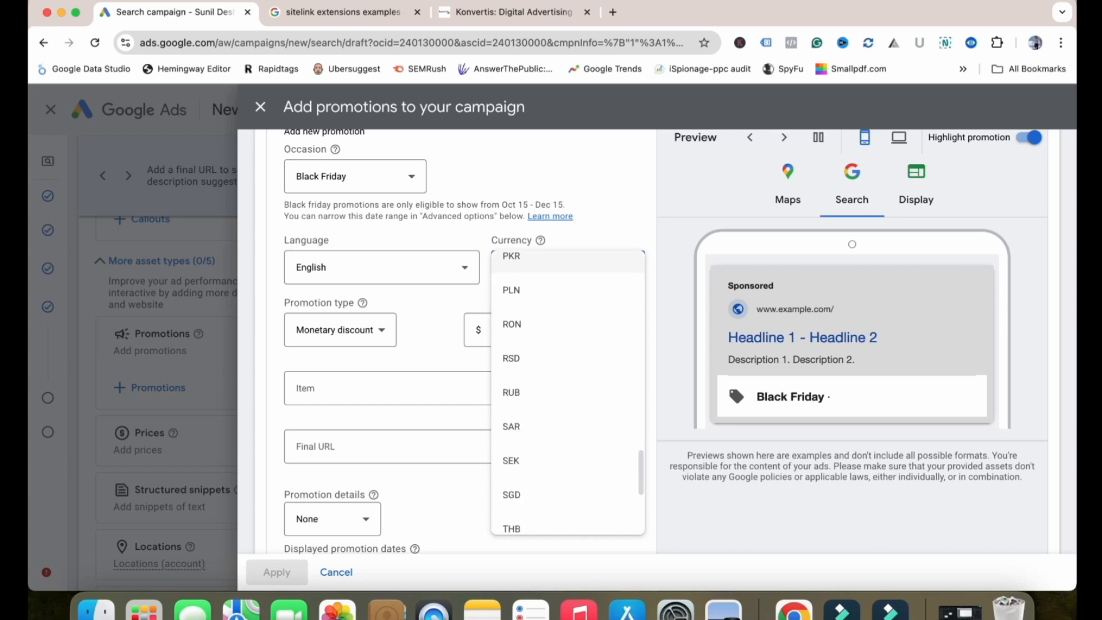
scroll(510, 402, up, 4)
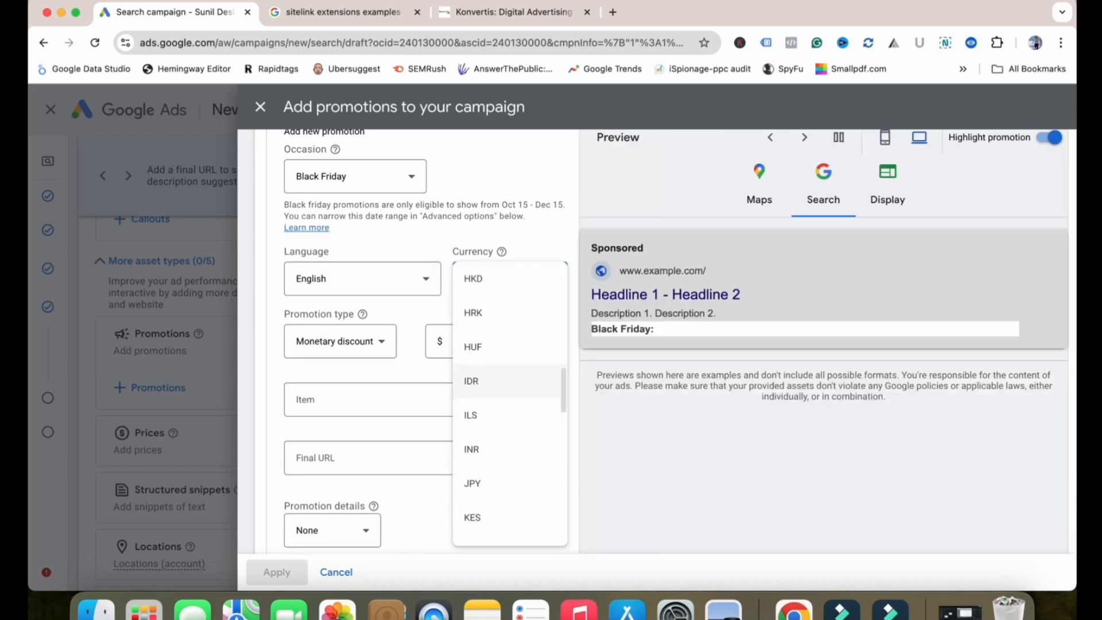
click(493, 410)
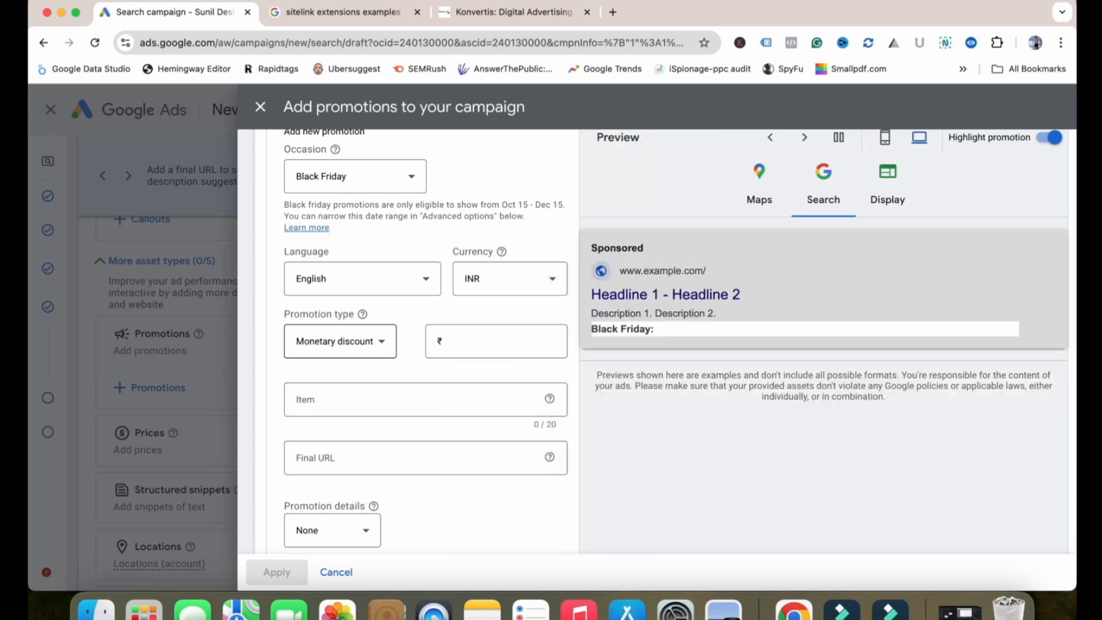
- Check the available promotion types, keep Monetary discount and enter a discount amount of ₹500
click(340, 341)
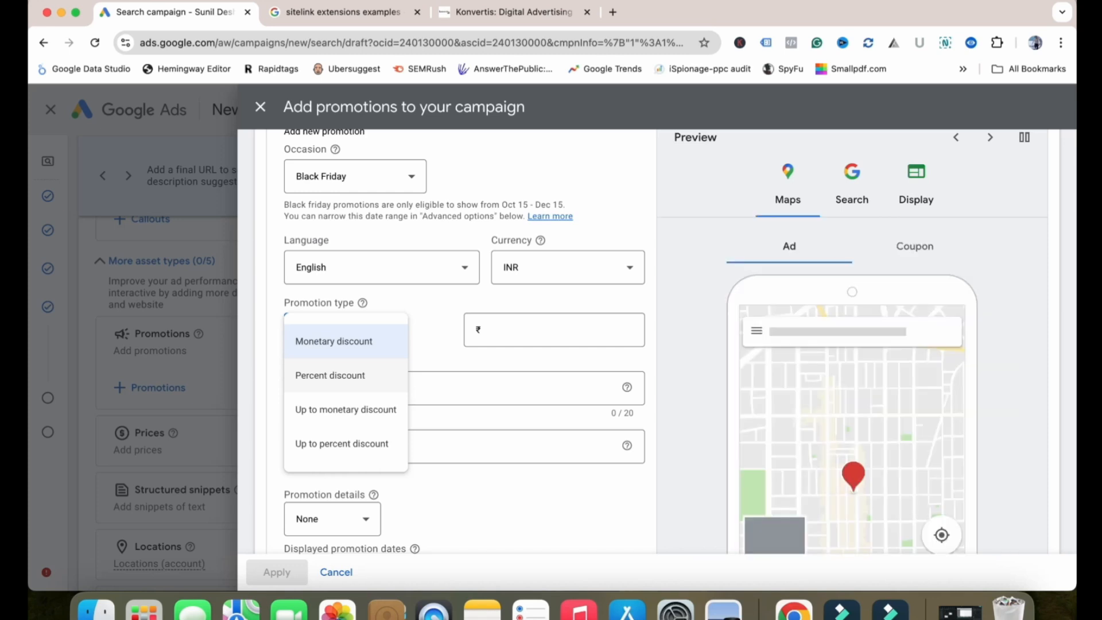
click(534, 330)
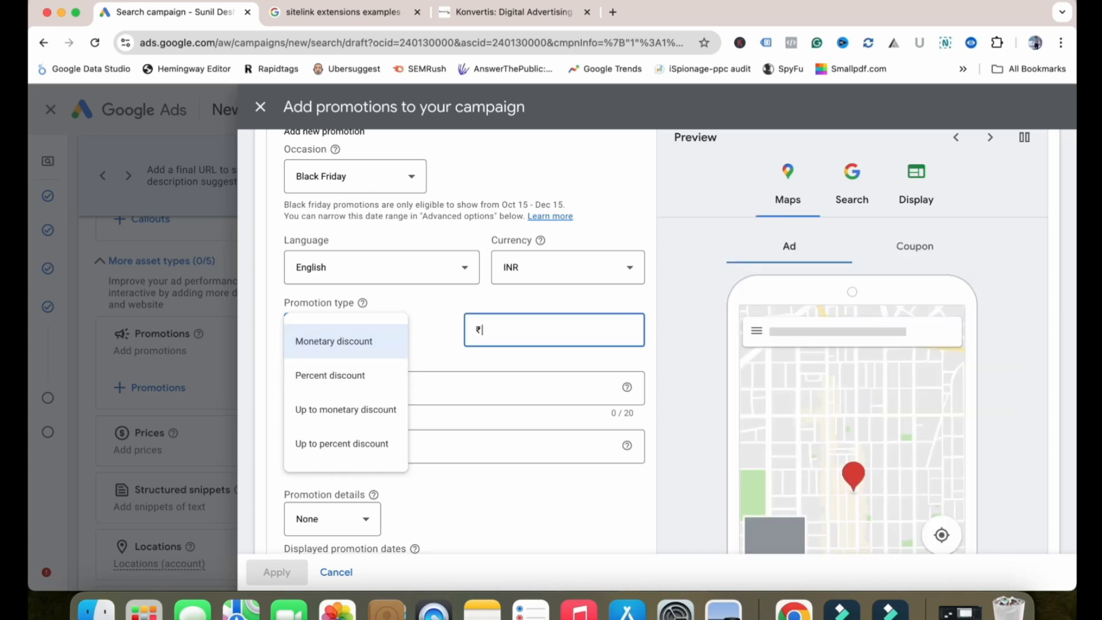
text(500)
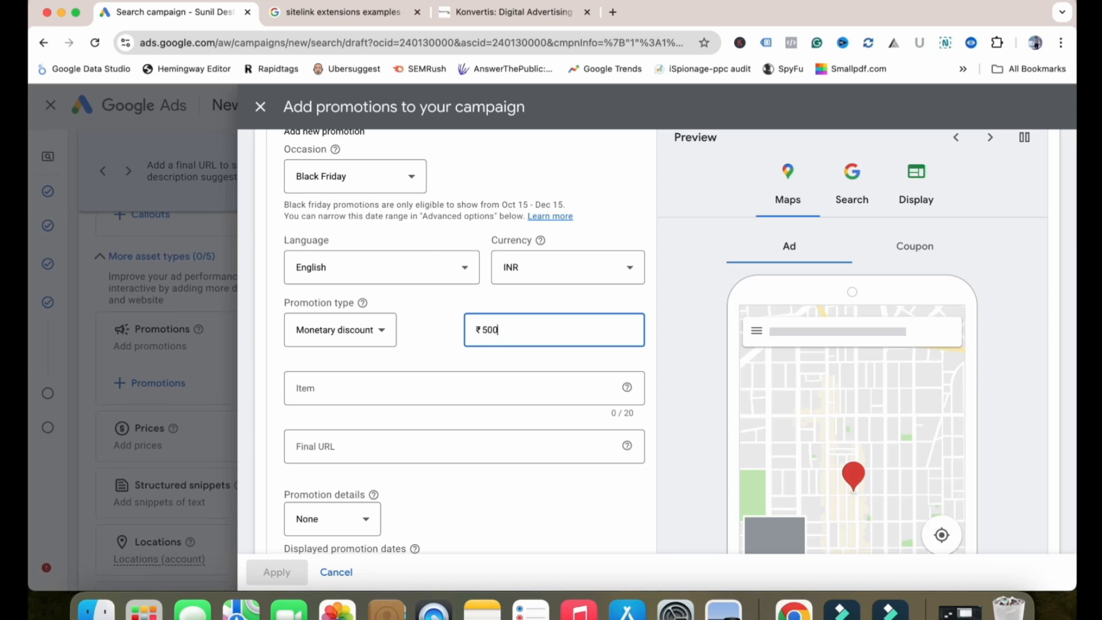
- Switch the promotion type to Up to monetary discount and return it to Monetary discount
click(341, 331)
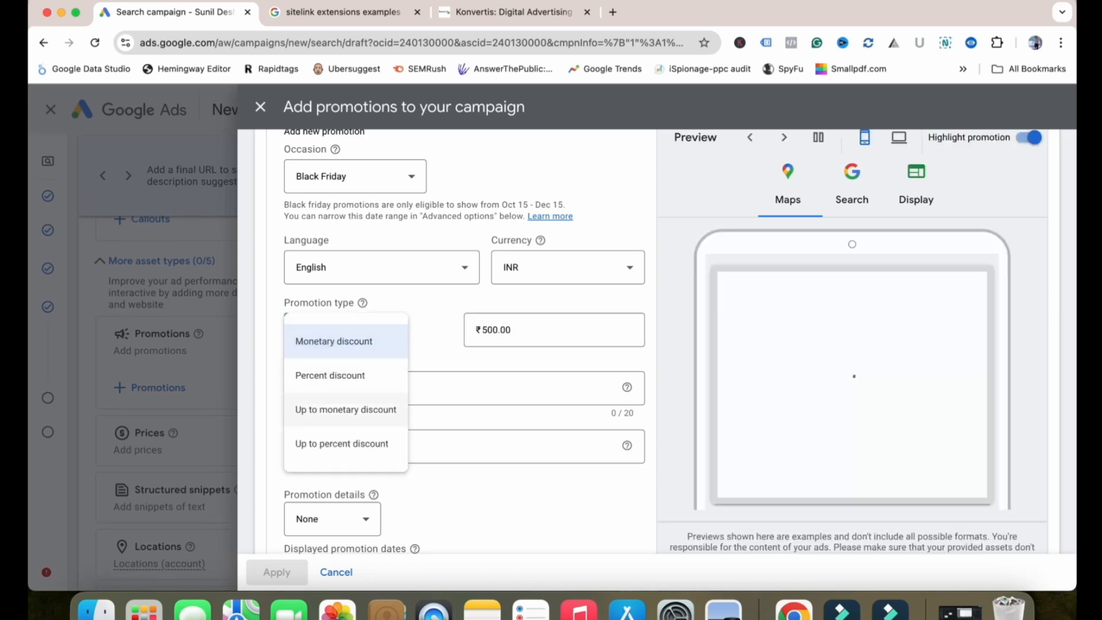
click(346, 409)
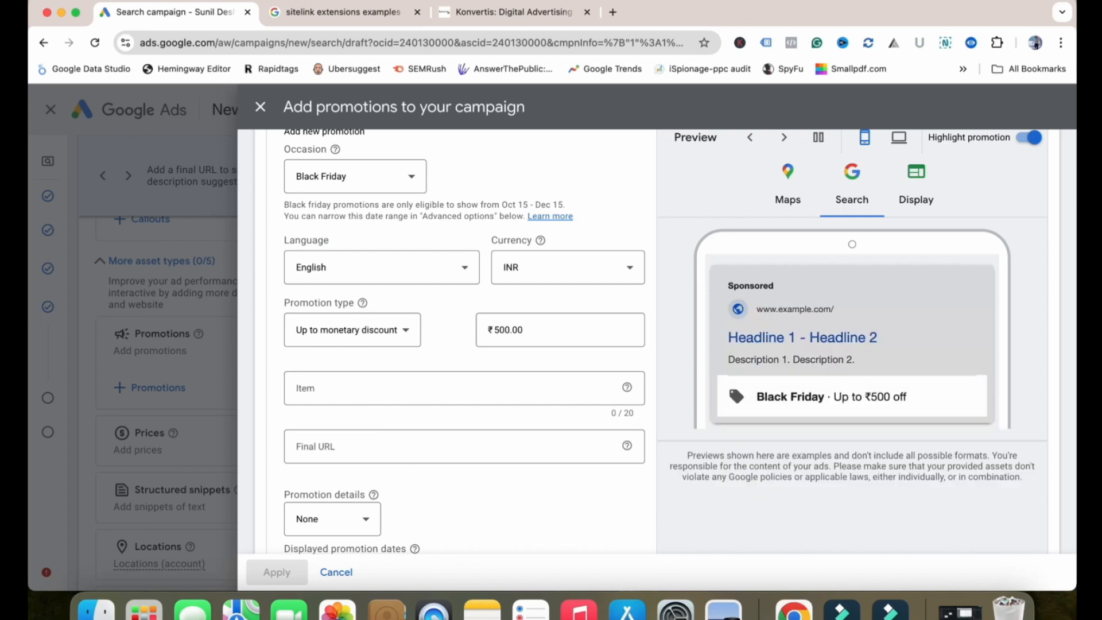
click(353, 329)
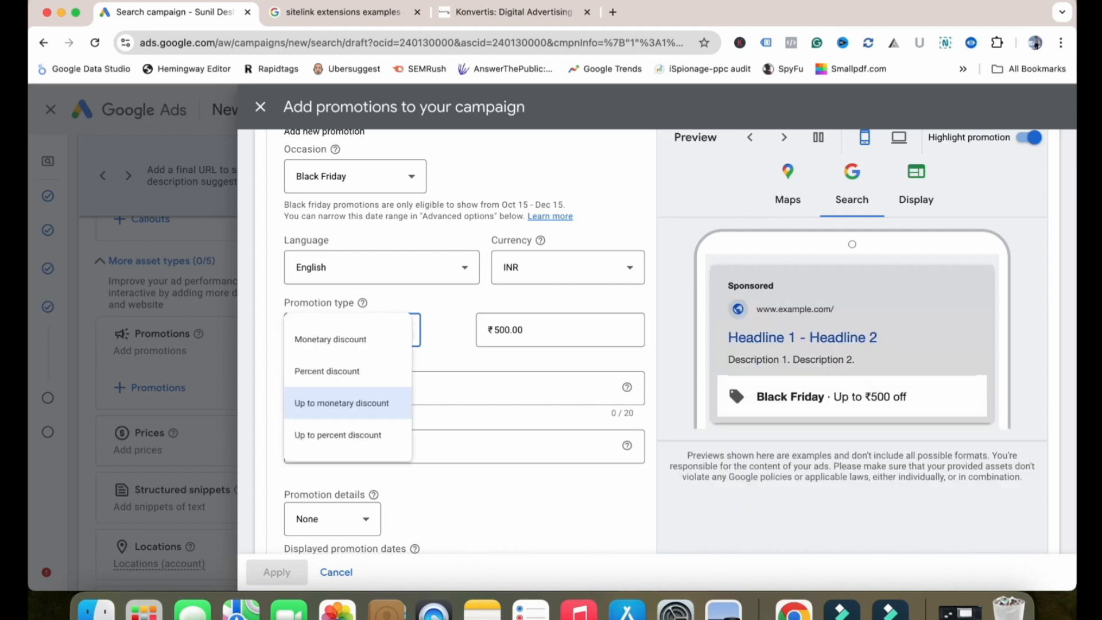
click(344, 335)
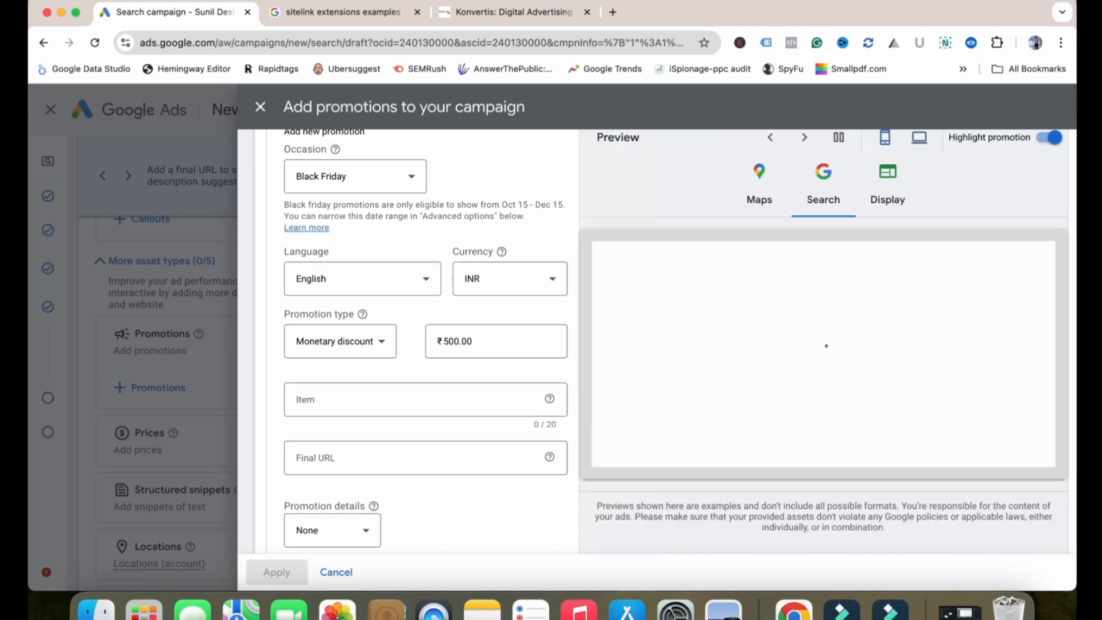
- Set the promotion type to Percent discount with a value of 20%
click(345, 340)
click(330, 386)
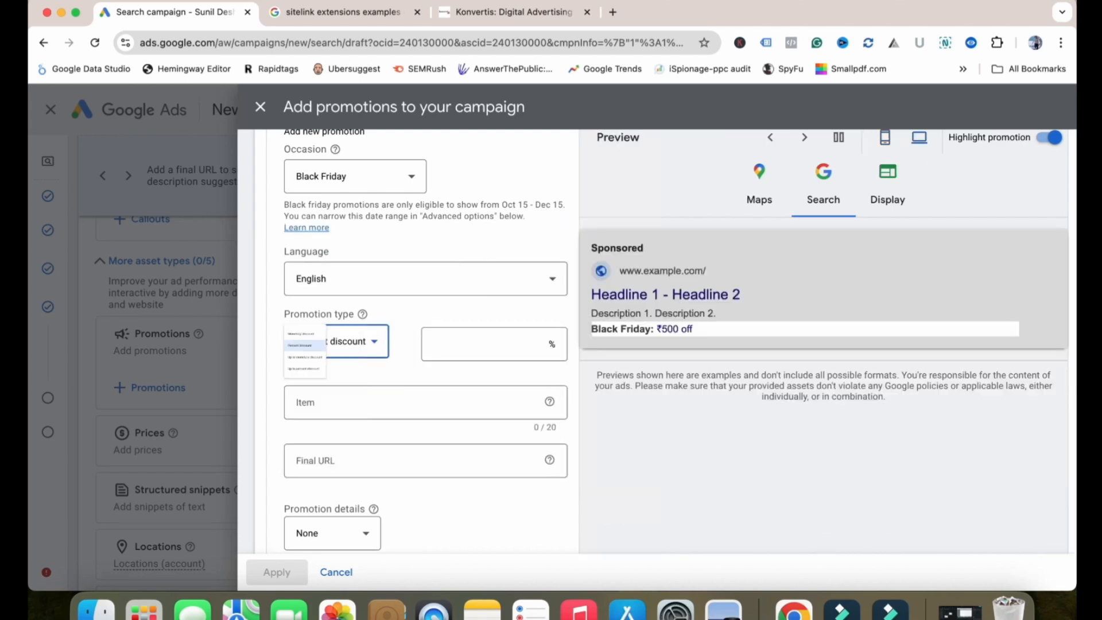
text(20)
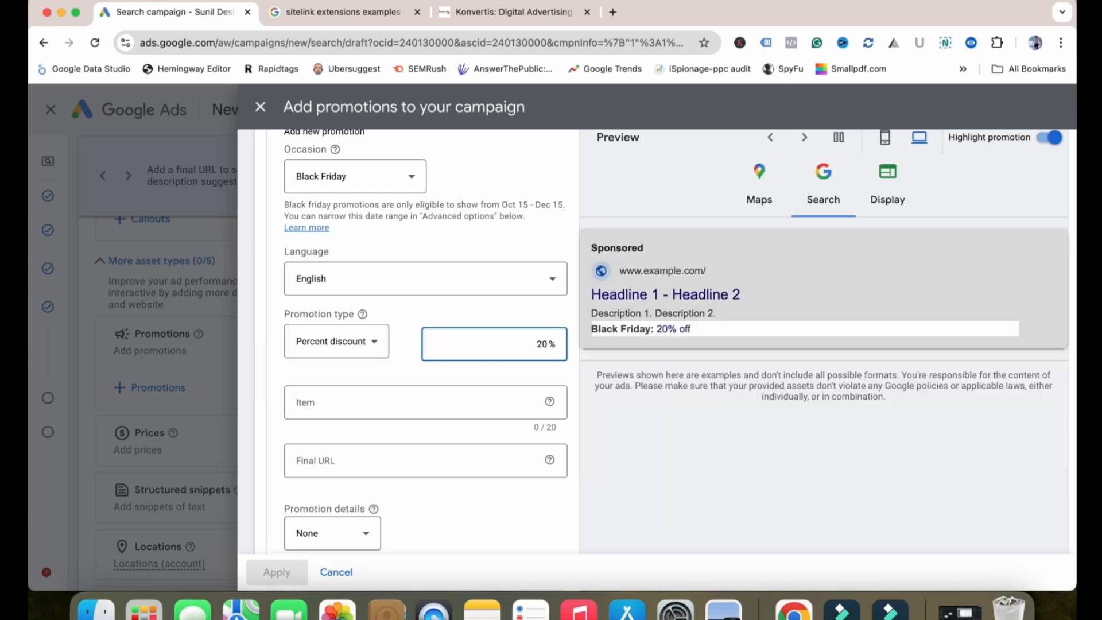
- Change the promotion type to Up to percent discount and recheck the list of promotion types
click(337, 341)
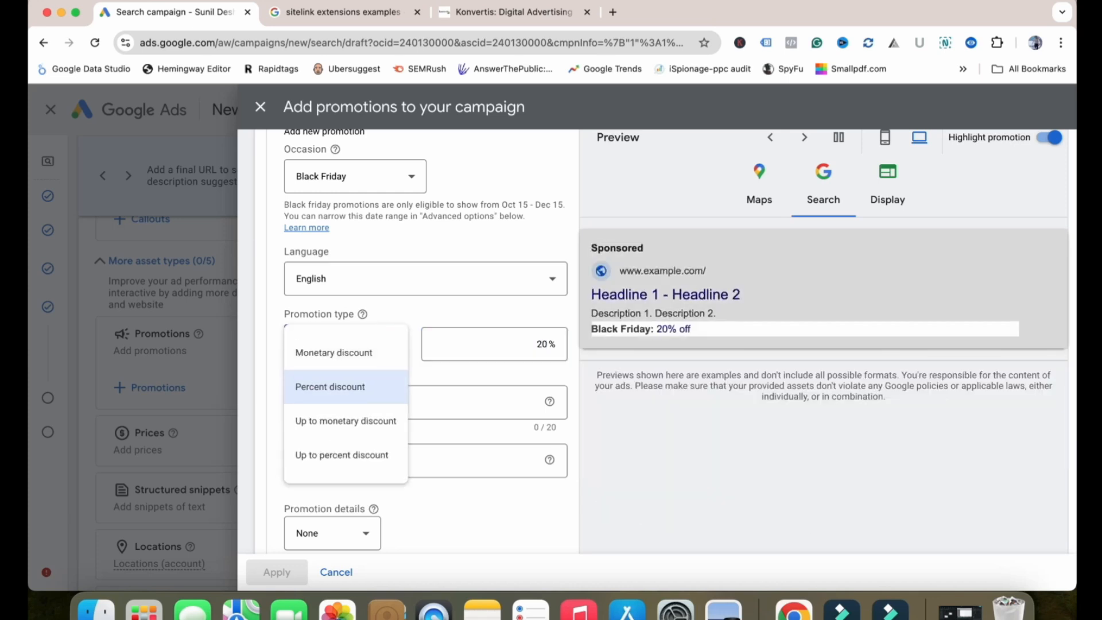
click(367, 456)
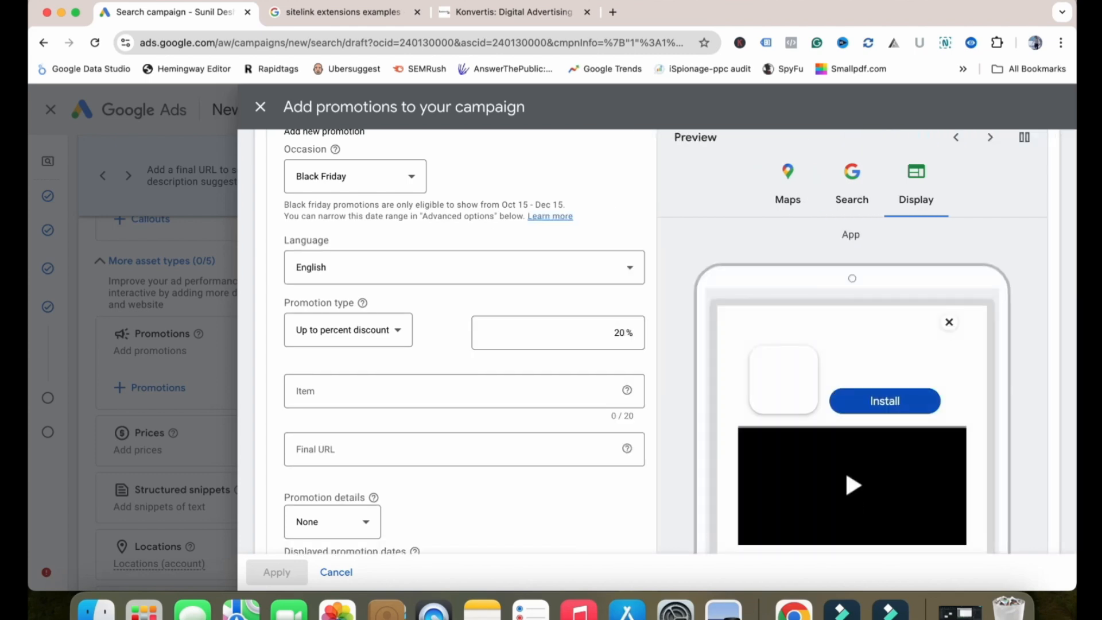
scroll(464, 367, down, 1)
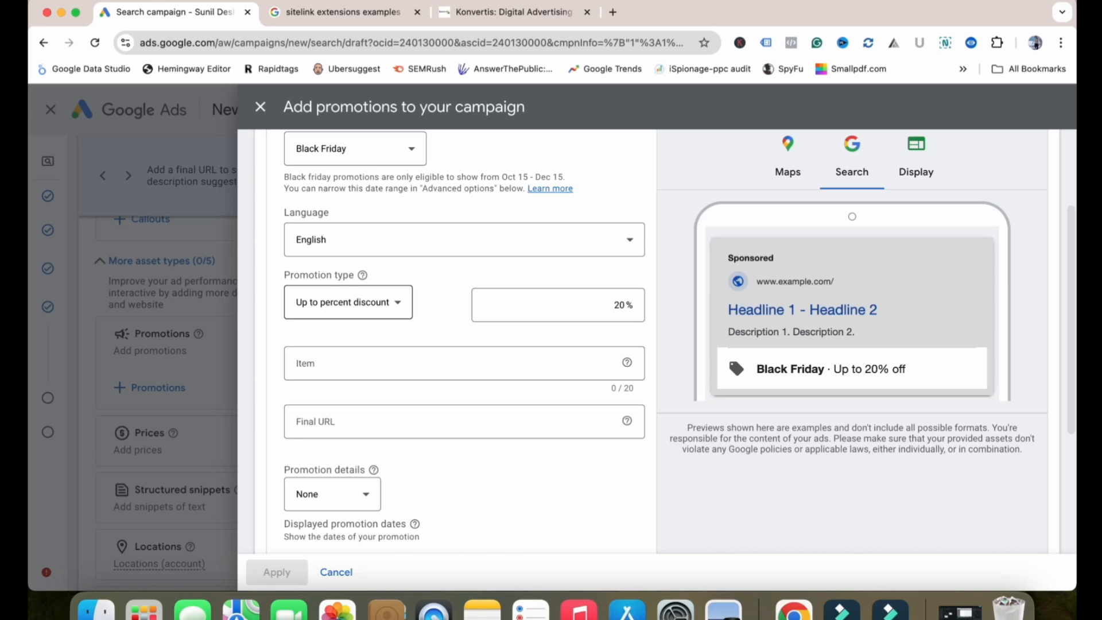
click(348, 302)
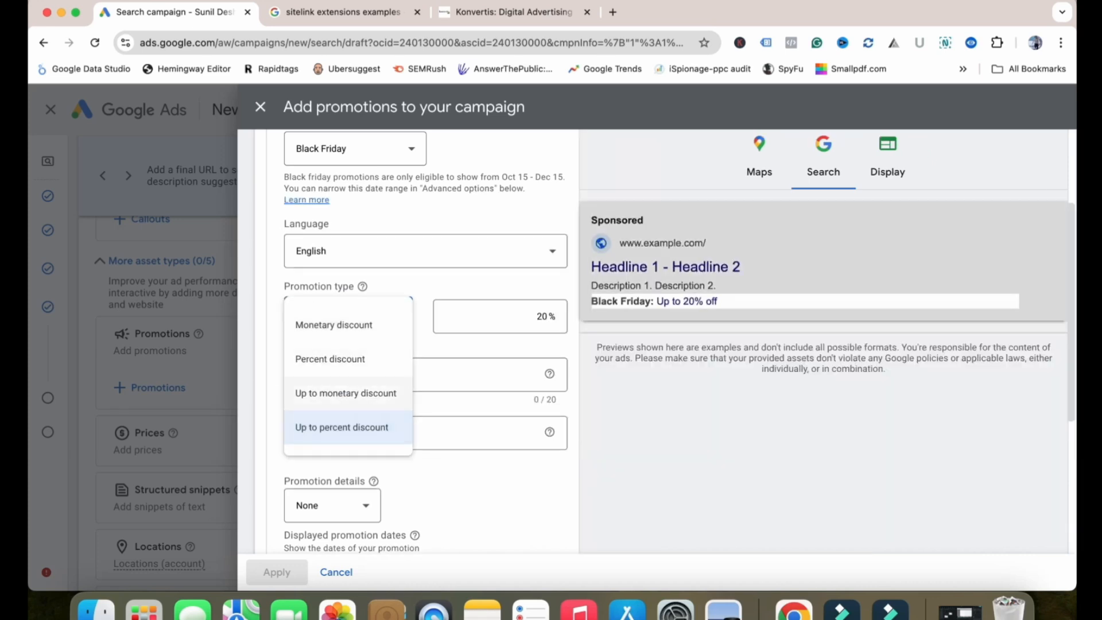
click(425, 283)
scroll(425, 282, down, 1)
scroll(424, 283, up, 2)
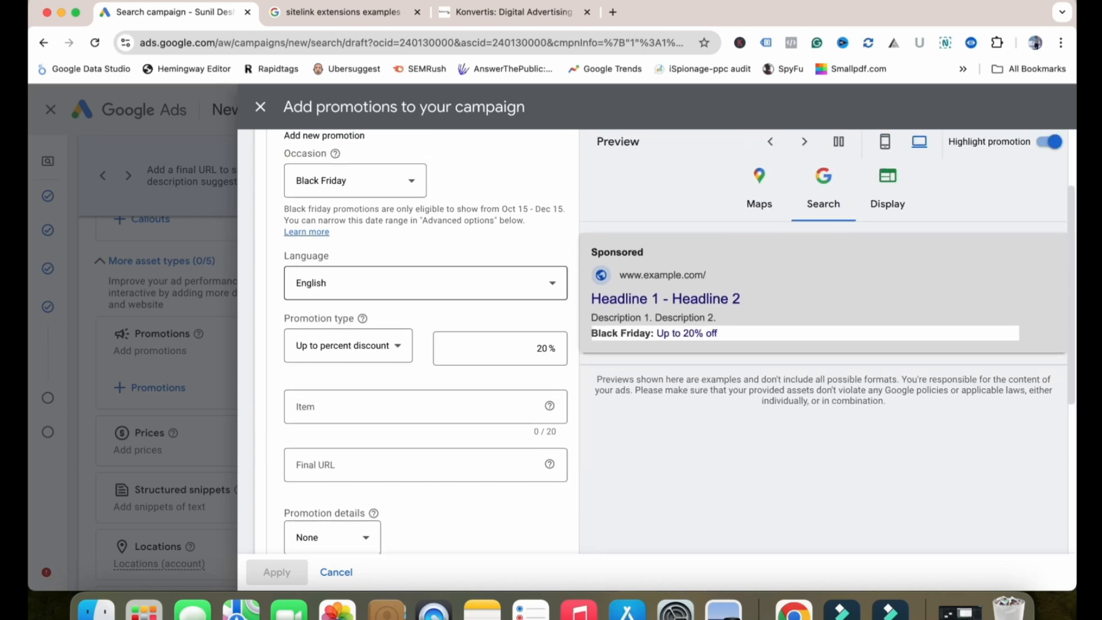
- Look through the list of occasions again and set the promotion's occasion to None
click(355, 180)
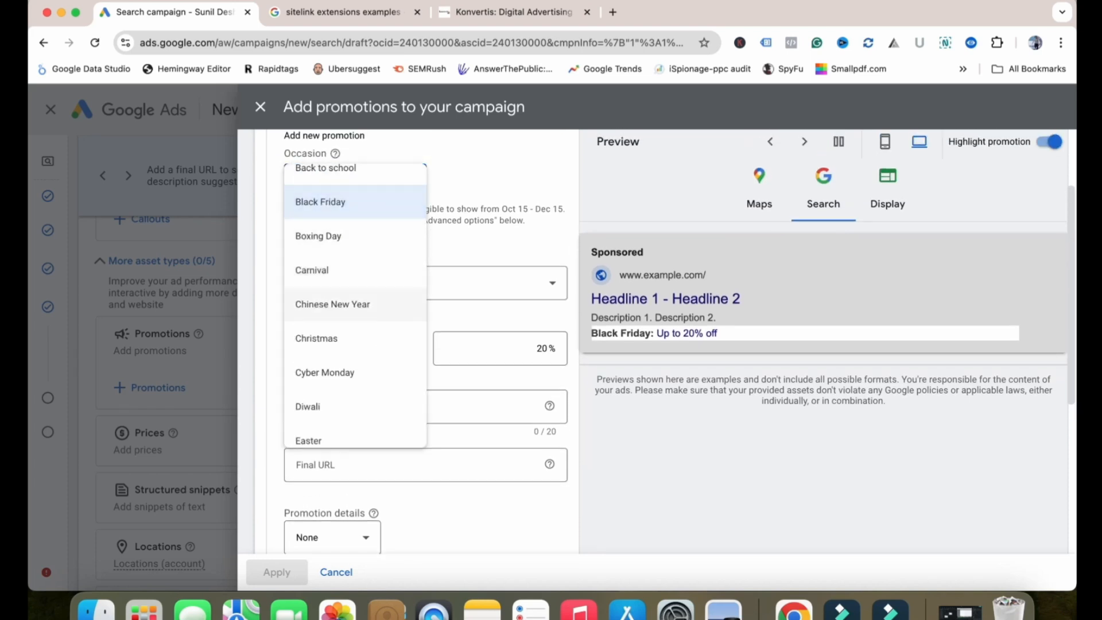
scroll(355, 305, down, 10)
scroll(354, 377, up, 2)
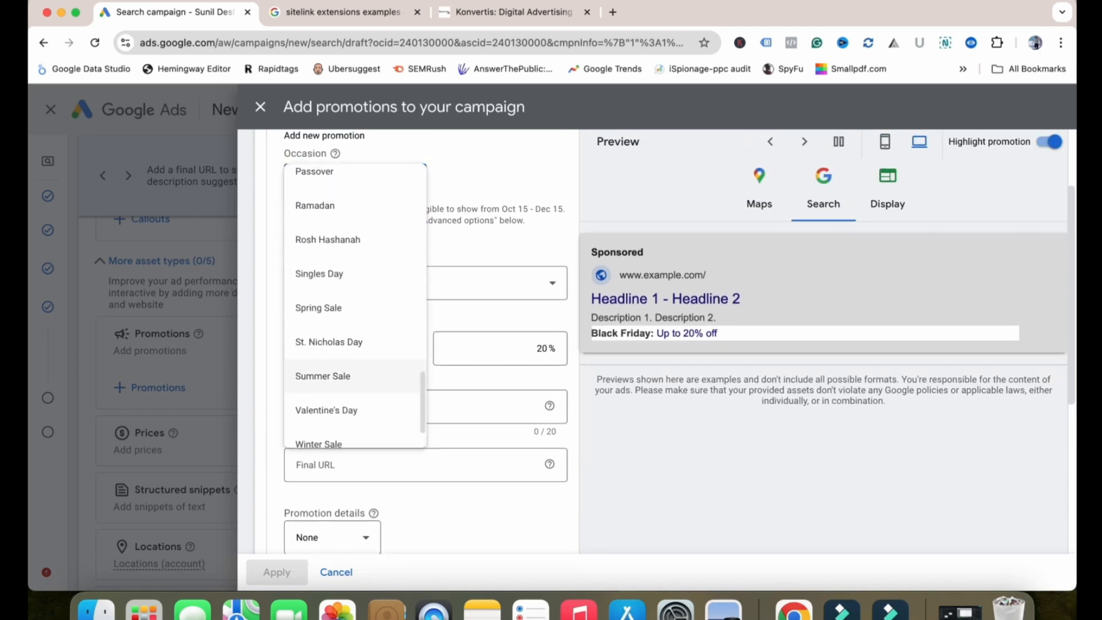
scroll(355, 312, up, 5)
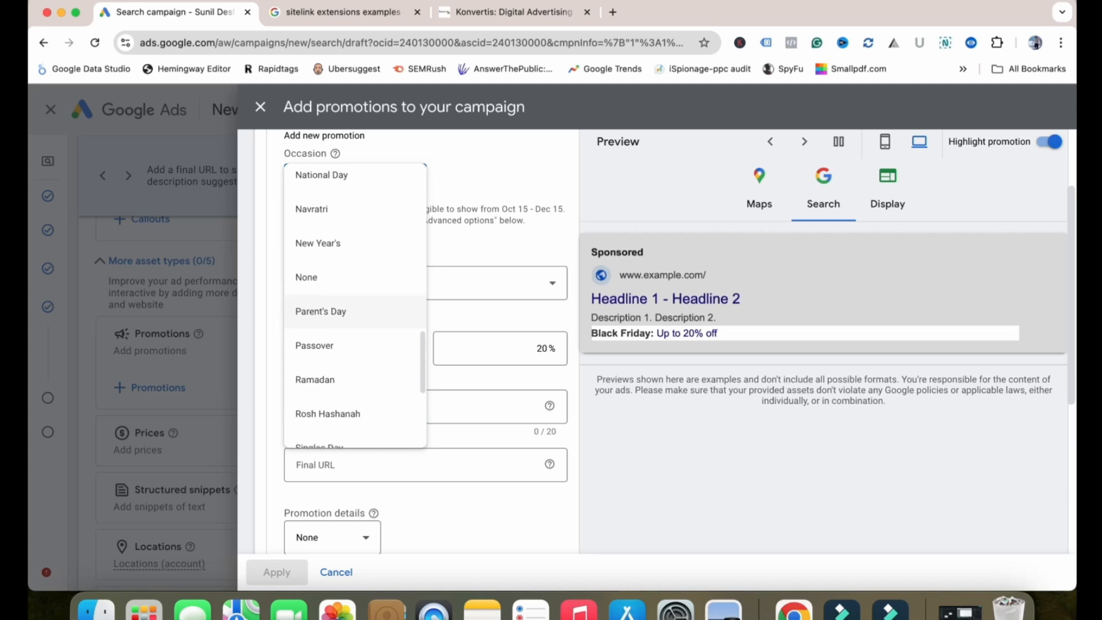
scroll(345, 310, up, 1)
click(344, 308)
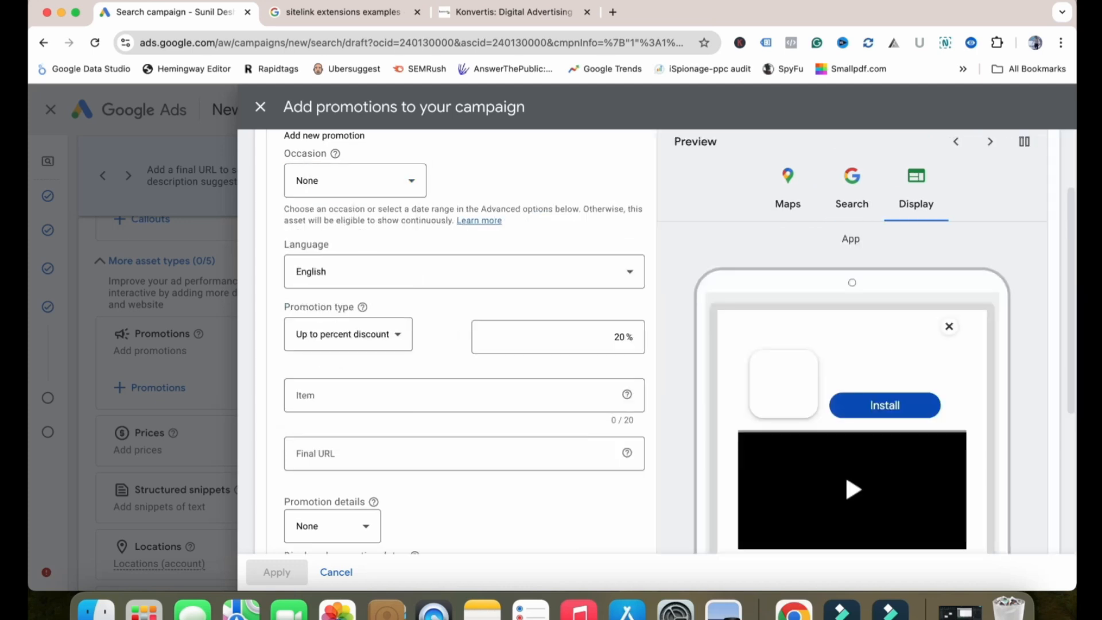
- Enter "Phone cover" as the promotion's item
scroll(574, 344, down, 2)
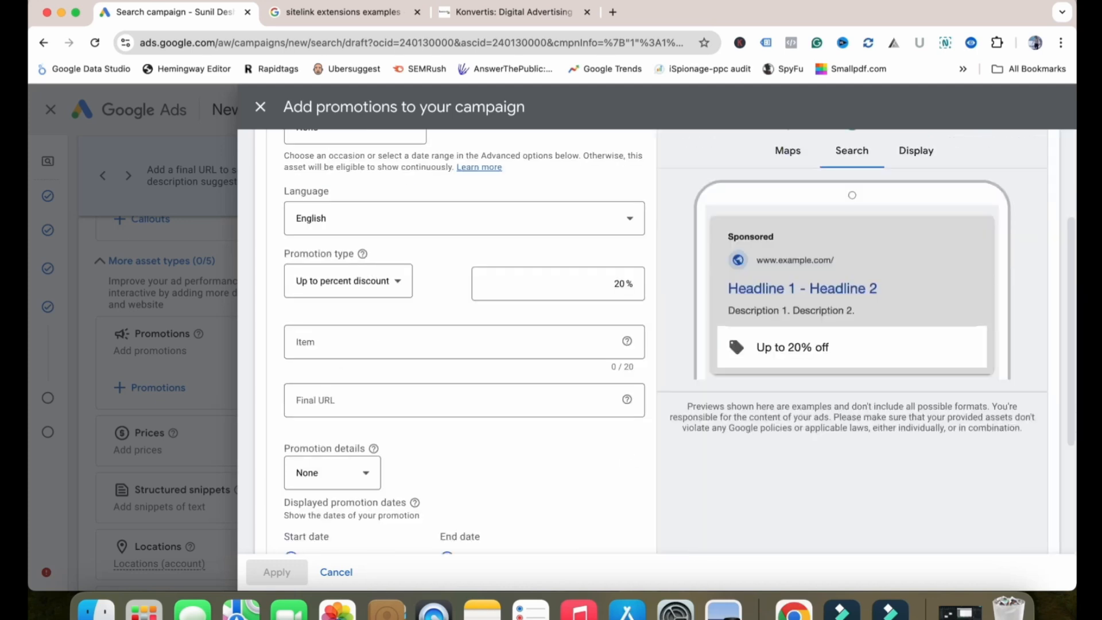
click(419, 342)
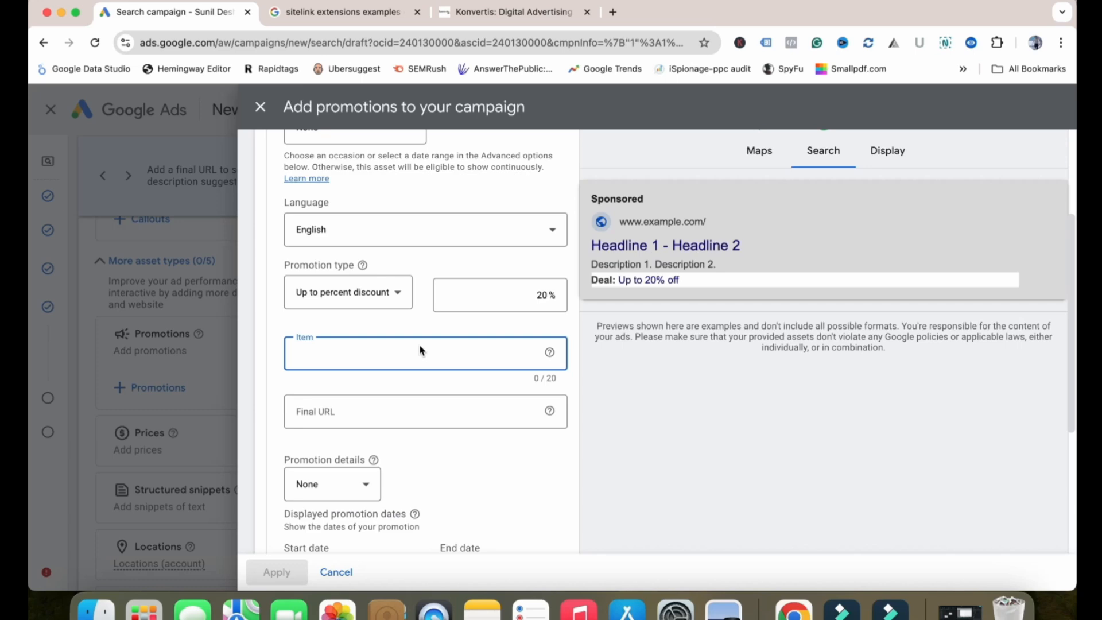
text(Phone cover)
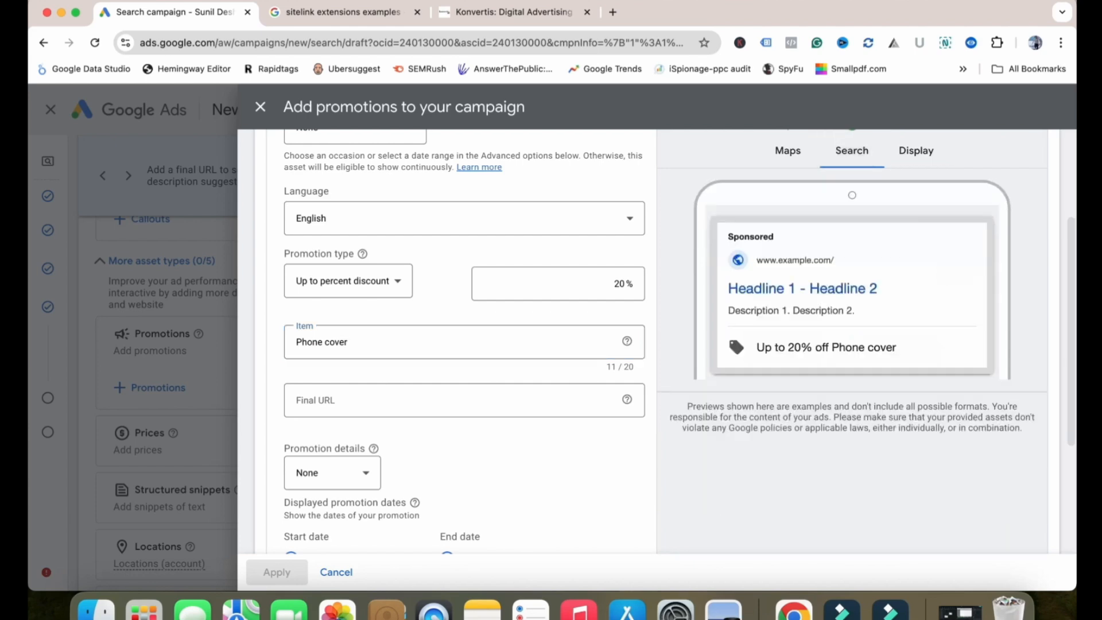
scroll(679, 341, down, 1)
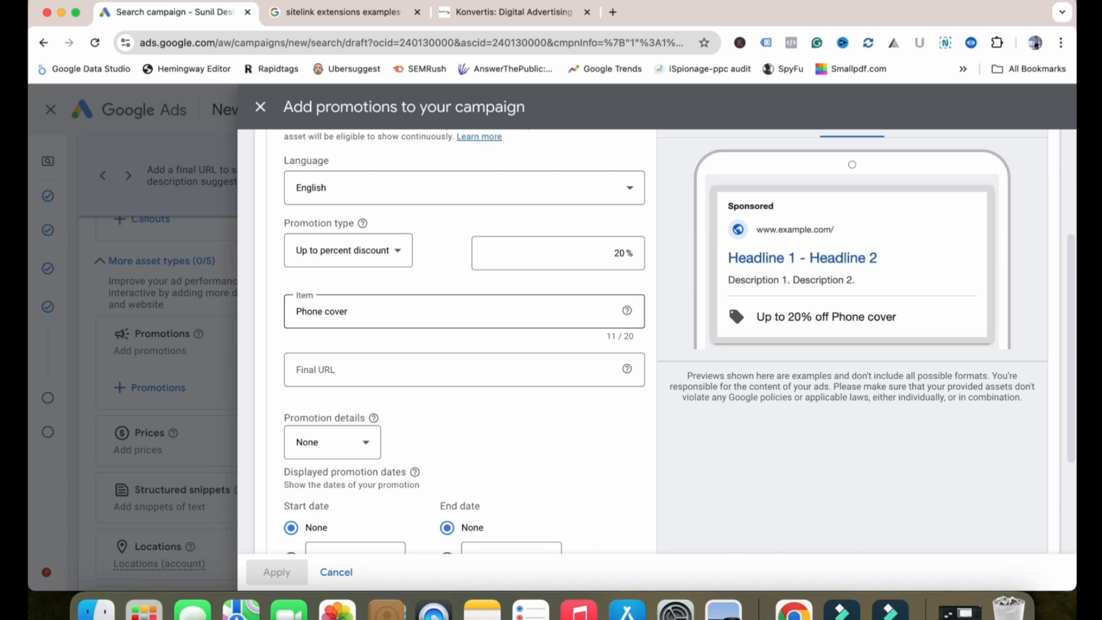
- Copy the Konvertis homepage address from its browser tab and enter it as the promotion's final URL
scroll(459, 342, down, 1)
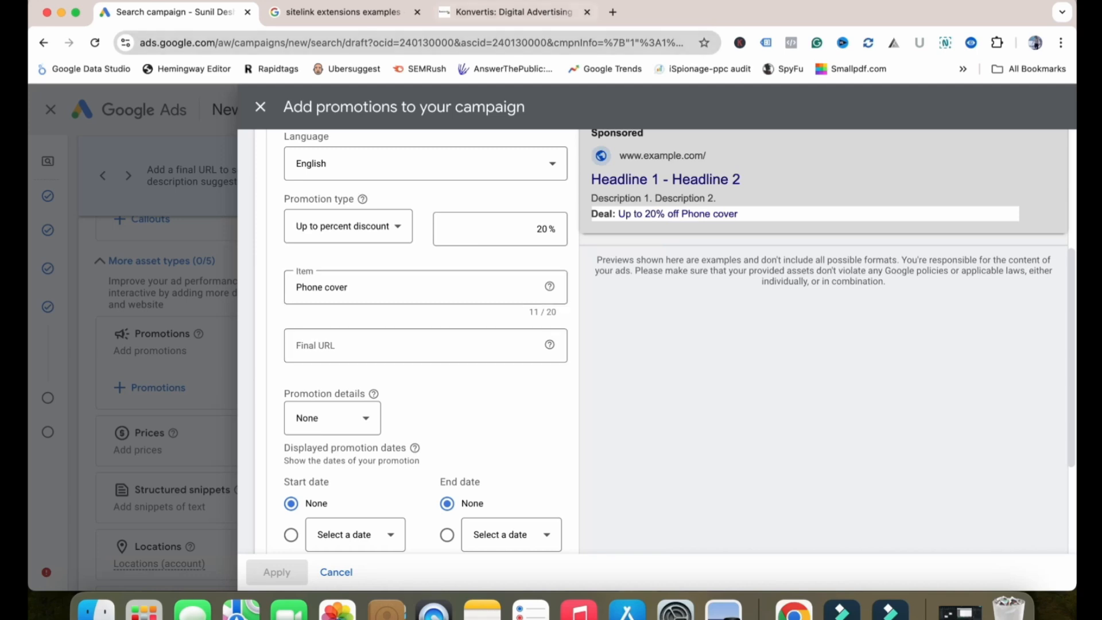
click(514, 12)
key(super+c)
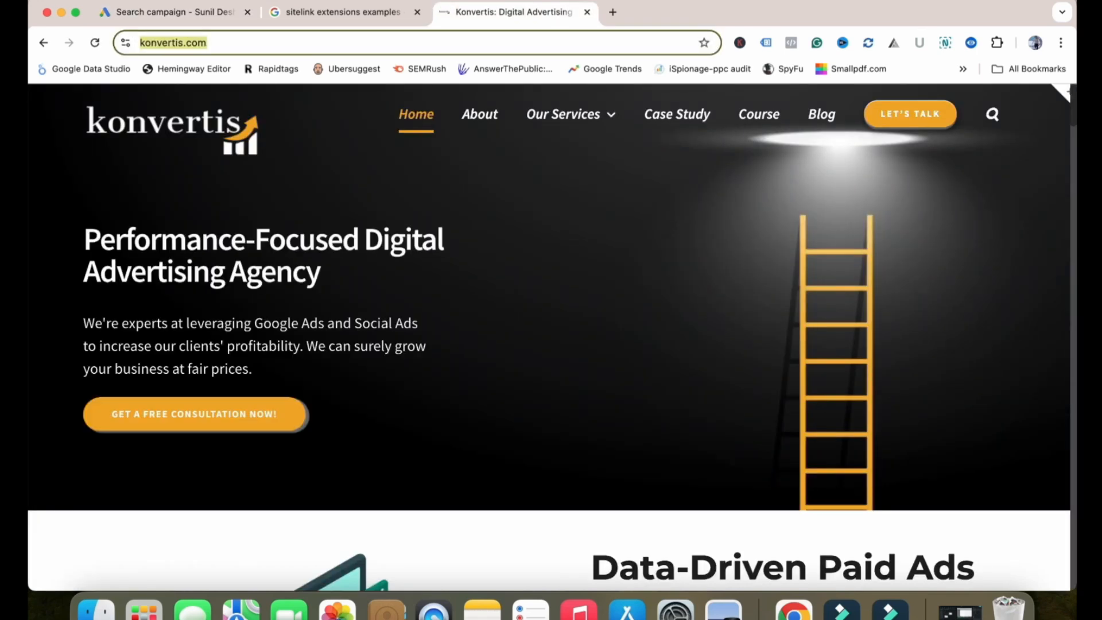
click(175, 13)
click(402, 346)
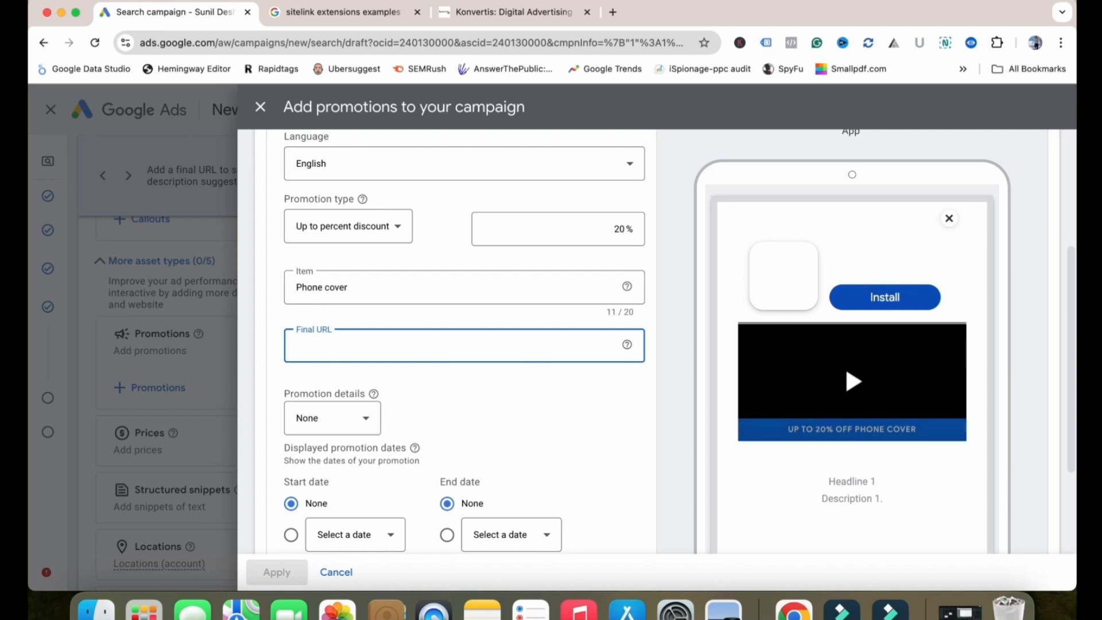
key(super+v)
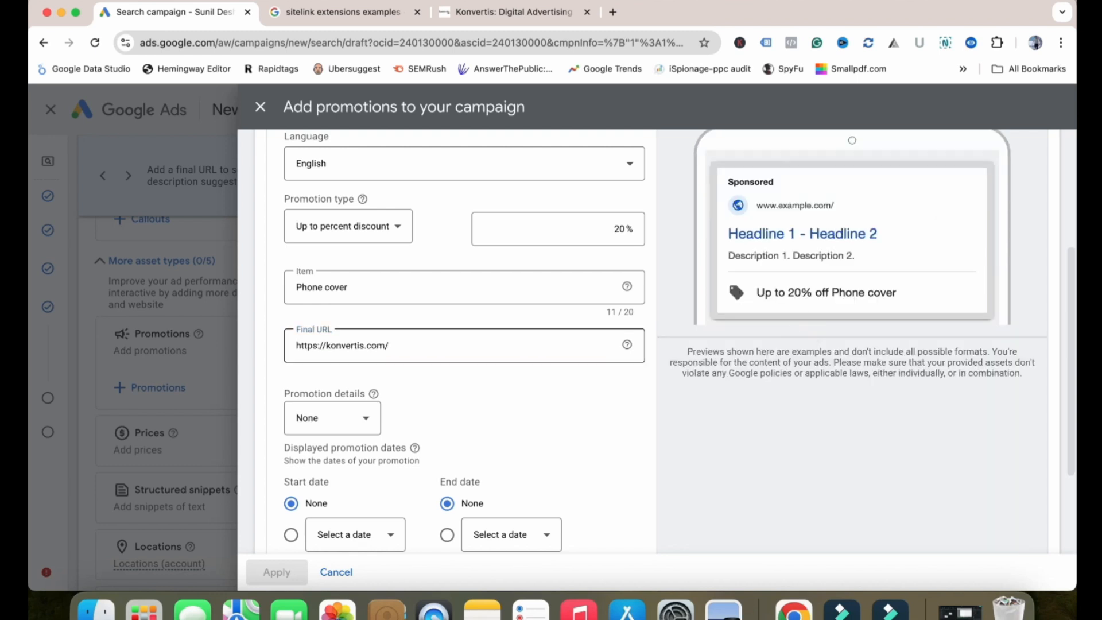
- Set the promotion details to On orders over with an amount of ₹5,000
scroll(391, 379, down, 2)
click(332, 328)
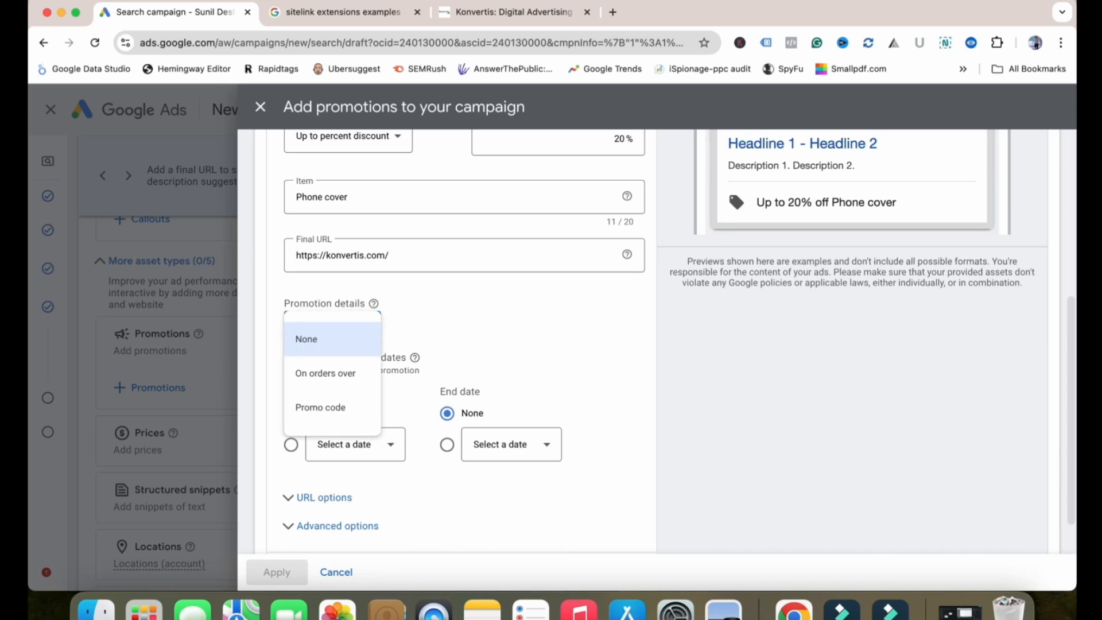
click(332, 338)
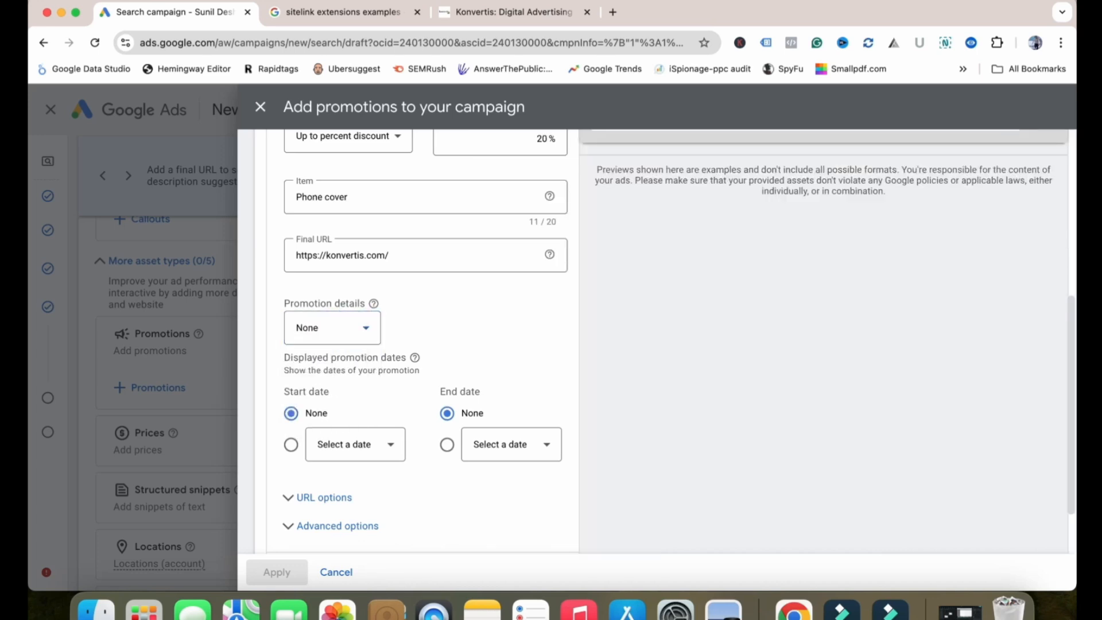
click(332, 328)
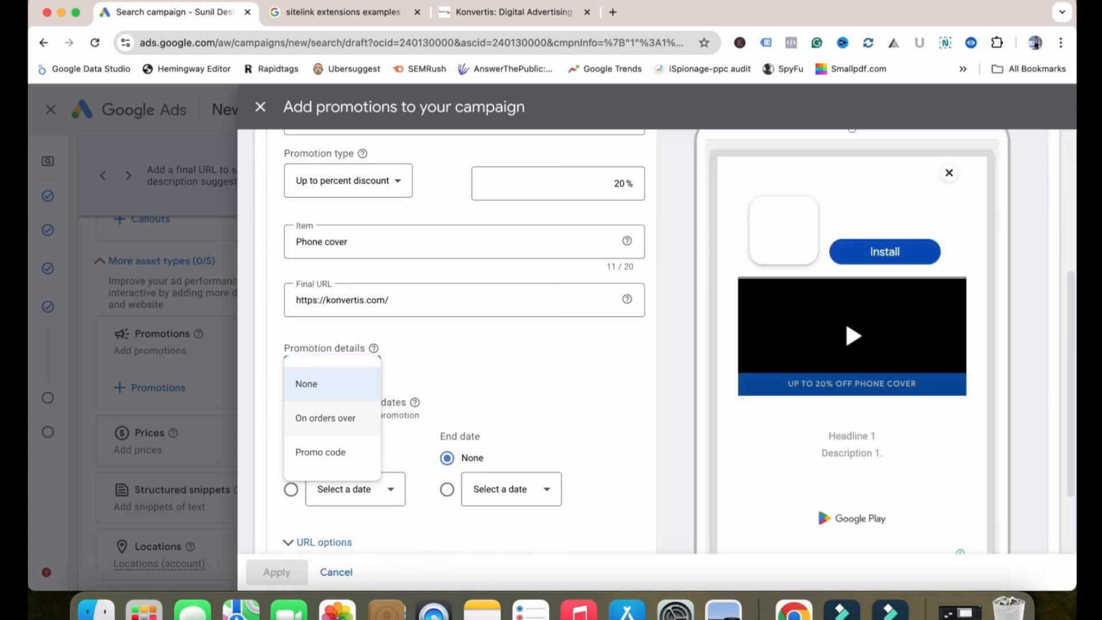
click(325, 418)
click(455, 378)
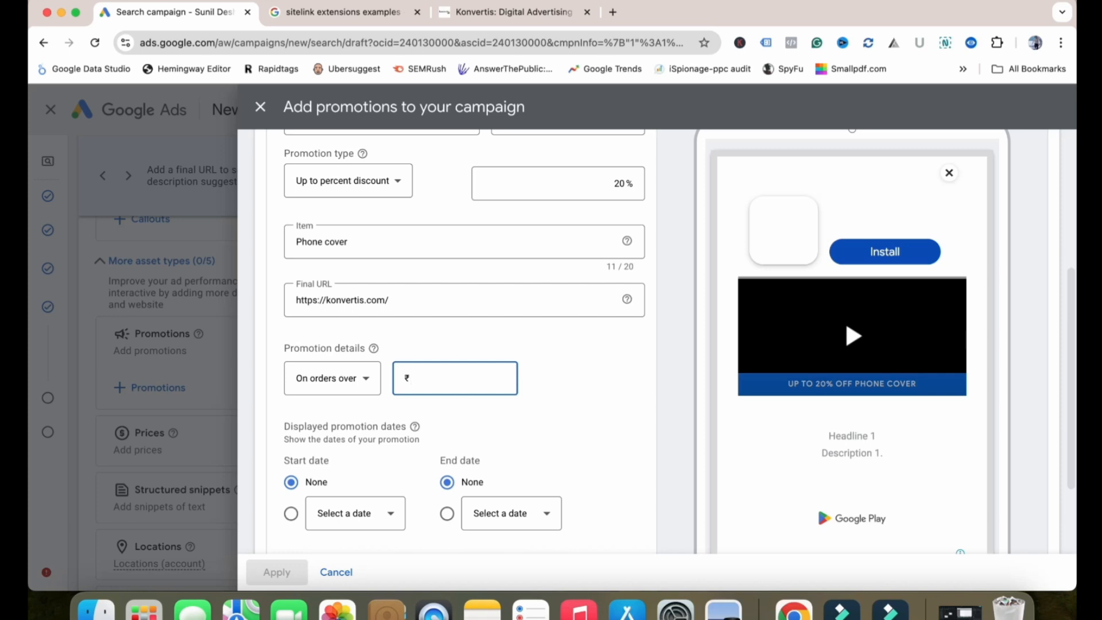
text(5000)
- View the promotion in the Search ad preview to check how the order condition is displayed
scroll(455, 378, up, 5)
scroll(455, 378, down, 1)
click(844, 222)
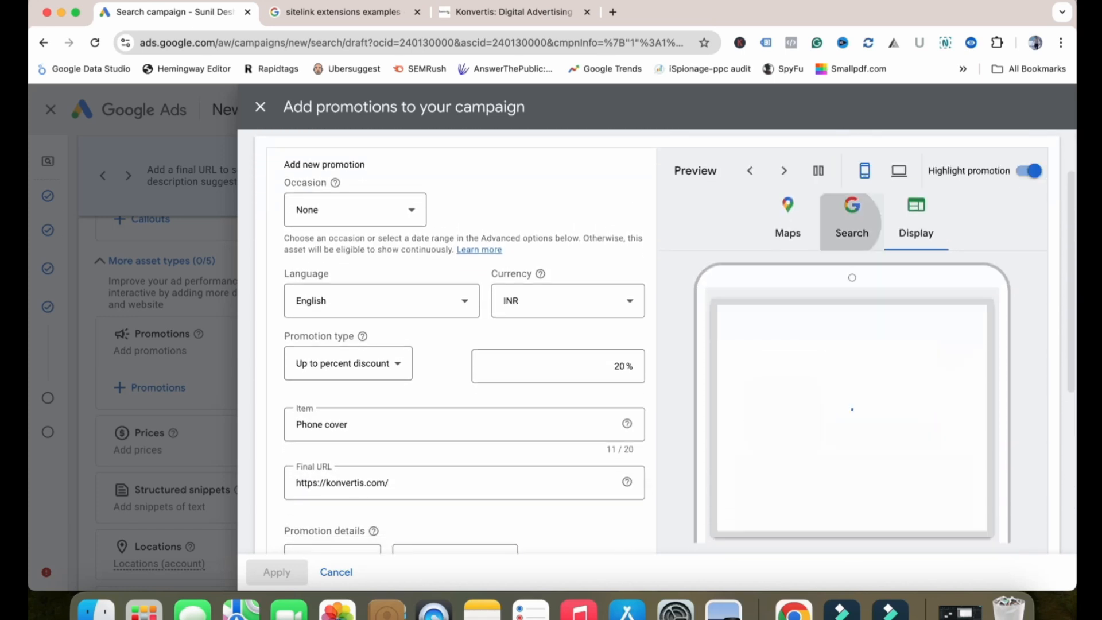
scroll(663, 340, down, 3)
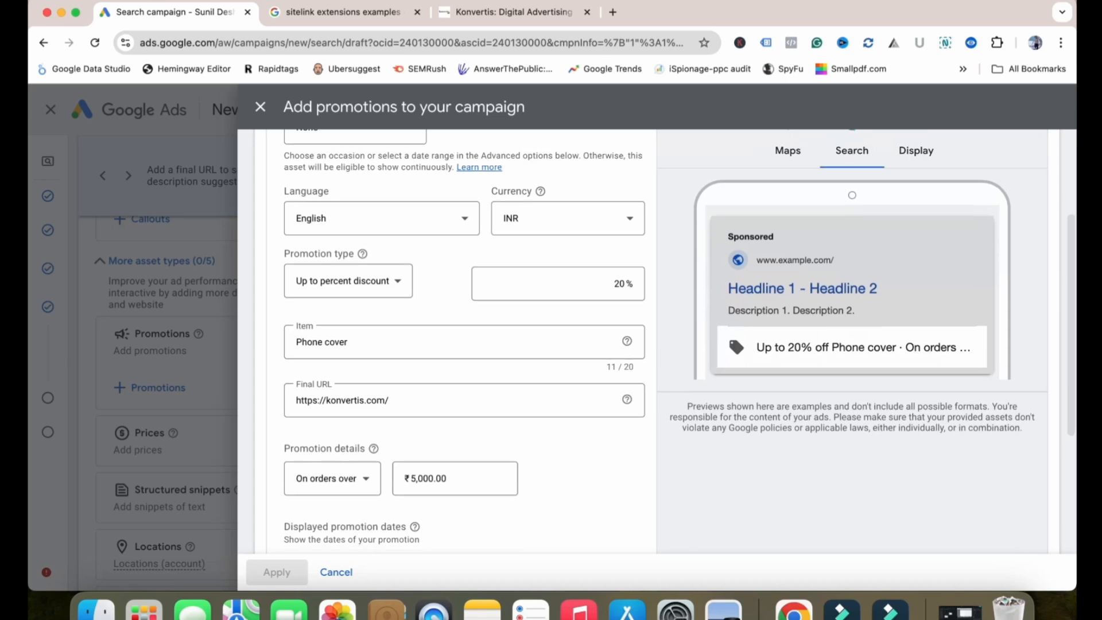
scroll(664, 340, down, 1)
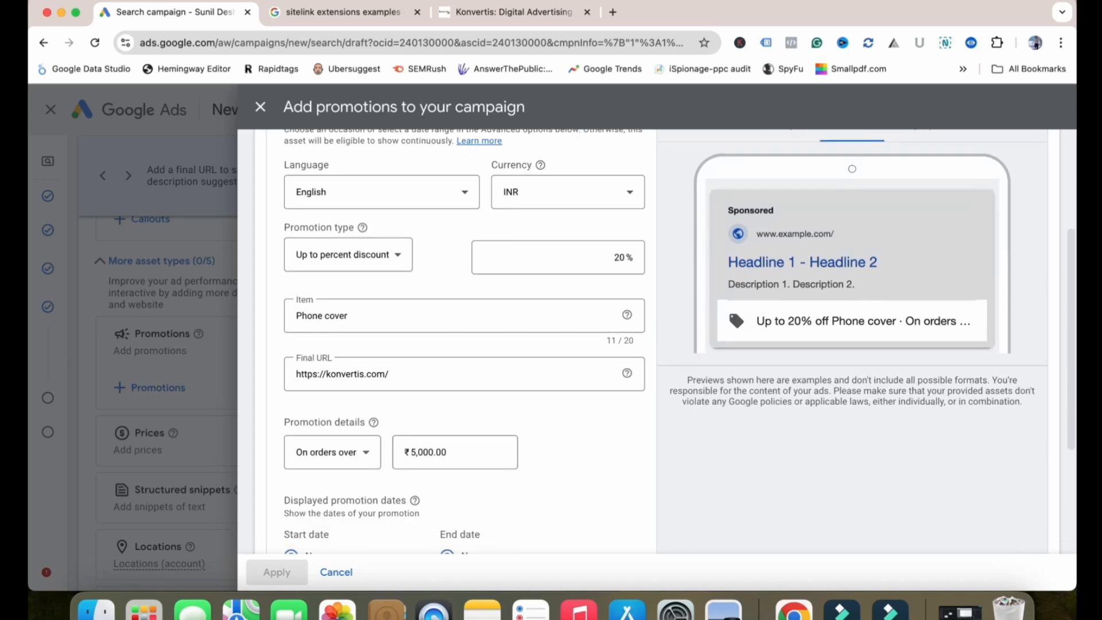
scroll(663, 340, down, 1)
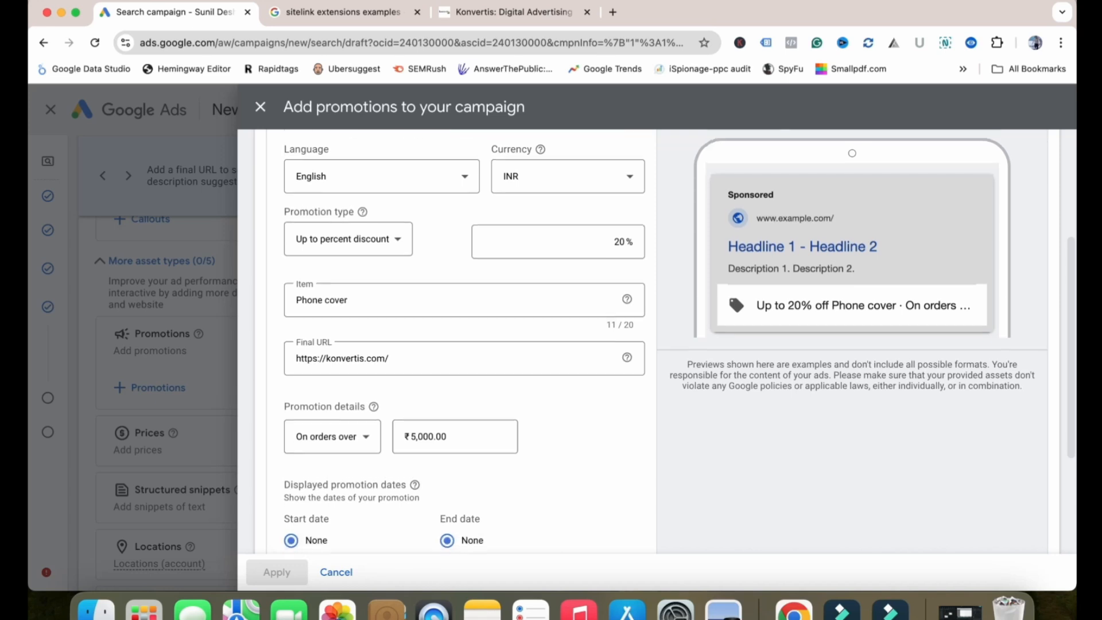
- Change the promotion details to Promo code with the code AXB and check the ad preview
scroll(447, 345, down, 3)
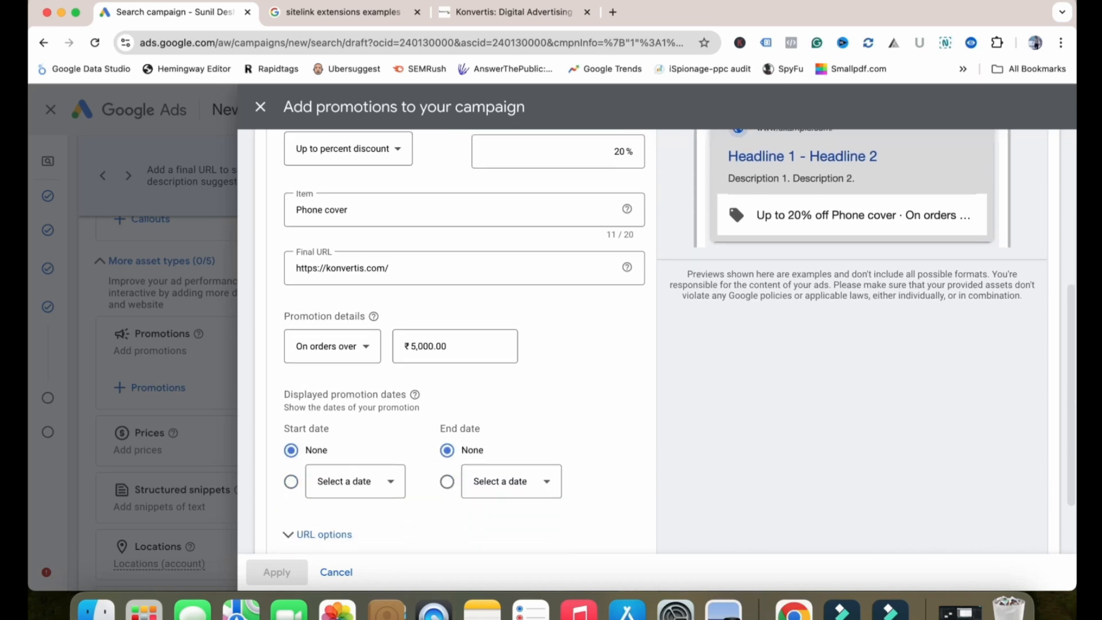
click(333, 345)
click(321, 426)
click(455, 346)
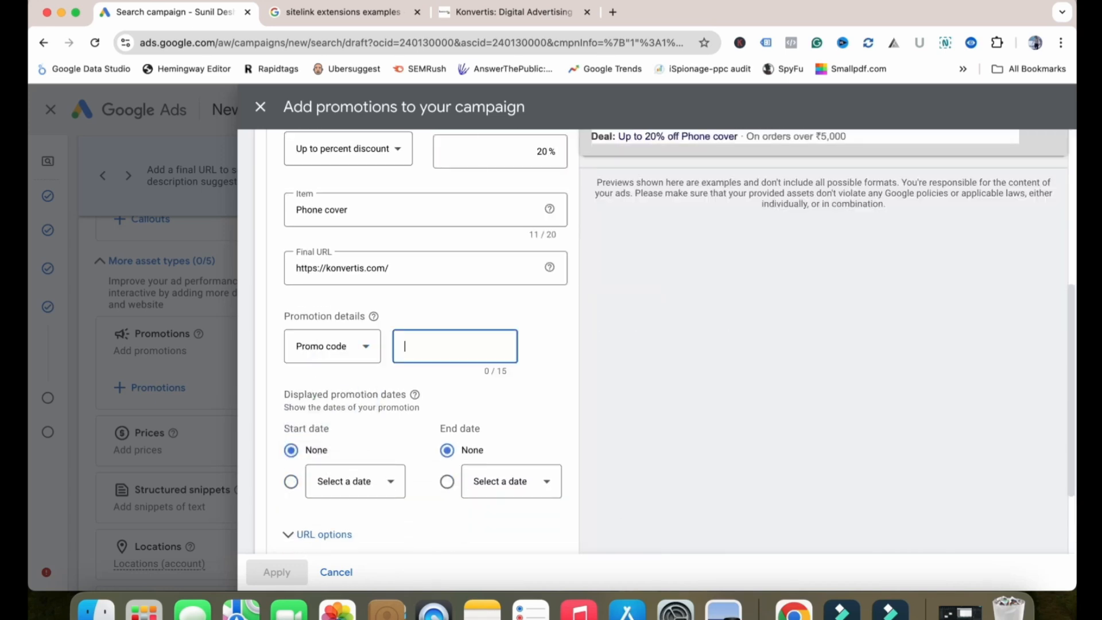
text(AXB)
scroll(454, 346, up, 3)
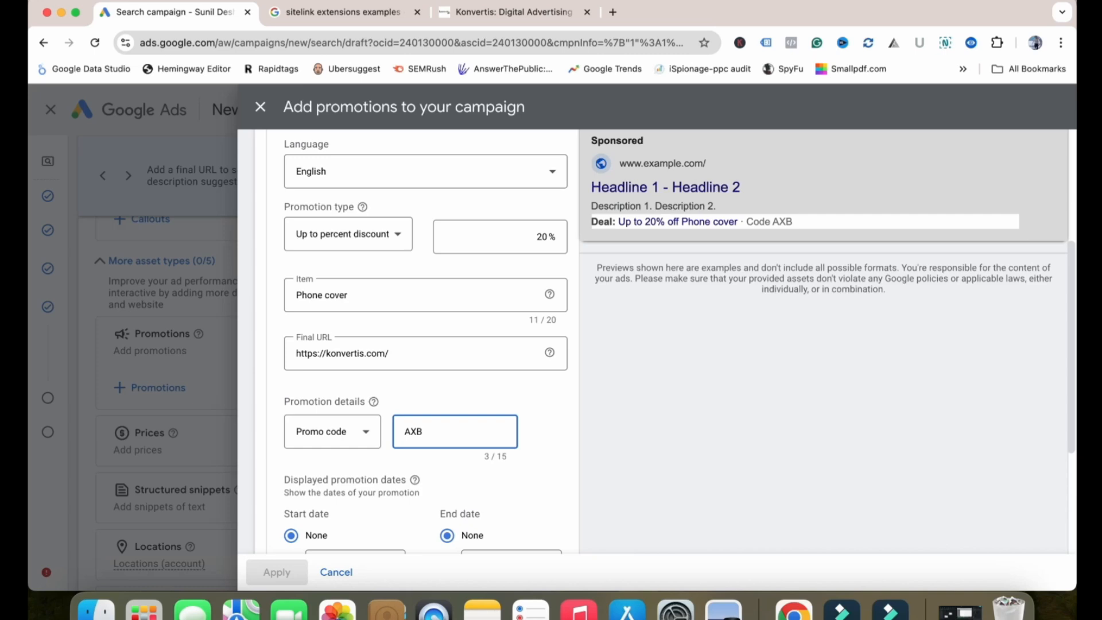
scroll(845, 447, up, 3)
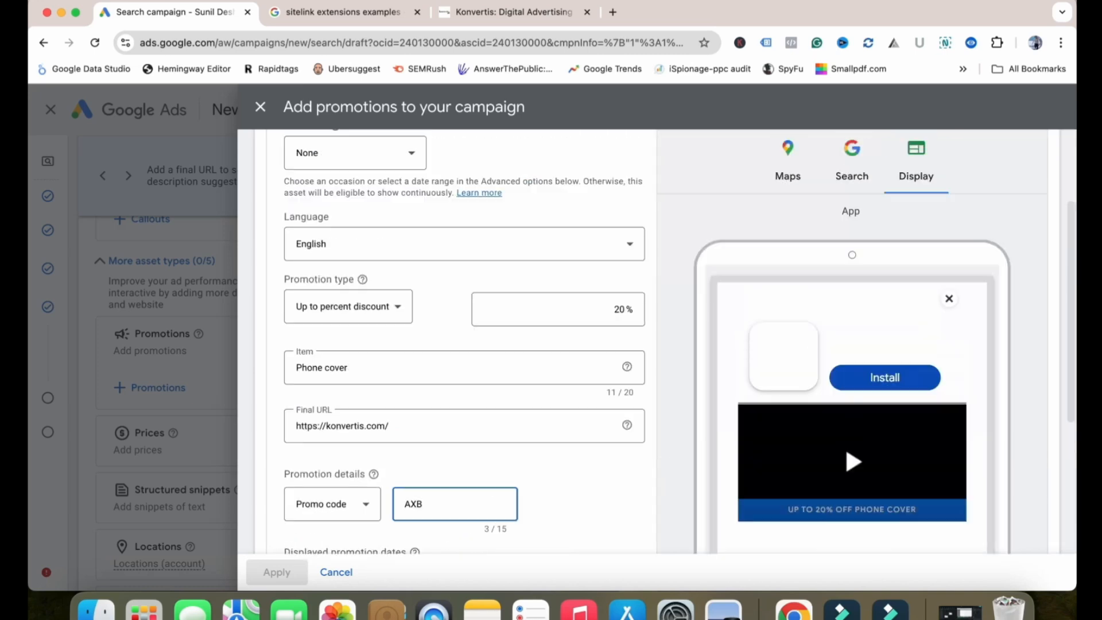
scroll(845, 473, down, 3)
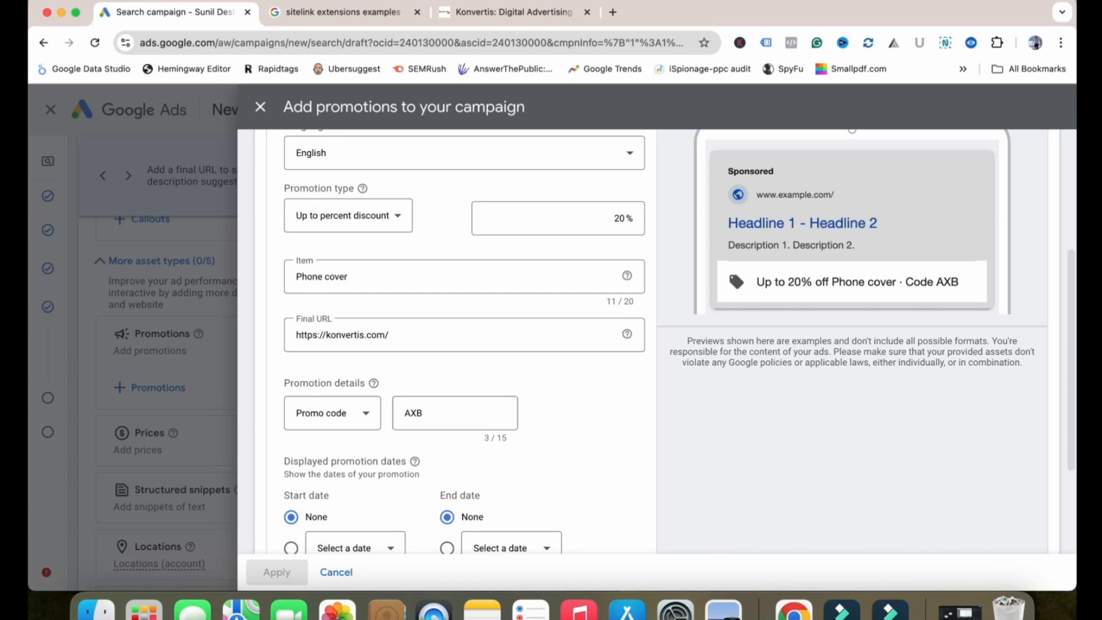
- Set the displayed promotion dates to start on Aug 10, 2024 and end on Aug 15, 2024
scroll(655, 345, down, 3)
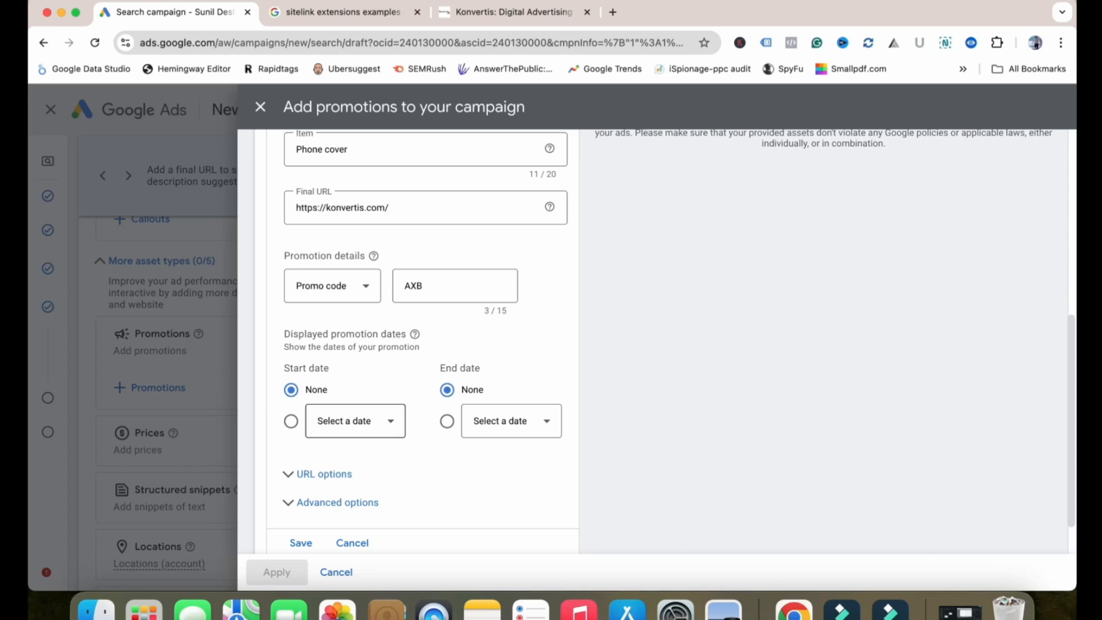
click(291, 421)
click(356, 422)
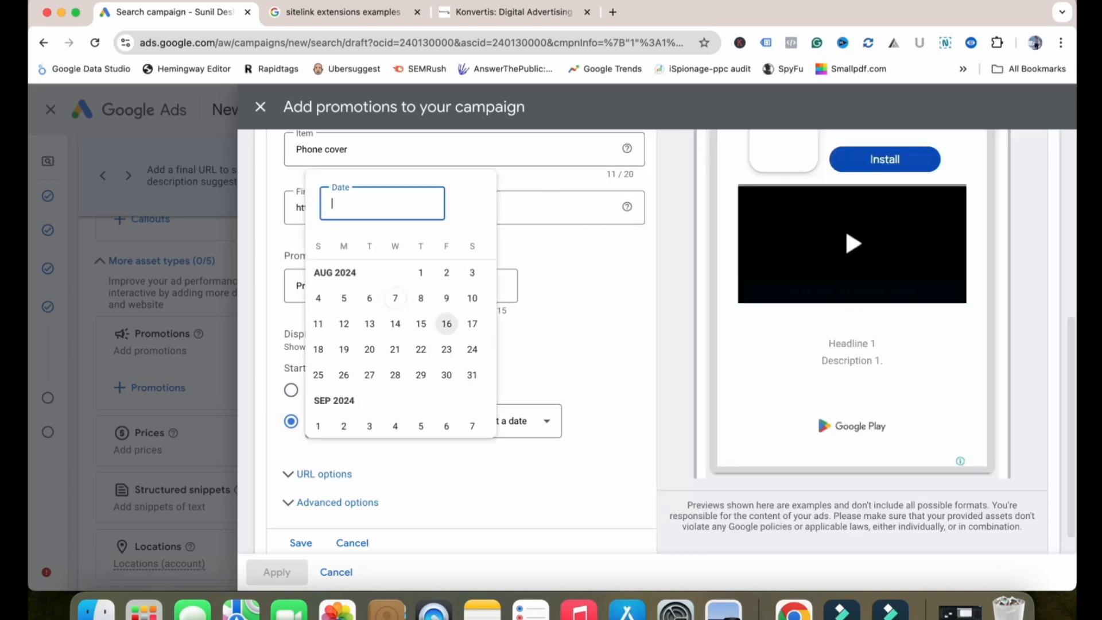
click(472, 298)
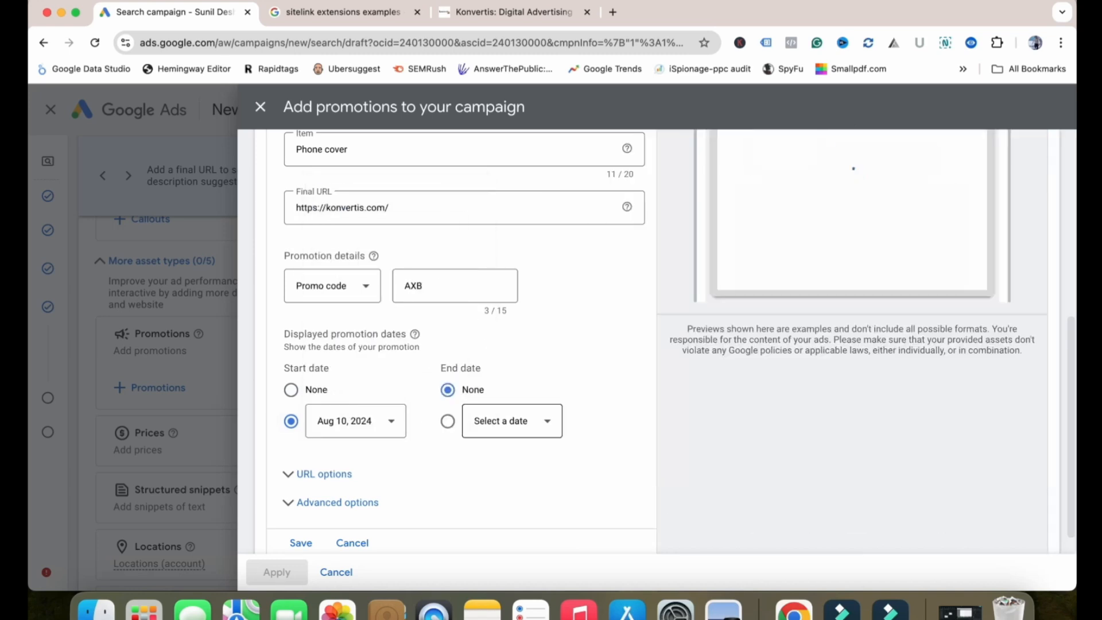
click(448, 422)
click(511, 421)
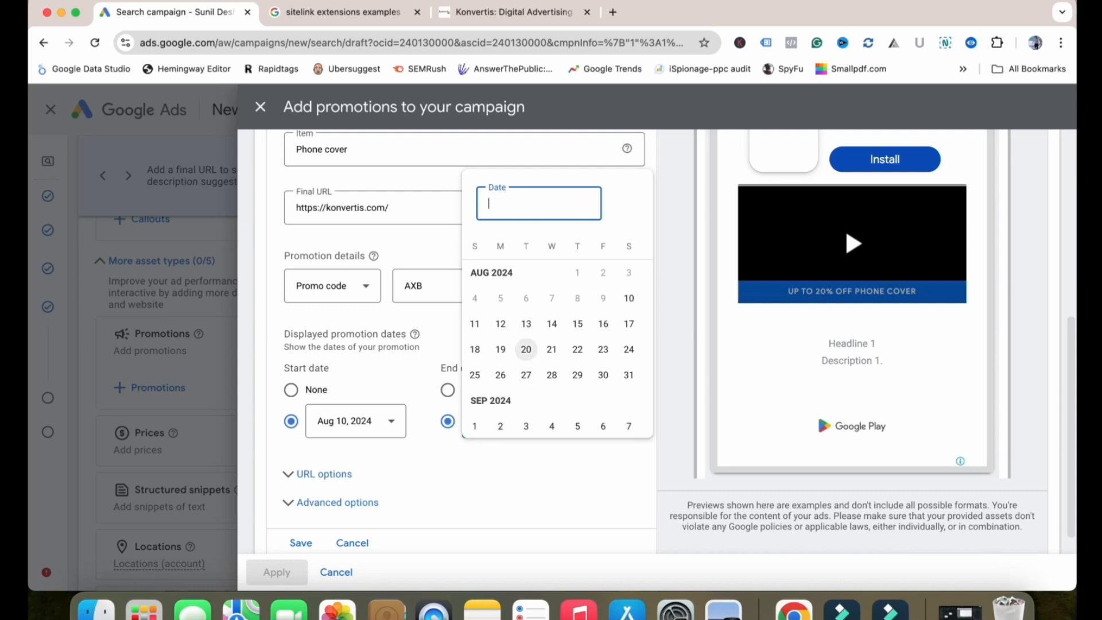
click(577, 324)
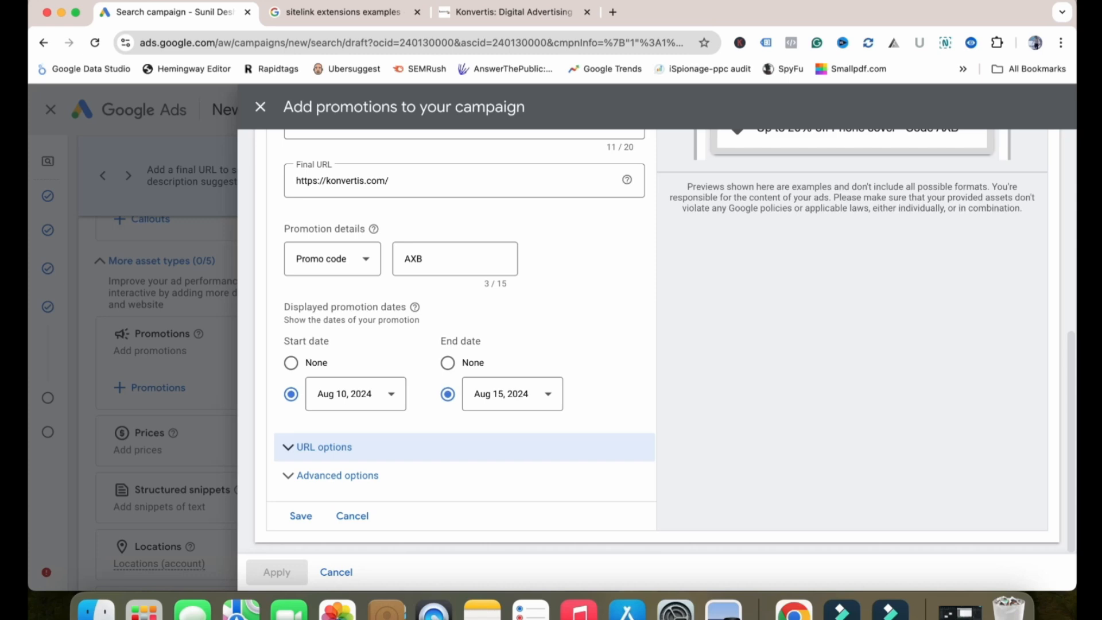
- Discard the new promotion without saving and return to the campaign's asset list
scroll(464, 448, up, 1)
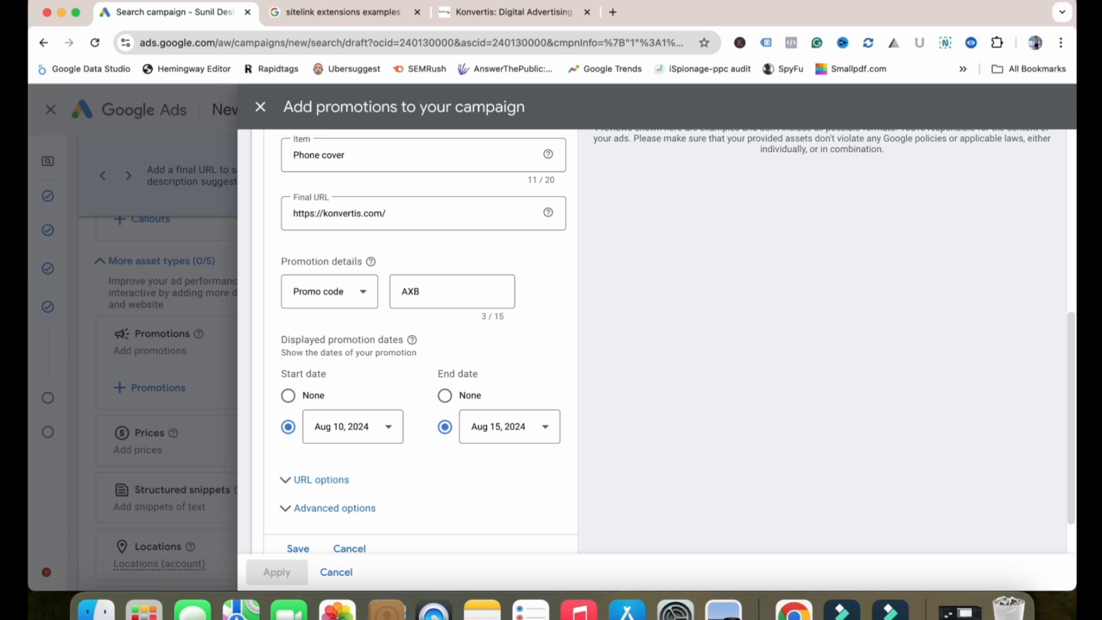
scroll(414, 345, down, 1)
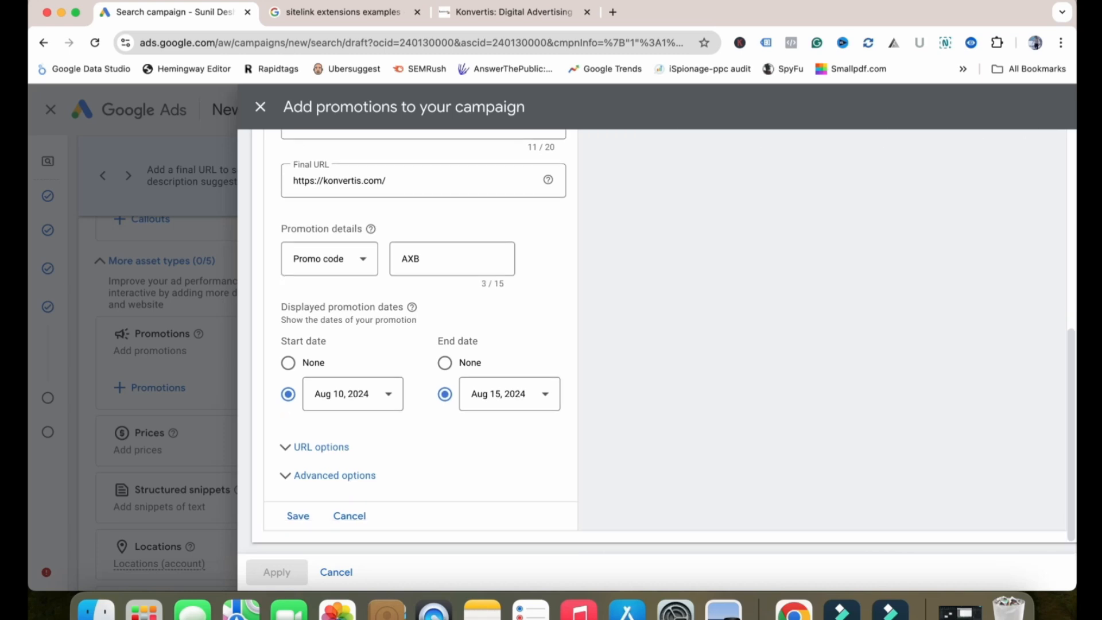
click(350, 516)
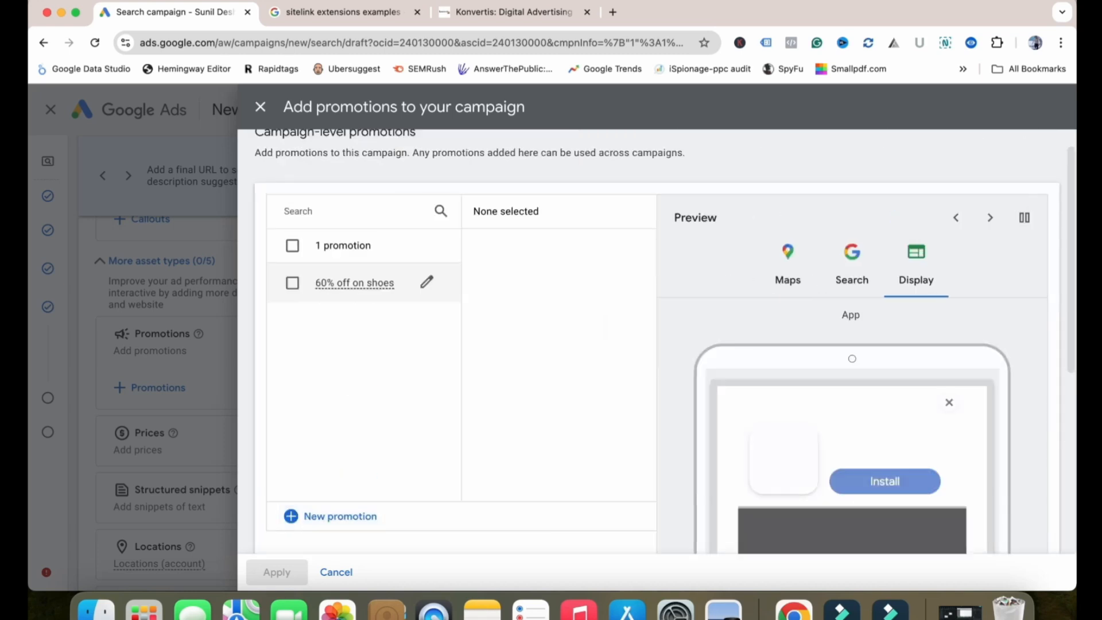
scroll(517, 338, up, 1)
click(260, 107)
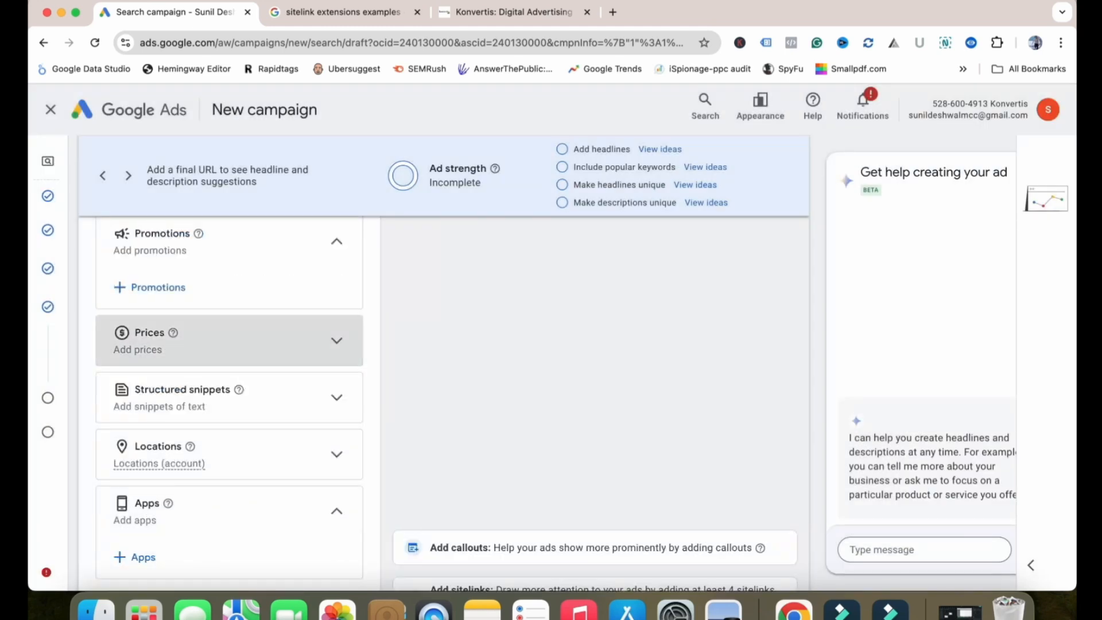
- Start adding a price asset to the campaign and check its language options, keeping English
click(229, 341)
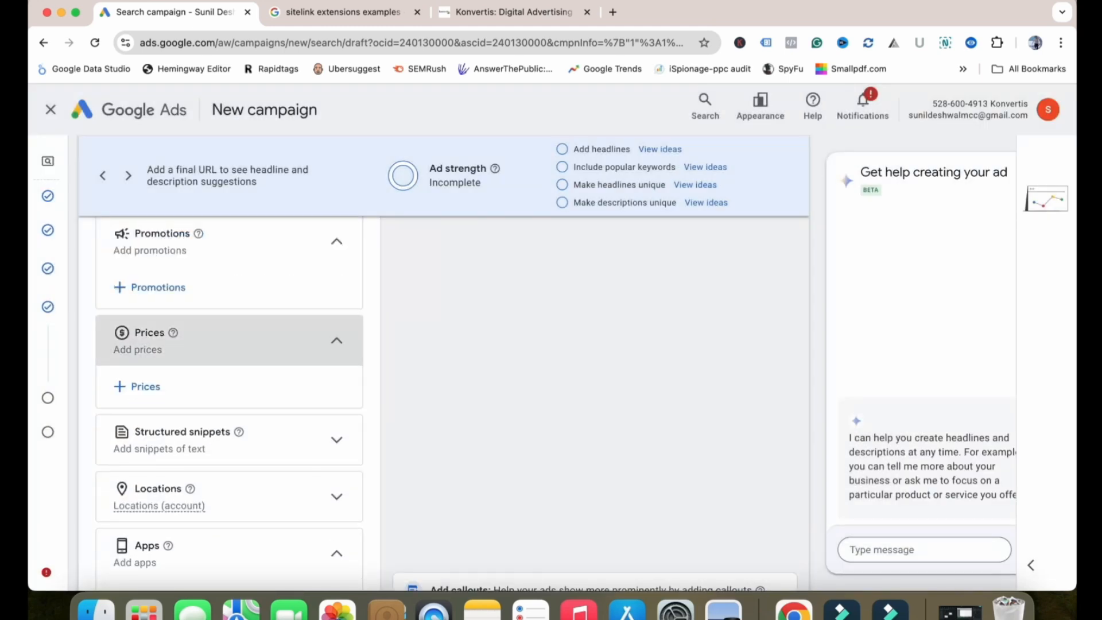
click(144, 386)
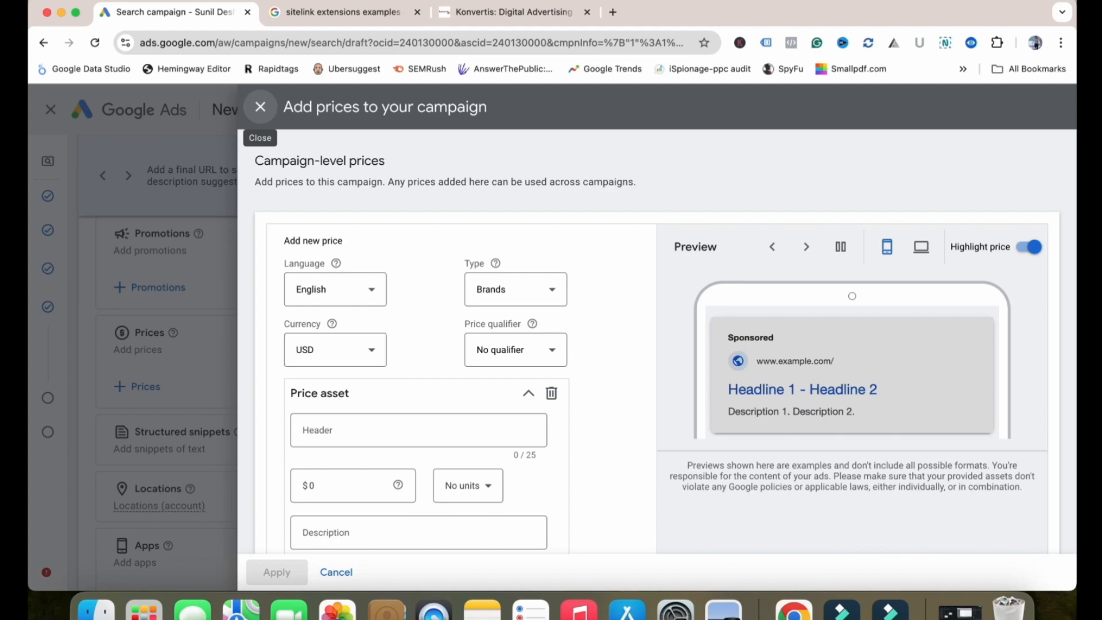
click(335, 289)
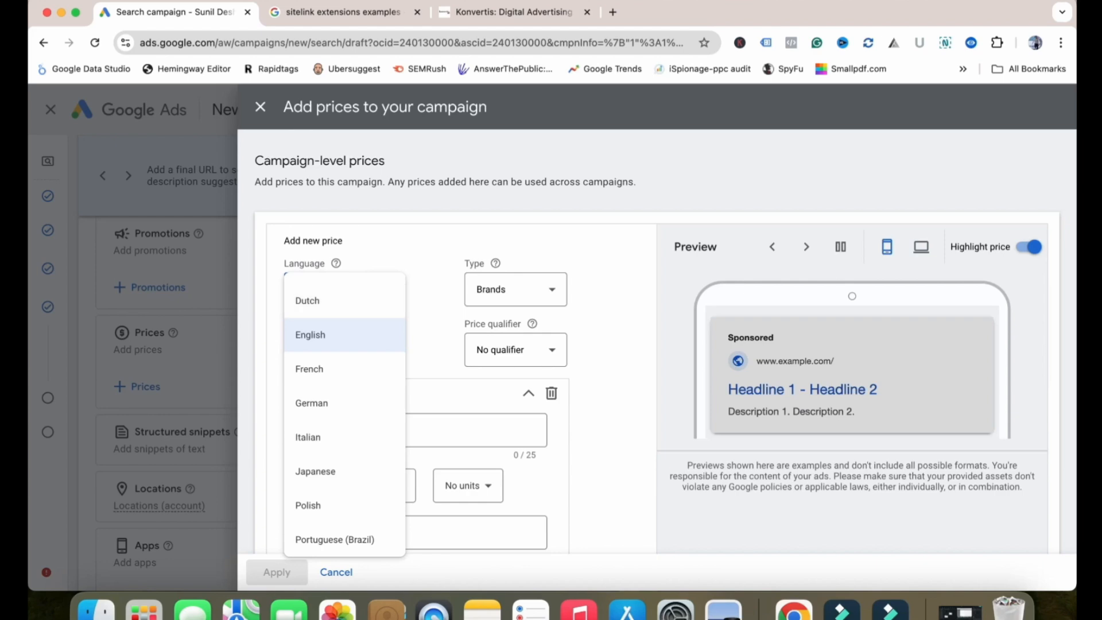
click(426, 310)
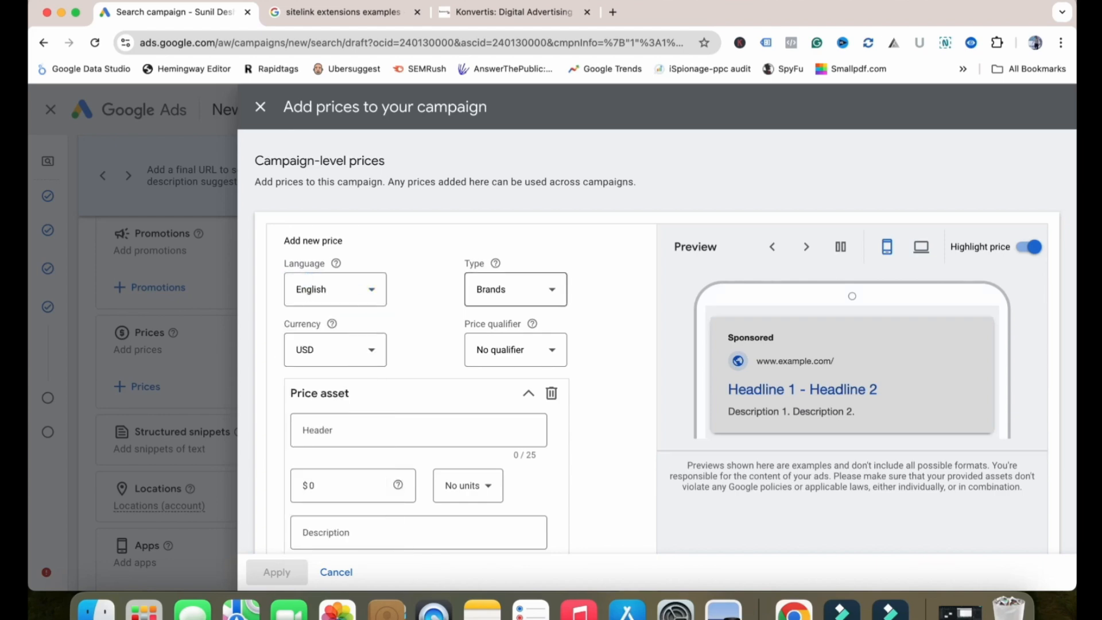
- Set the type of the new price asset to Services
click(516, 289)
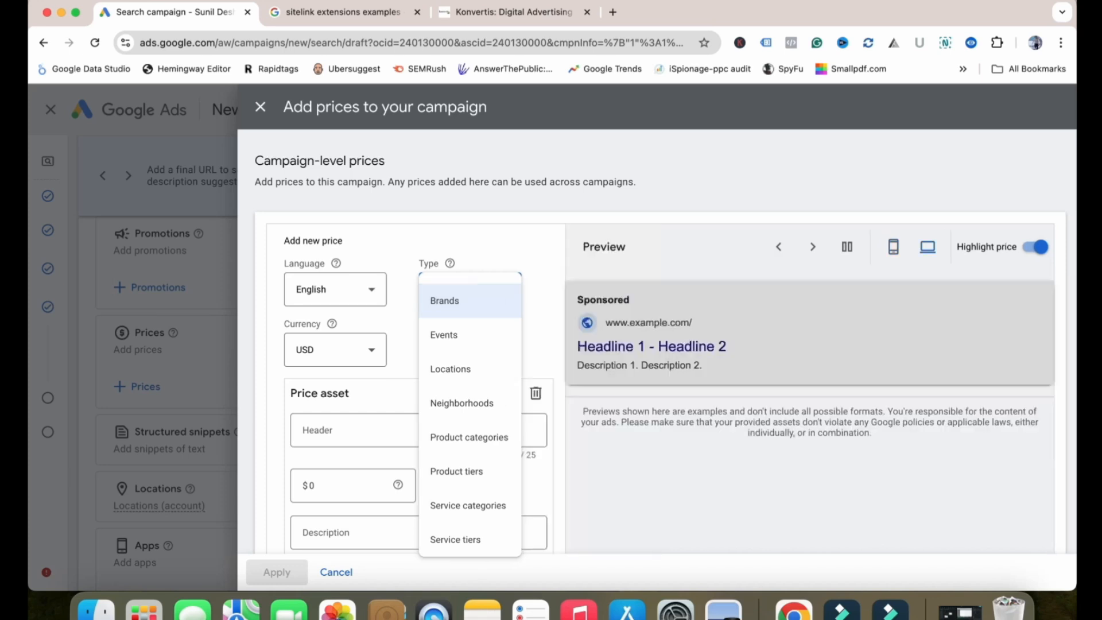
scroll(470, 357, down, 1)
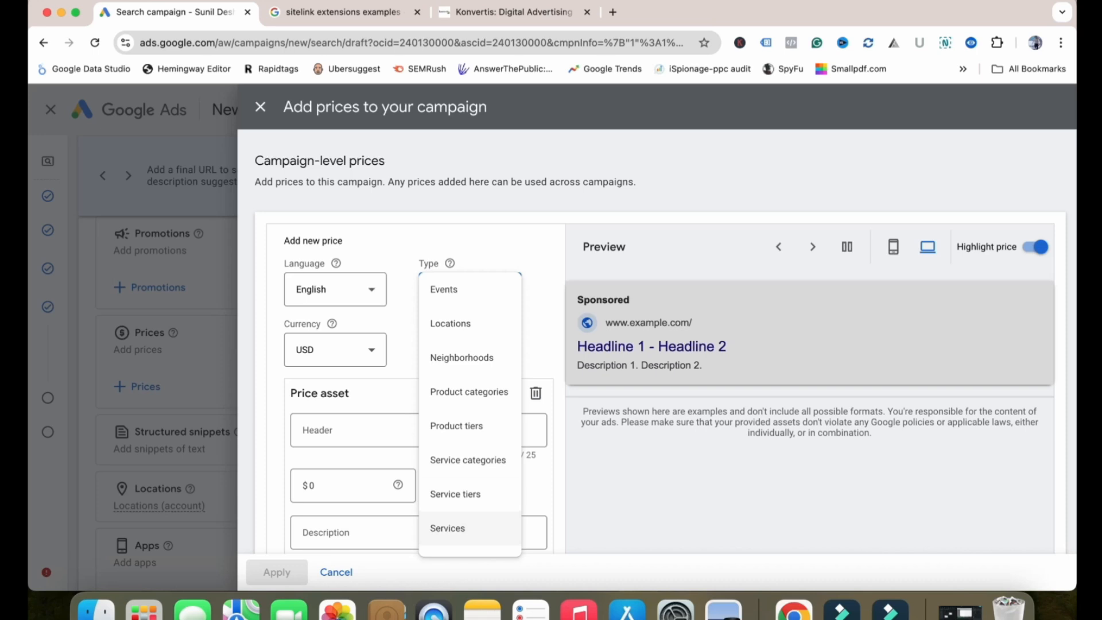
click(448, 528)
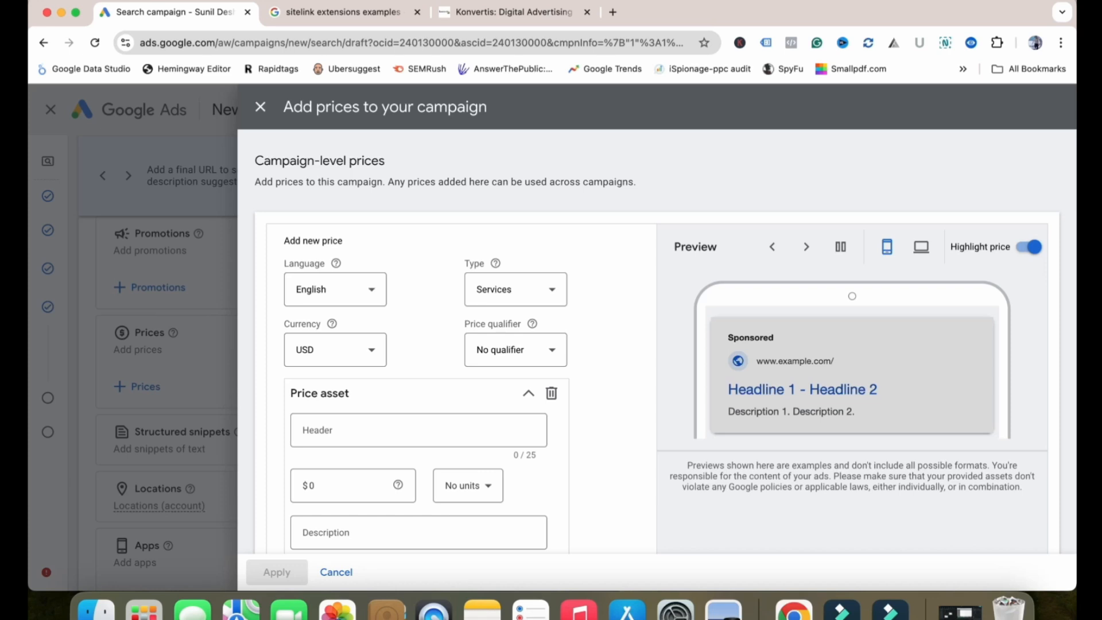
- Set the price asset's currency to INR and its price qualifier to From
click(336, 350)
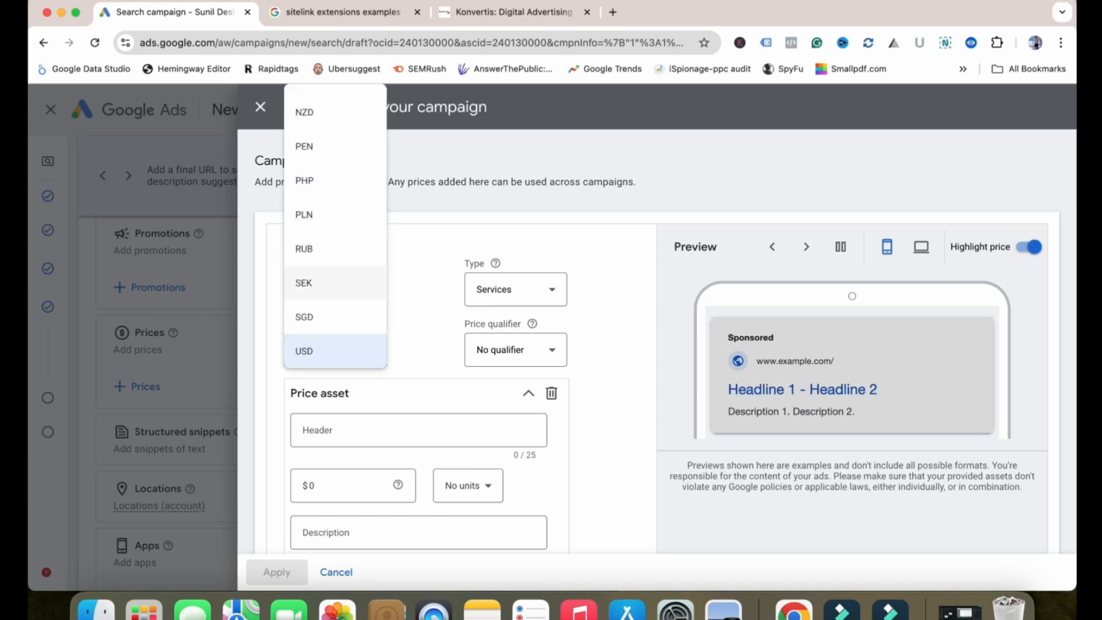
scroll(335, 279, up, 3)
scroll(335, 271, up, 2)
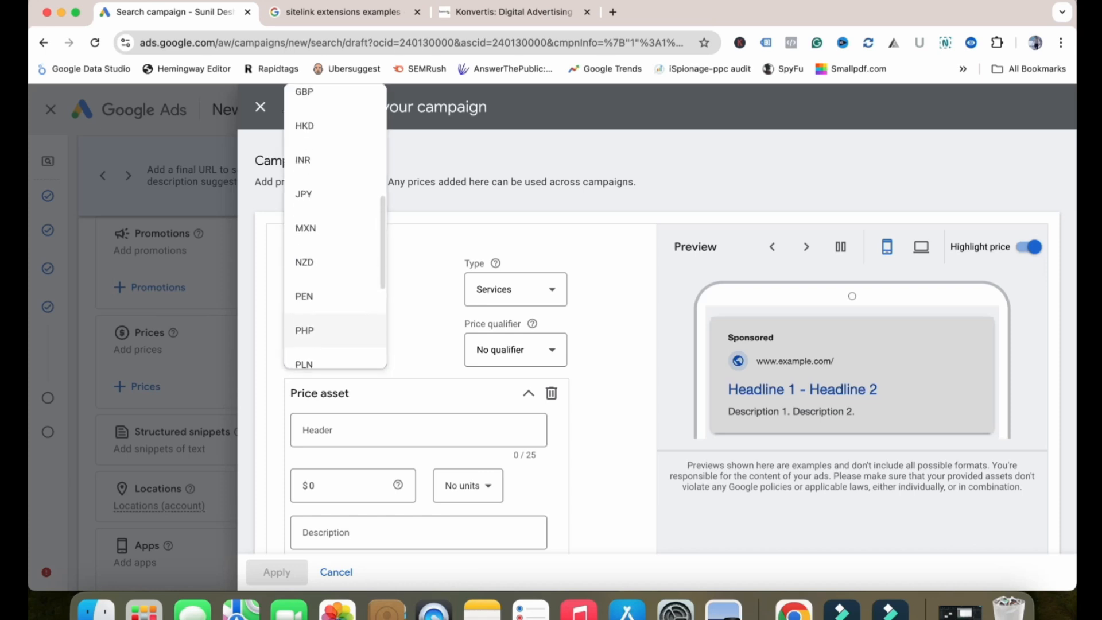
click(322, 155)
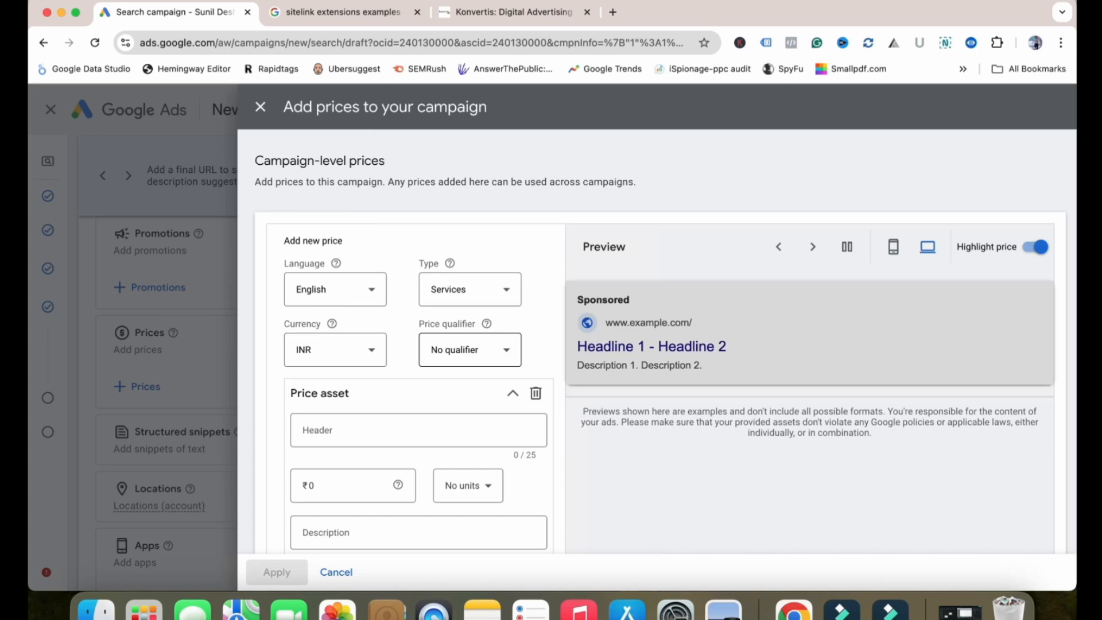
click(470, 349)
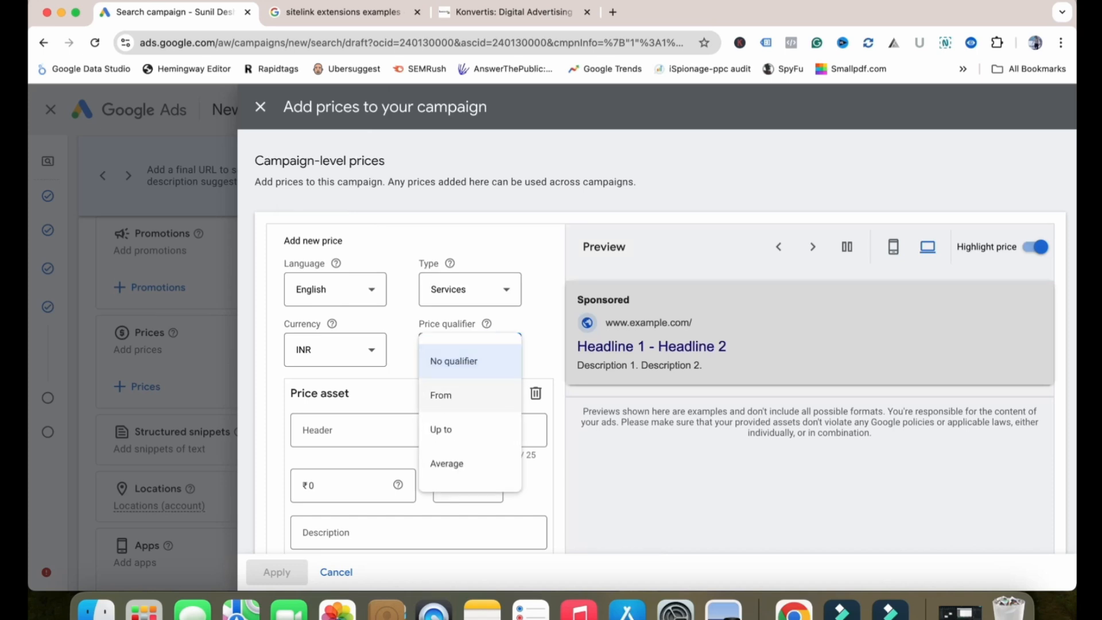
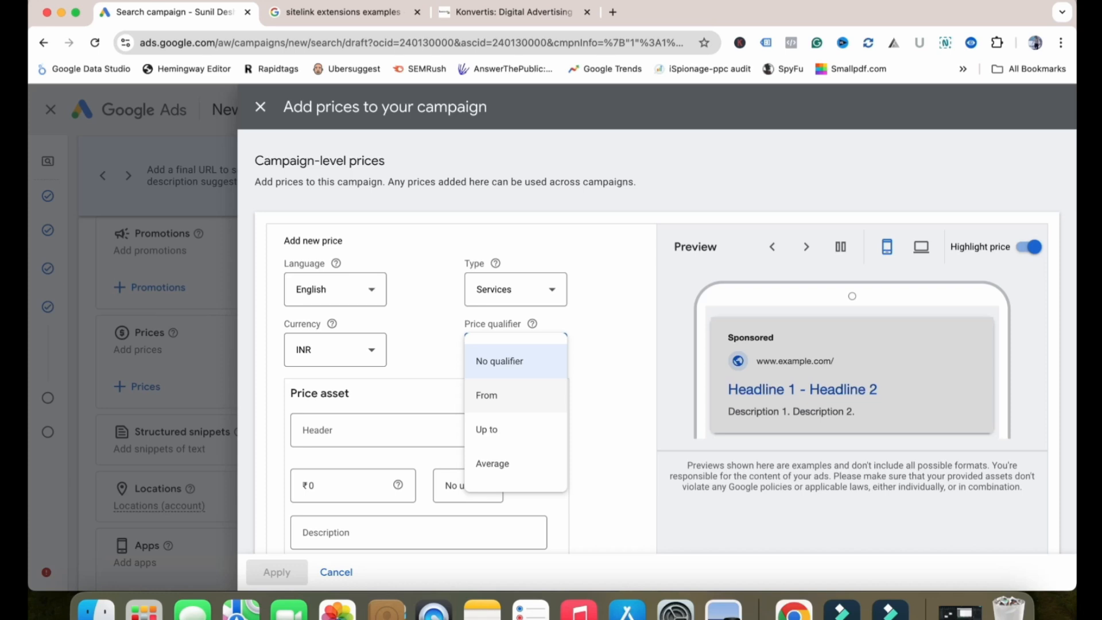
click(486, 396)
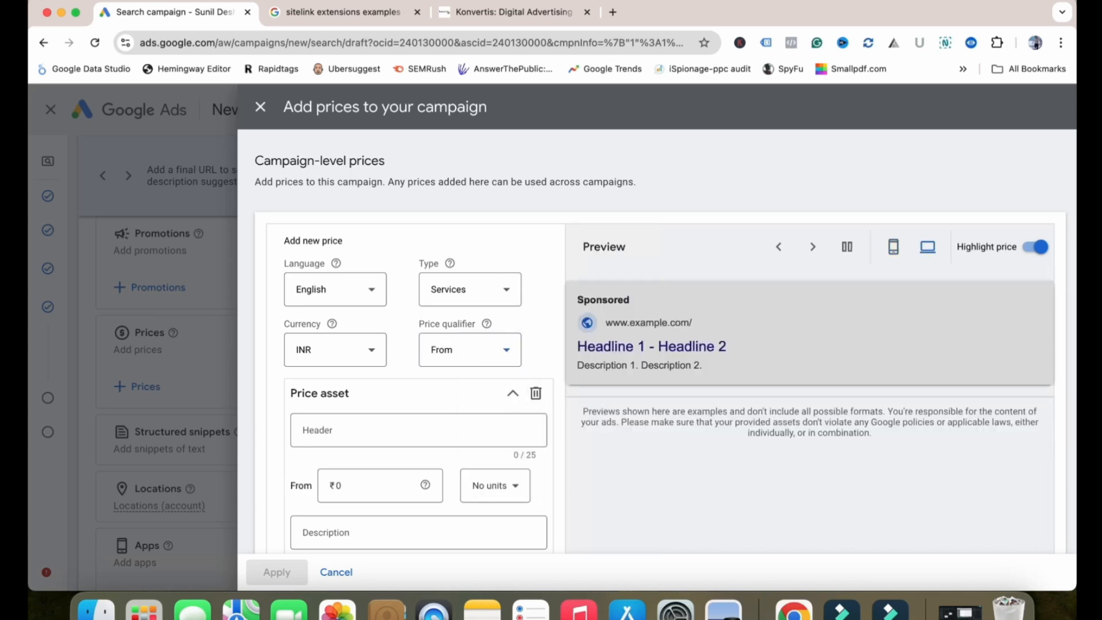
- Give the first price entry the header "PPC Ads" and a price of 40,000 with the unit Per month
scroll(402, 428, down, 1)
click(402, 373)
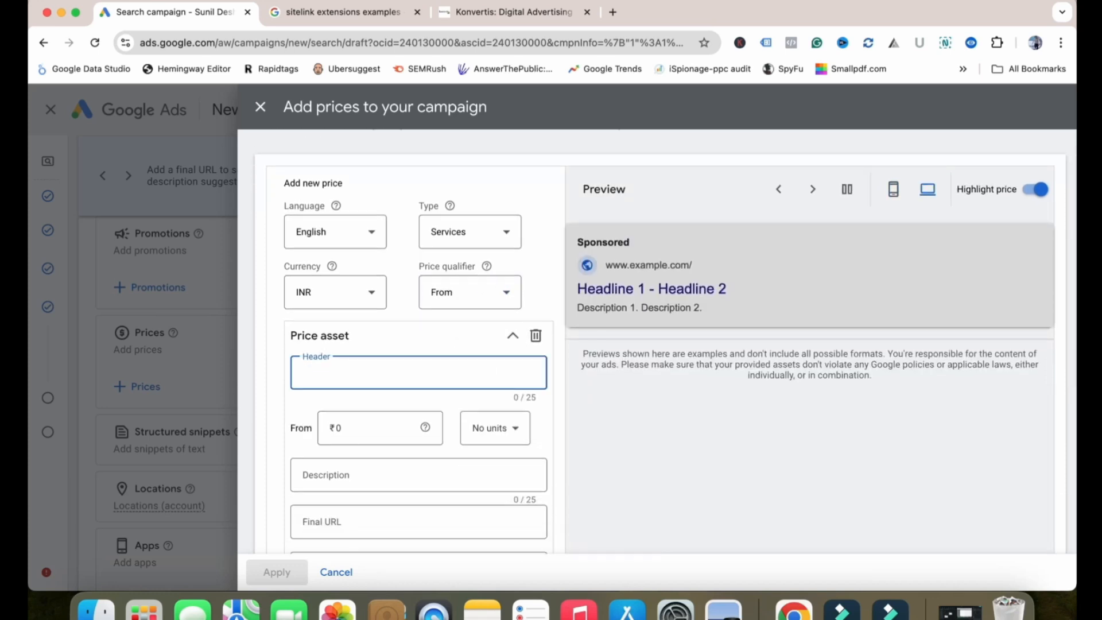
text(PPC Ads)
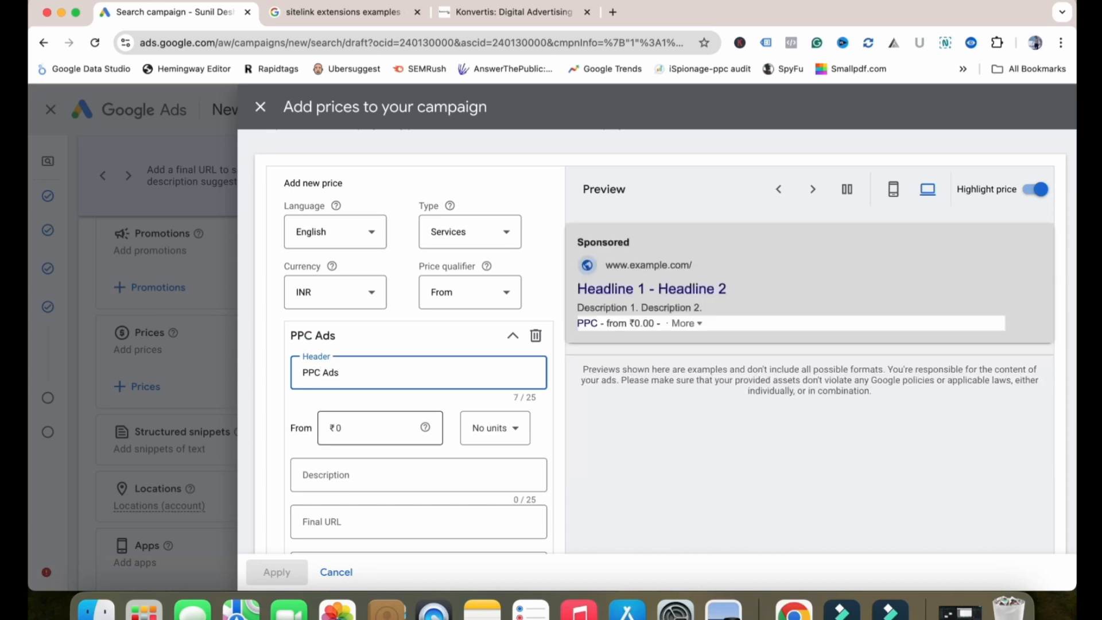
click(373, 428)
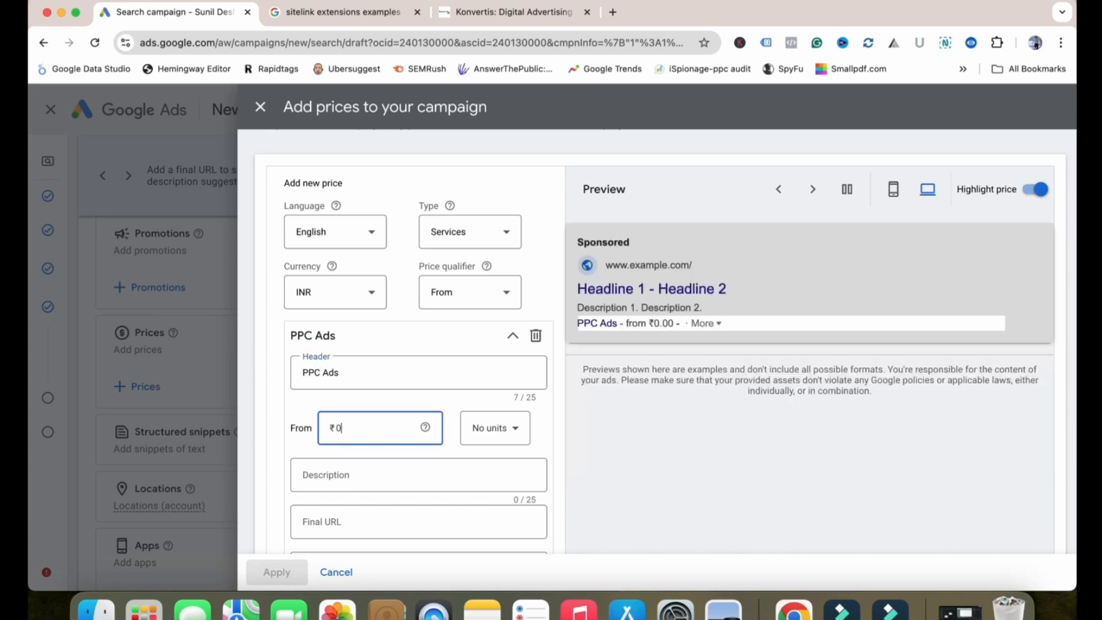
key(BackSpace)
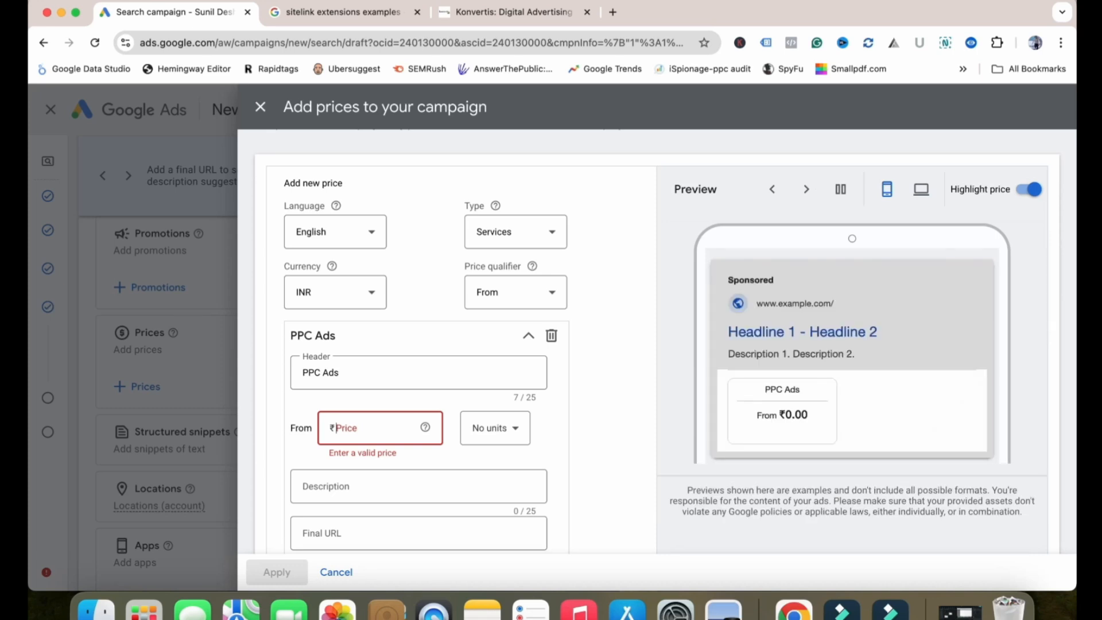
text(40,000)
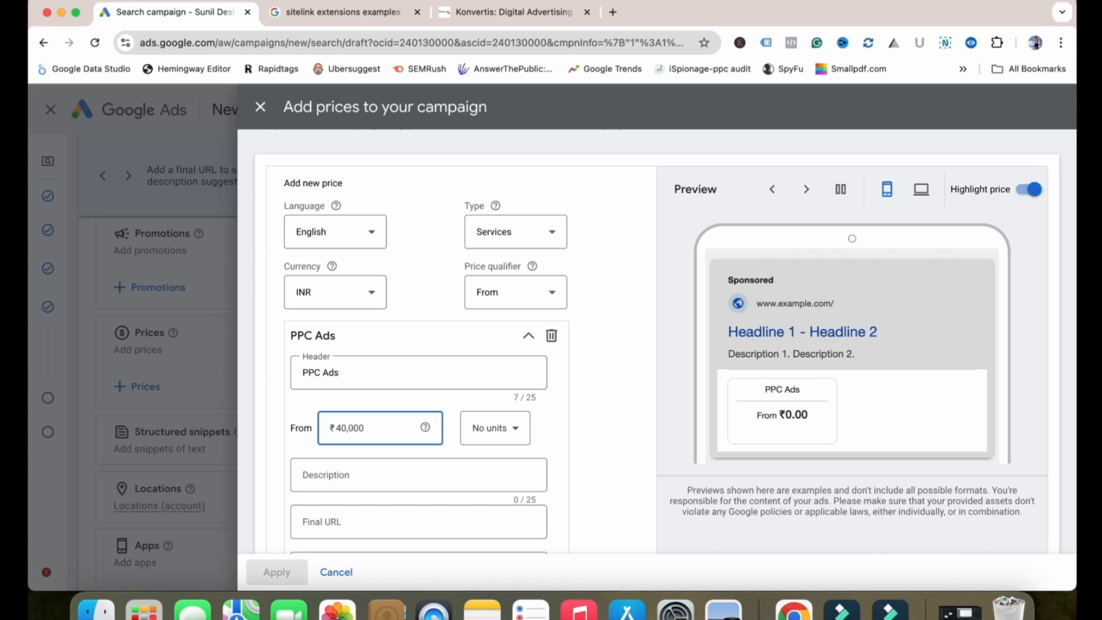
click(495, 428)
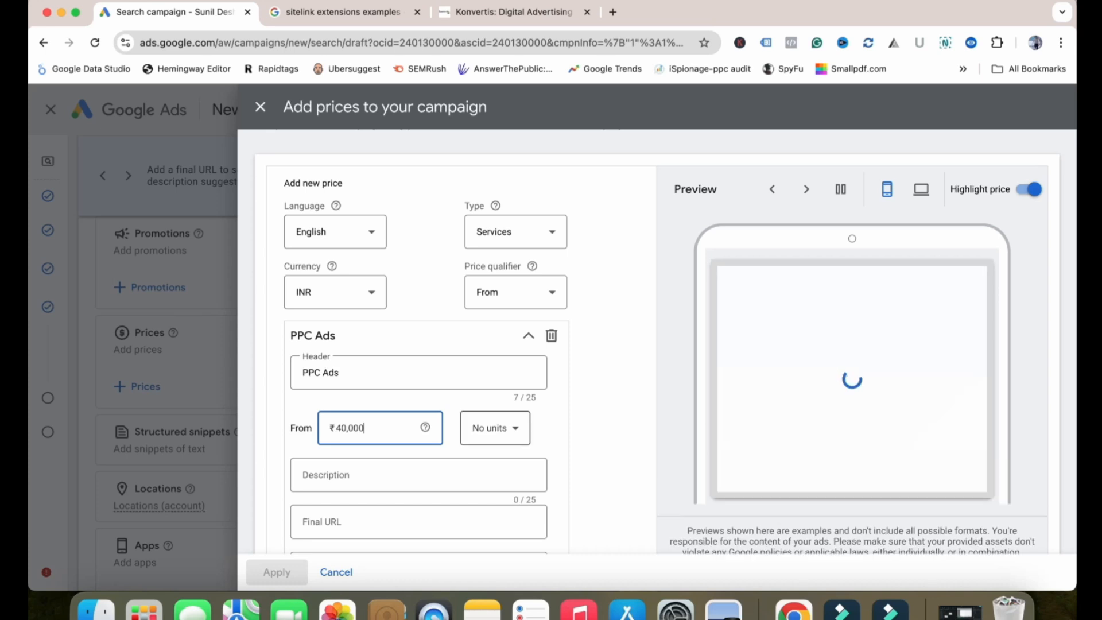
click(493, 348)
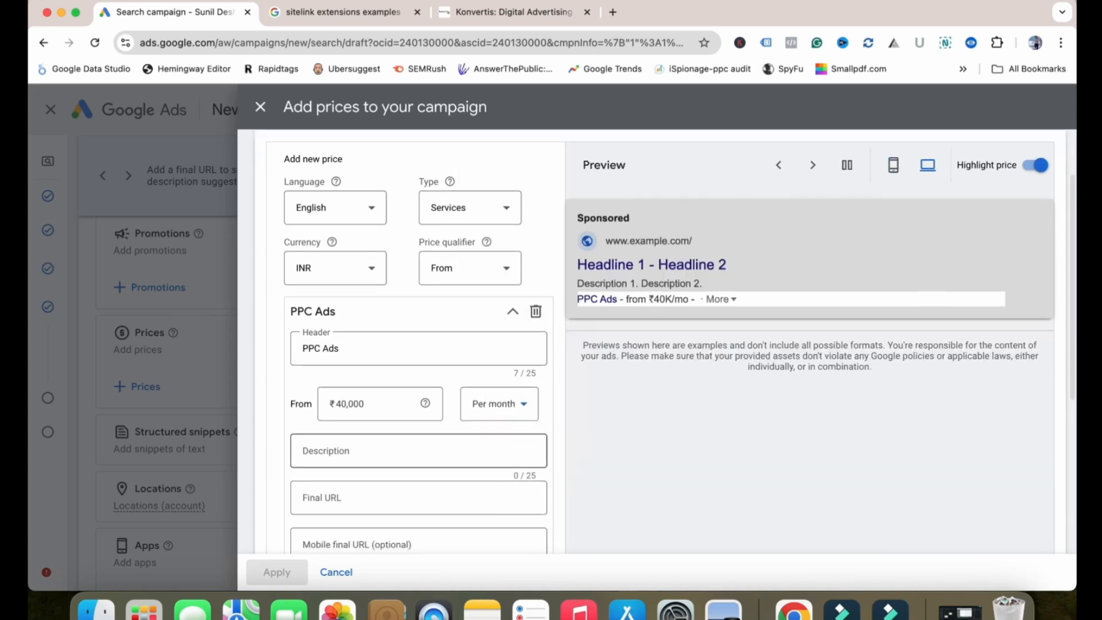
- Enter "We are ppc experts....." as the description of the PPC Ads price entry
click(419, 452)
text(We)
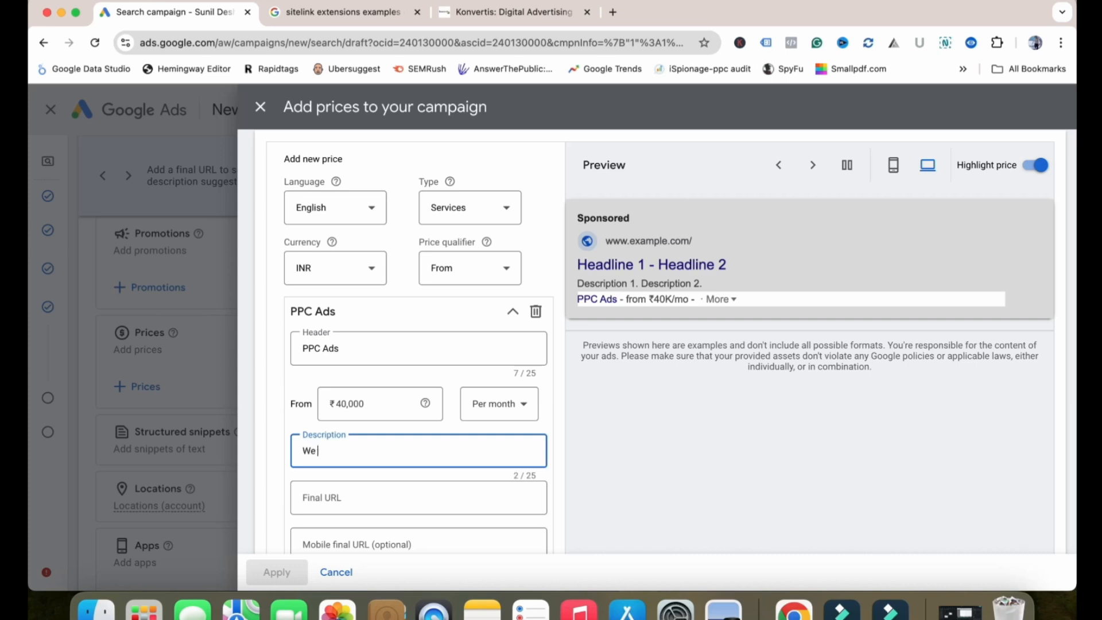
text( are pp)
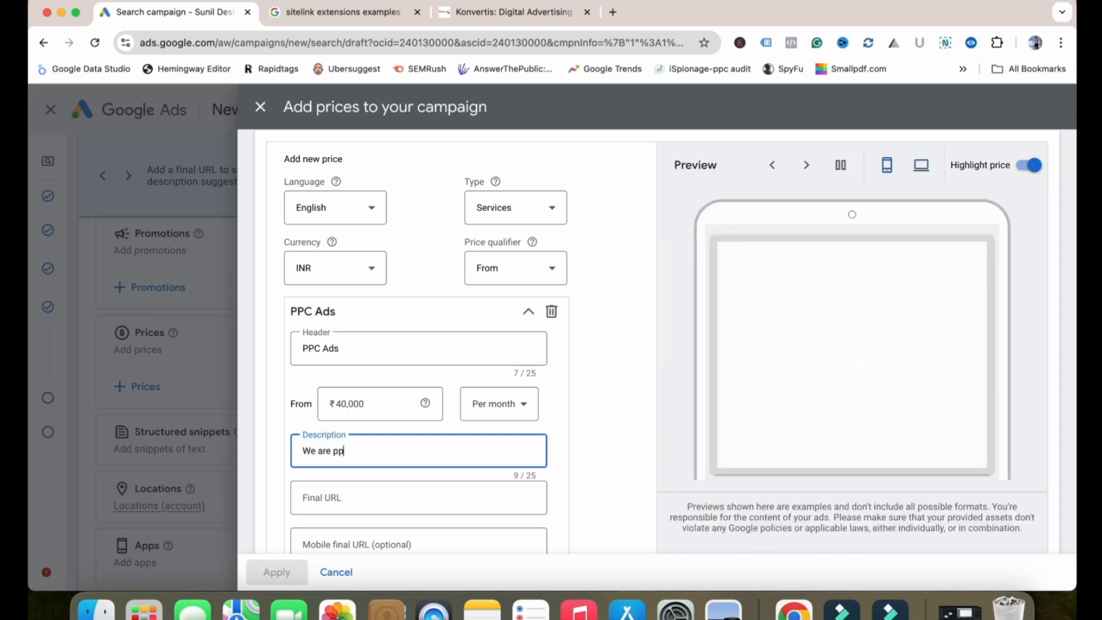
text(c experts.....)
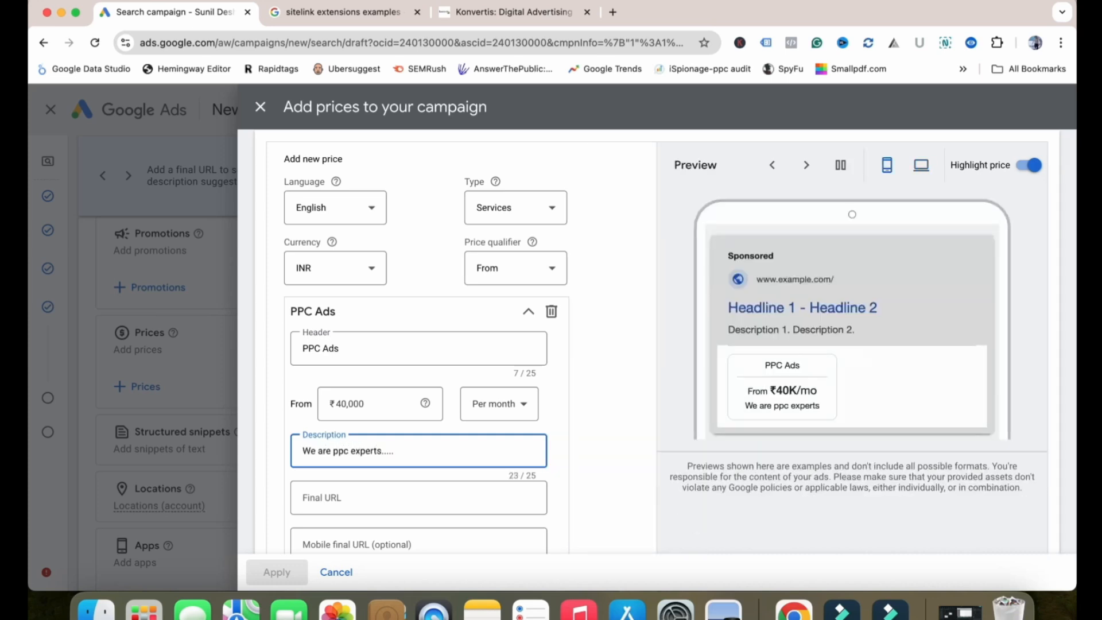
scroll(670, 341, down, 2)
click(419, 429)
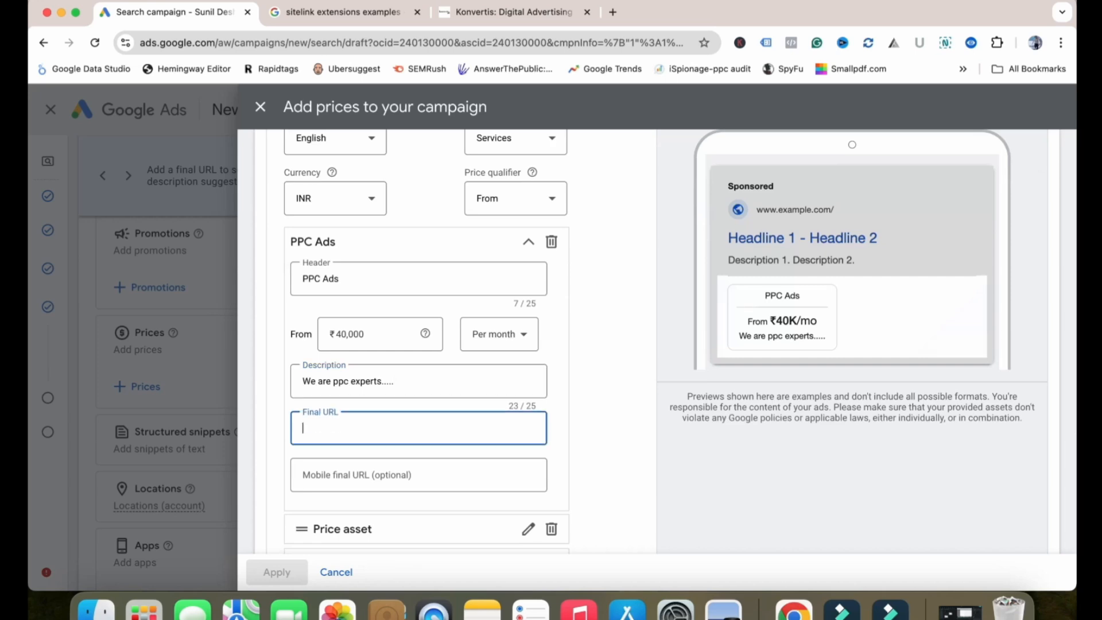
click(513, 12)
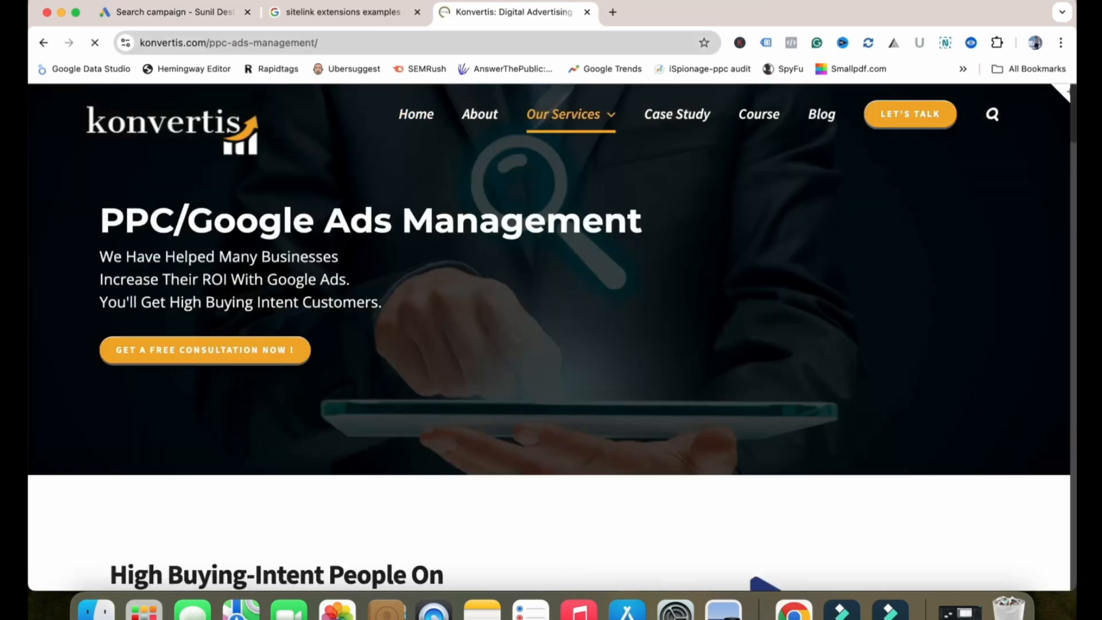
key(super+l)
key(super+c)
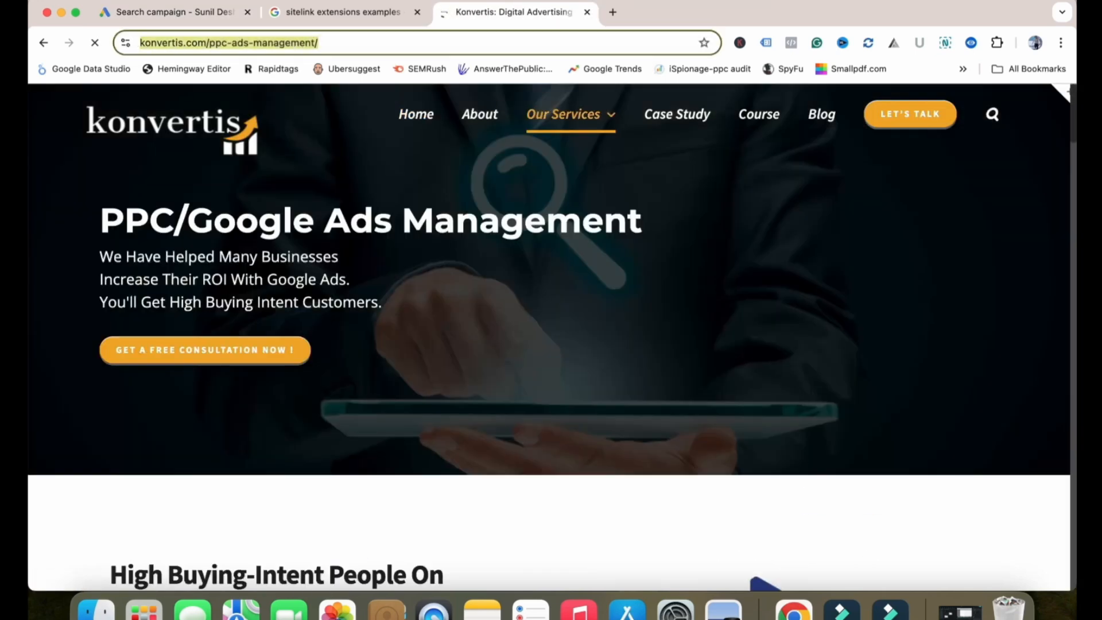
click(175, 12)
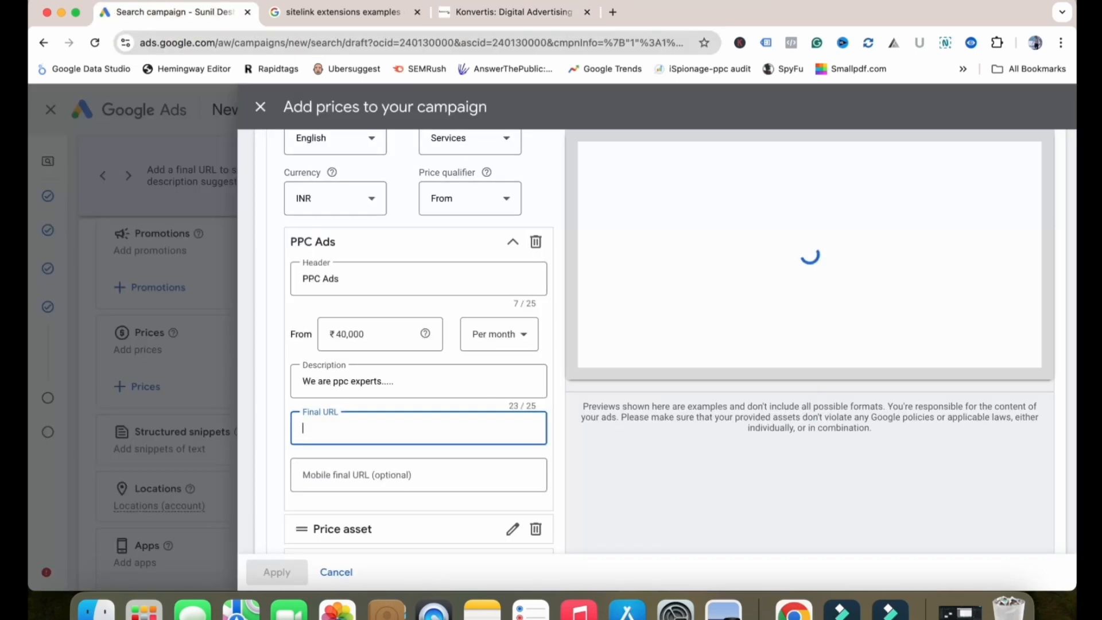
key(super+v)
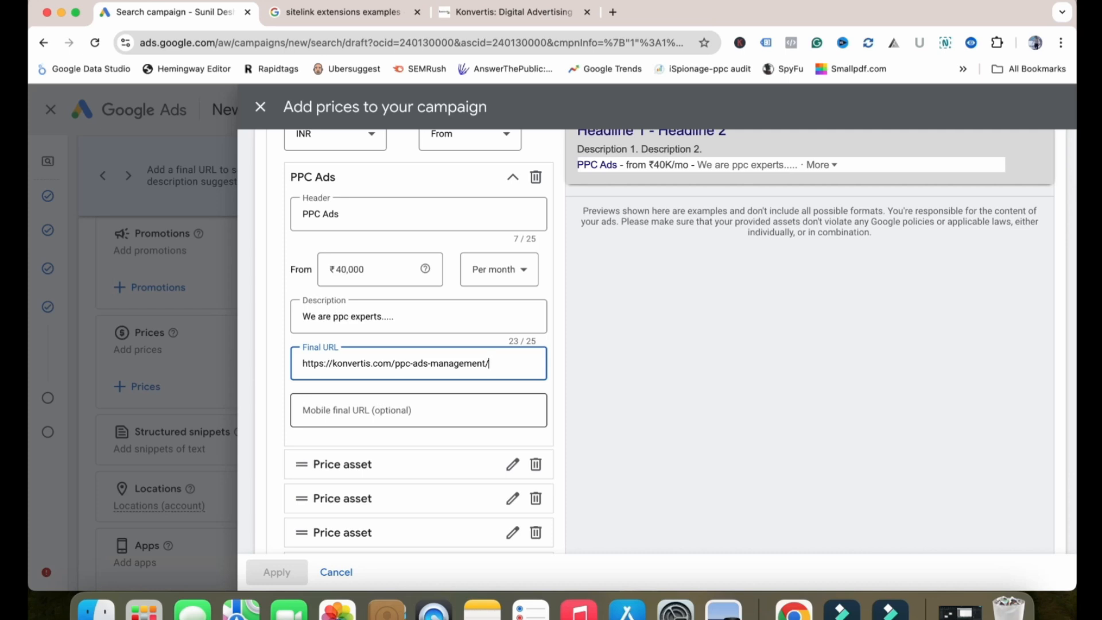
- Change the price qualifier to Up to and check the unit options of the PPC Ads entry, keeping Per month
scroll(404, 416, up, 3)
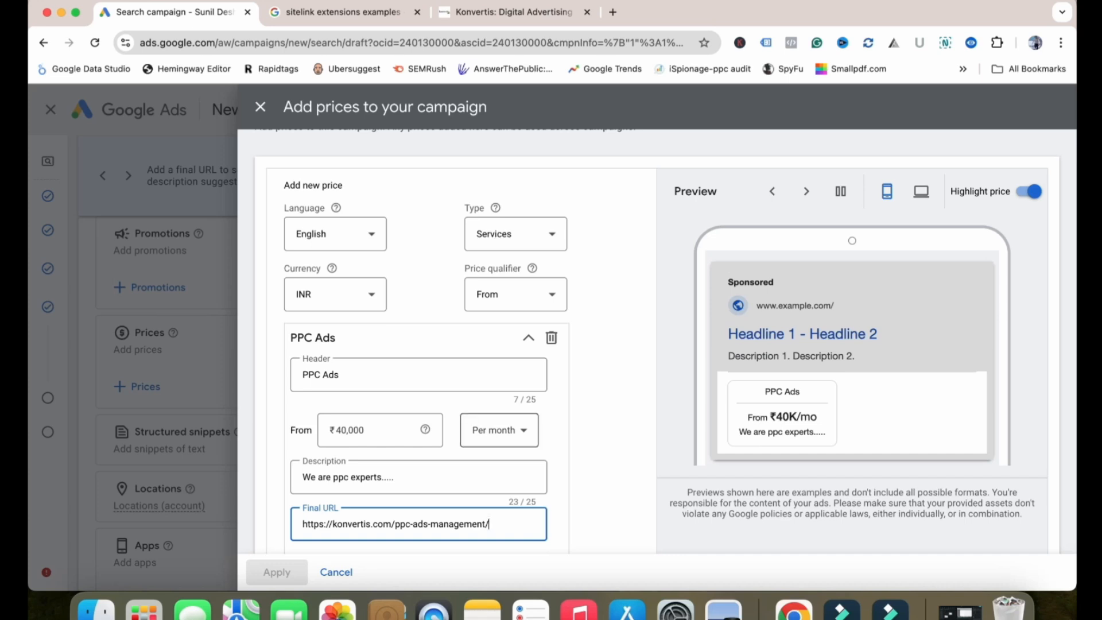
click(515, 294)
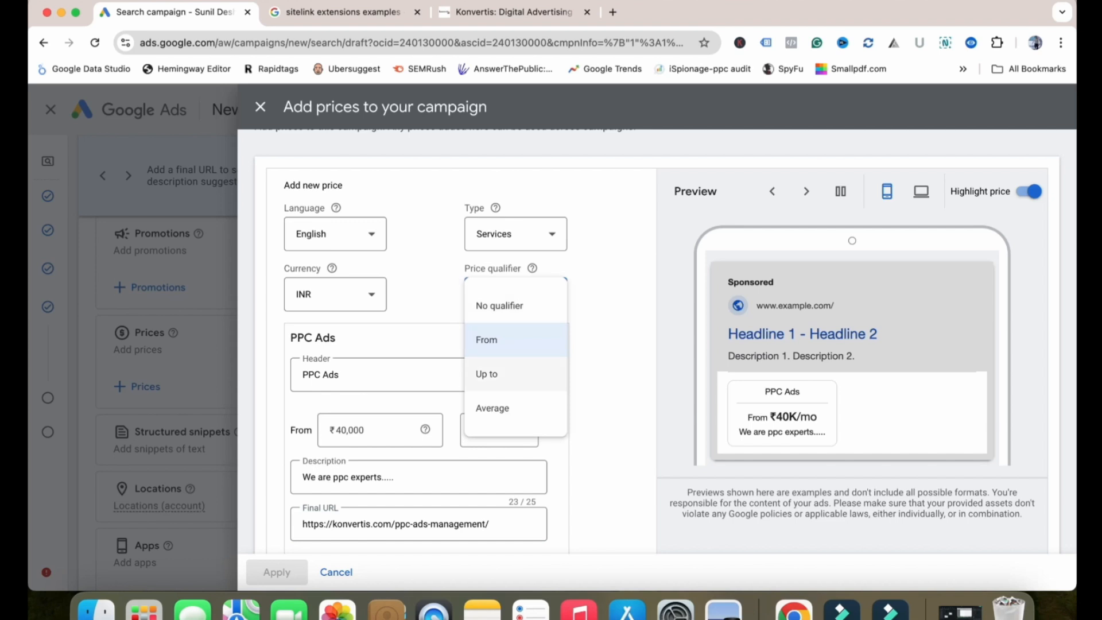
click(487, 374)
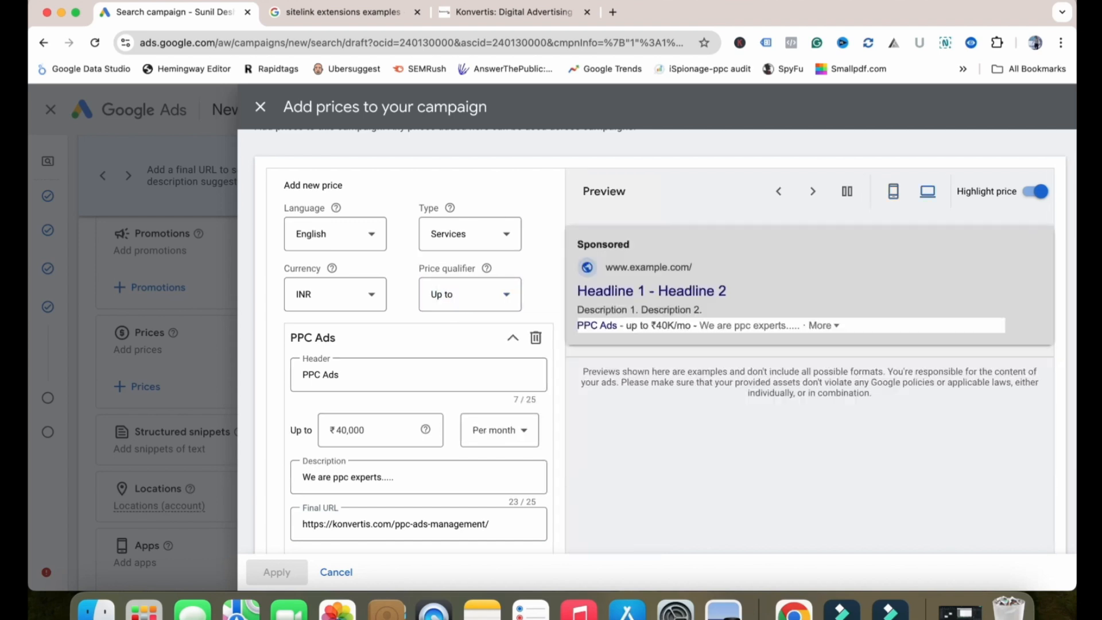
click(499, 430)
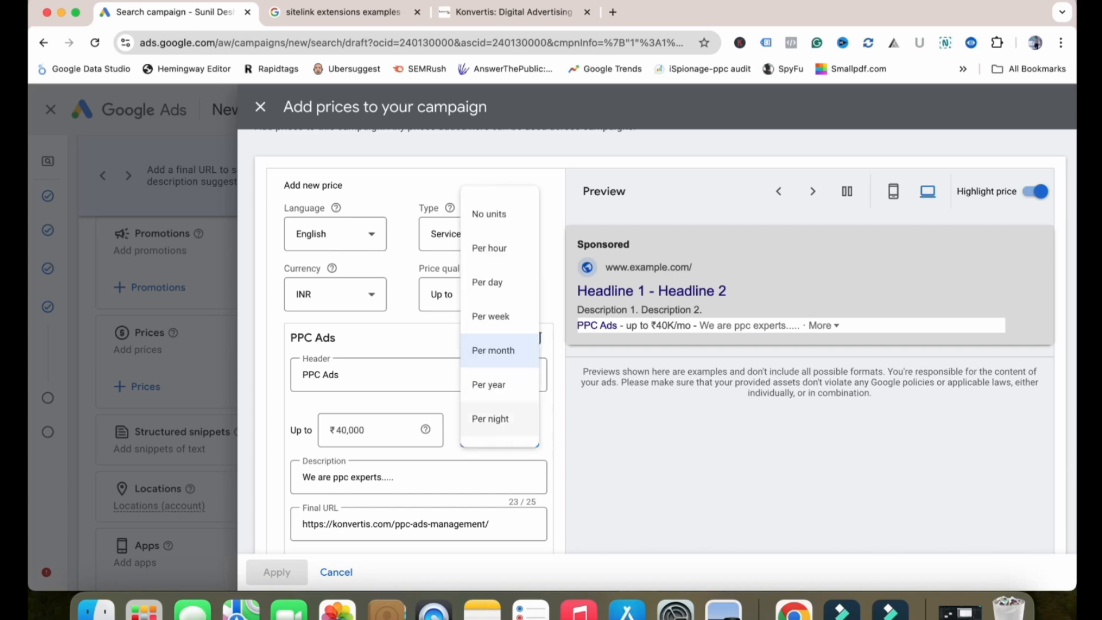
click(422, 375)
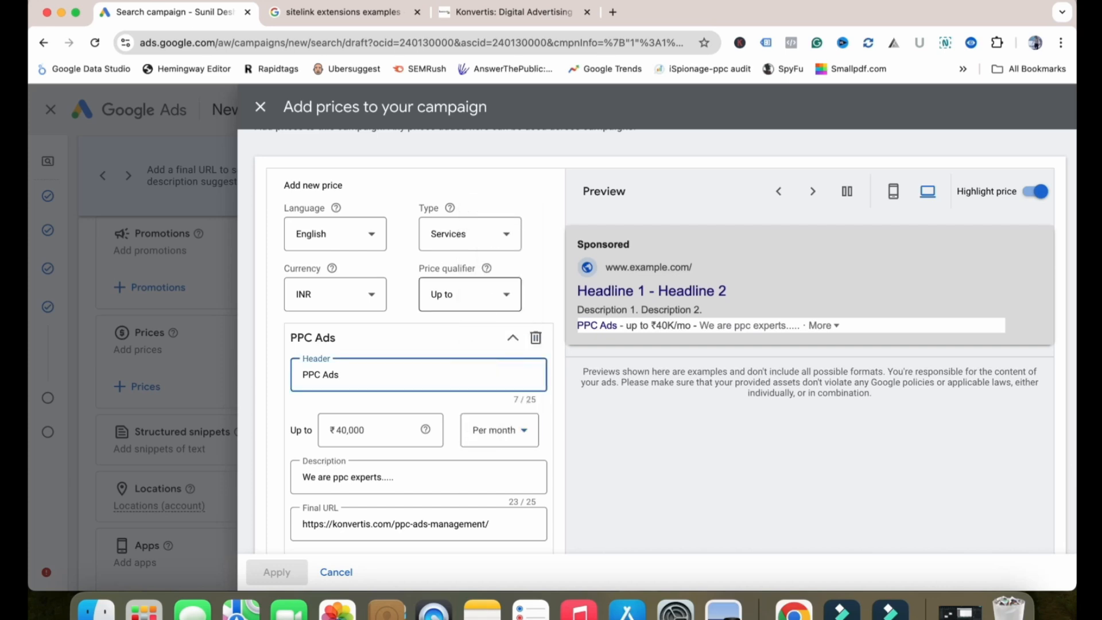
- Try the Average price qualifier and switch the price asset back to No qualifier
click(487, 295)
click(447, 407)
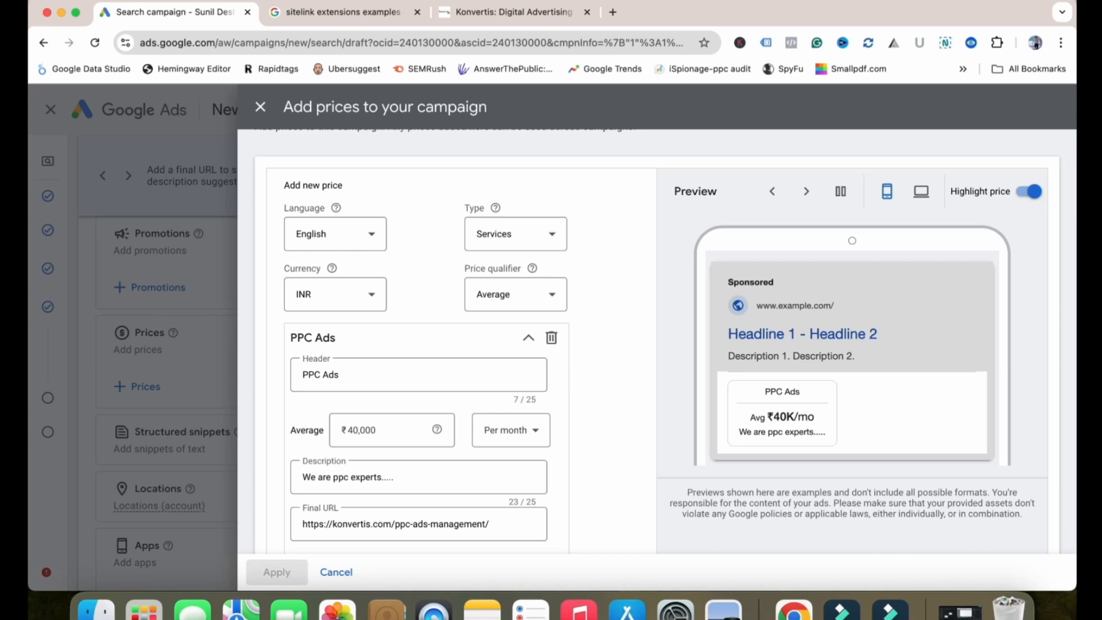
scroll(517, 322, down, 1)
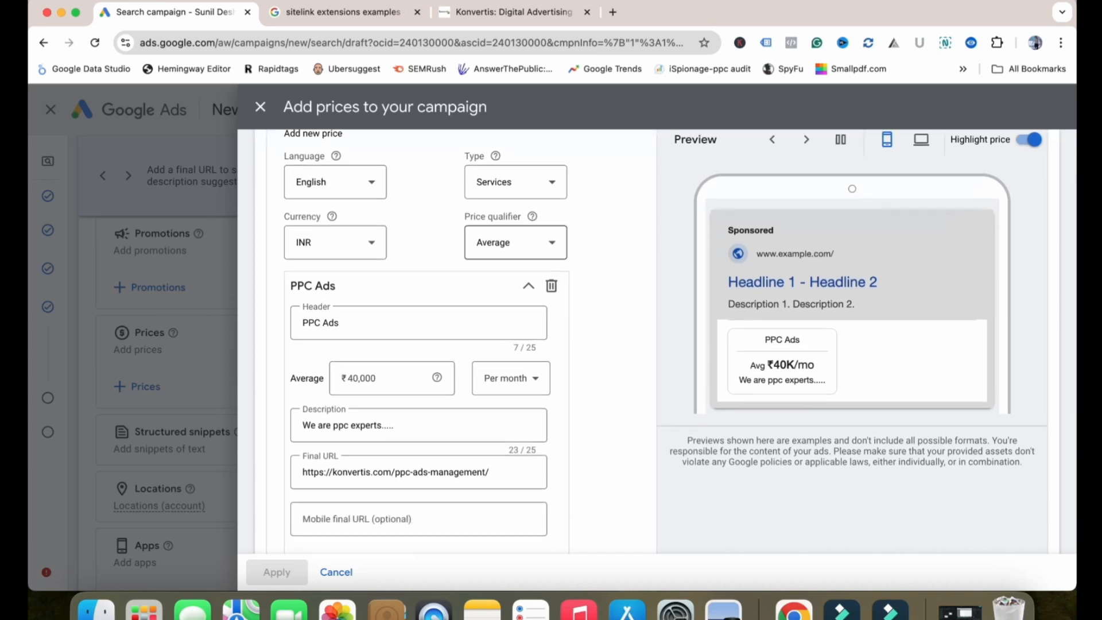
click(515, 245)
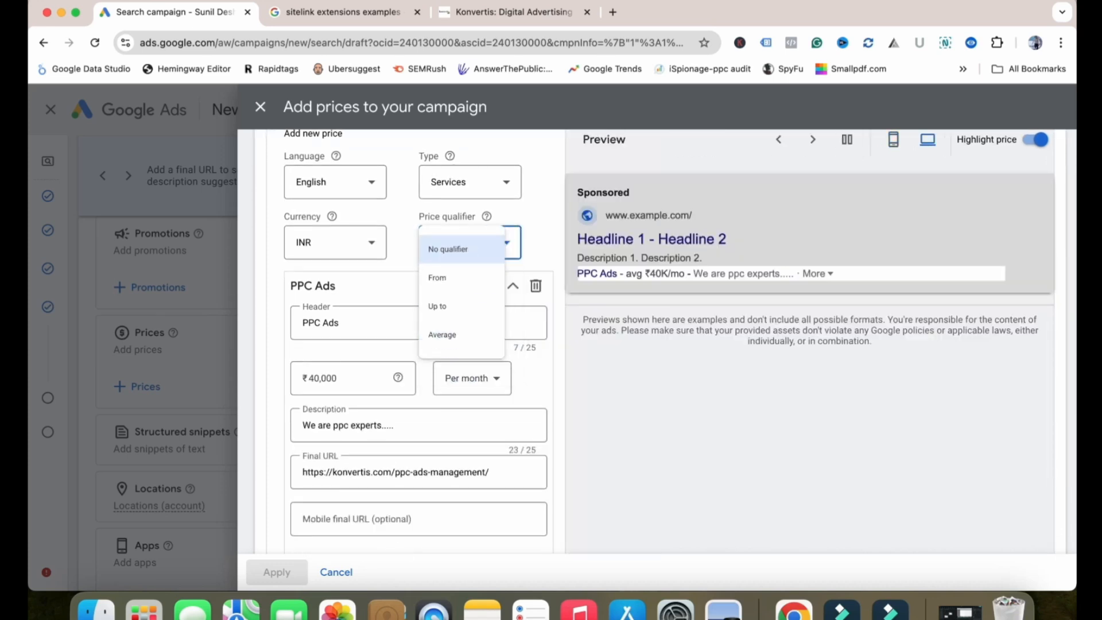
click(453, 254)
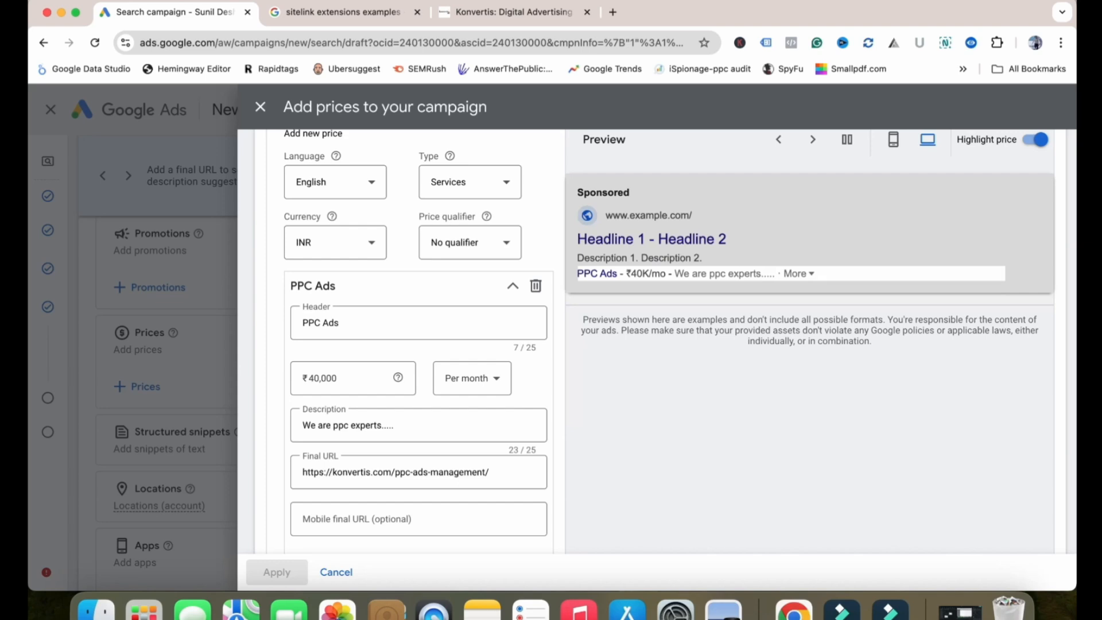
- Look over the remaining empty price entries and close the new price asset without saving it
scroll(492, 264, down, 5)
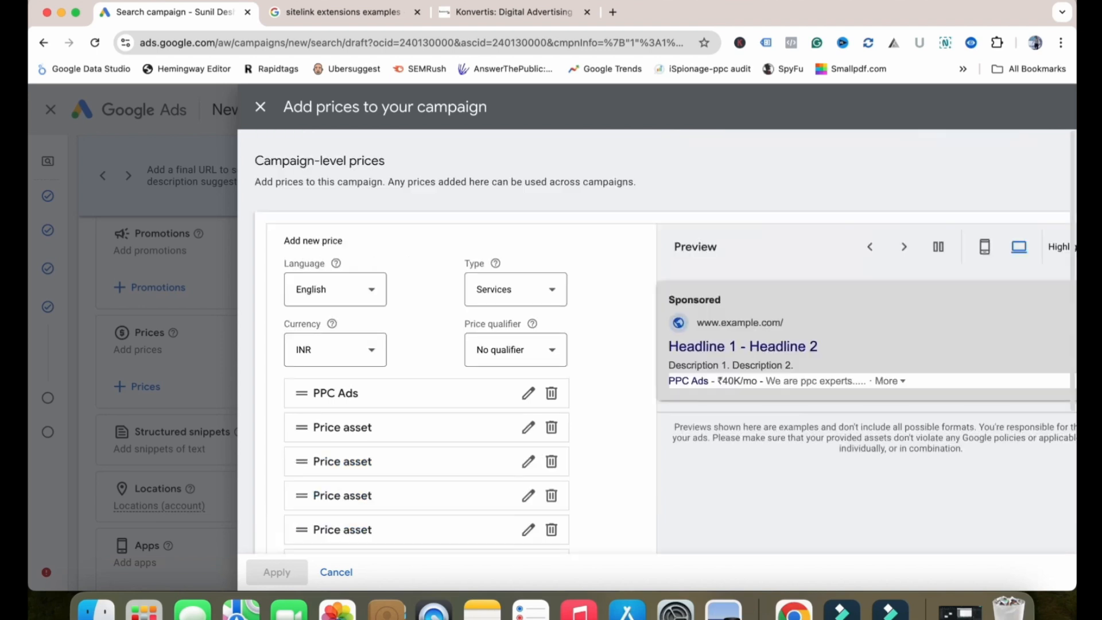
scroll(459, 338, down, 2)
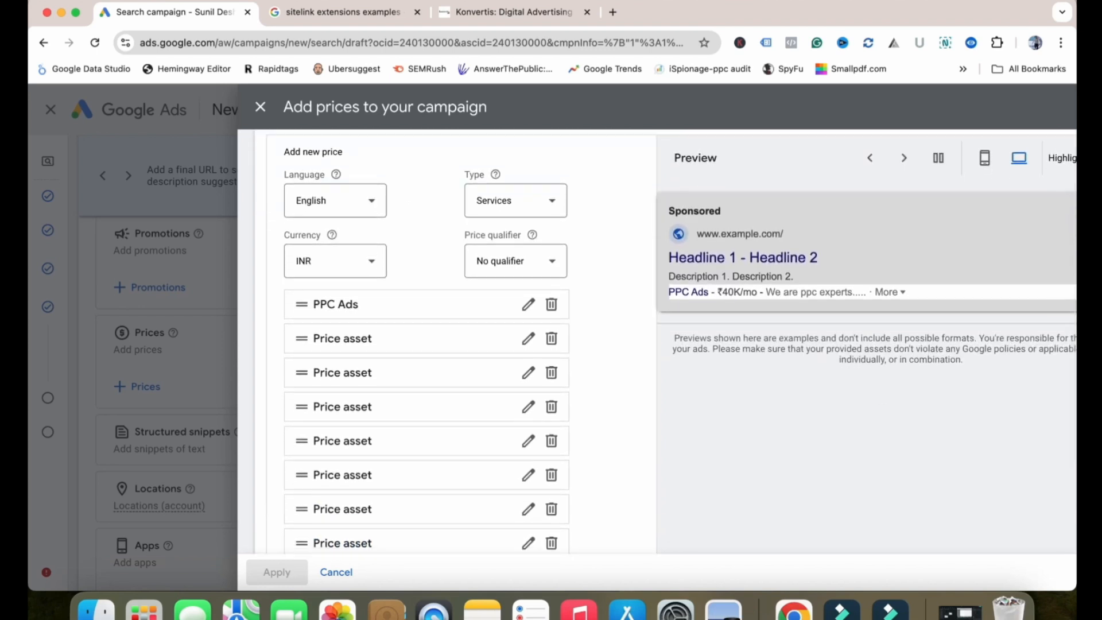
scroll(453, 344, down, 2)
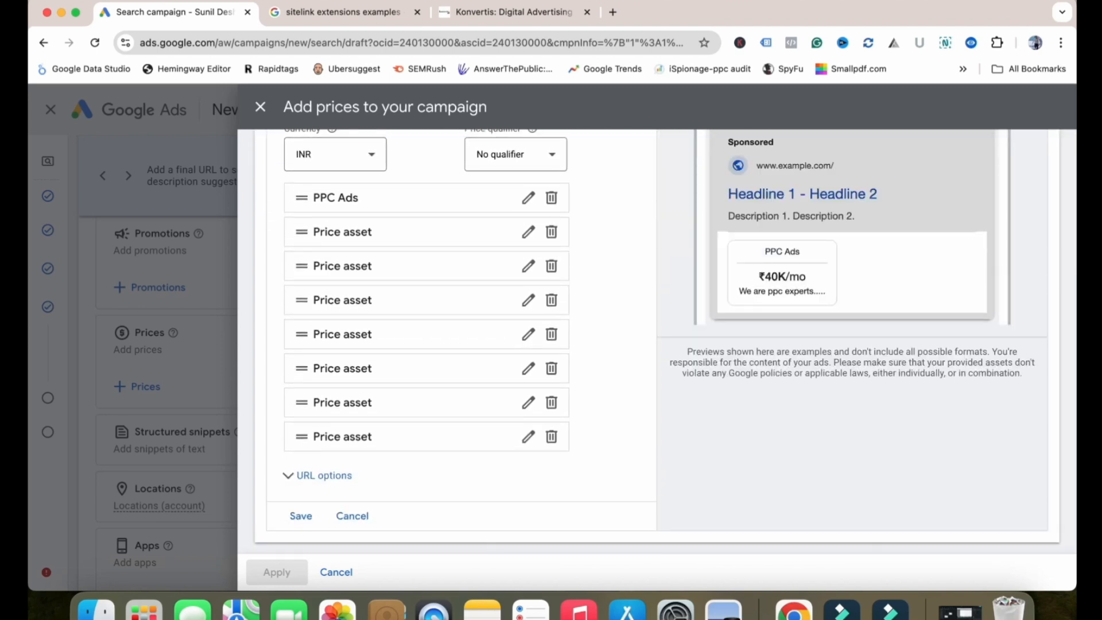
scroll(453, 345, up, 4)
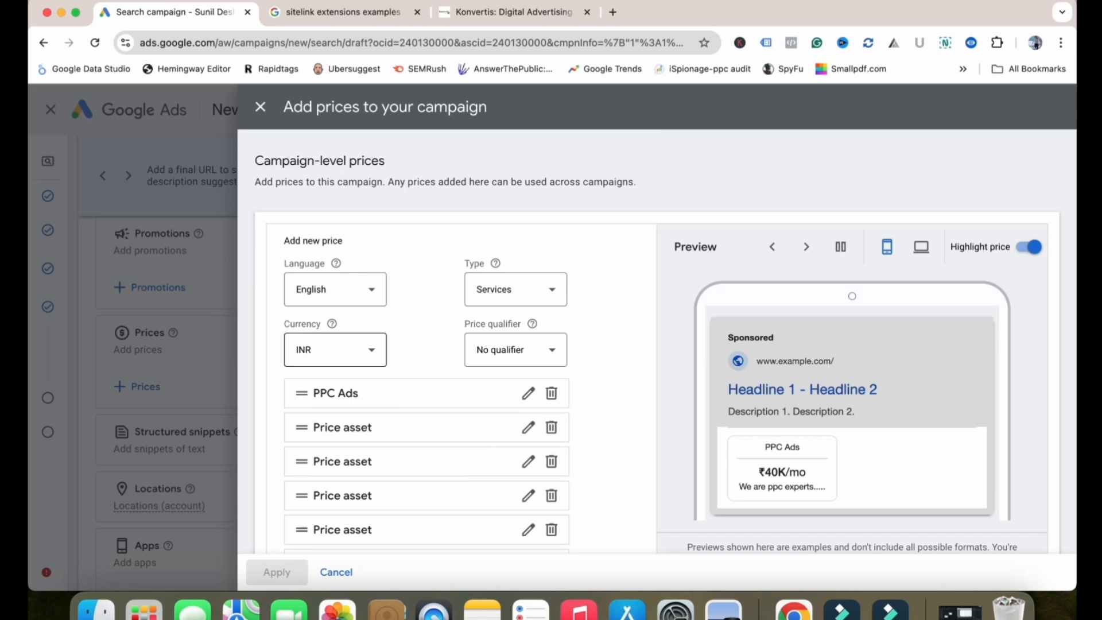
click(260, 107)
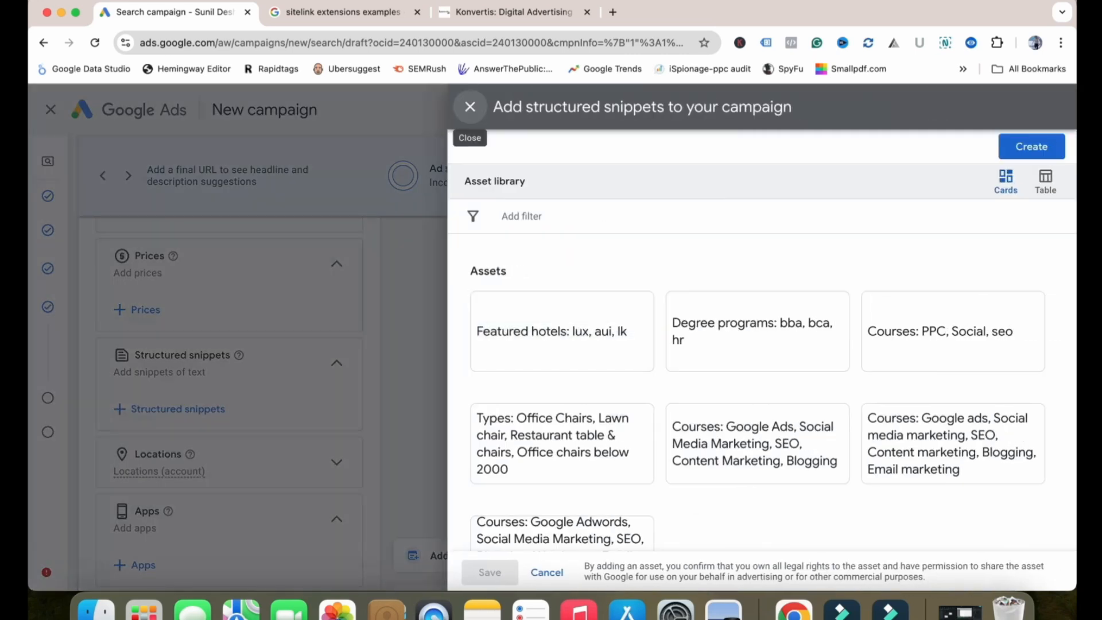
- Start a new structured snippet, look through the available English header types and choose Courses
click(1031, 147)
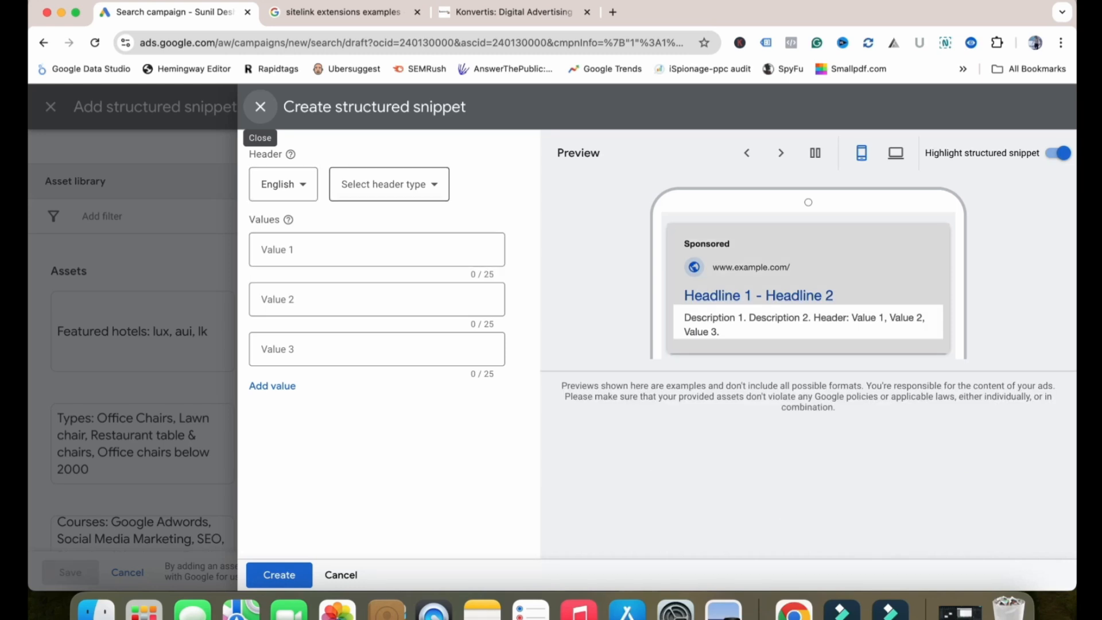
click(383, 184)
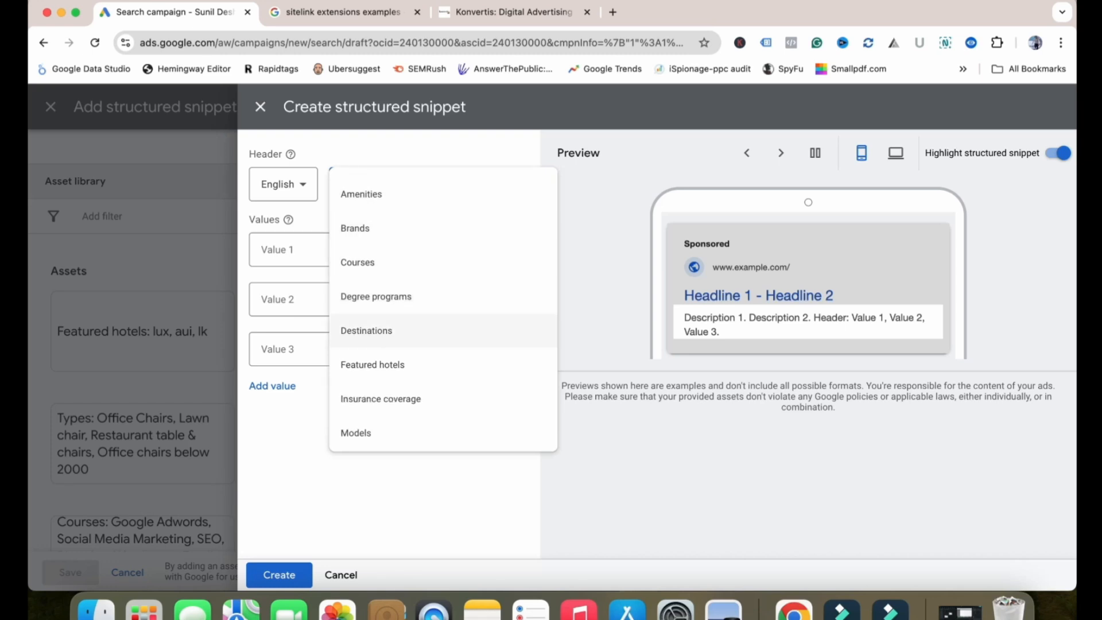
scroll(379, 332, down, 2)
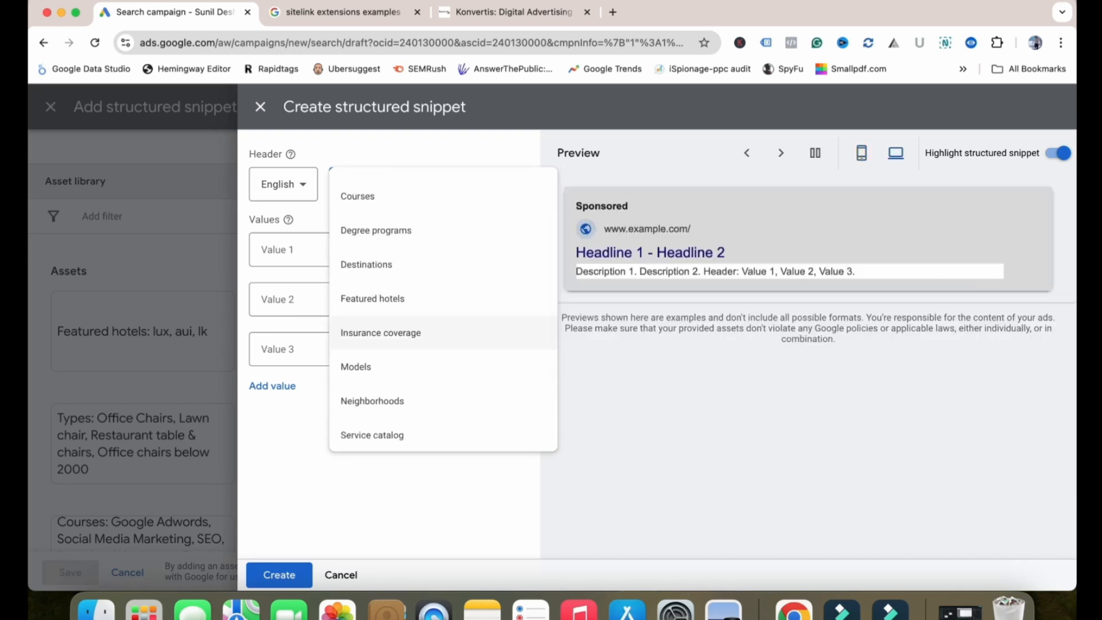
scroll(379, 332, down, 2)
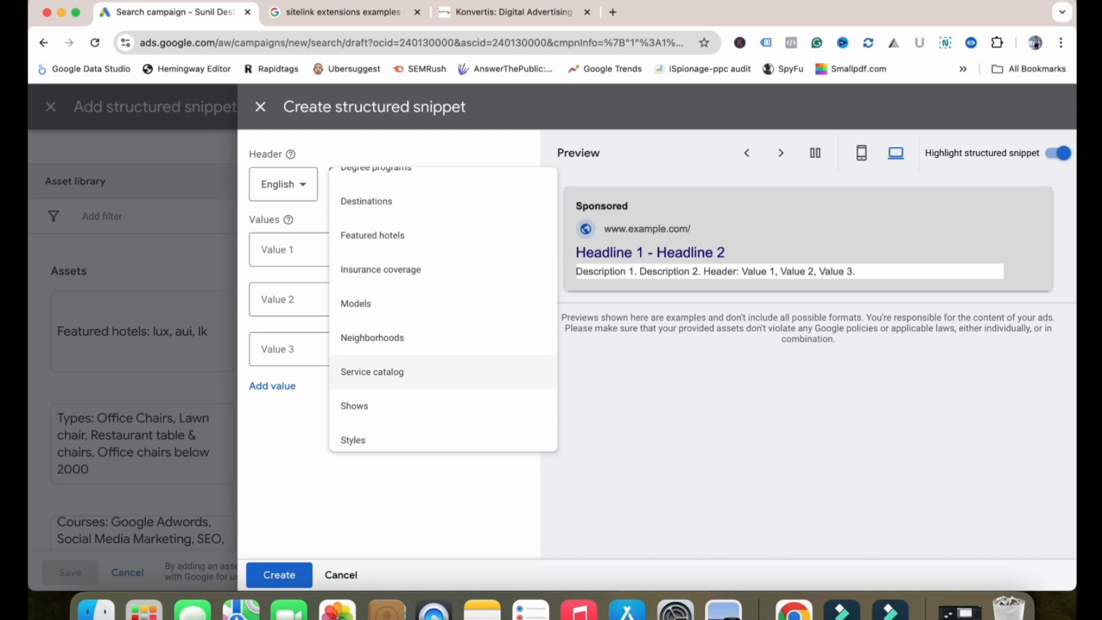
scroll(378, 372, down, 1)
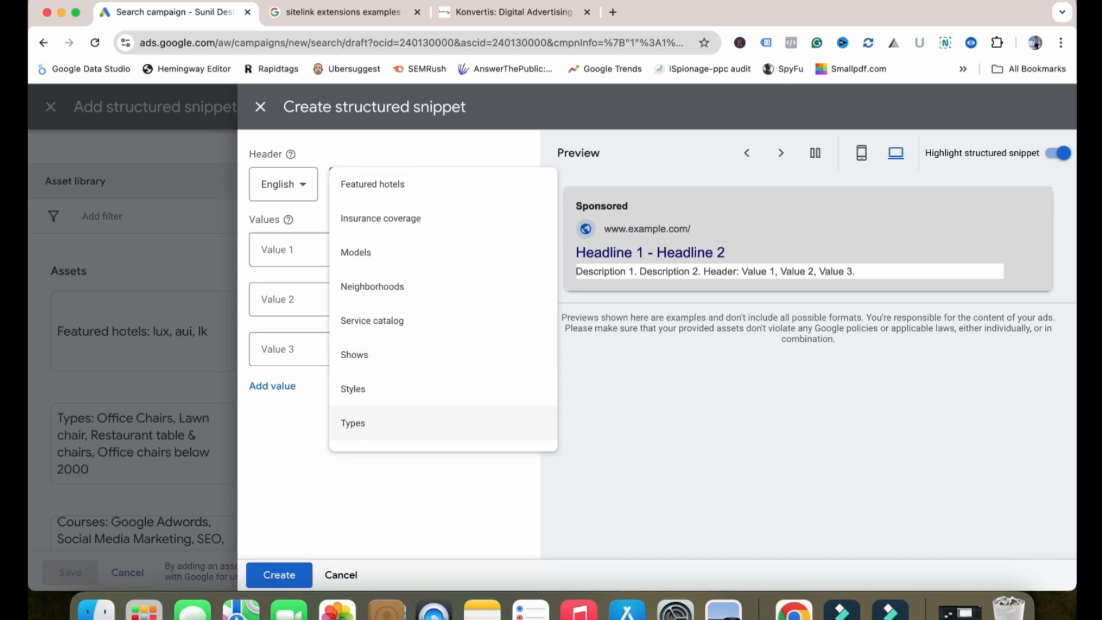
scroll(379, 287, up, 3)
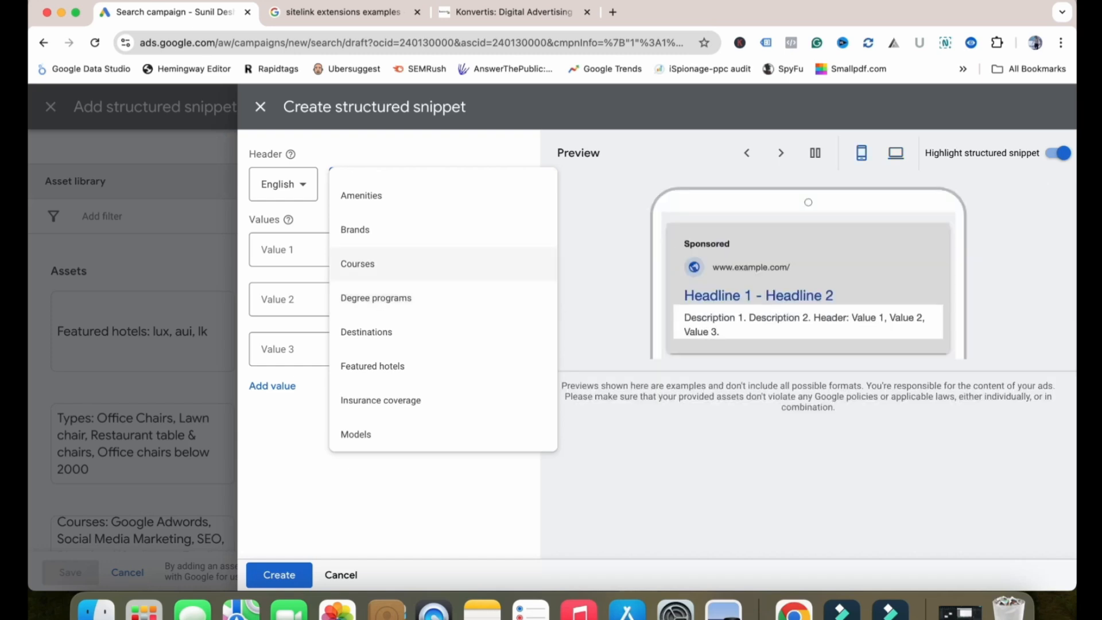
click(357, 263)
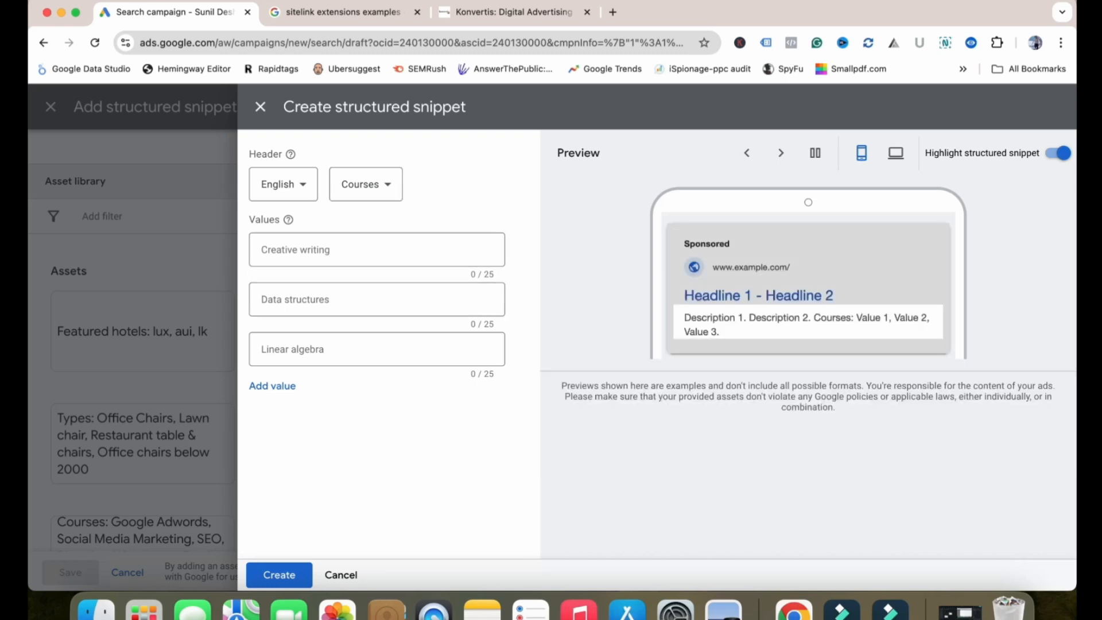
- Enter PPC ads, SMM and SEO as the structured snippet's three values, keeping Courses as its header
click(377, 249)
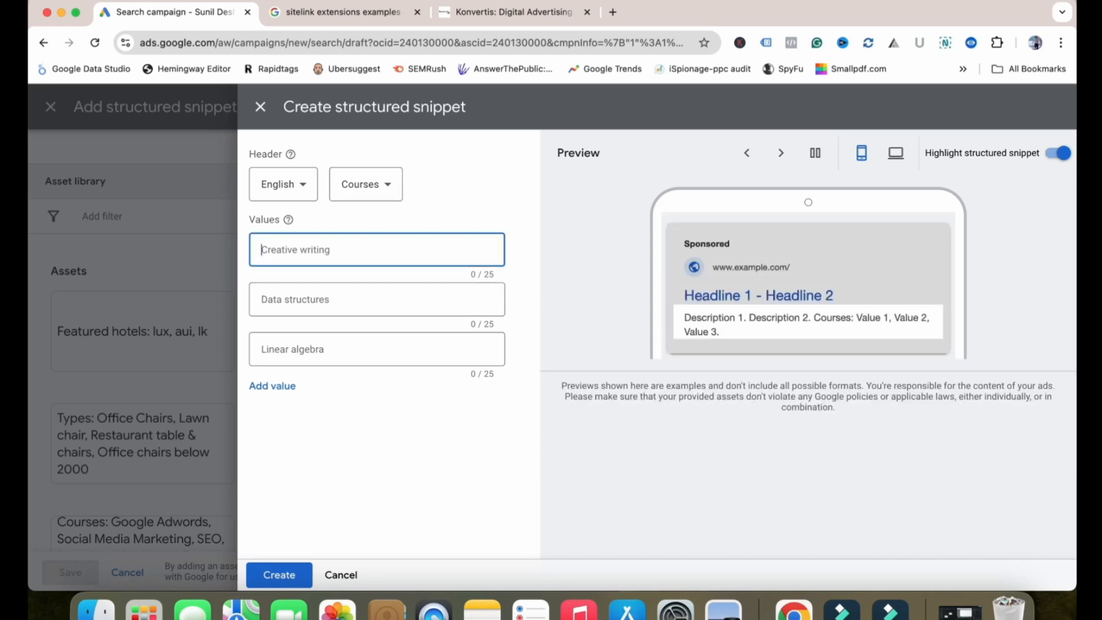
text(PPC)
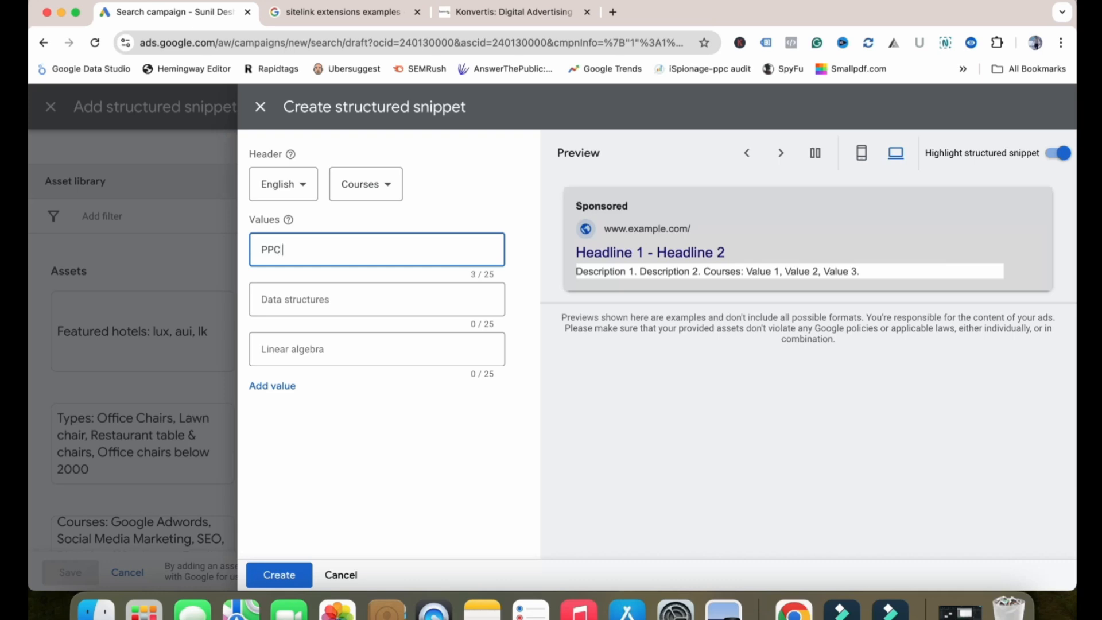
text( ads)
click(377, 299)
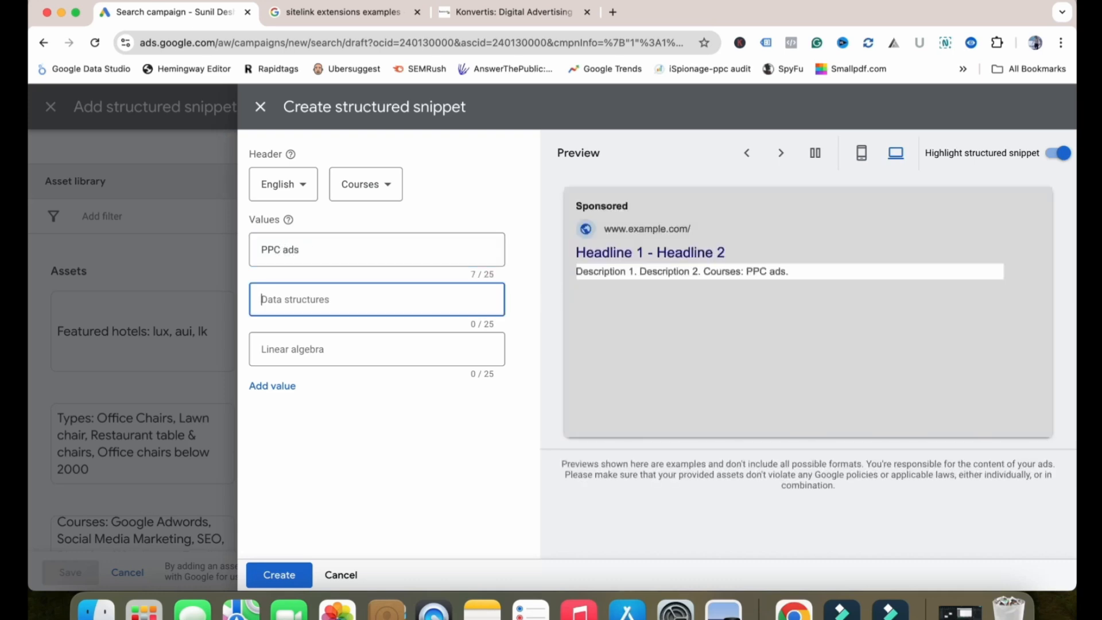
text(SMM)
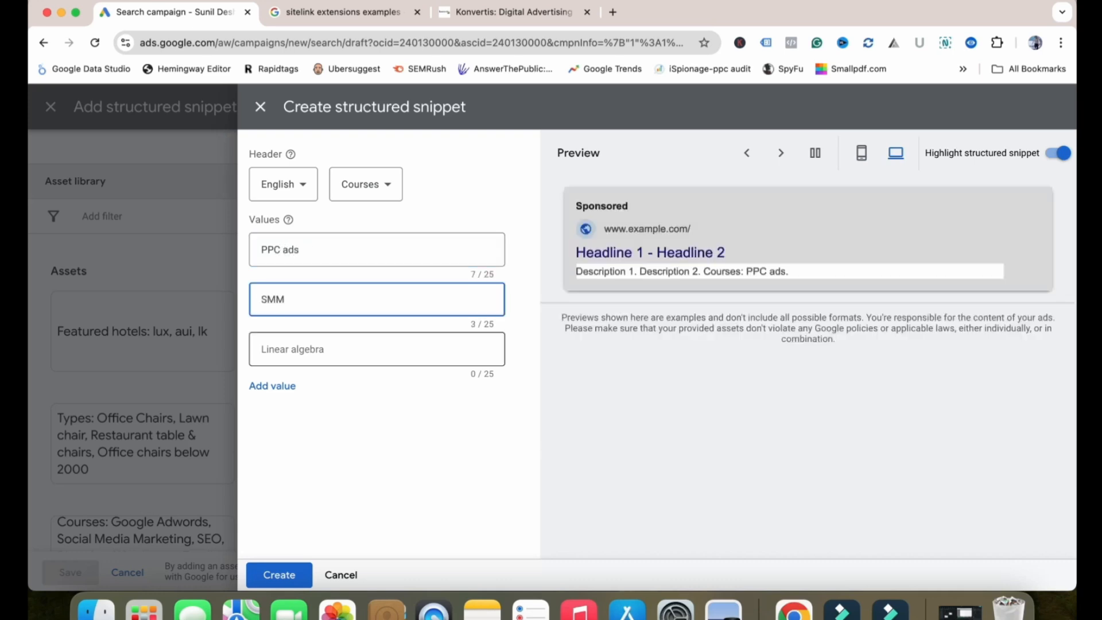
click(376, 349)
text(SEO)
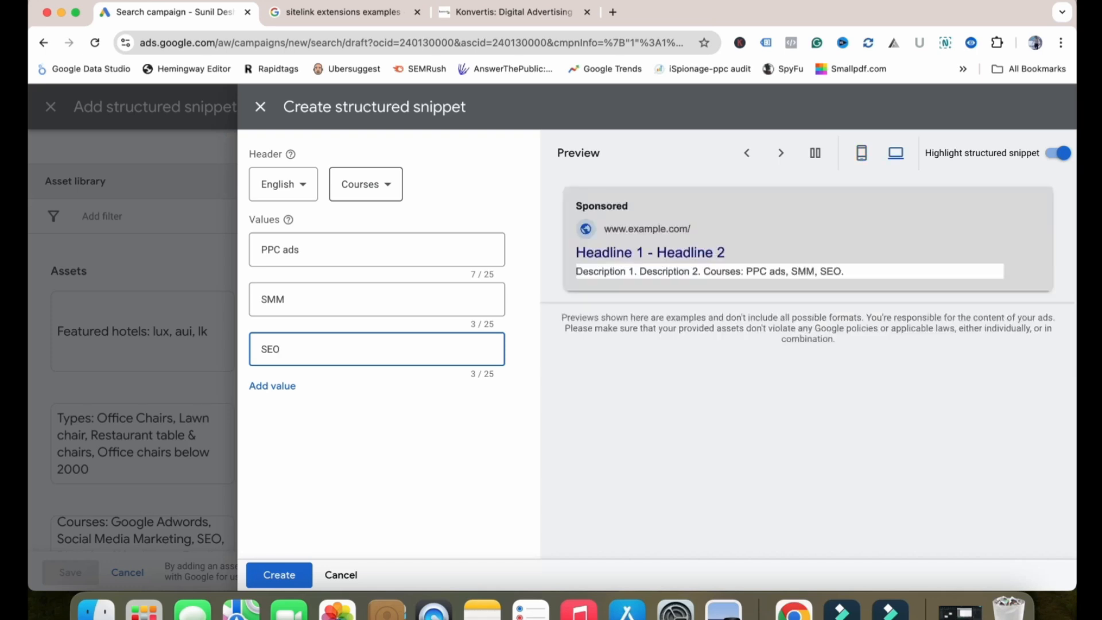
click(366, 185)
click(366, 263)
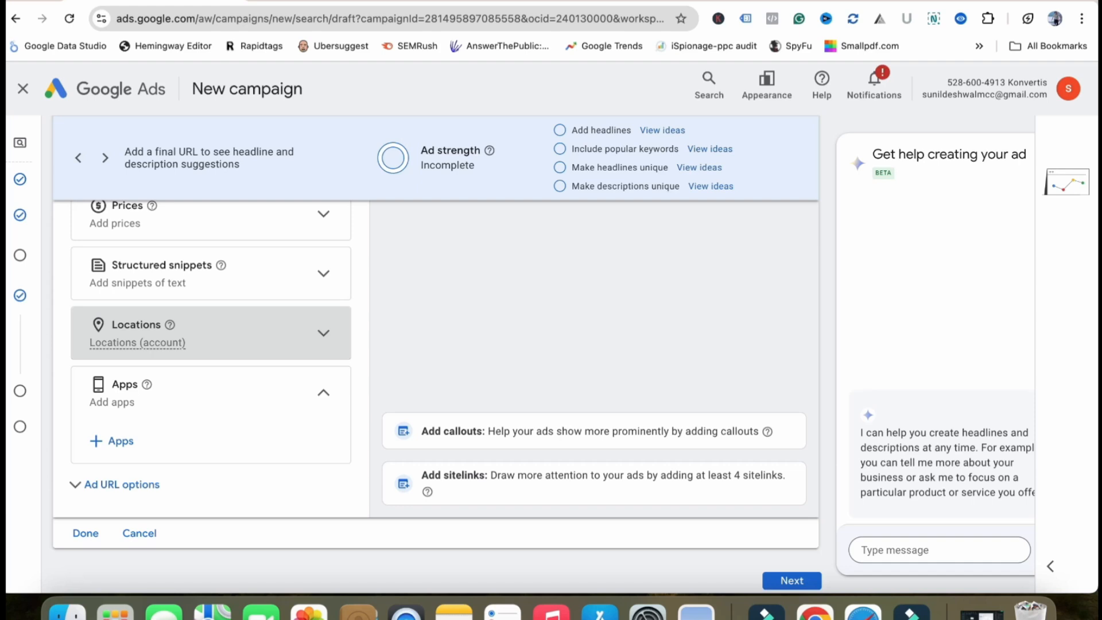
- Check what the Locations asset section of the campaign contains and collapse it again
click(324, 333)
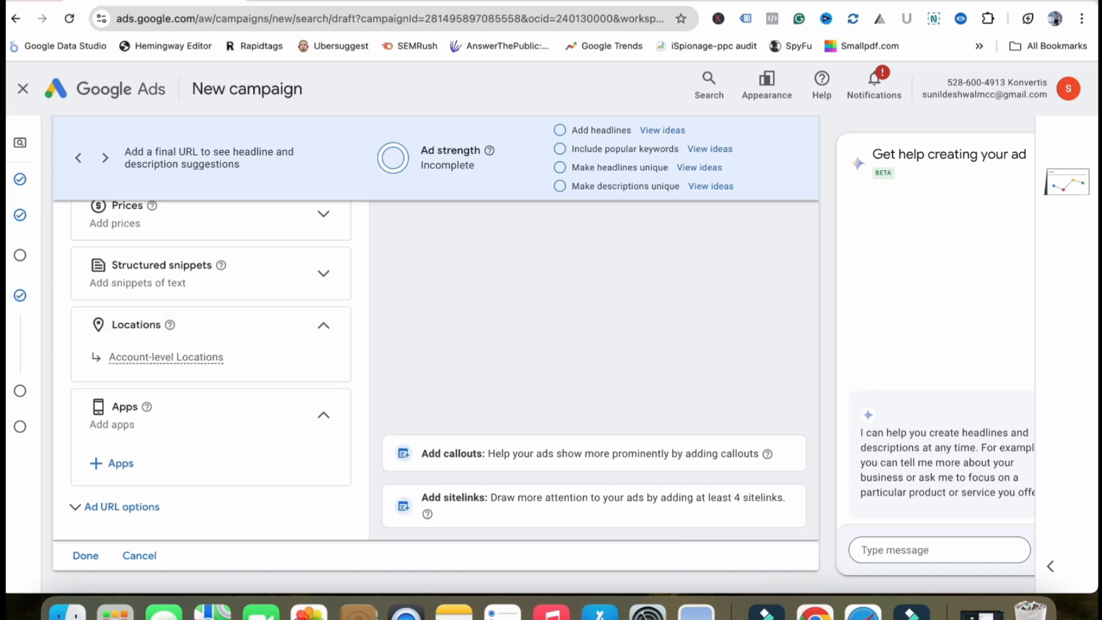
click(323, 326)
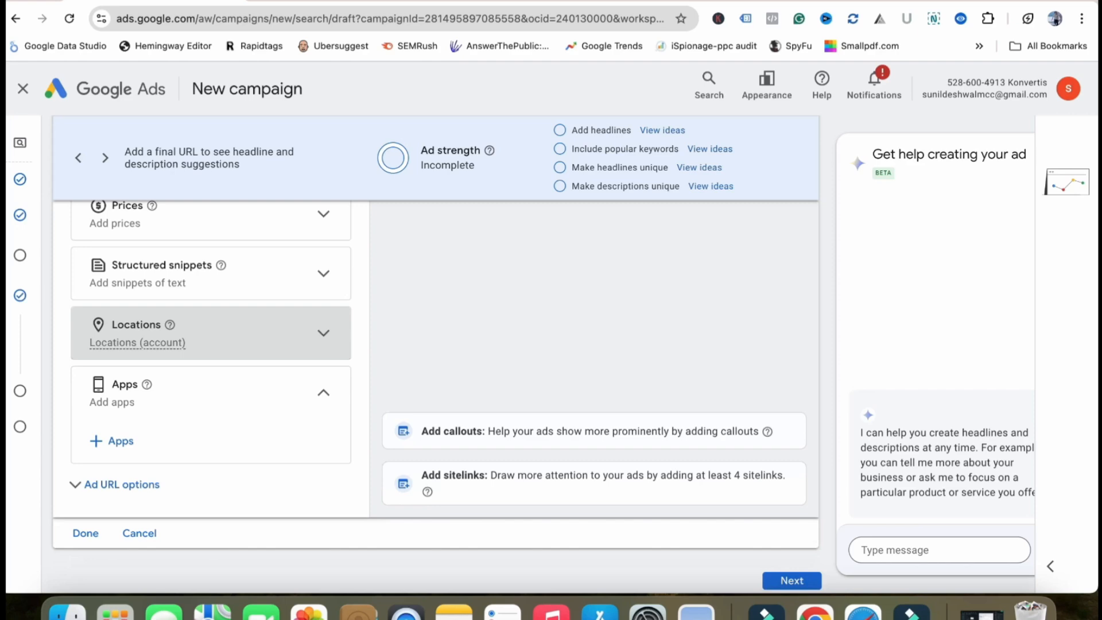
scroll(323, 330, up, 20)
scroll(543, 312, down, 2)
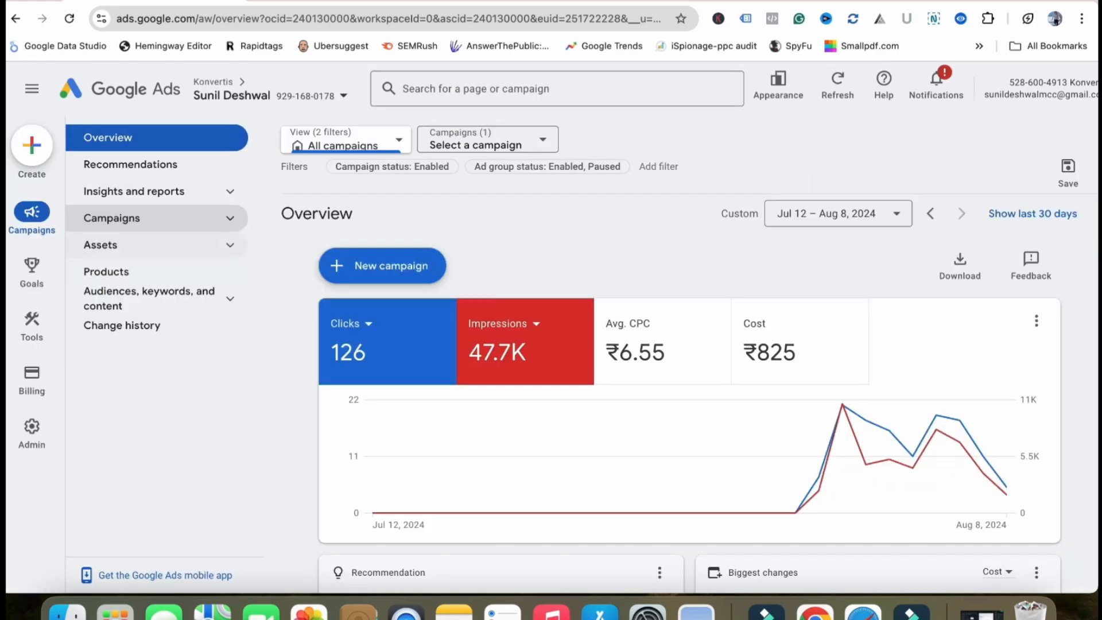
- Start adding location assets from the account's Assets page, with Our locations as the location type
click(115, 244)
click(112, 272)
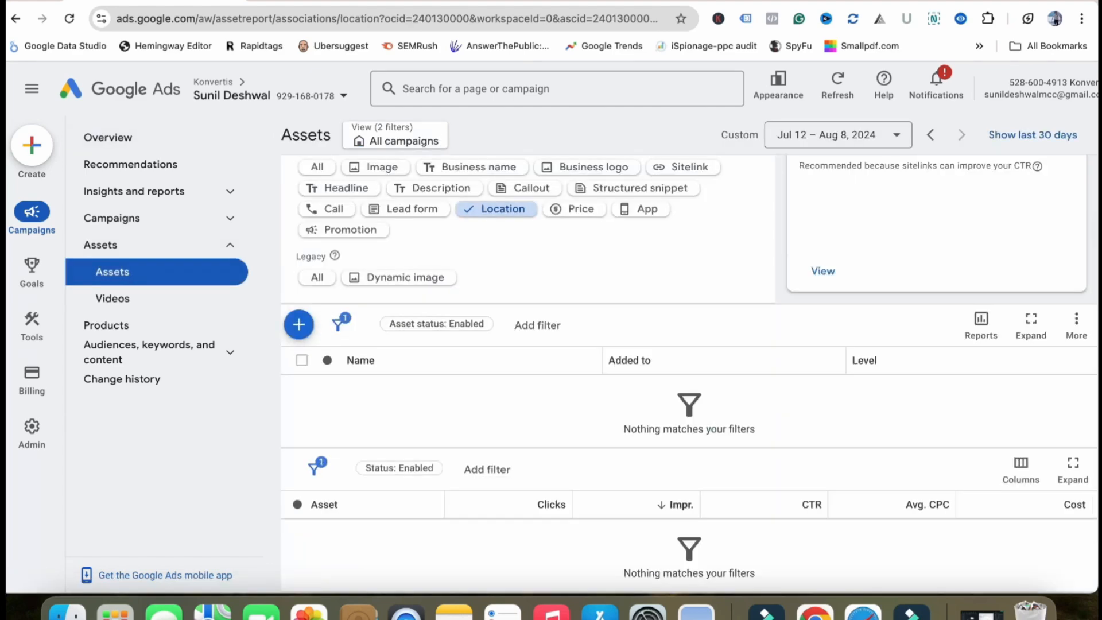
click(299, 324)
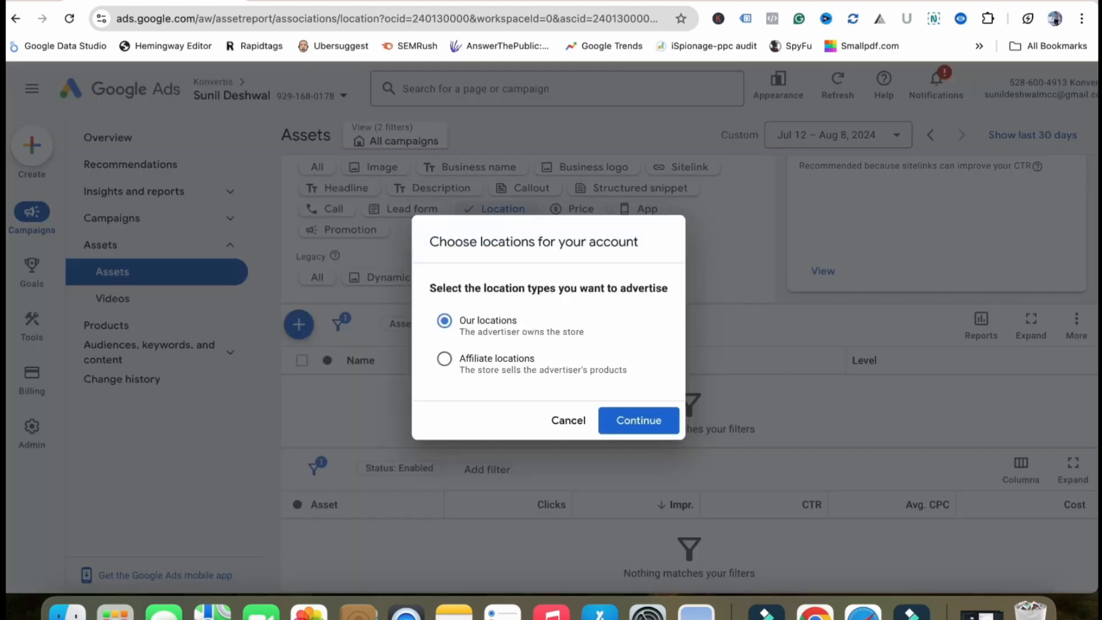
click(638, 420)
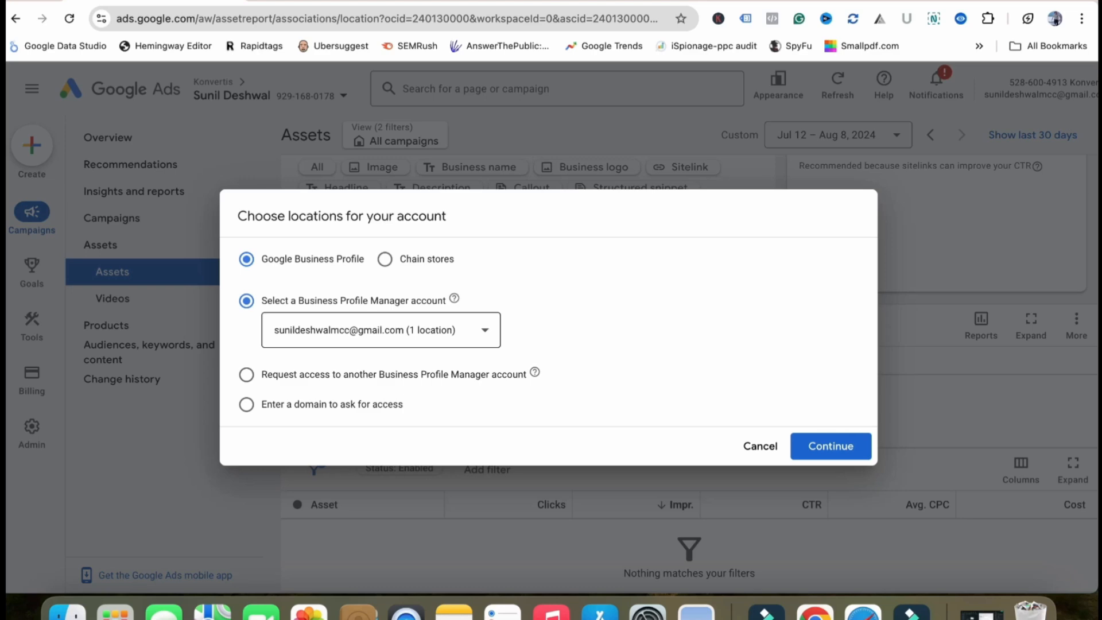
- Choose the Business Profile Manager account with 4 locations as the Google Business Profile source and save its locations to the account
click(381, 330)
click(368, 390)
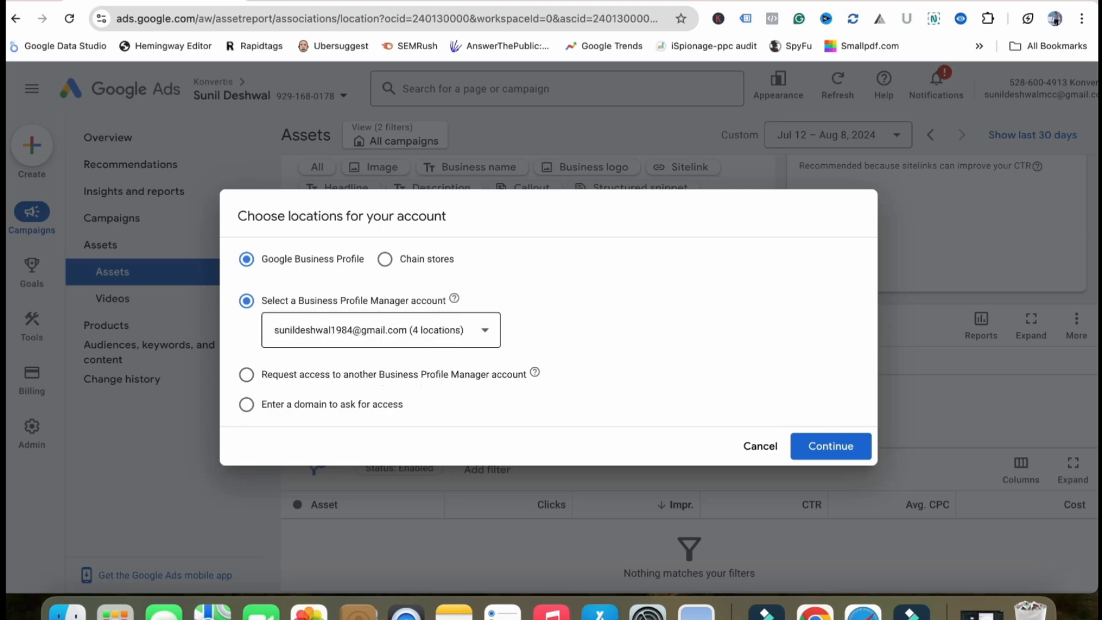
click(831, 446)
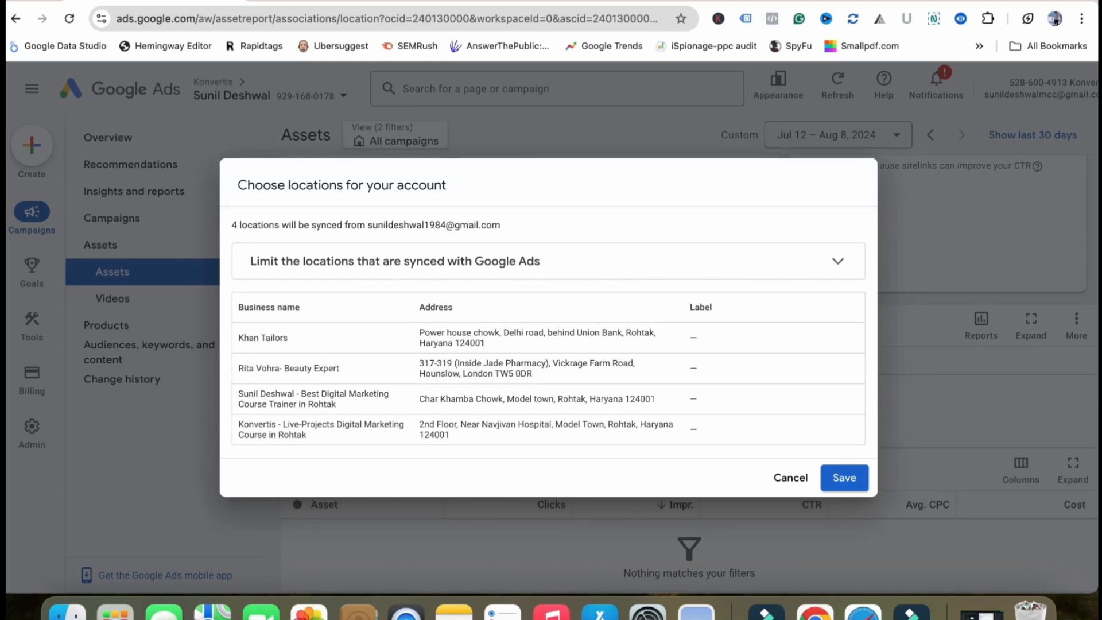
click(844, 477)
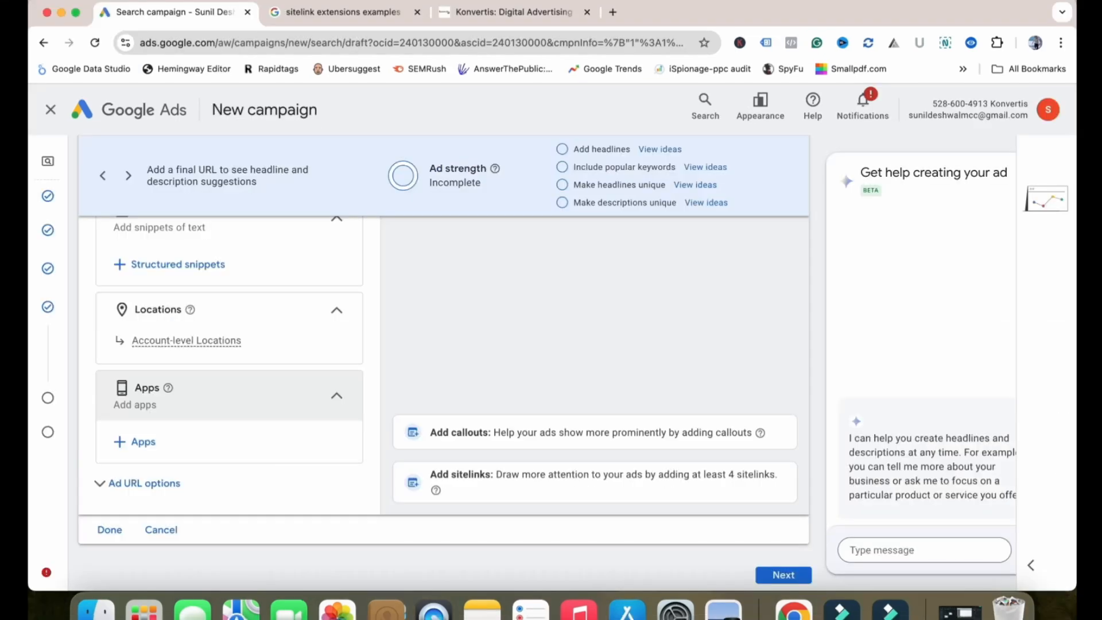
- Start a new campaign-level app asset for Android and look up the Amazon Shopping app
click(334, 394)
click(335, 398)
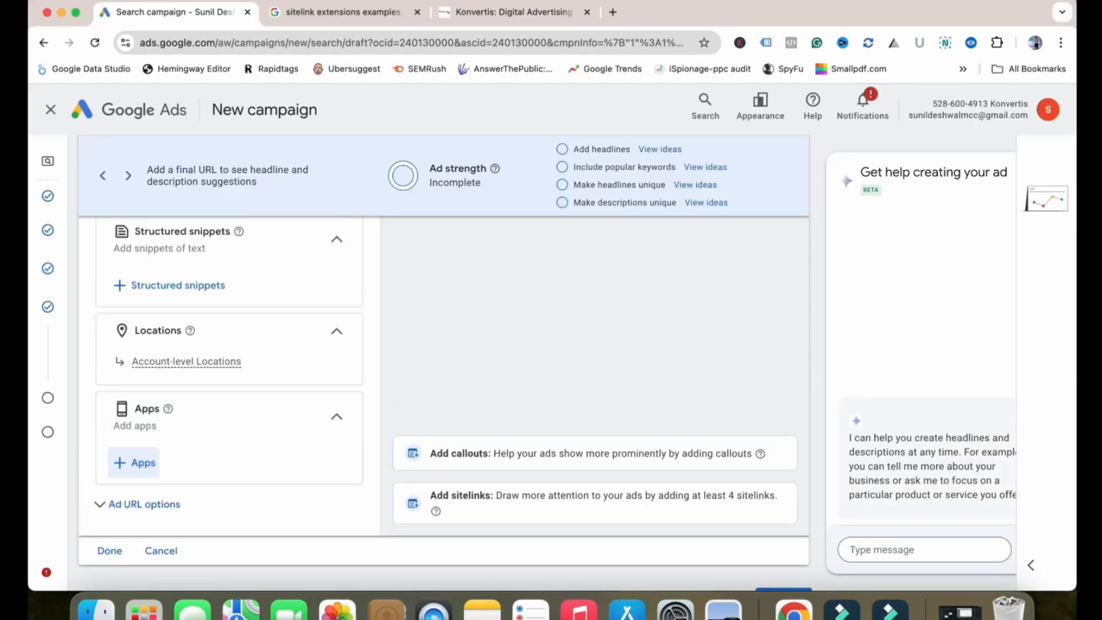
click(136, 463)
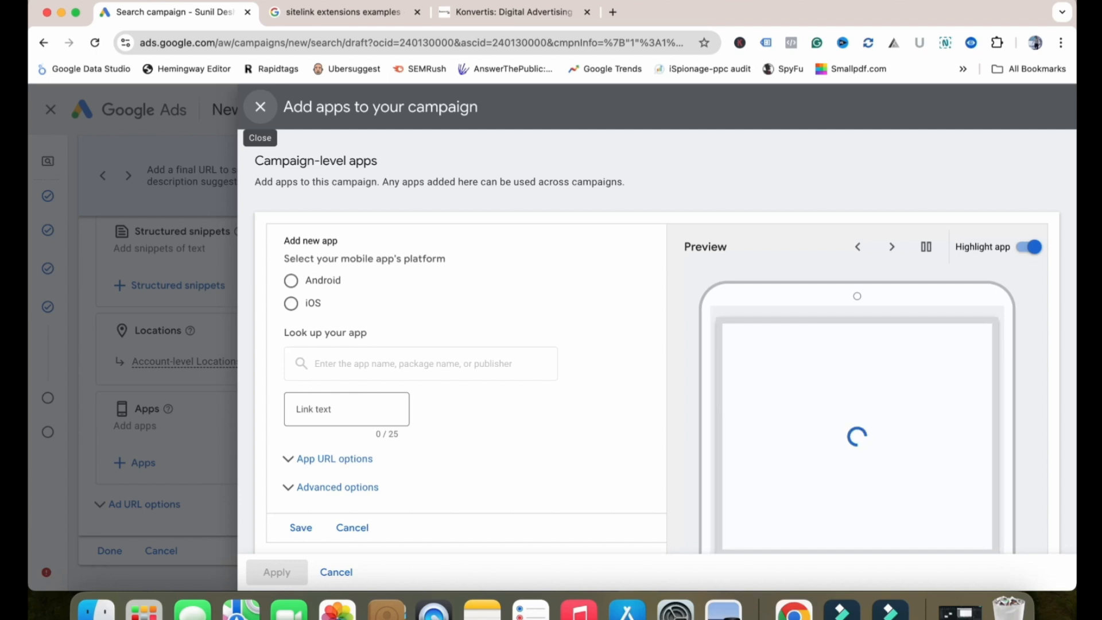
click(291, 281)
scroll(420, 345, down, 1)
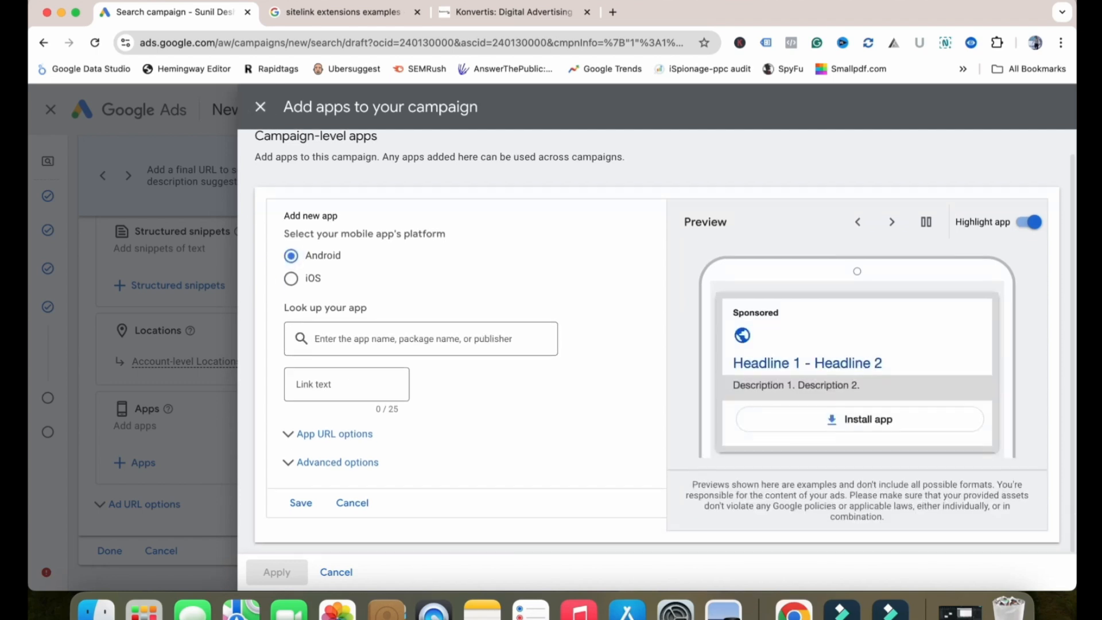
click(420, 338)
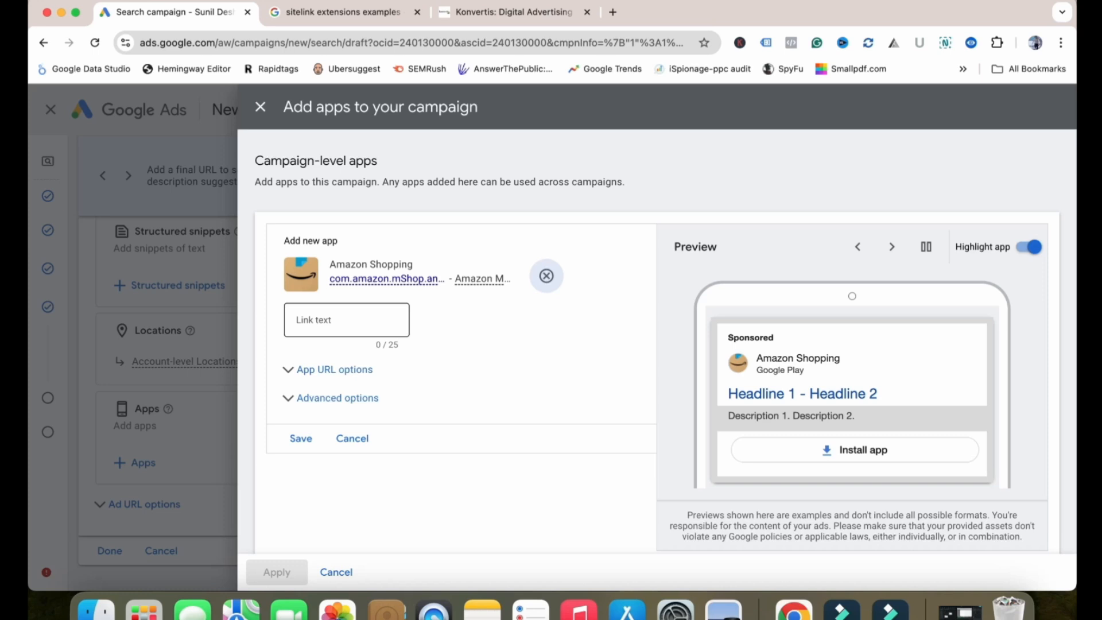
- Set the Amazon Shopping app's link text to Install App and leave the app asset without saving it
click(346, 321)
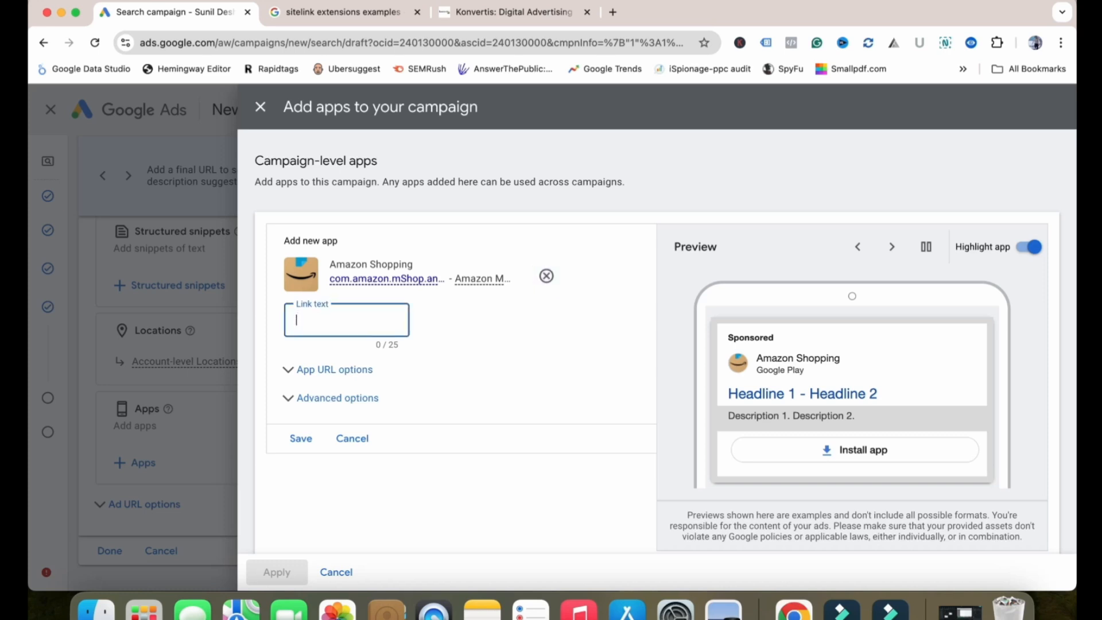
text(IInstall App)
key(Tab)
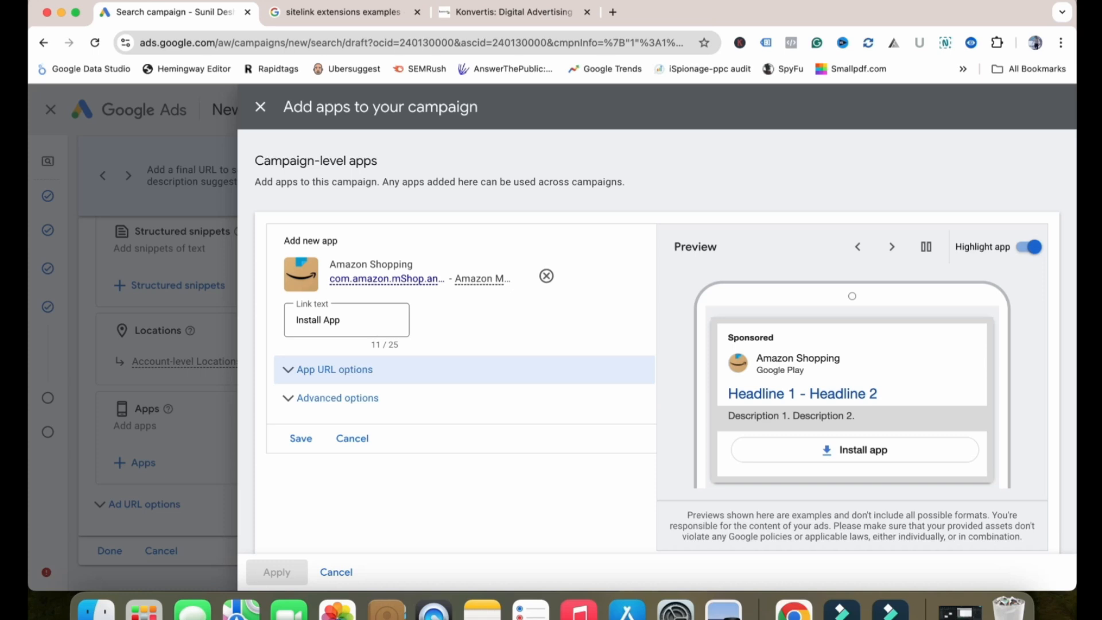
click(336, 573)
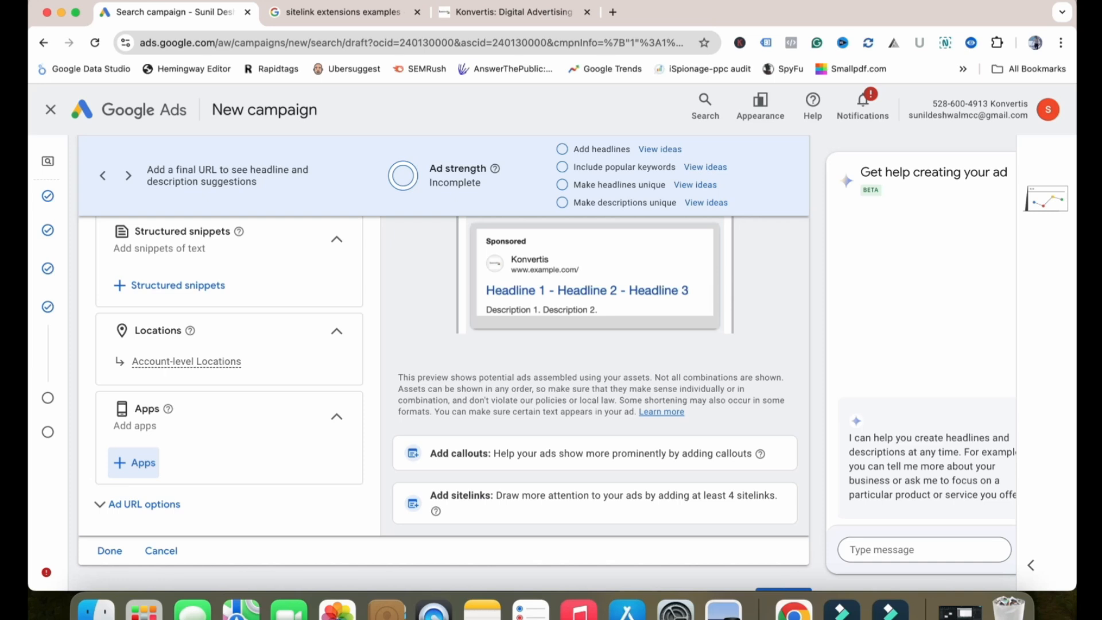
- Review the campaign's ad asset sections from calls and lead forms through sitelinks, callouts, promotions and prices to locations and apps
scroll(230, 402, up, 15)
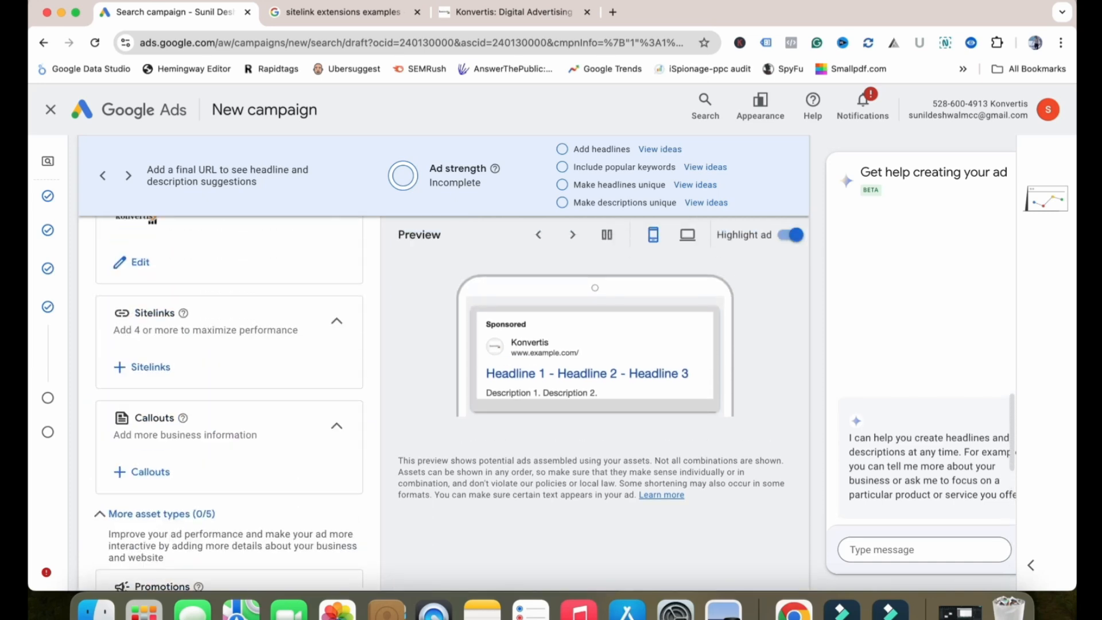
scroll(230, 373, down, 2)
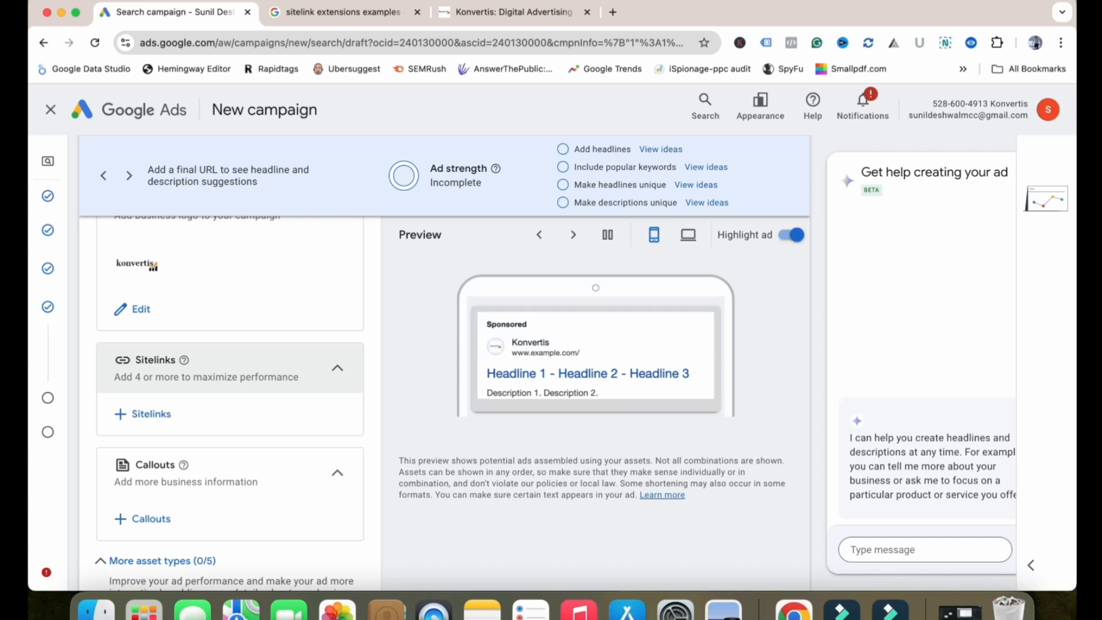
scroll(230, 367, down, 5)
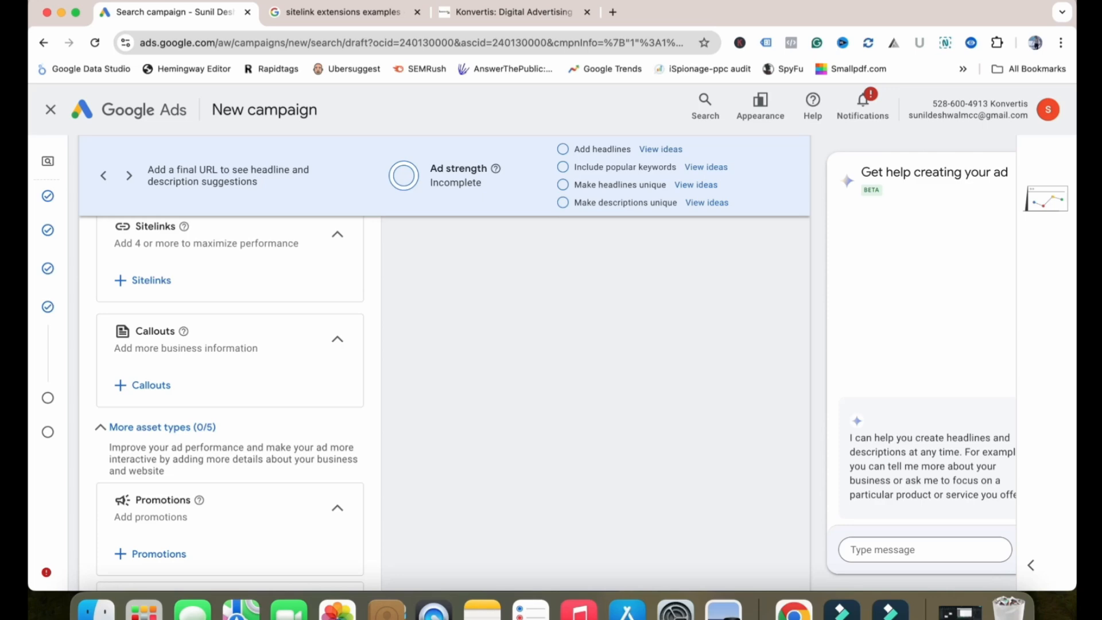
scroll(229, 367, down, 2)
scroll(229, 367, up, 15)
scroll(230, 402, down, 6)
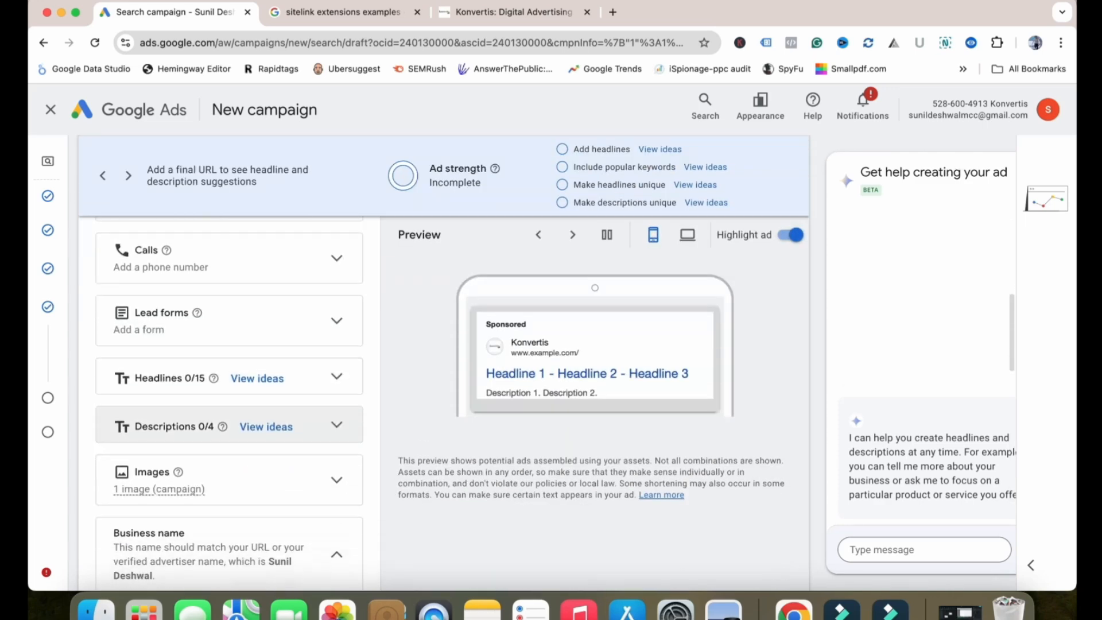
scroll(229, 321, down, 5)
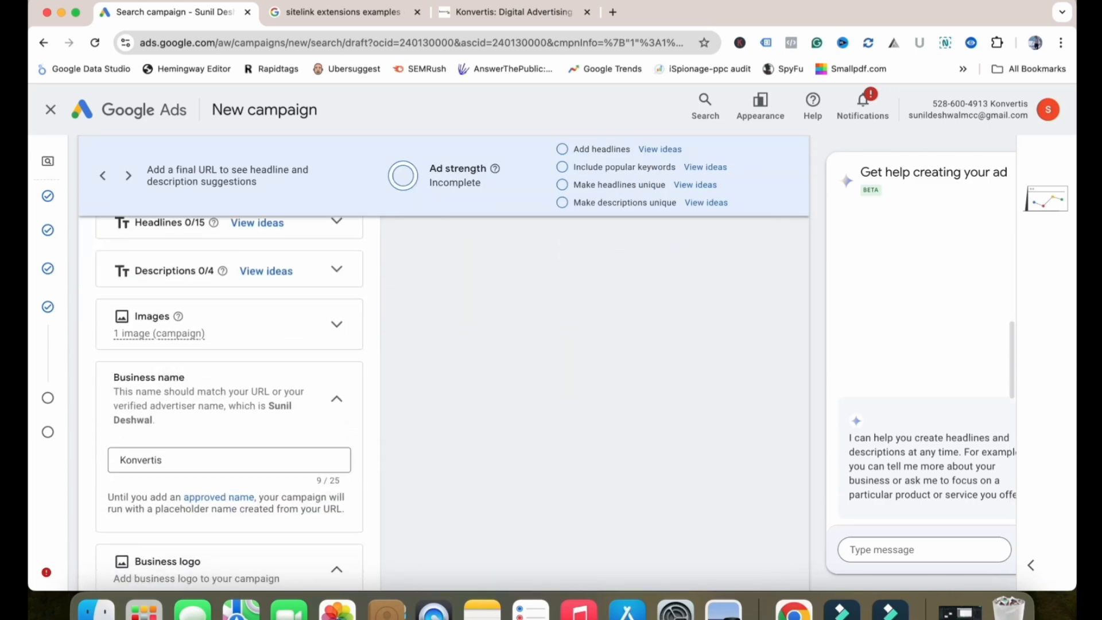
scroll(229, 374, down, 10)
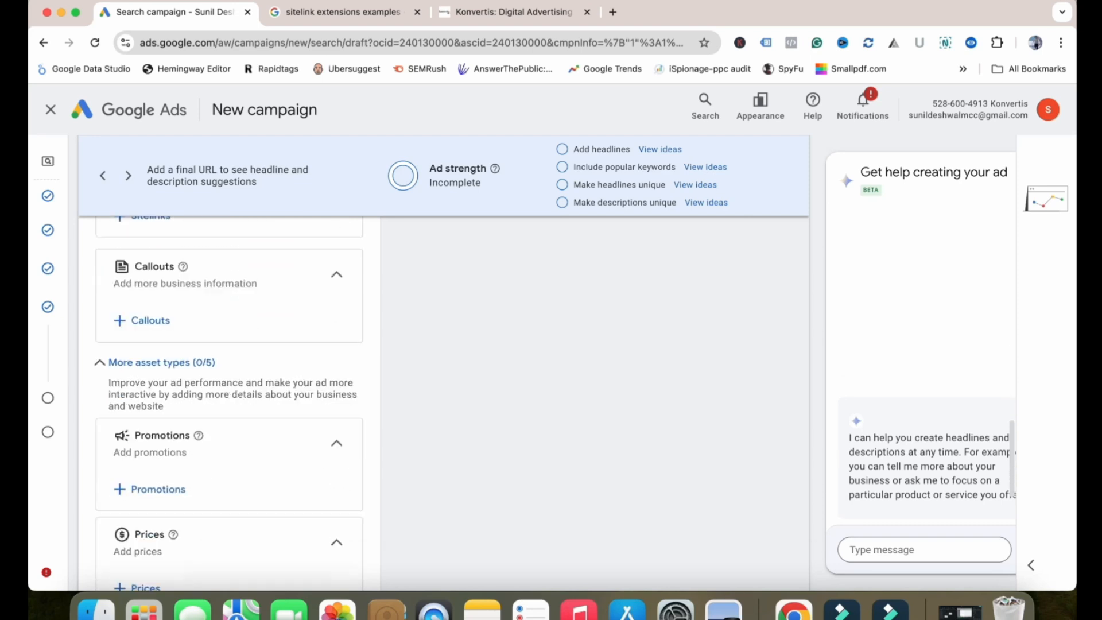
scroll(229, 373, down, 4)
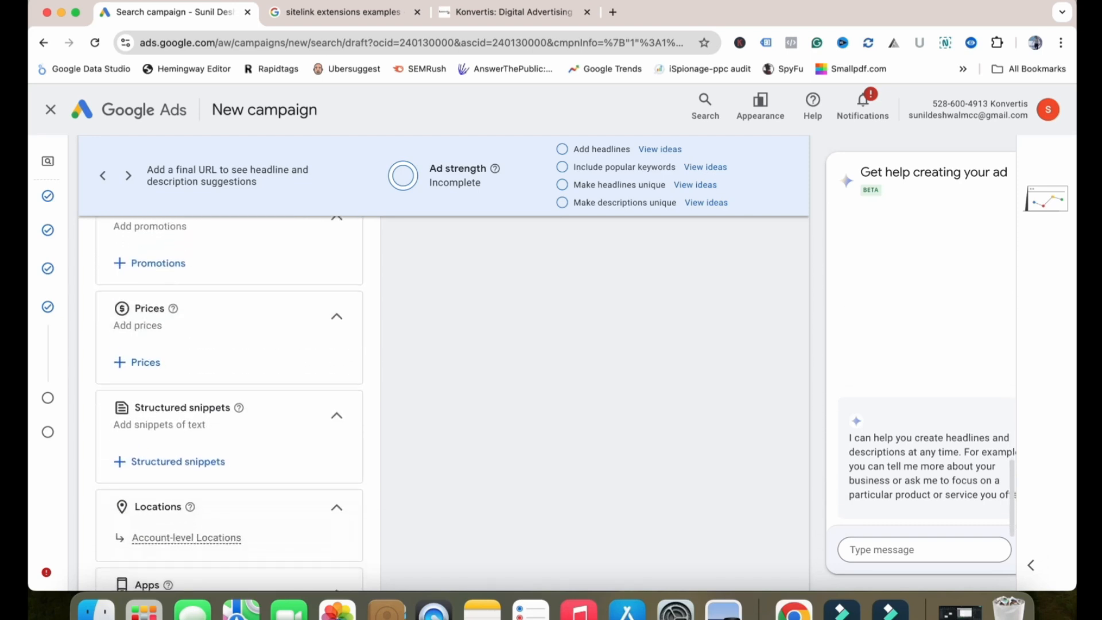
scroll(229, 373, down, 3)
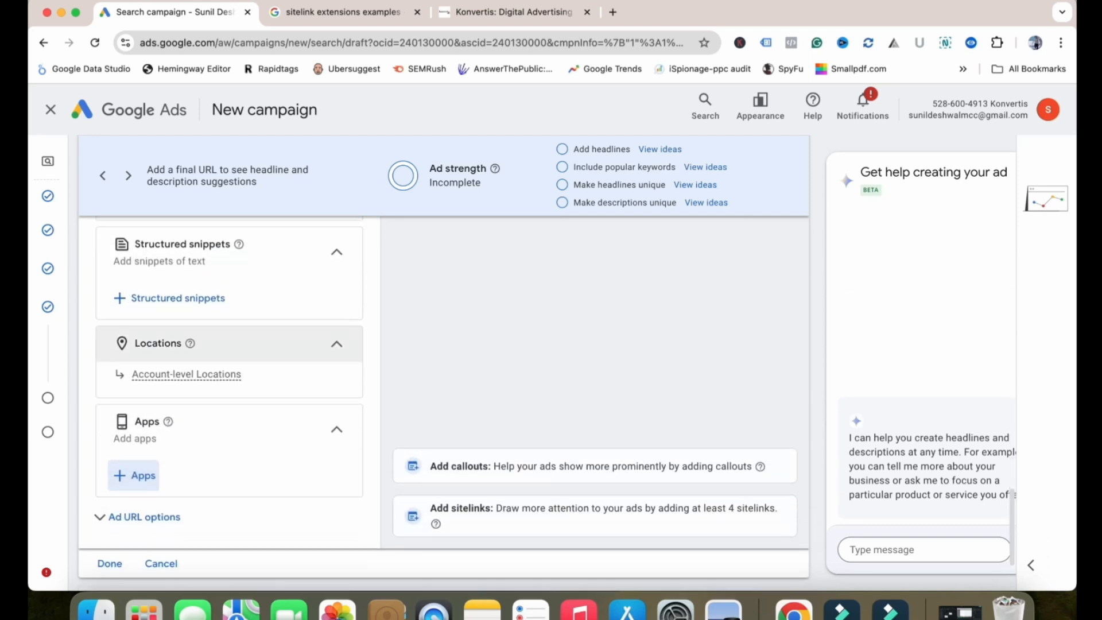